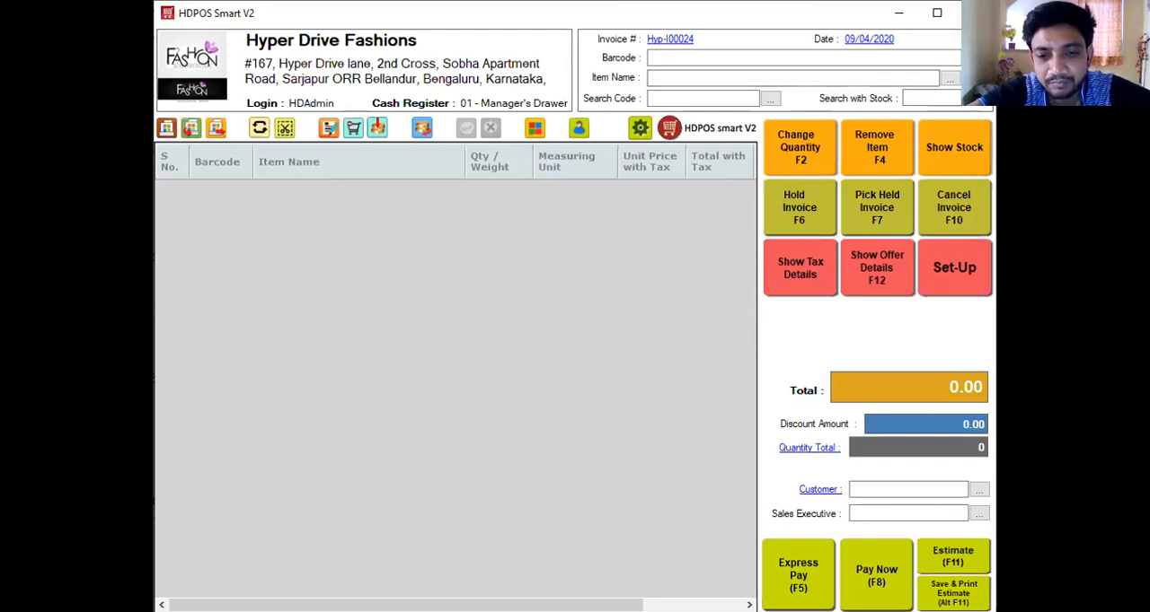
Switch to the Chrome browser and open the support portal from the Hyper Drive Solutions contact page.
click(671, 45)
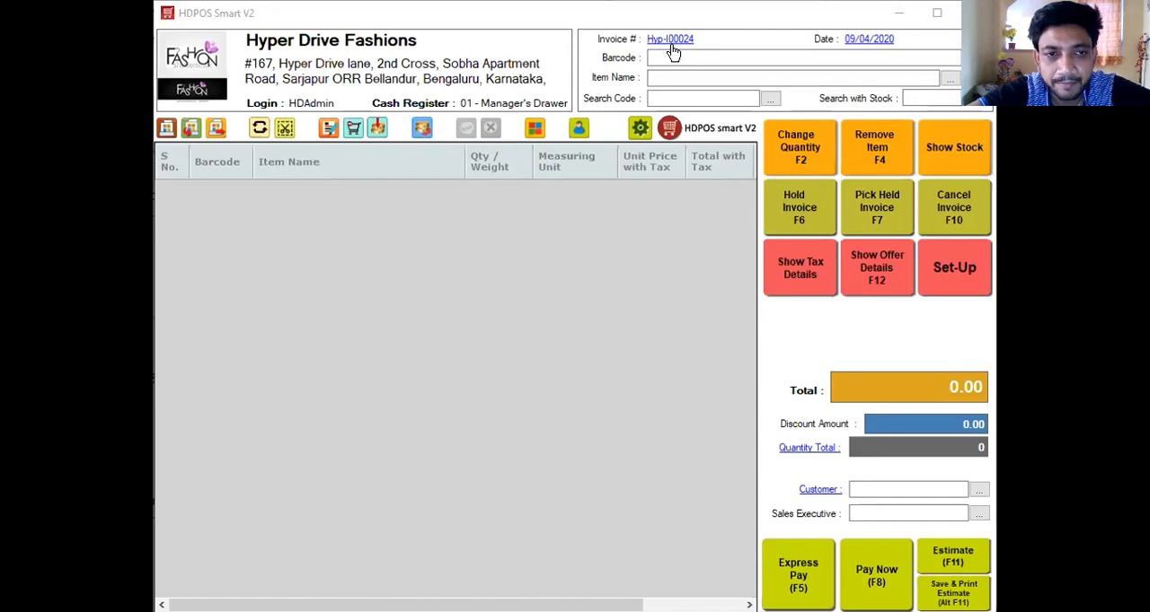
key(alt+Tab)
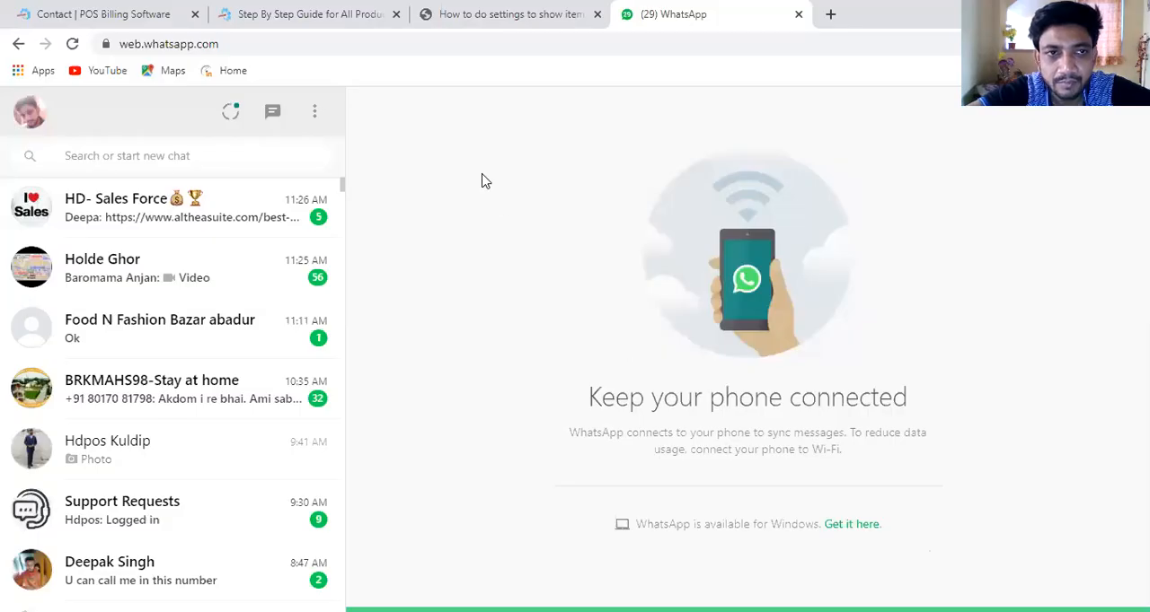
click(94, 16)
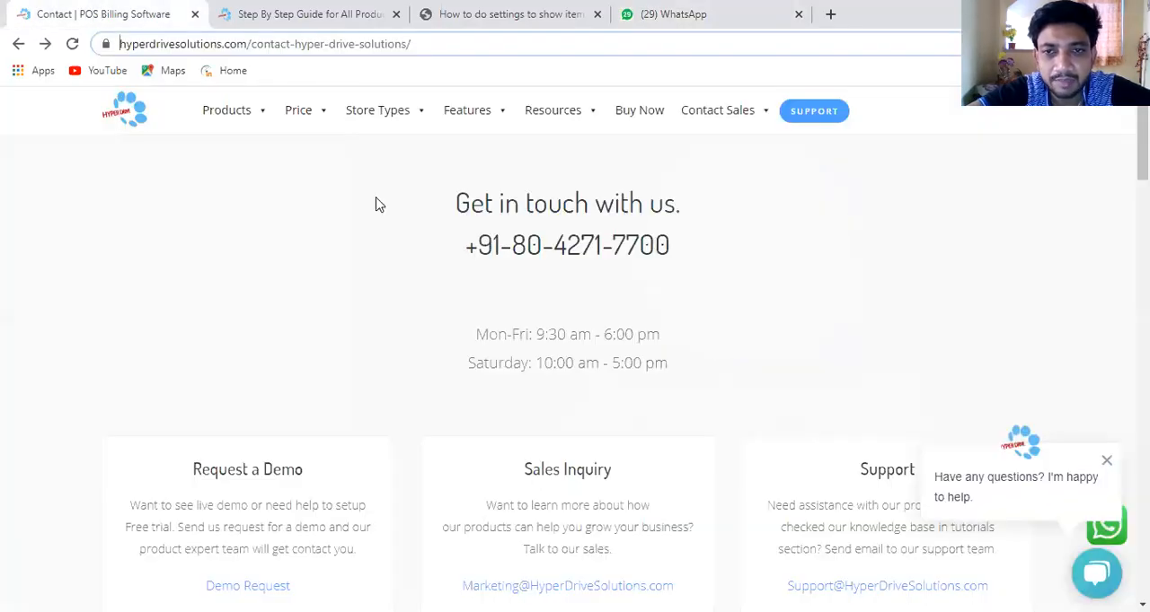
click(437, 47)
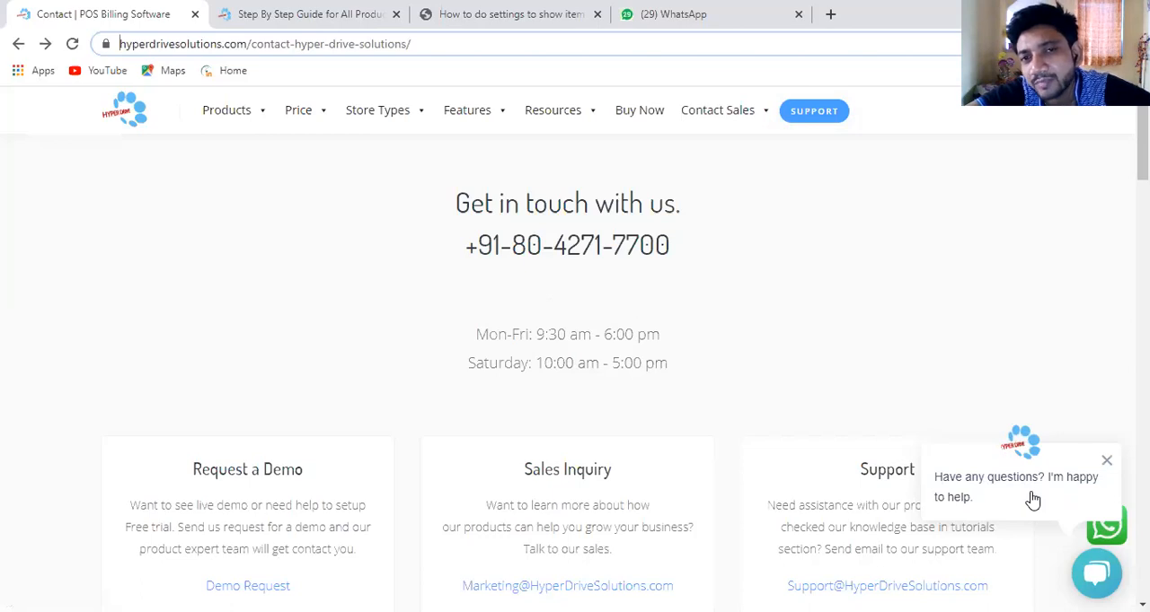
click(817, 110)
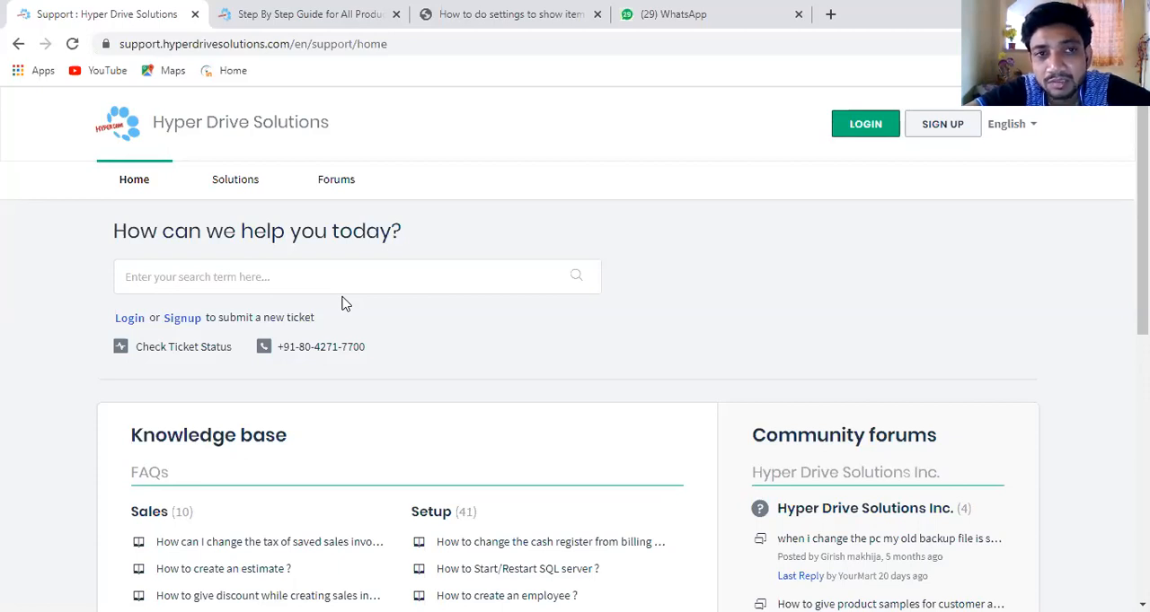
Load the home page of tutorials.hyperdrivesolutions.com in place of the item search results and view the site's Resources options.
click(306, 33)
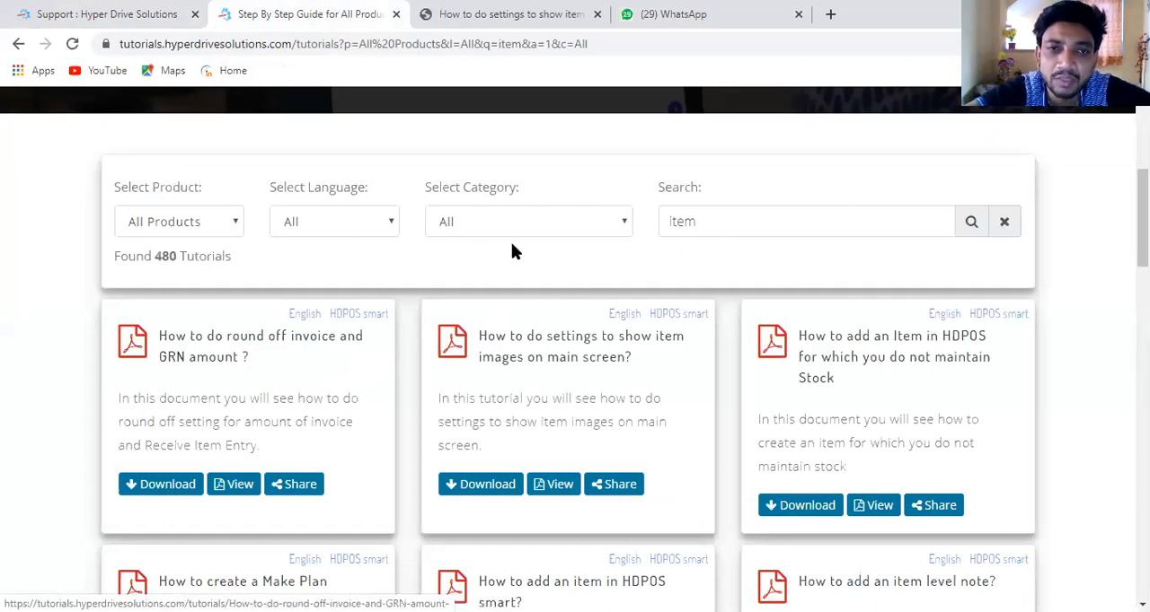
click(633, 52)
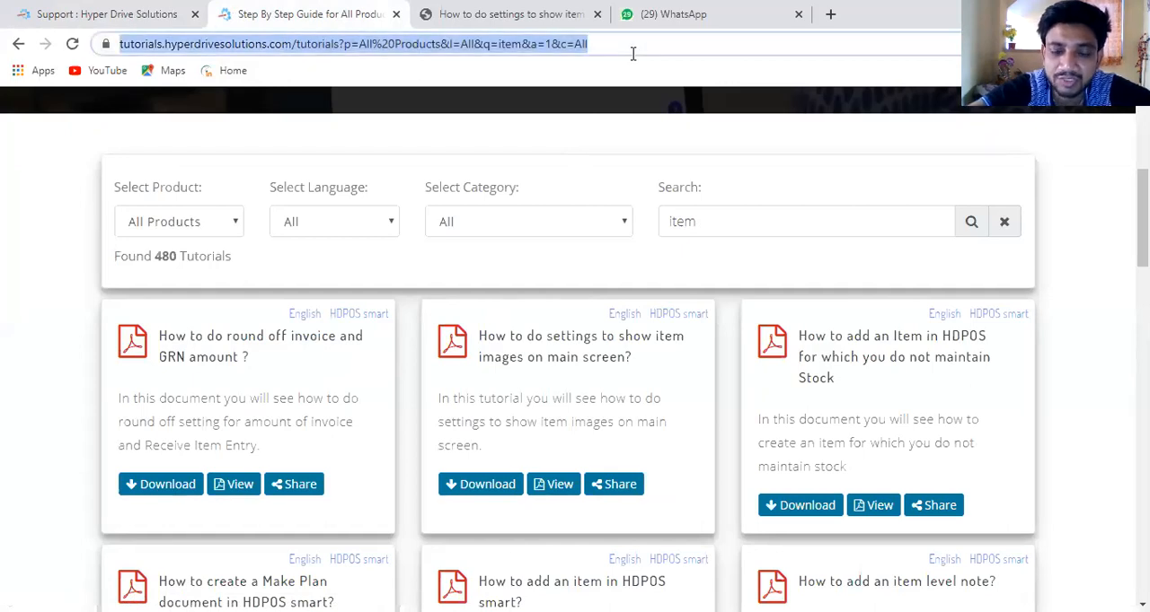
click(632, 52)
key(BackSpace)
key(BackSpace)
key(BackSpace)
key(BackSpace)
key(BackSpace)
key(BackSpace)
key(BackSpace)
key(BackSpace)
key(BackSpace)
key(BackSpace)
key(BackSpace)
key(BackSpace)
key(BackSpace)
key(BackSpace)
key(BackSpace)
key(BackSpace)
key(BackSpace)
key(BackSpace)
key(BackSpace)
key(BackSpace)
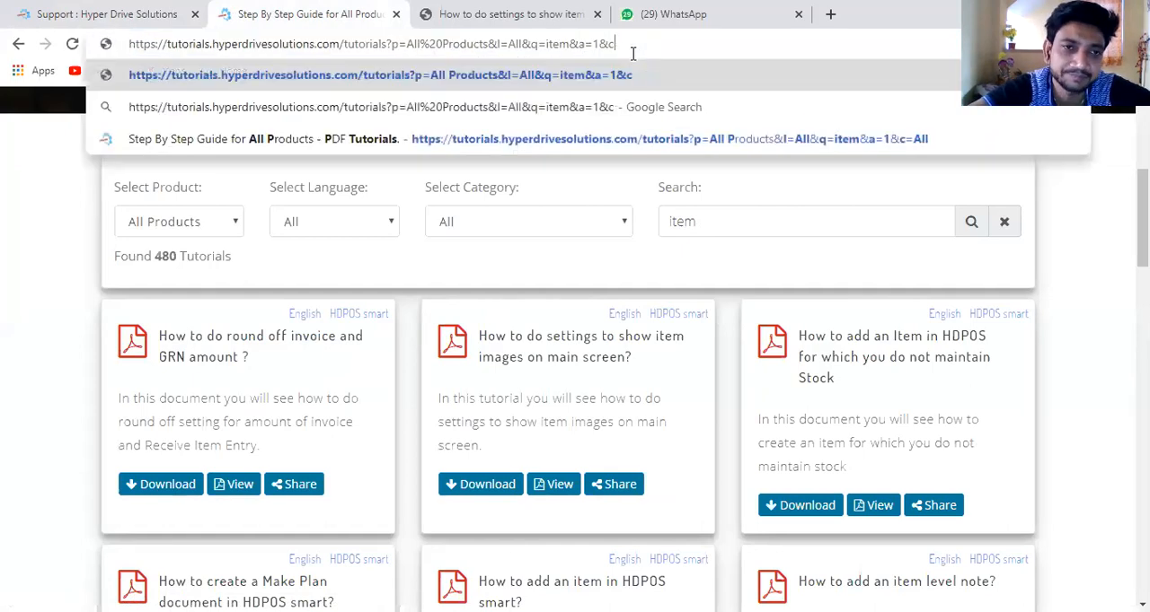
key(BackSpace)
key(BackSpace)
key(BackSpace)
key(BackSpace)
key(BackSpace)
key(BackSpace)
key(BackSpace)
key(BackSpace)
key(BackSpace)
key(BackSpace)
key(BackSpace)
key(BackSpace)
key(BackSpace)
key(BackSpace)
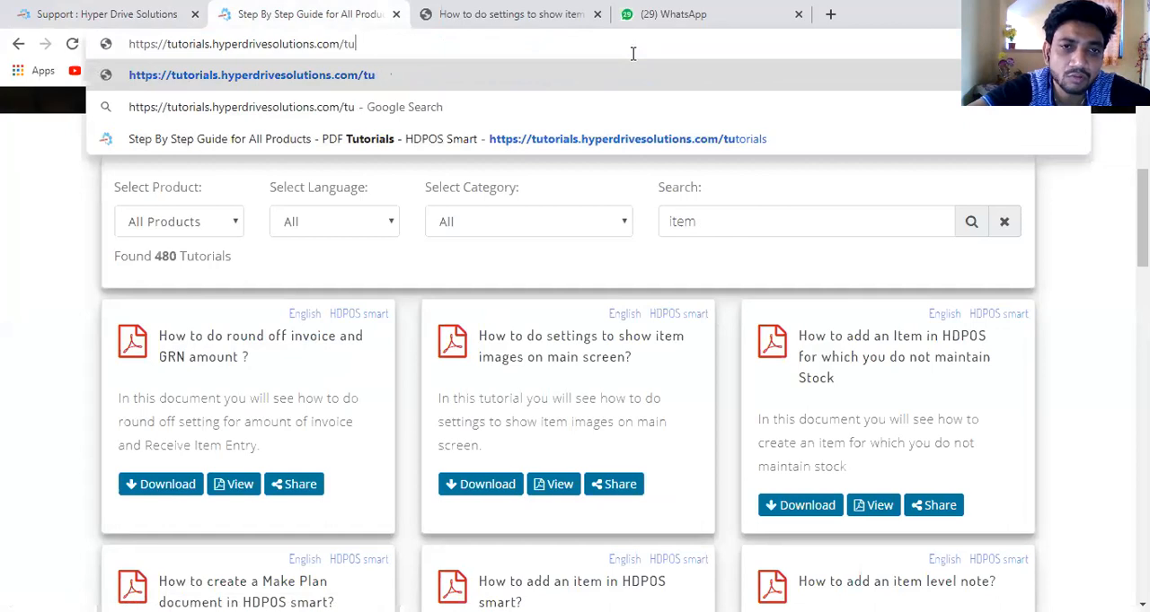
key(Return)
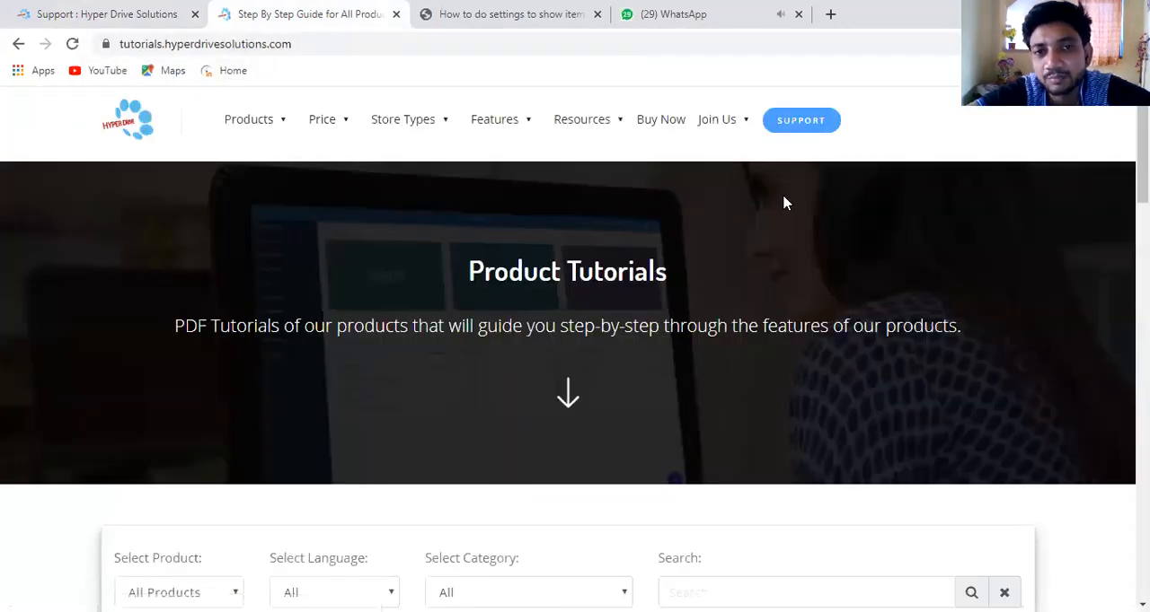
mouse_move(604, 125)
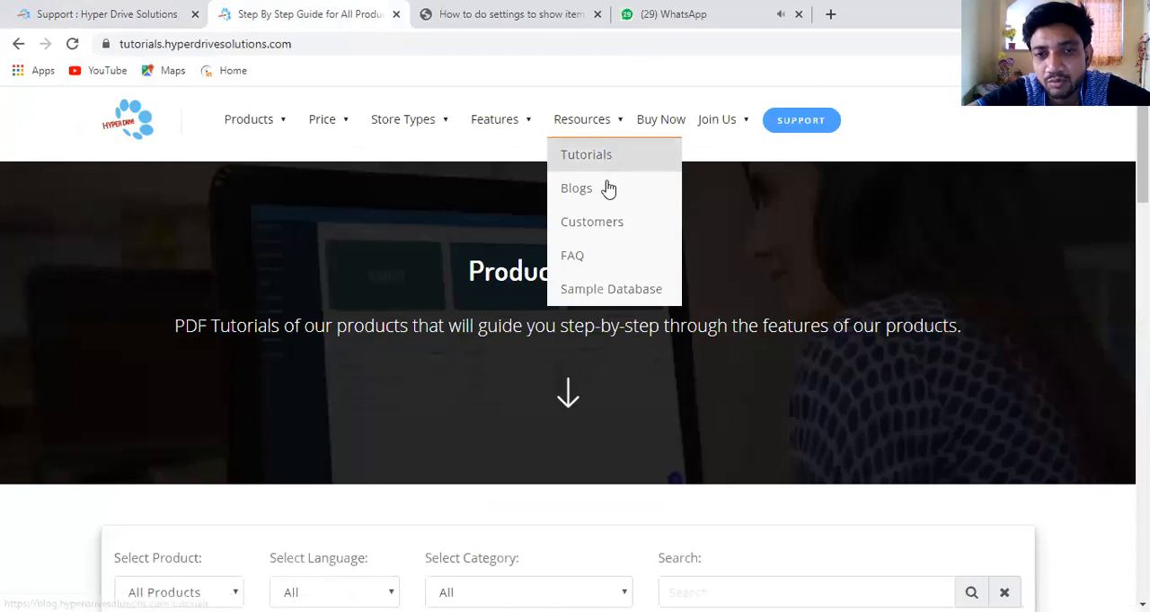
mouse_move(710, 144)
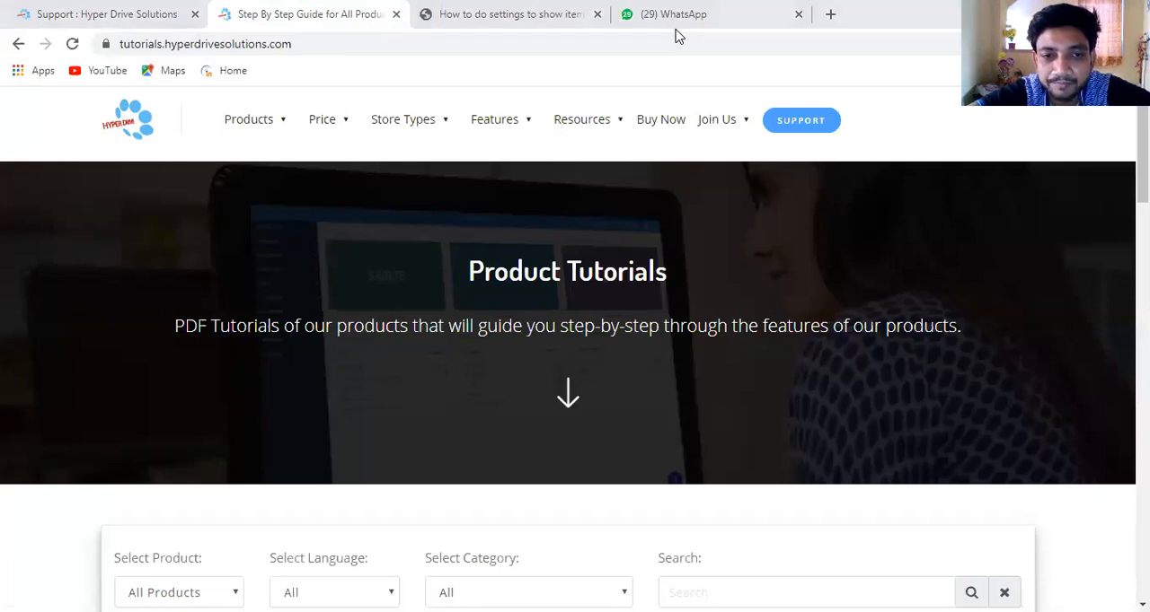
Switch back to HDPOS Smart, maximize its window and open the Items list in Set-Up.
key(alt+Tab)
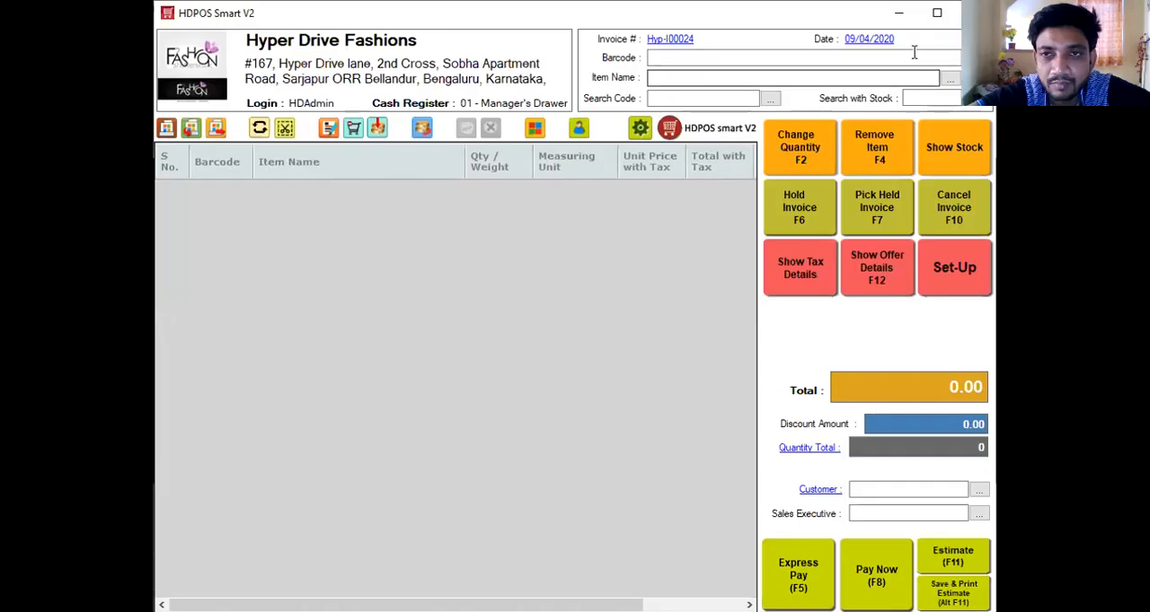
click(941, 12)
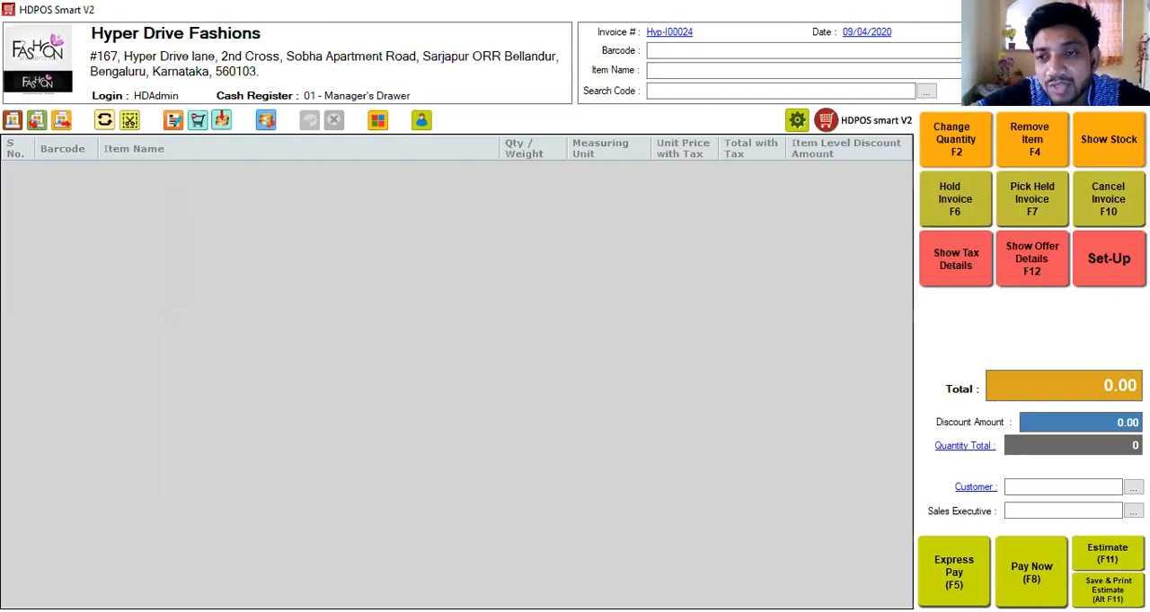
click(1114, 261)
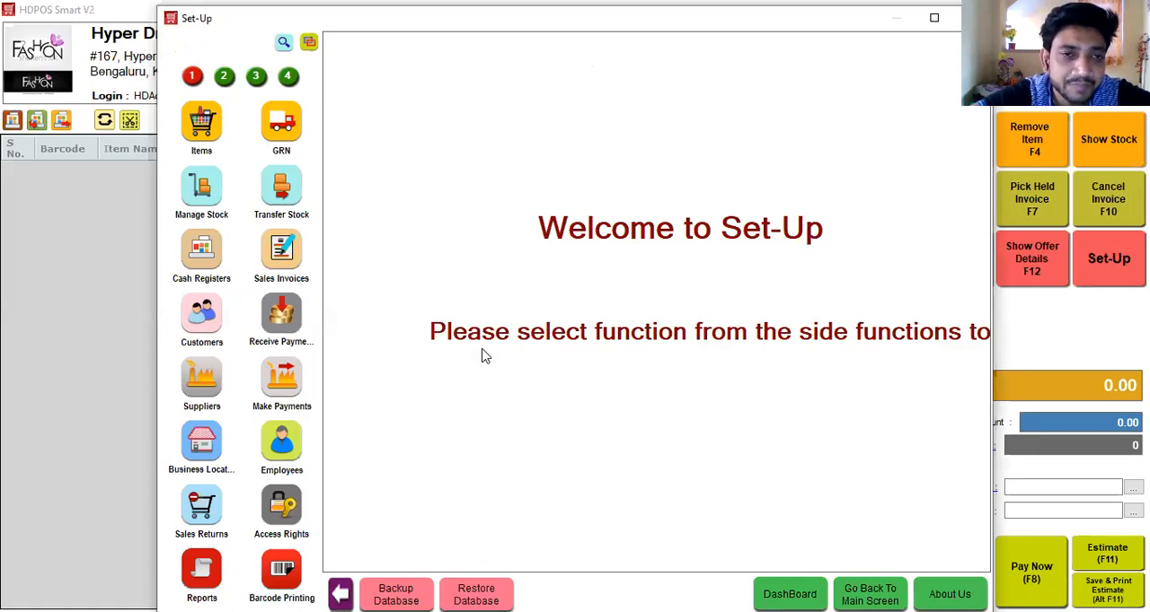
click(206, 120)
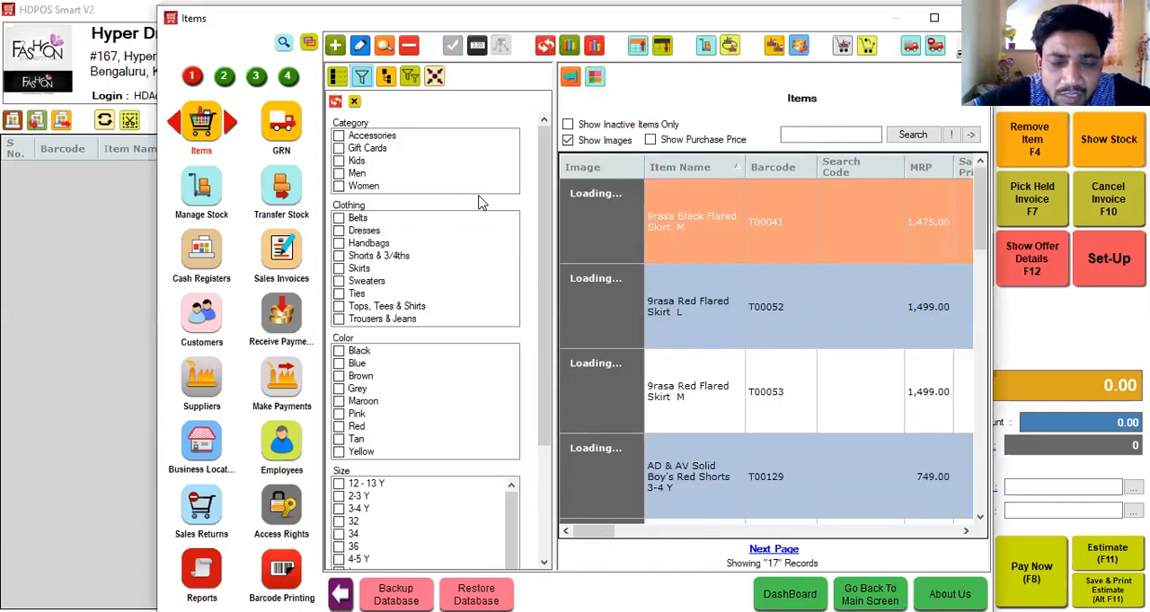
key(alt+Tab)
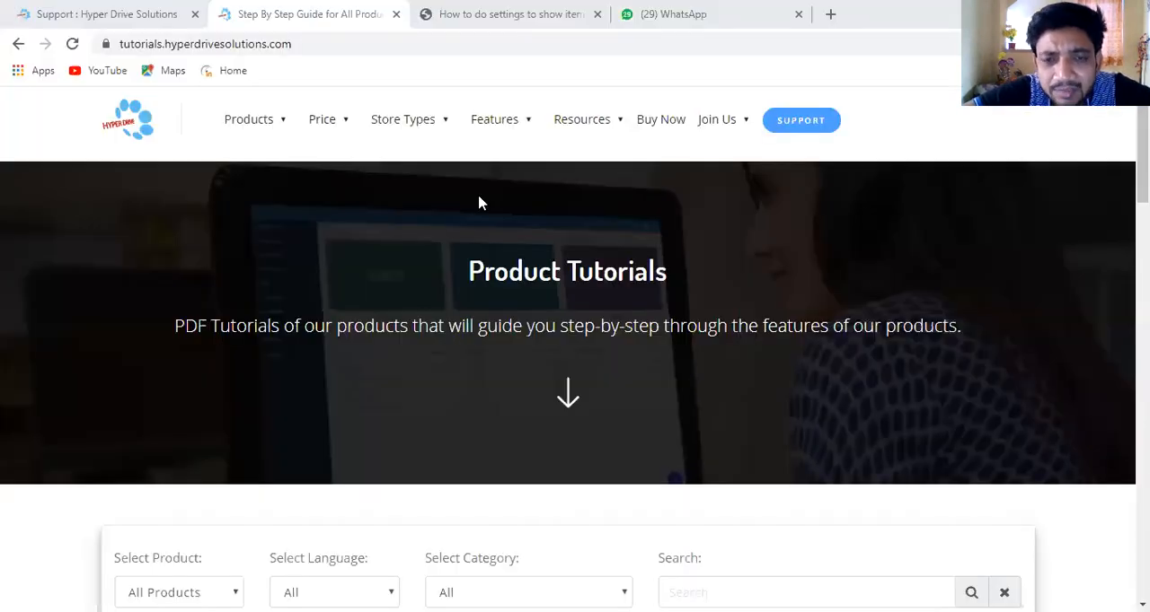
key(alt+Tab)
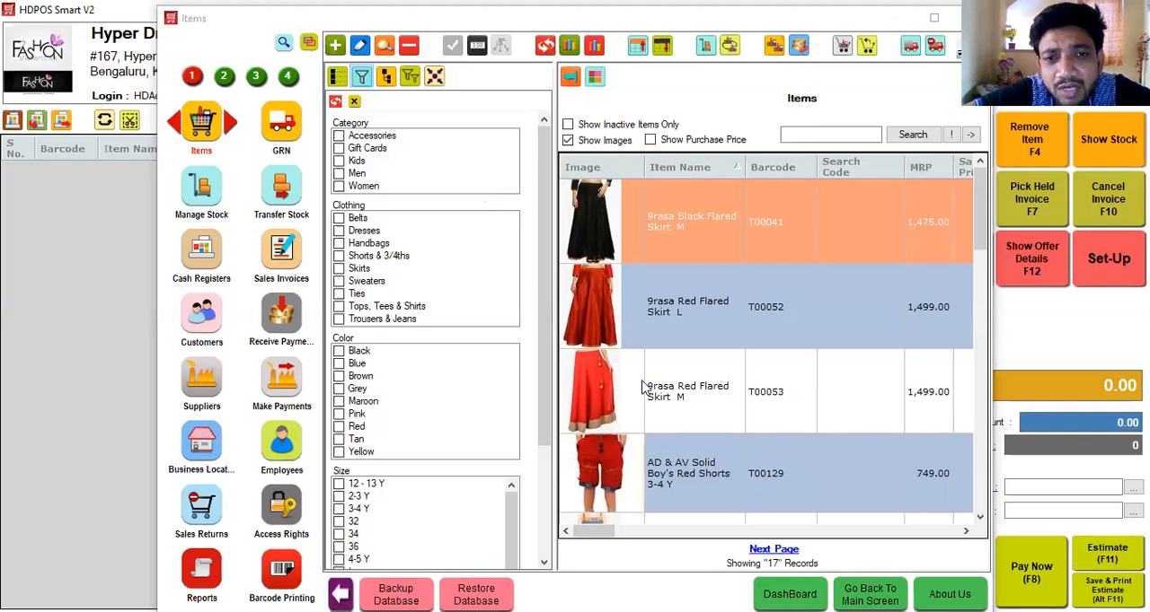
Open the item 9rasa Black Flared Skirt M for editing and review its item user fields and the suggested Garment Store fields.
click(359, 44)
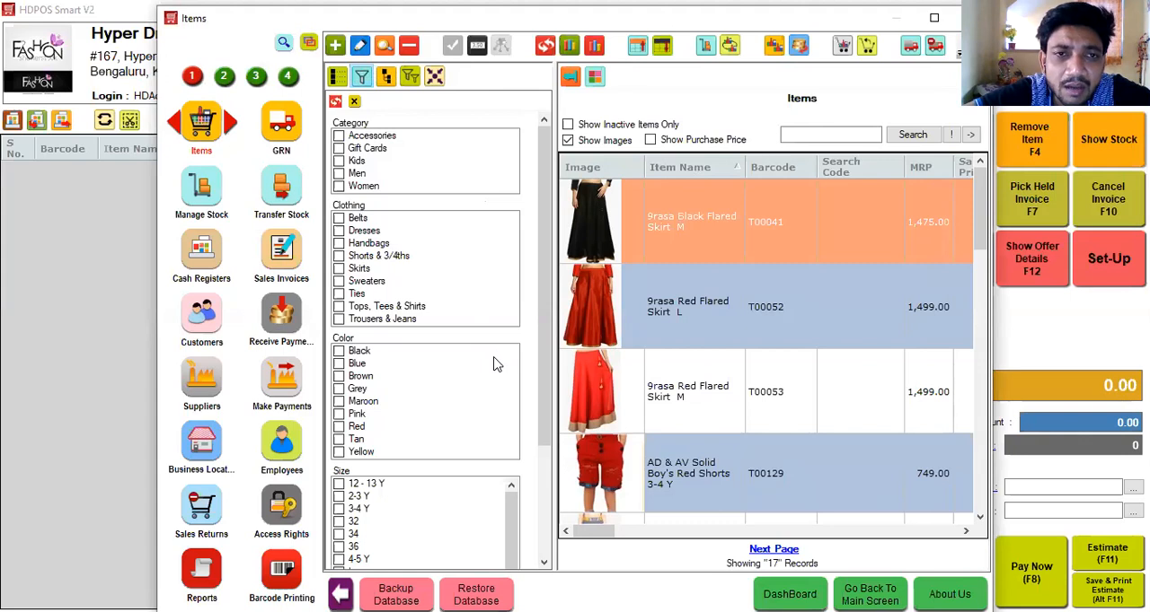
click(359, 46)
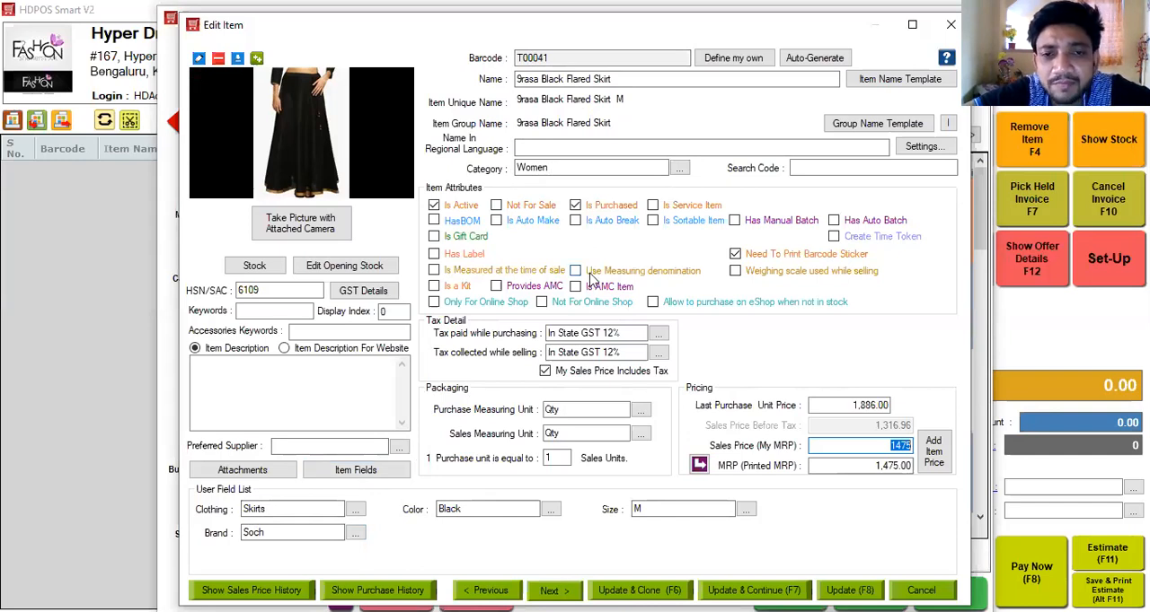
click(342, 478)
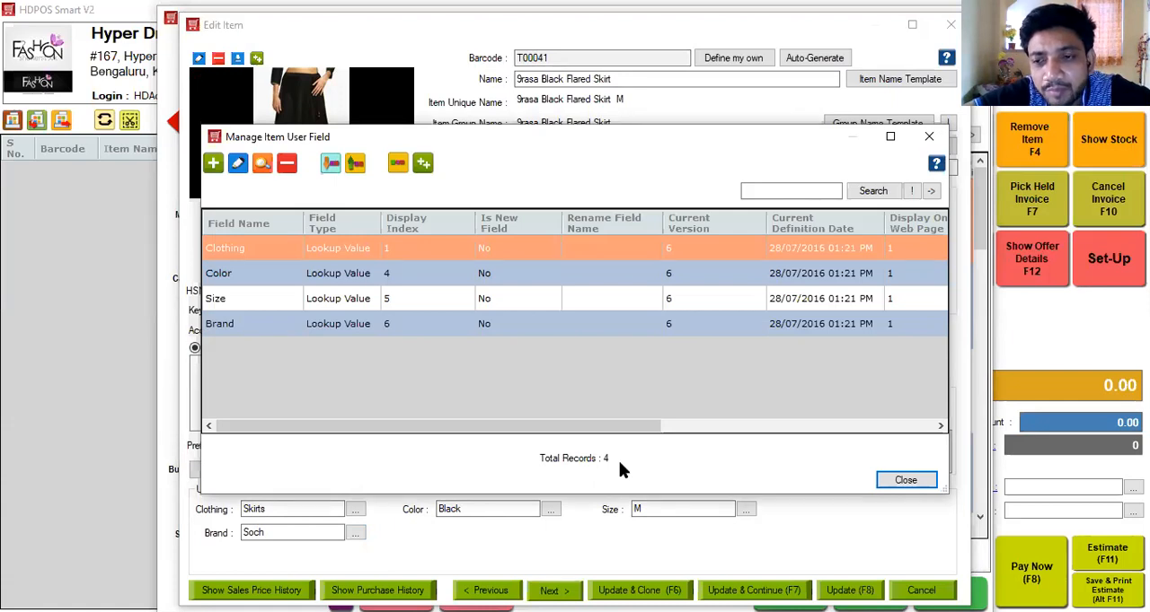
click(423, 164)
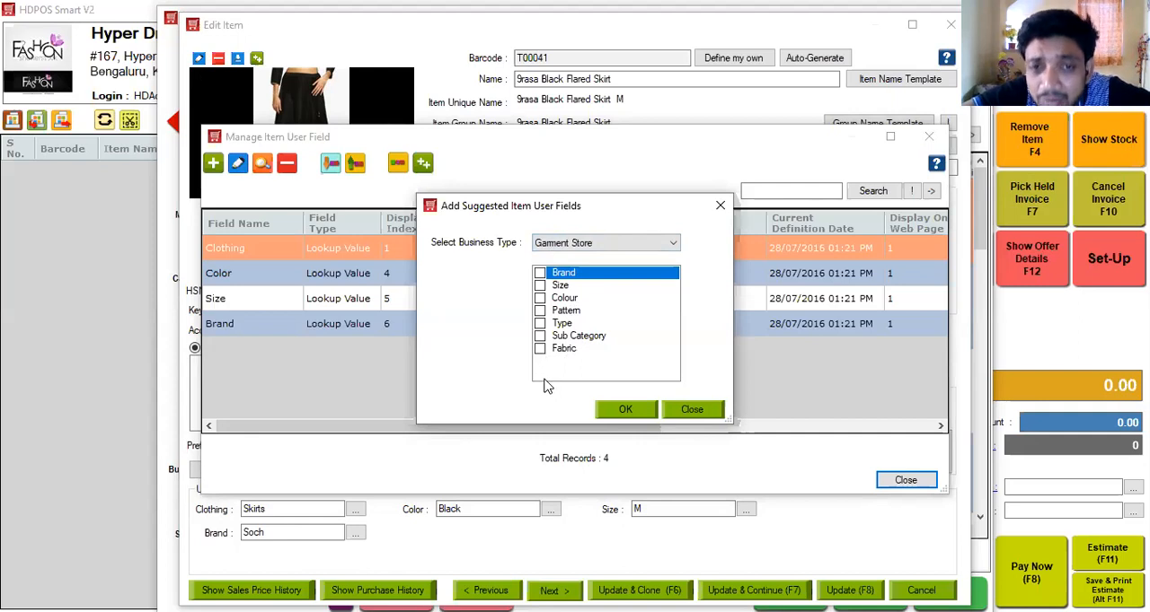
click(720, 206)
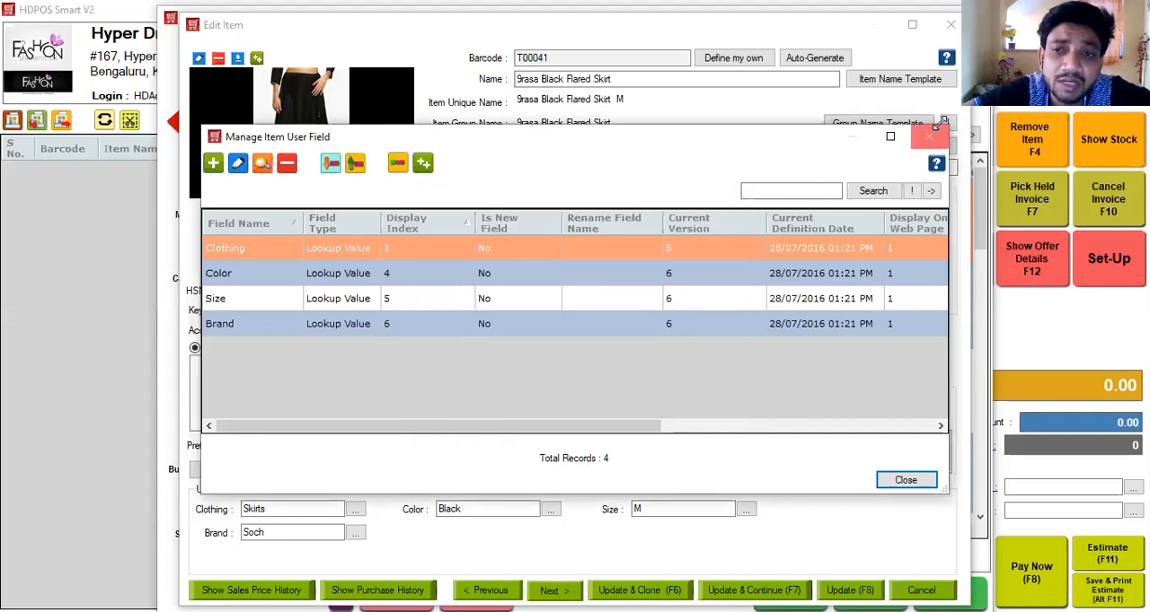
click(933, 137)
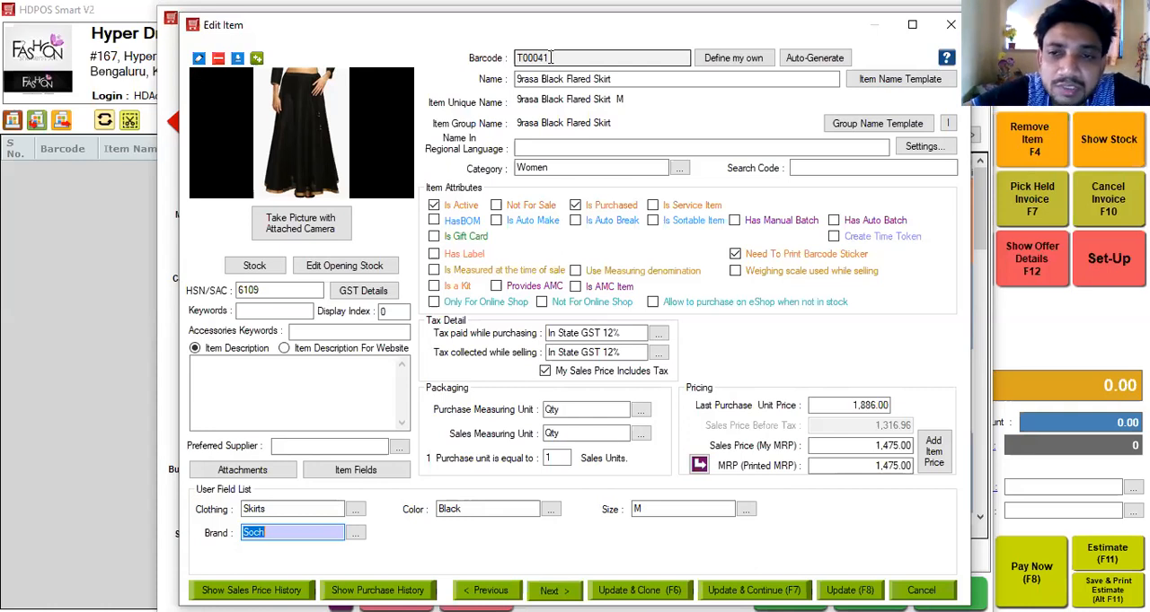
Try defining 1212121 as the item's own barcode and replace it with an auto-generated one.
click(711, 57)
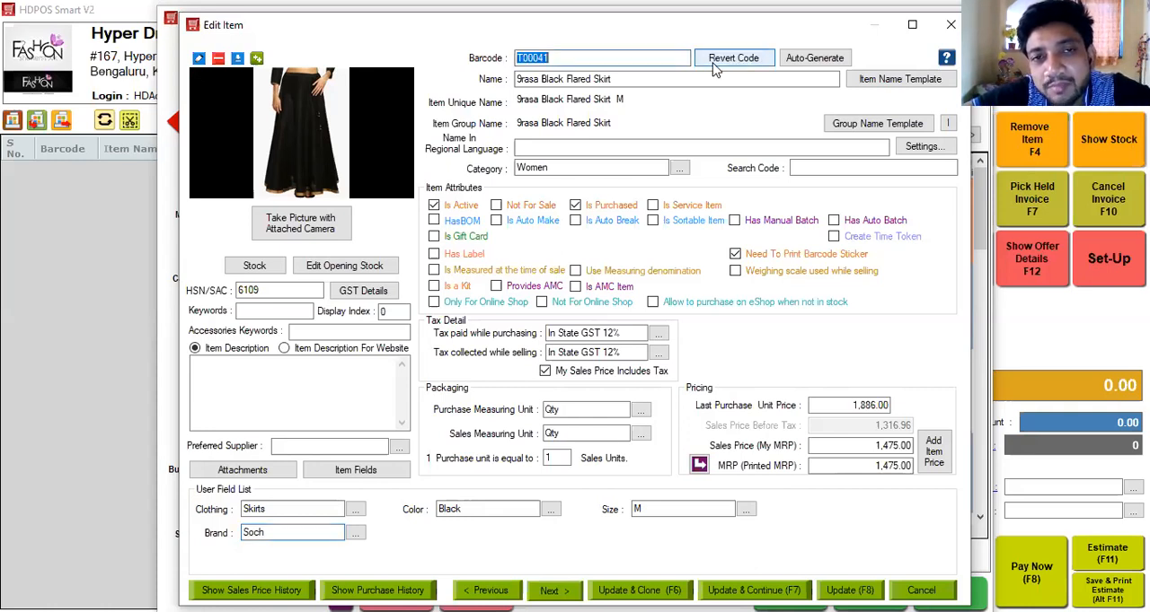
text(1212121)
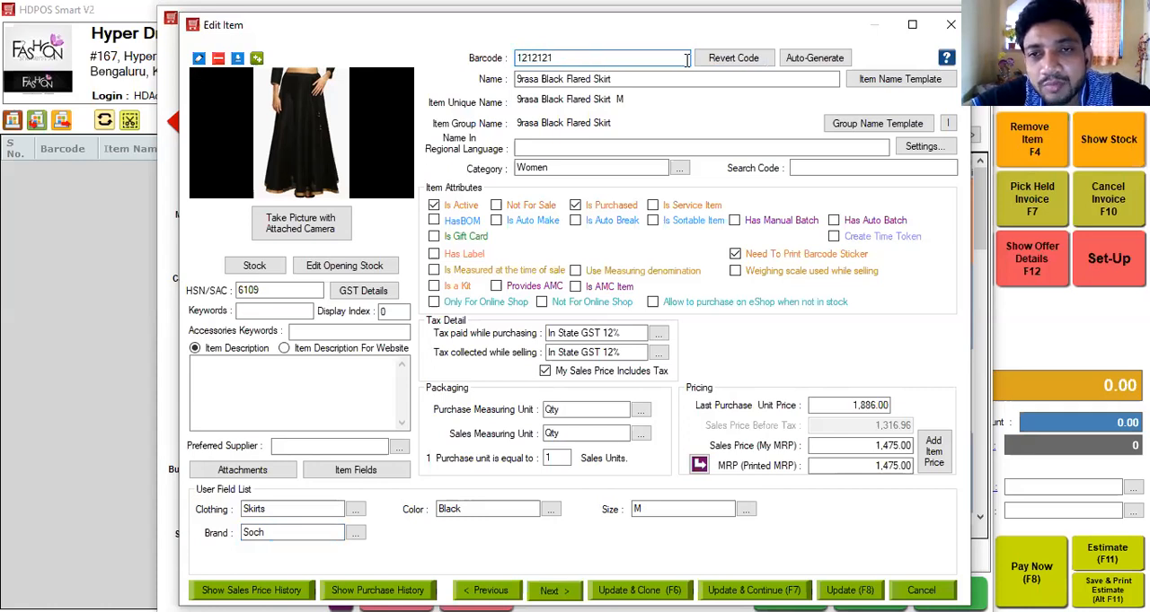
click(805, 57)
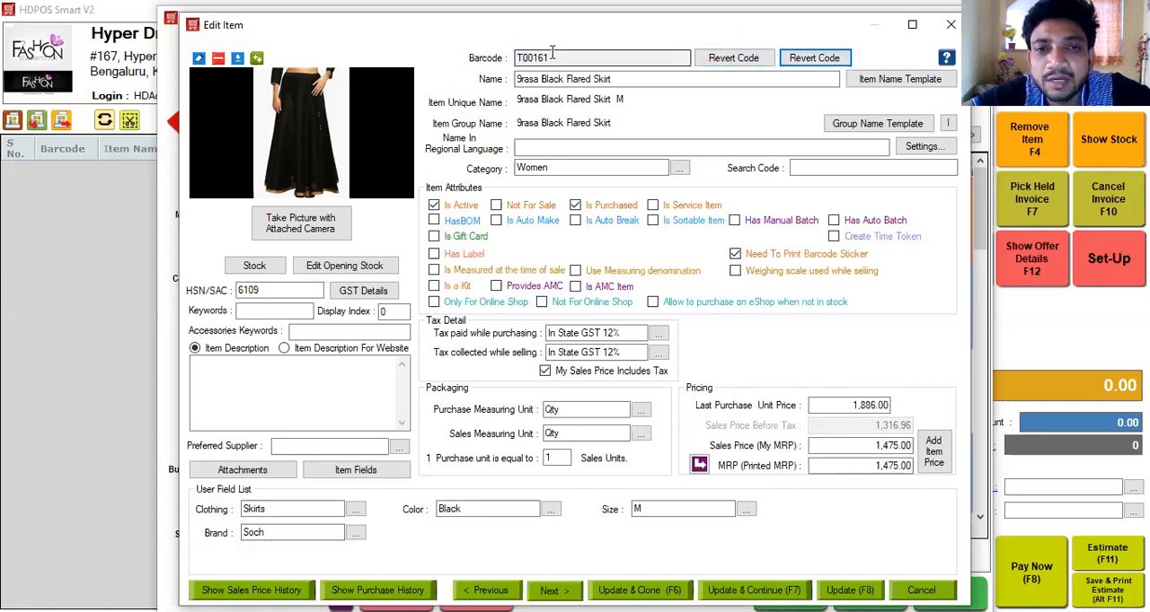
Create a new item category named Jeans with the barcode prefix J and confirm it in the Category Manager.
click(680, 171)
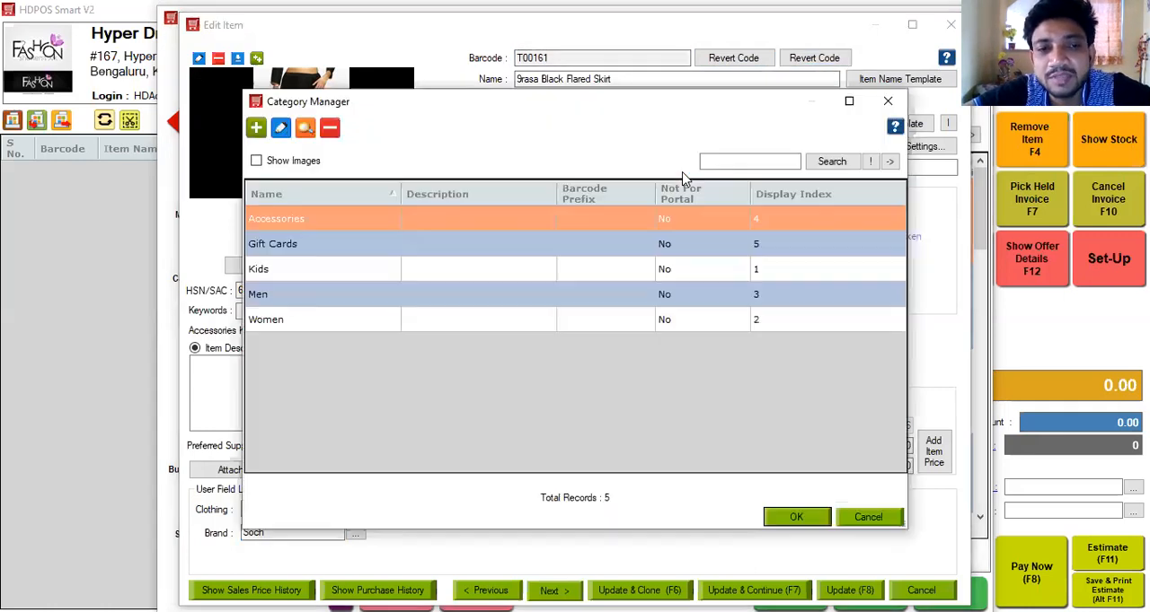
click(257, 128)
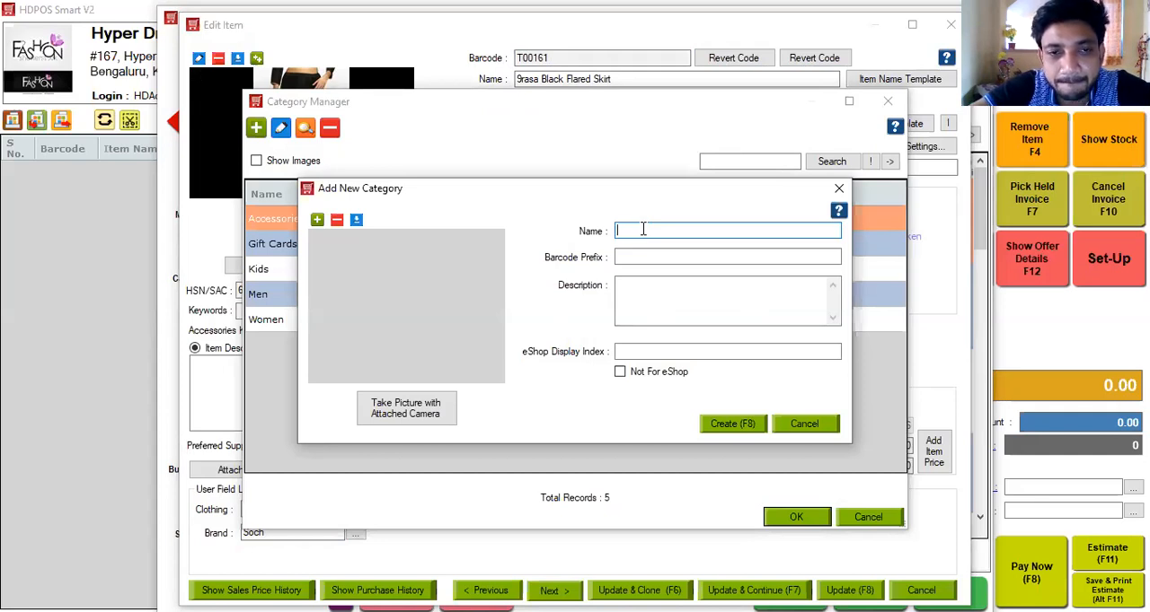
text(T)
key(BackSpace)
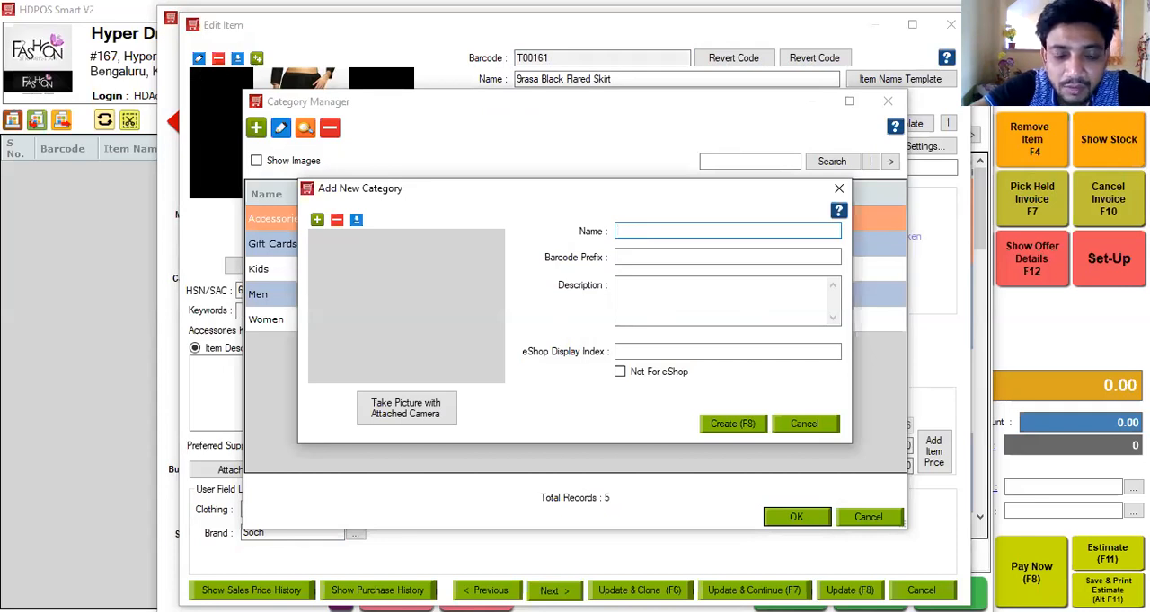
text(Jeans)
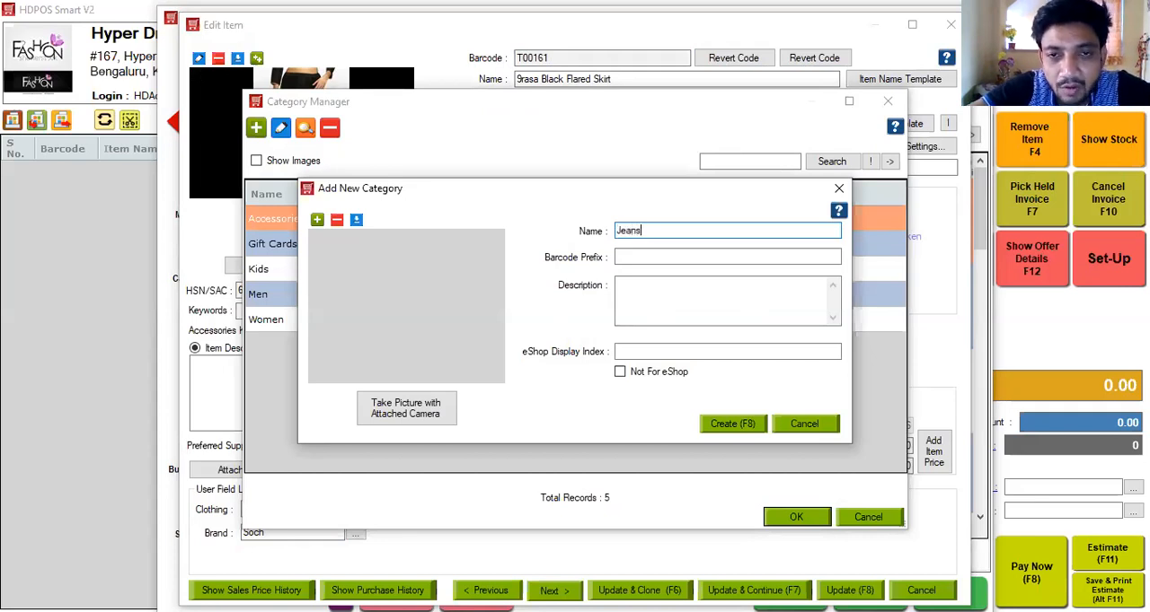
click(643, 254)
text(J)
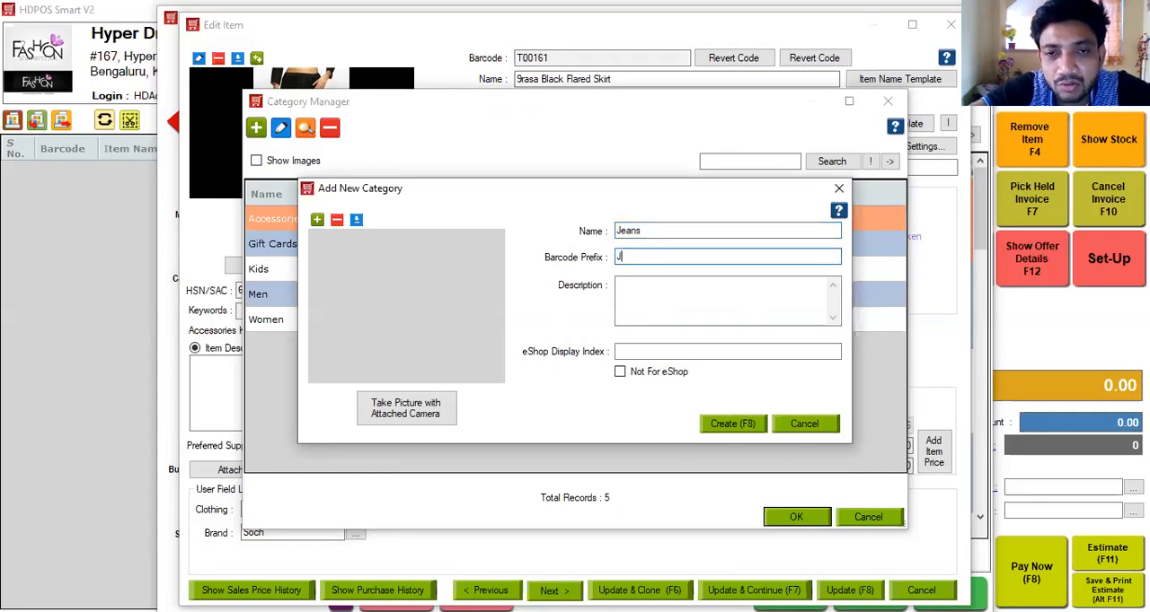
click(722, 428)
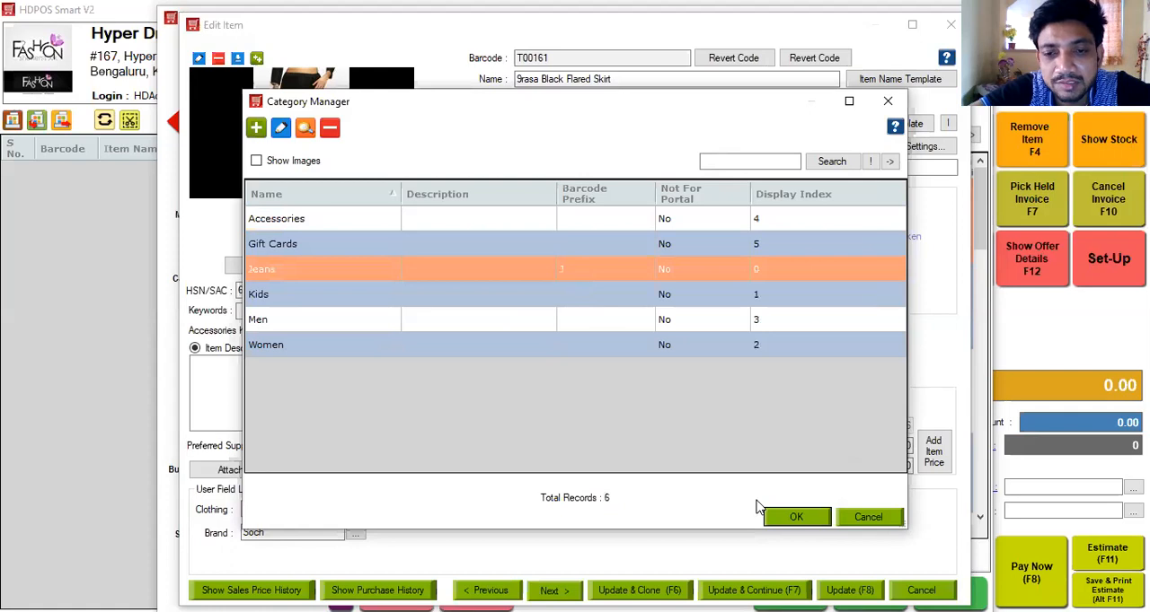
click(795, 521)
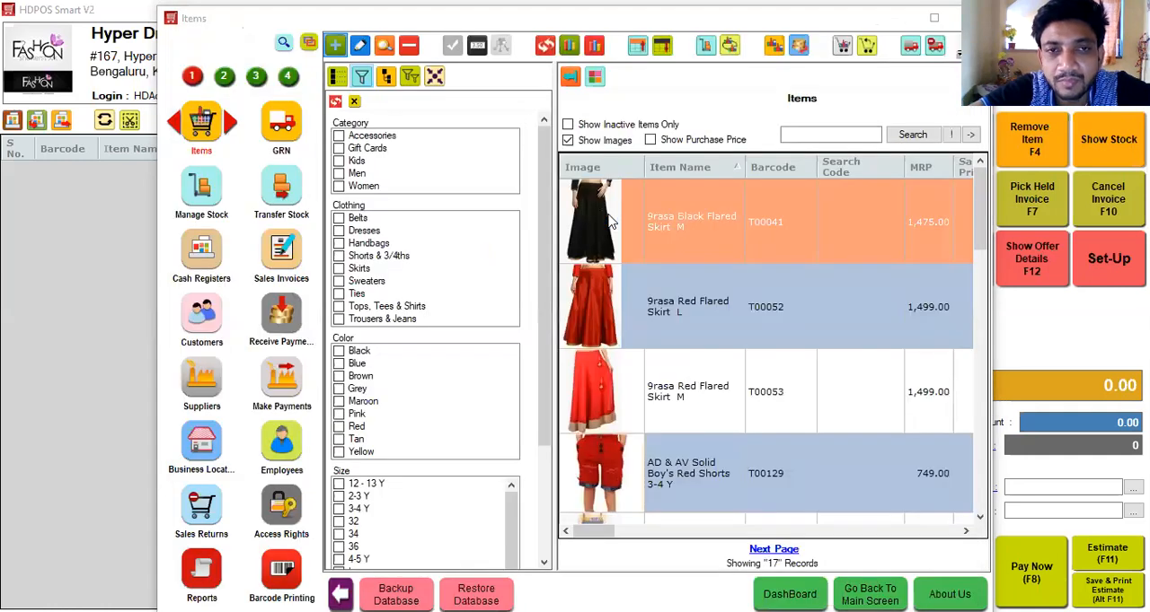
Start adding a new item named A111 Jeans and assign it to the Jeans category.
click(596, 77)
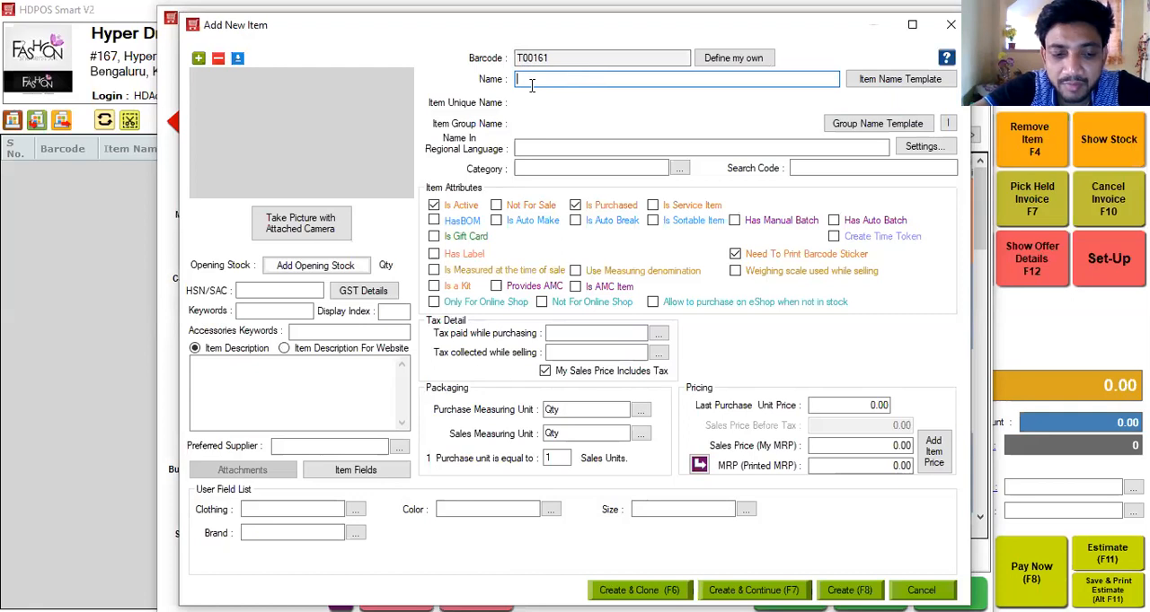
text(A111 Jeans)
click(532, 171)
text(Jea)
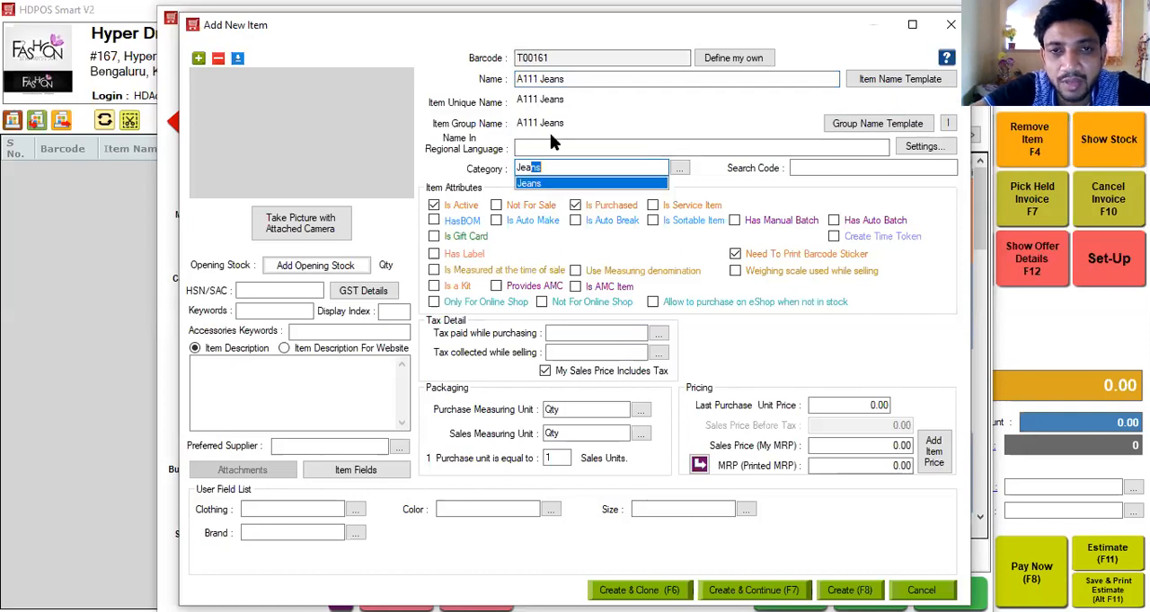
key(Tab)
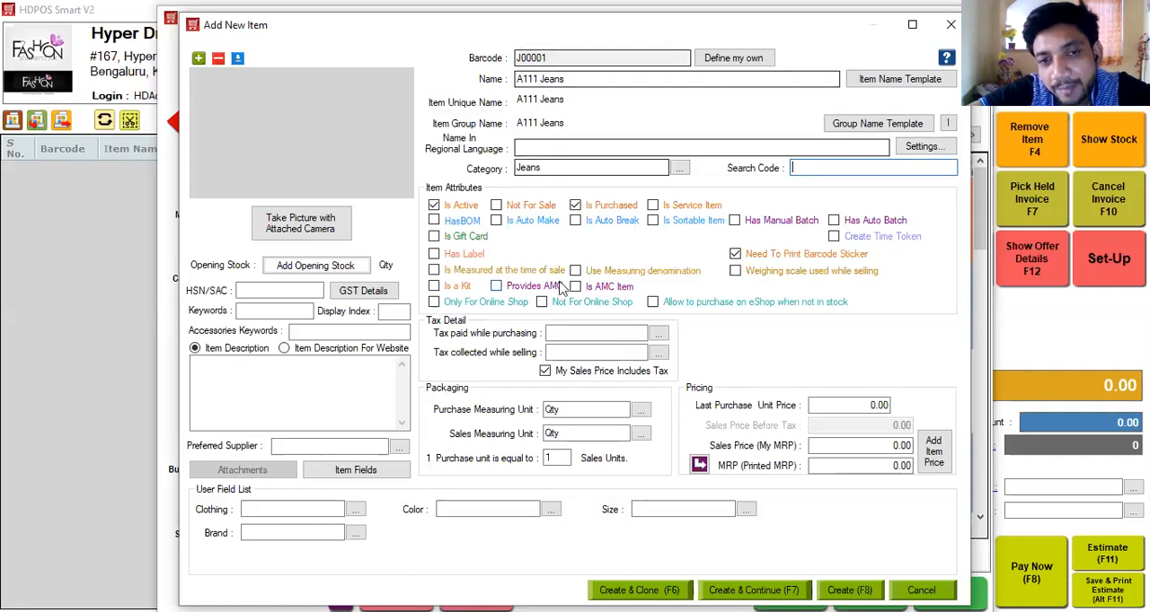
Set both the purchase tax and the sales tax of the item to In State GST 12%.
click(556, 332)
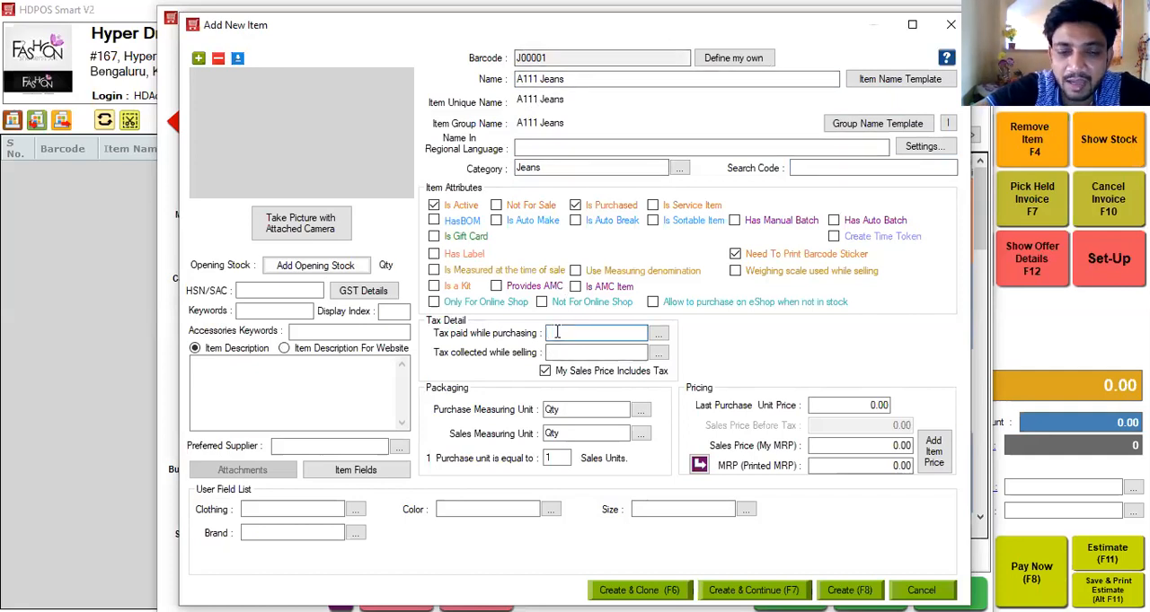
click(556, 332)
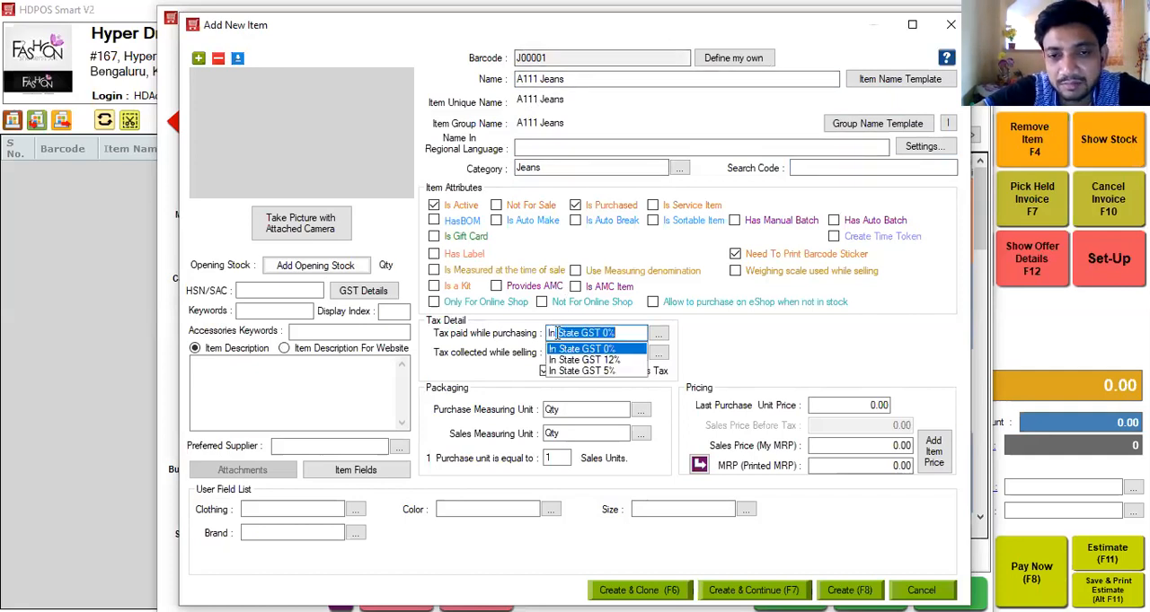
click(561, 357)
click(562, 356)
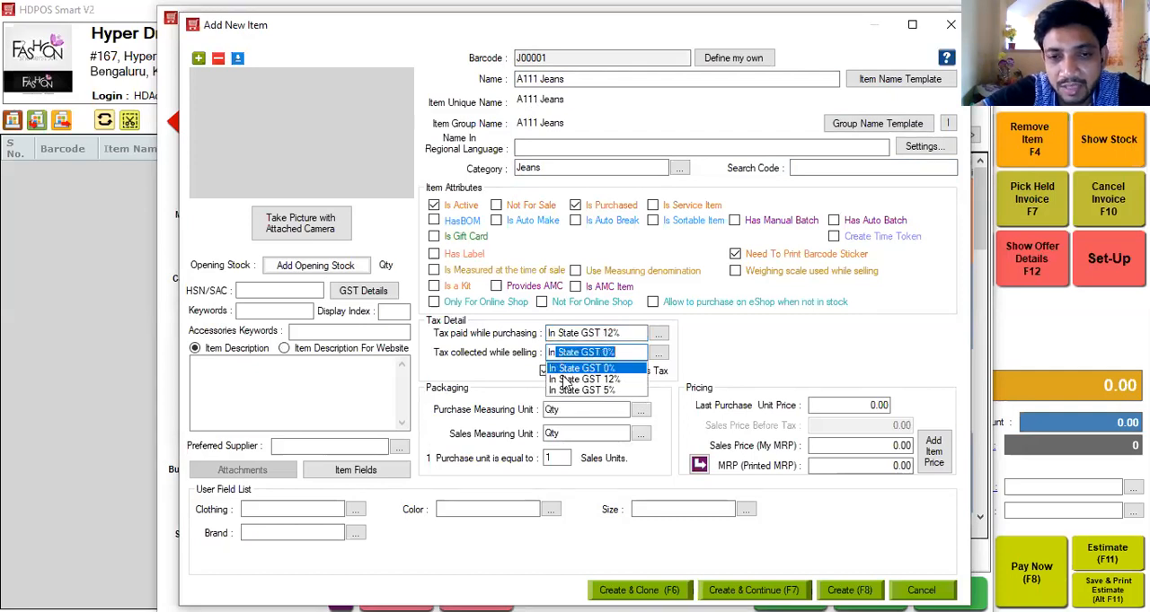
click(566, 379)
Price the item with a sales price of 1200, a printed MRP of 1299 and a last purchase unit price of 600.
click(849, 446)
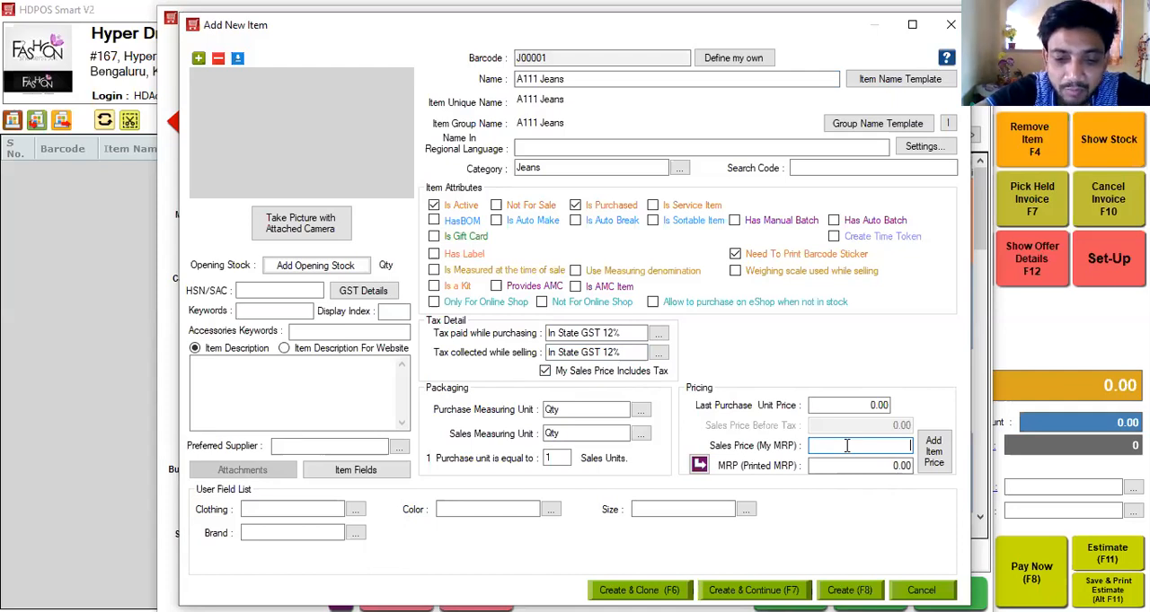
text(1200)
click(847, 466)
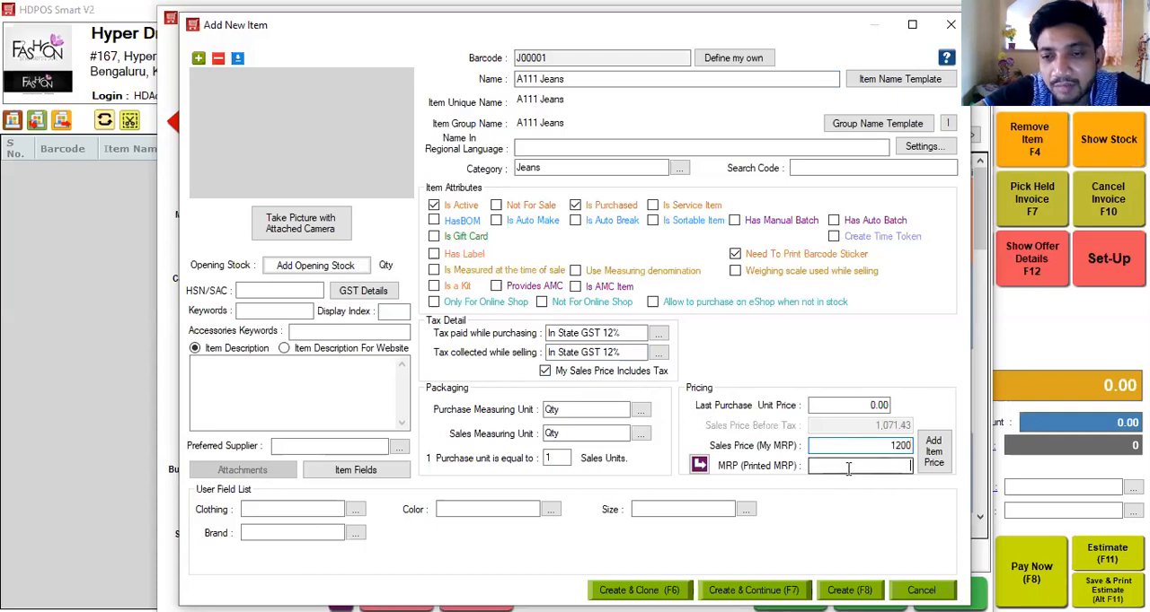
text(1299)
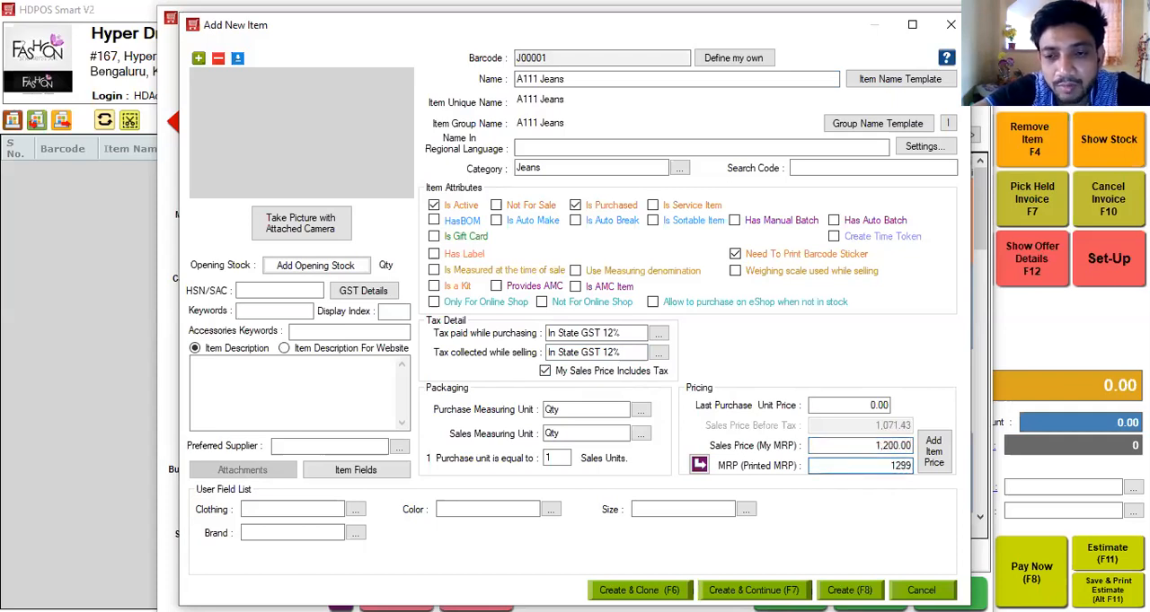
click(837, 405)
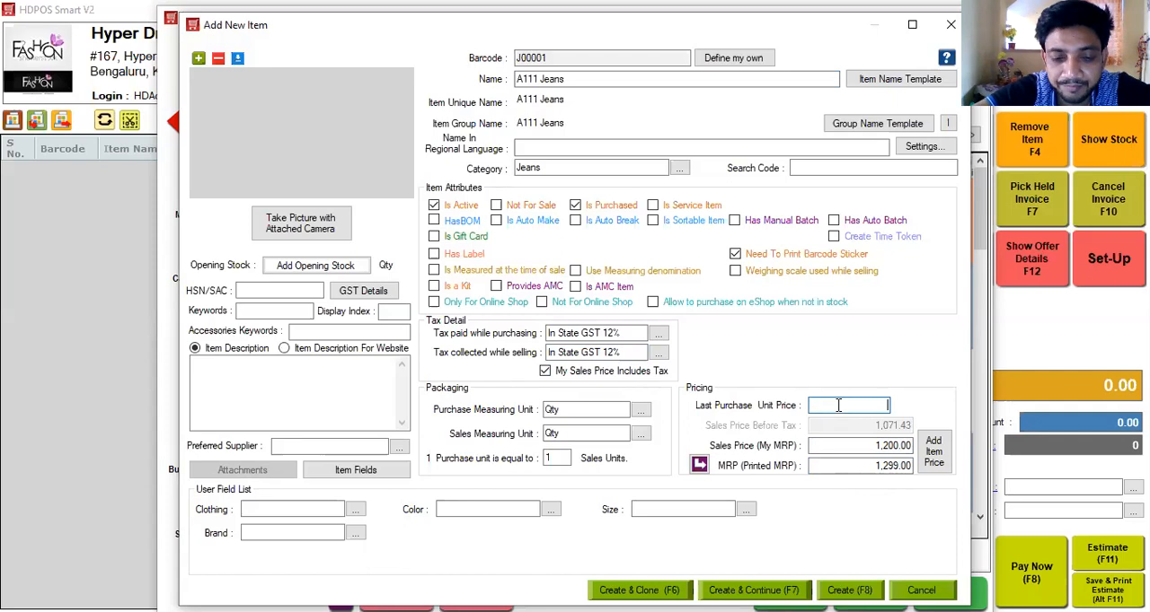
text(600)
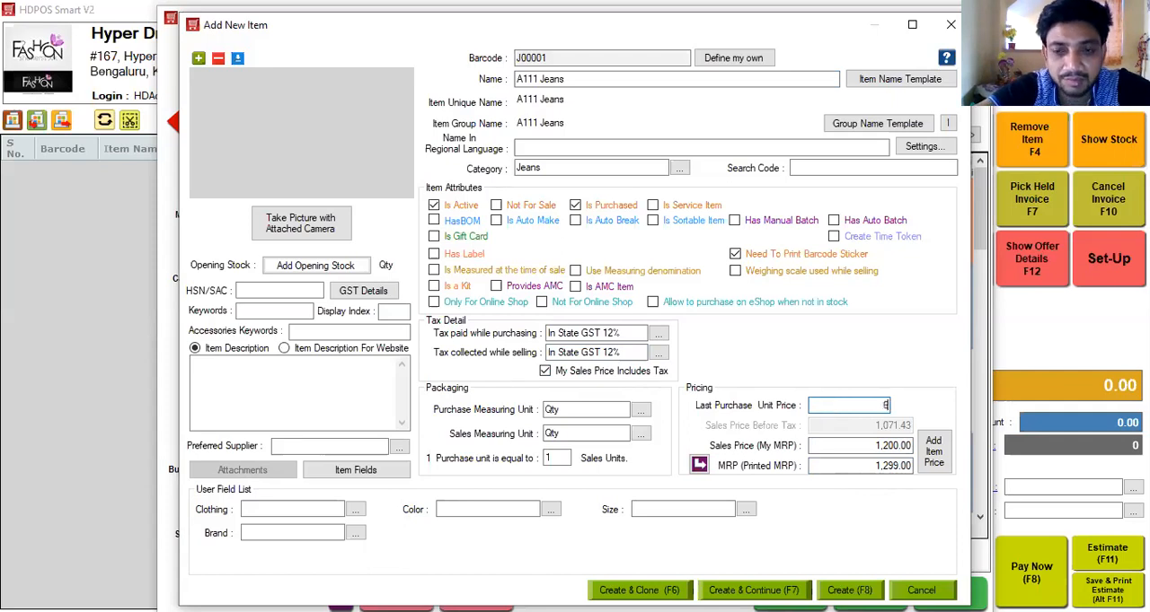
Set the item's Clothing user field to Trousers & Jeans and its Color to Blue.
click(314, 510)
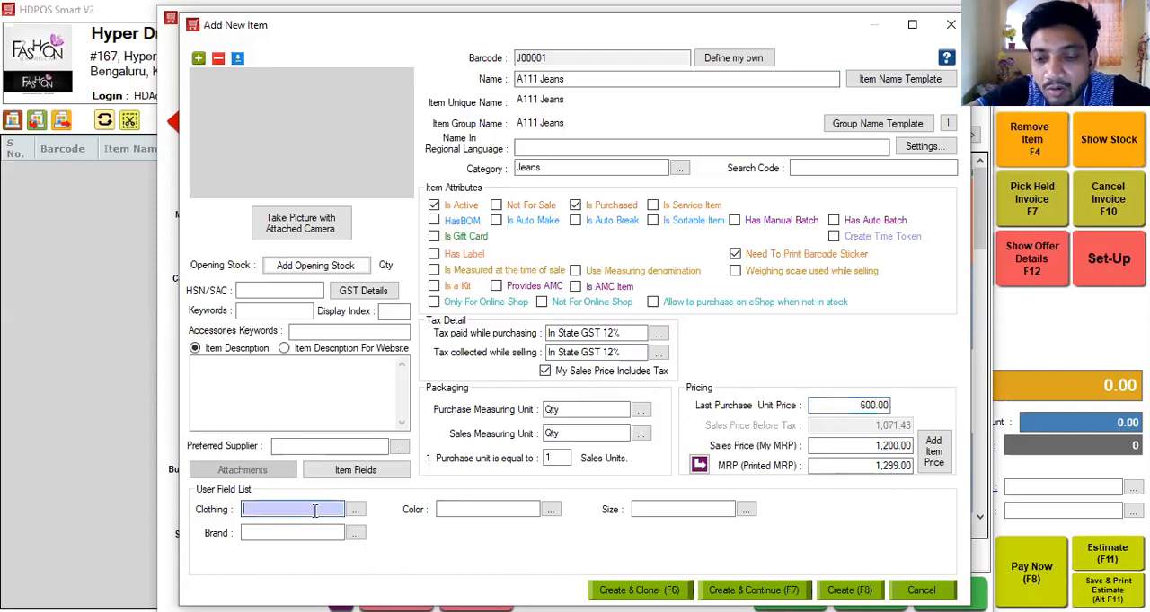
click(314, 510)
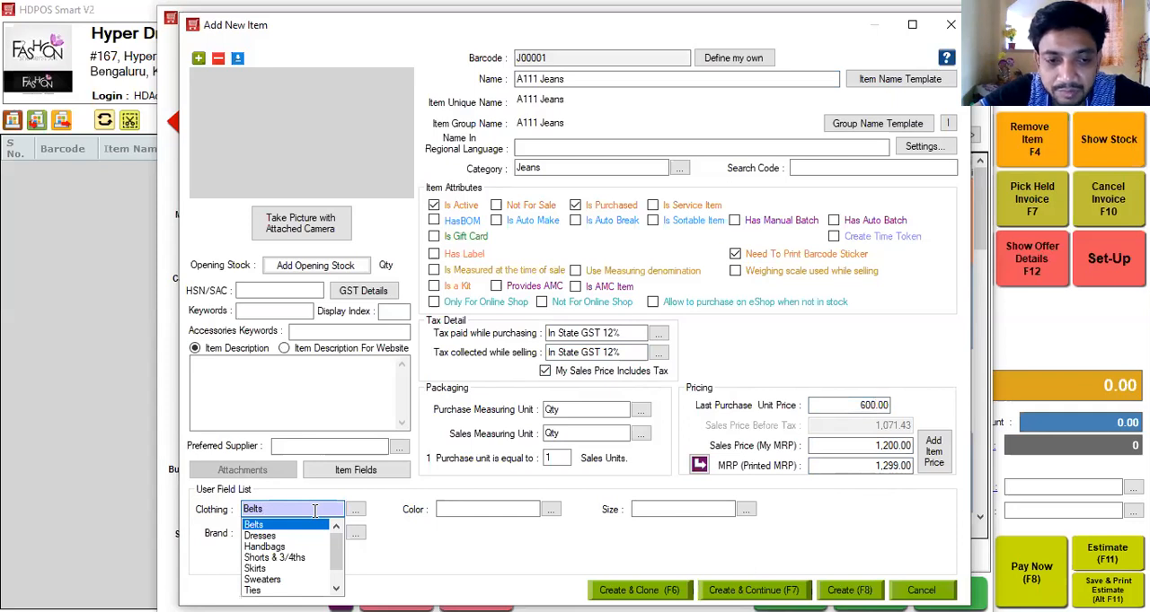
key(Down)
key(Down)
key(Down)
key(Down)
key(Down)
key(Down)
key(Down)
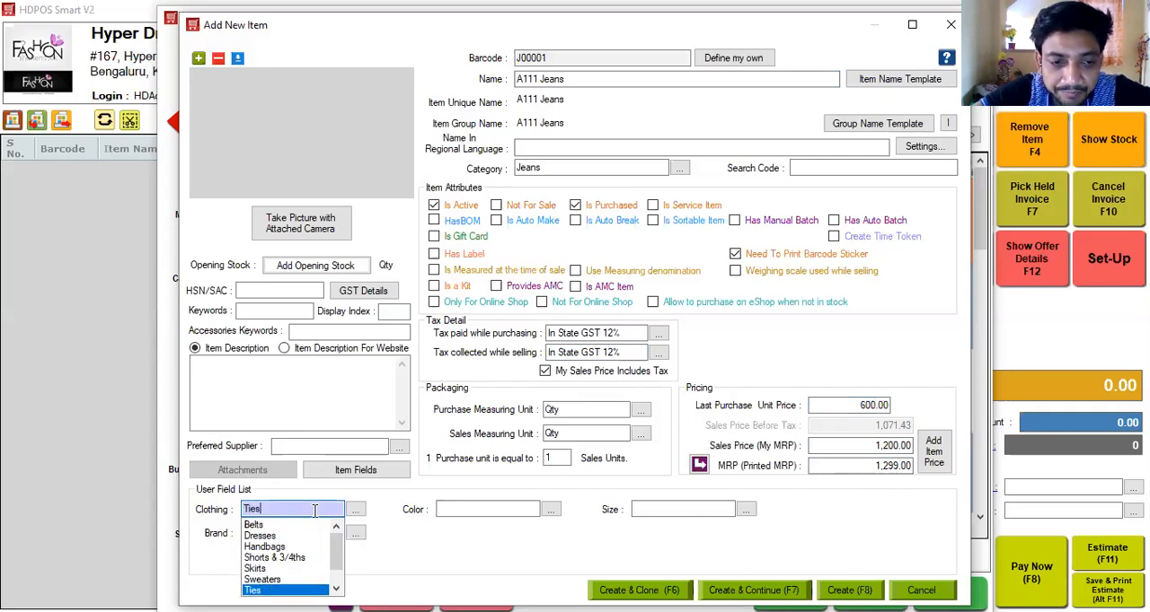
key(Down)
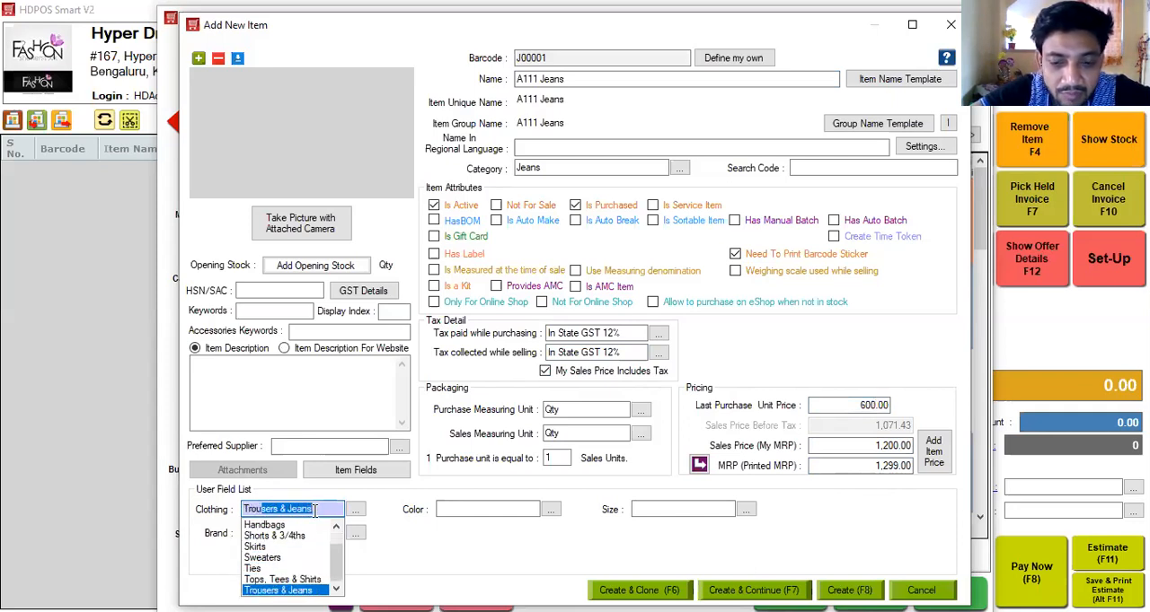
key(Tab)
key(Down)
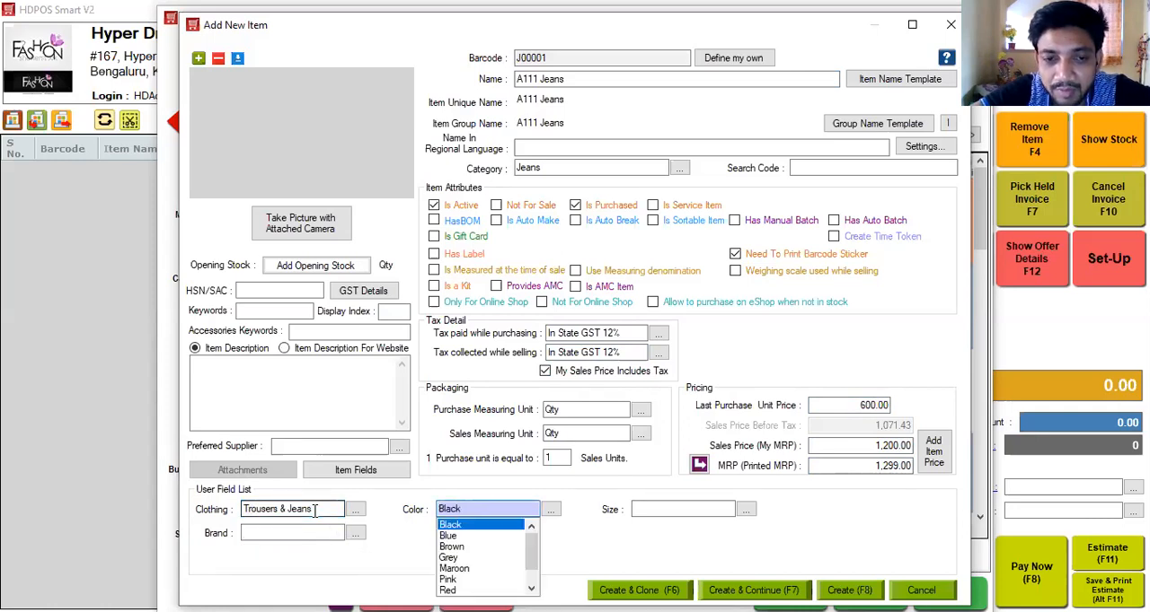
key(Down)
key(Tab)
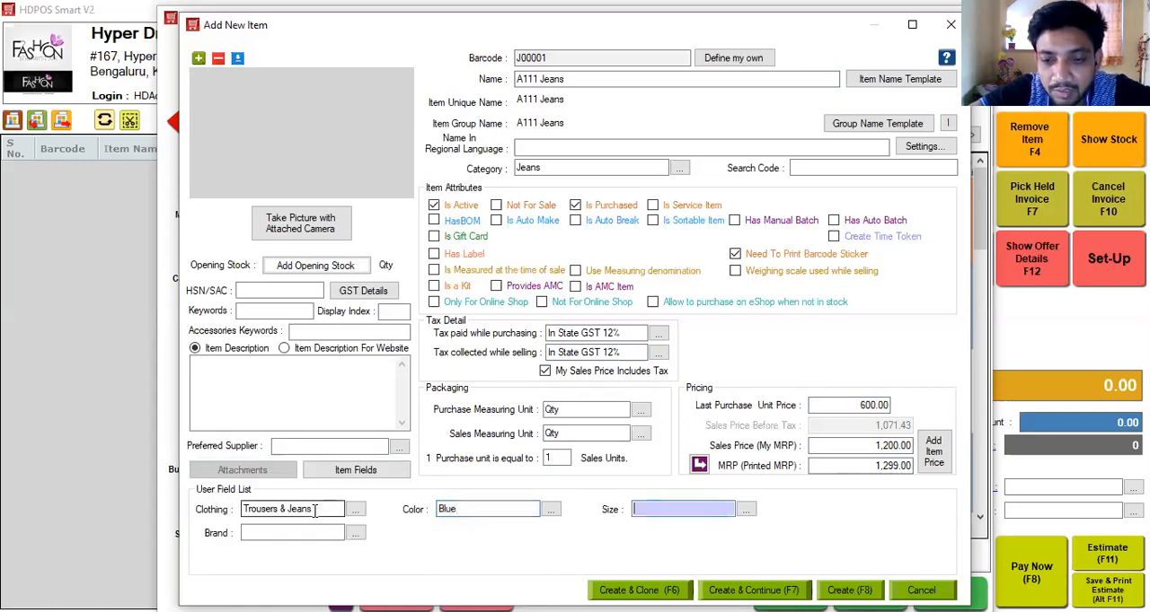
Set the item's Size user field to 32 and its Brand to Denim.
key(Down)
key(Down)
key(Down)
key(Down)
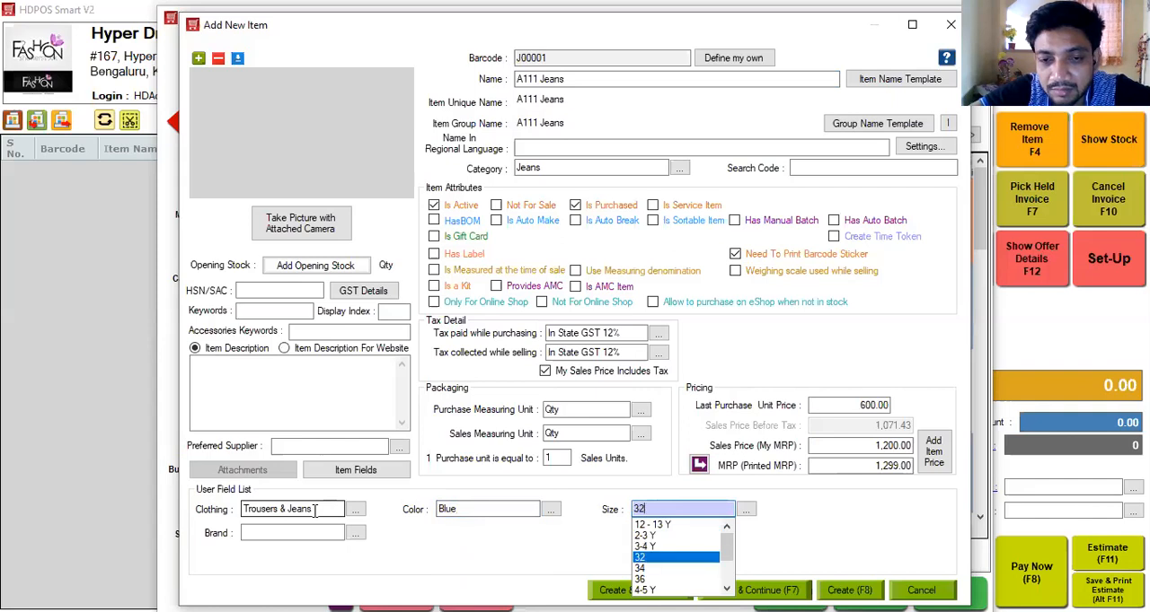
key(Tab)
key(Down)
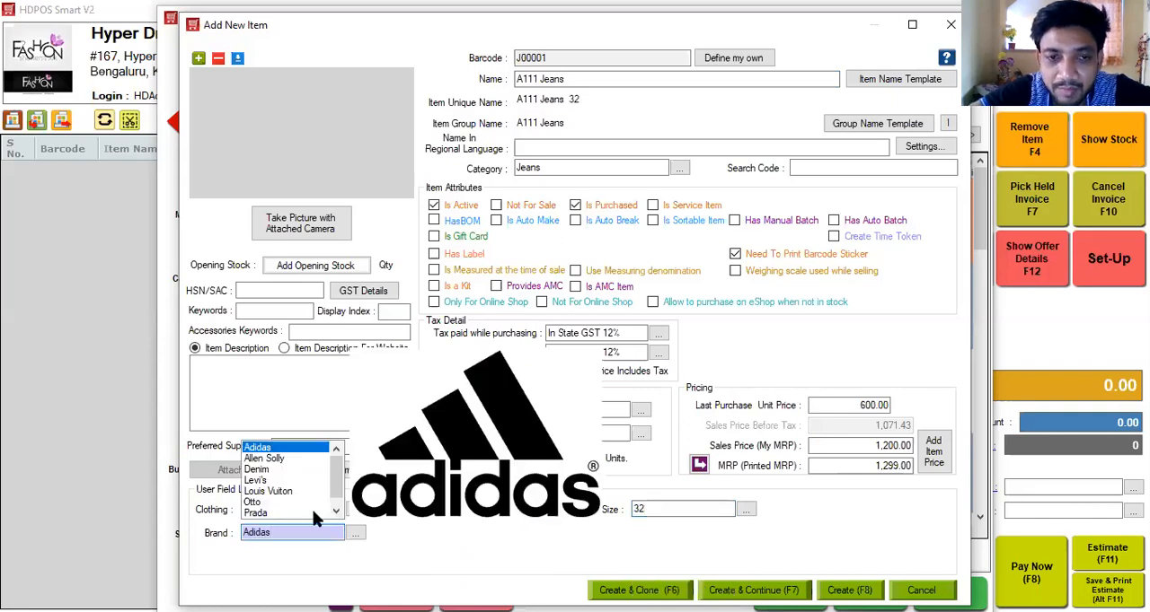
key(Down)
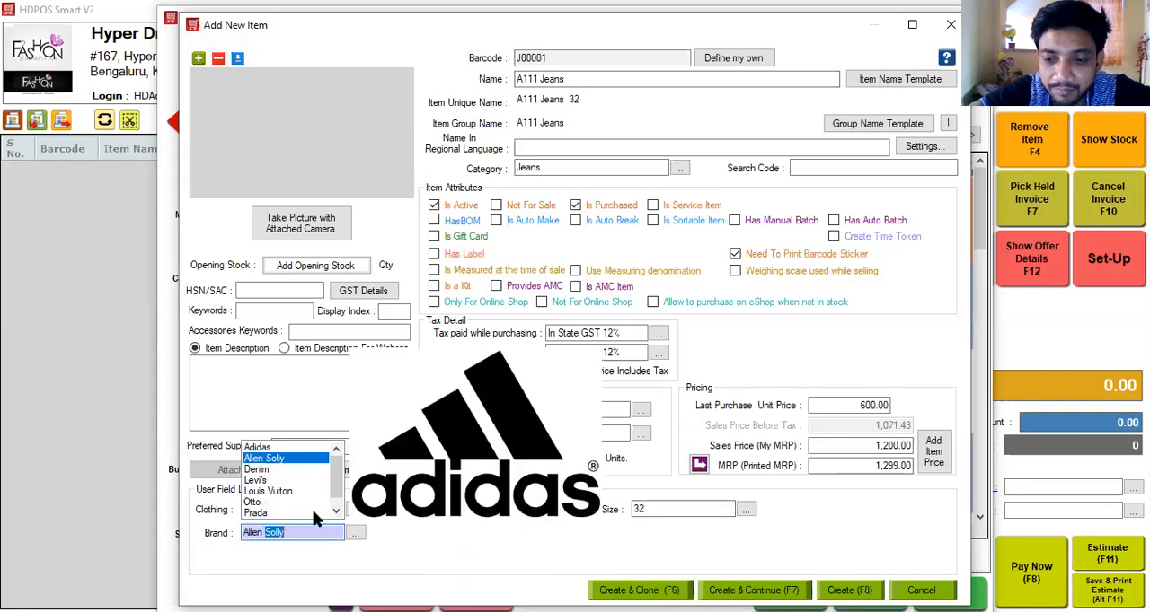
key(Down)
key(Tab)
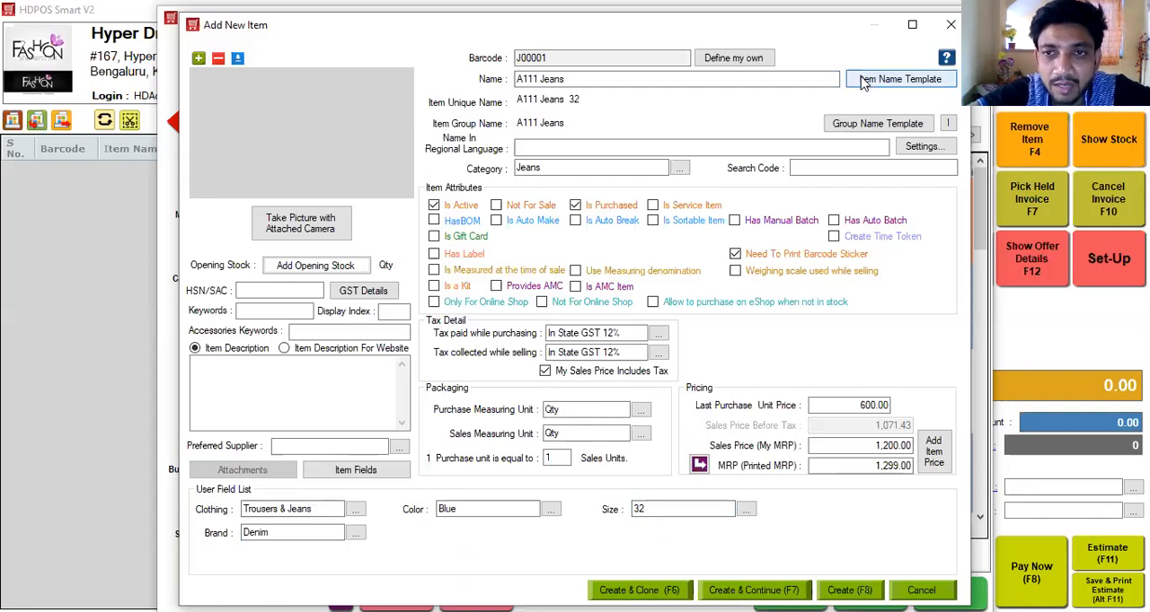
Add the brand to the item unique name template as [Name]/[ufBrand] [ufSize] and apply it.
click(899, 79)
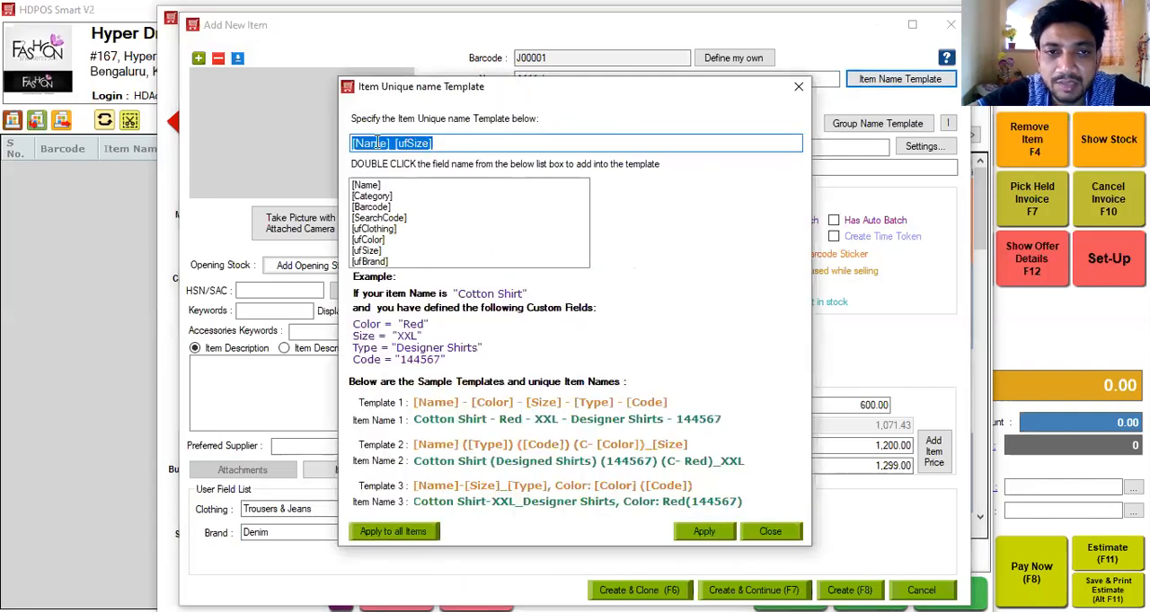
click(390, 144)
text(/)
double_click(372, 262)
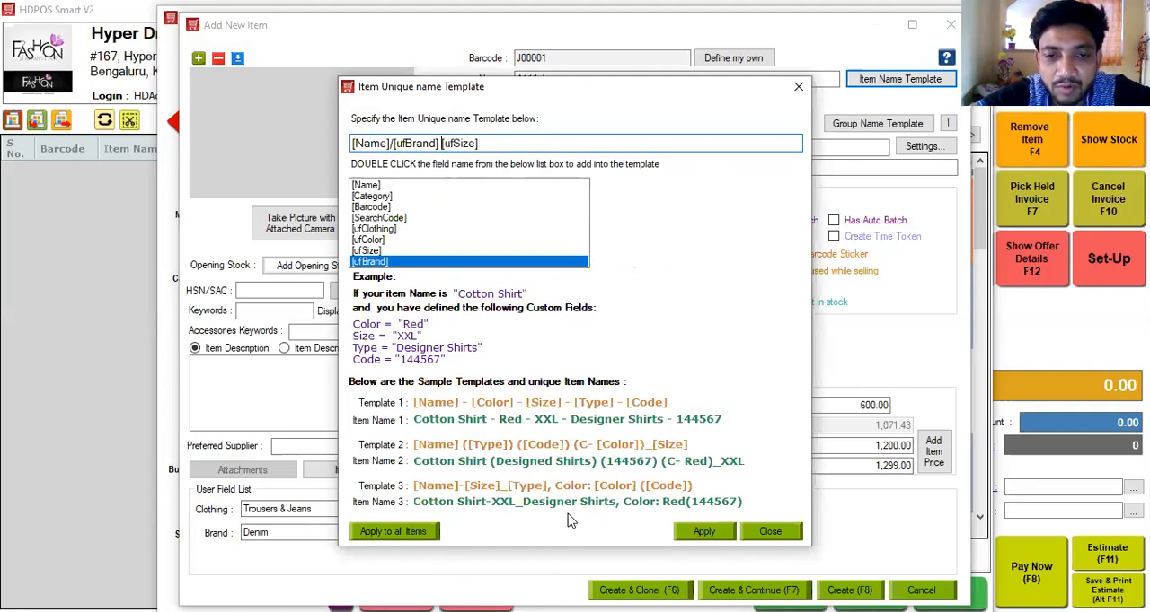
click(701, 533)
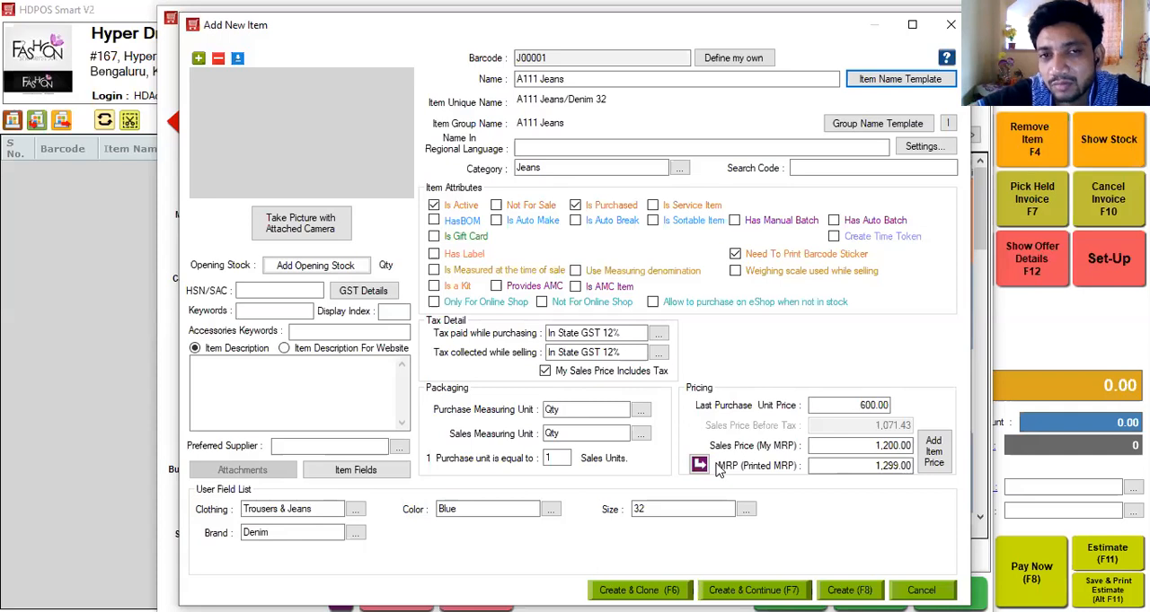
Enter 12121 as the item's HSN/SAC code.
click(535, 79)
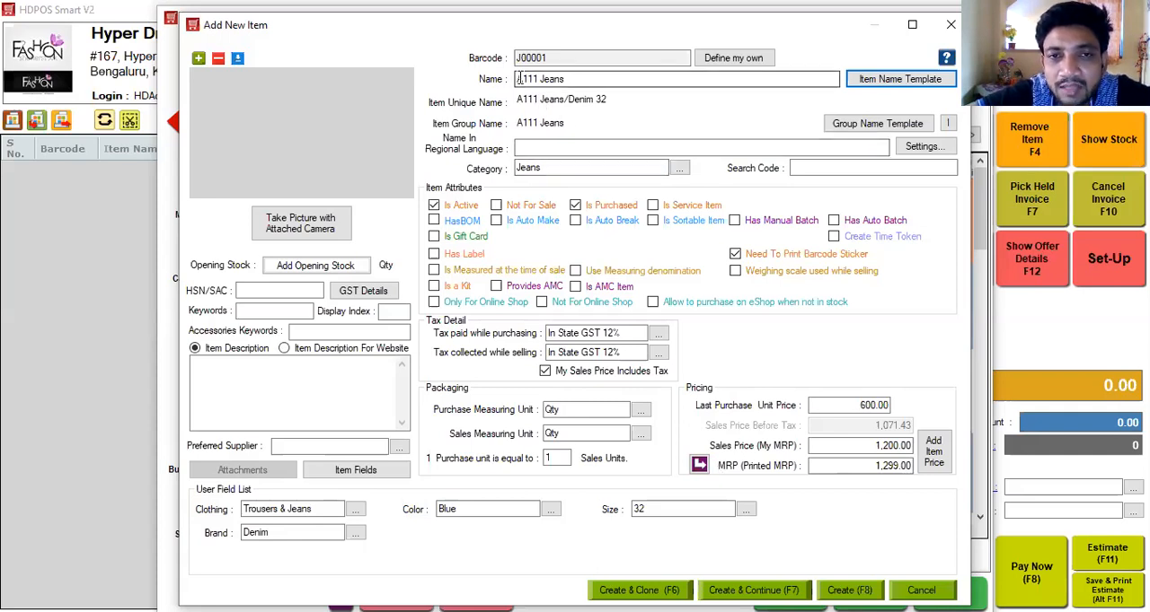
click(572, 78)
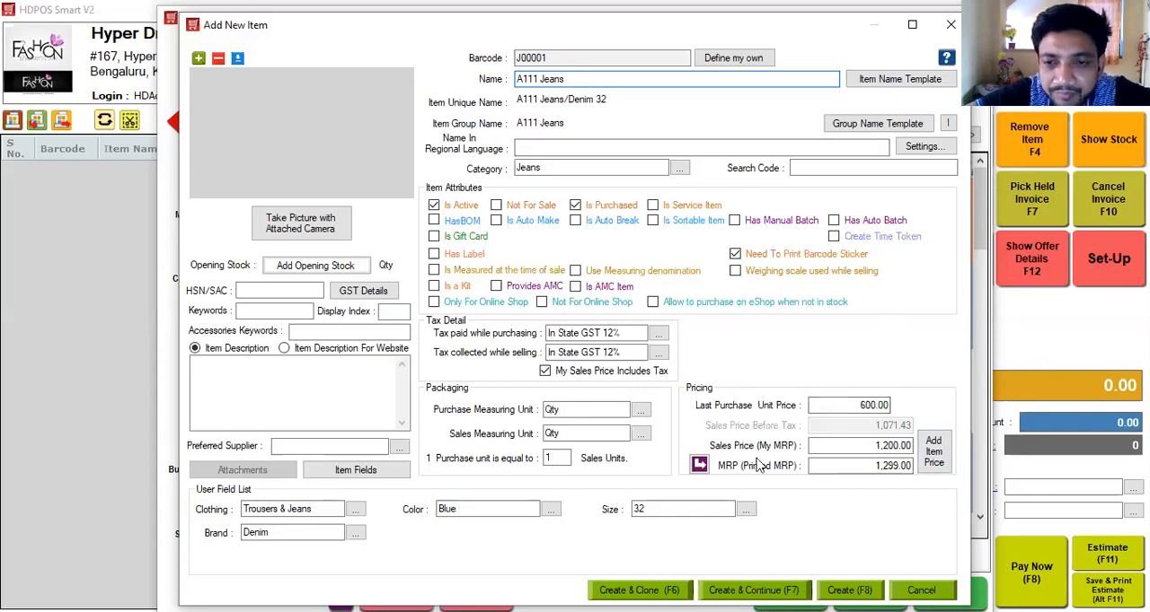
click(278, 290)
text(12121)
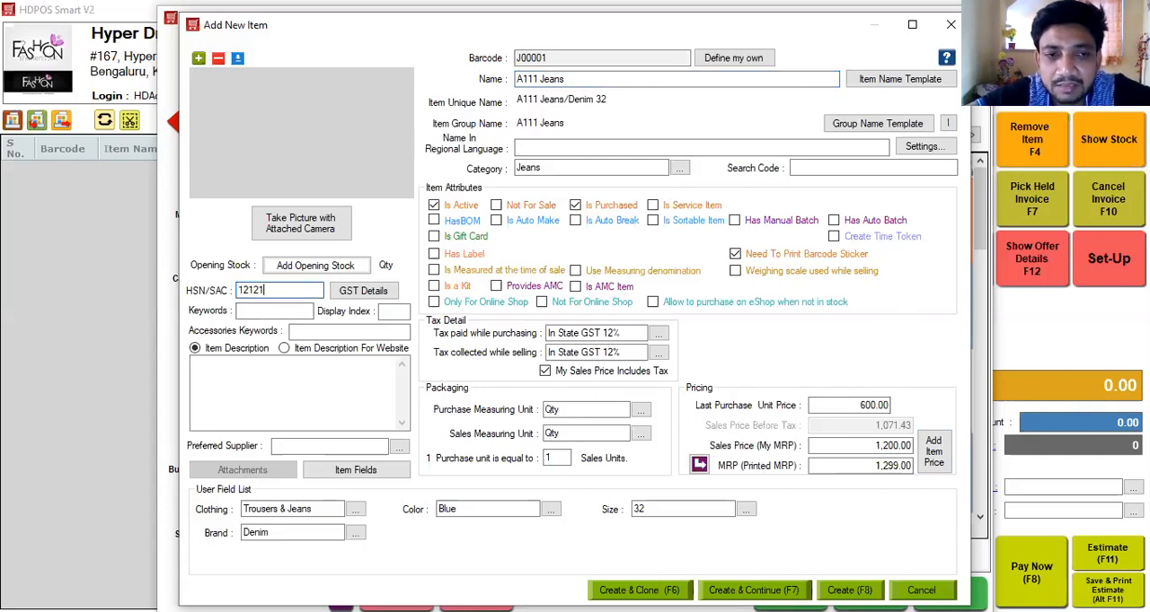
Add an opening stock quantity of 4 for the item in the Hyper Drive Fashions warehouse.
click(305, 269)
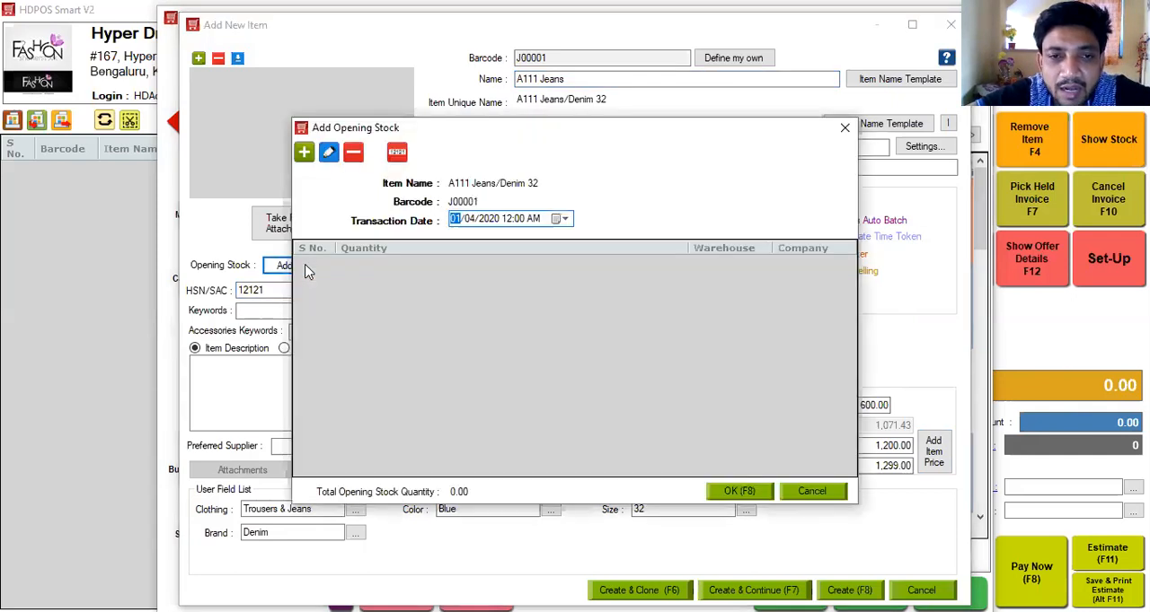
click(304, 155)
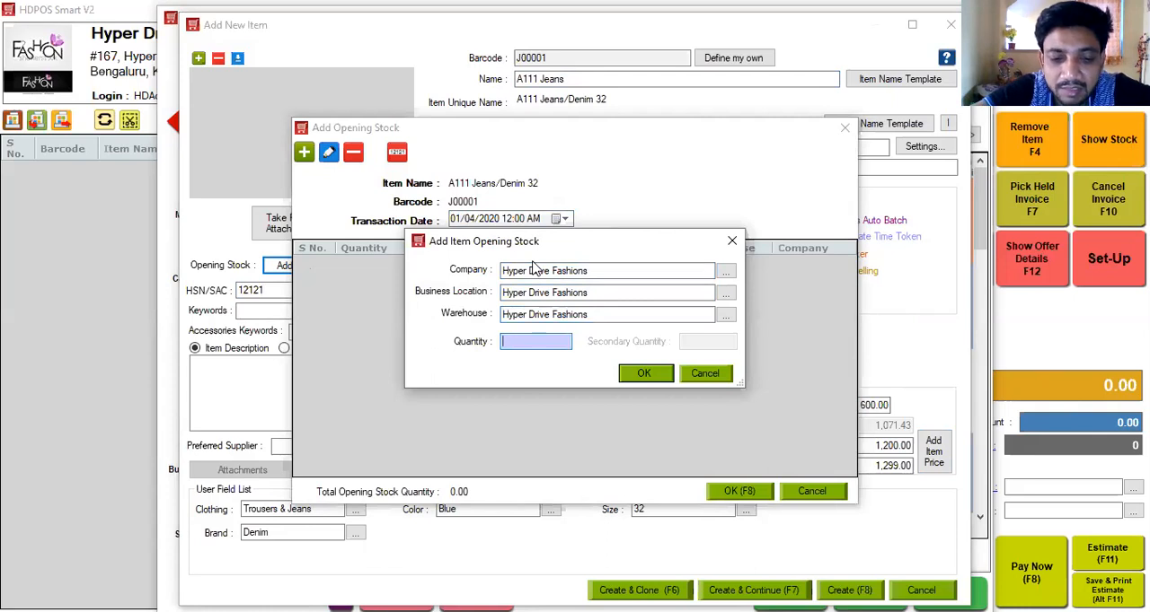
text(4)
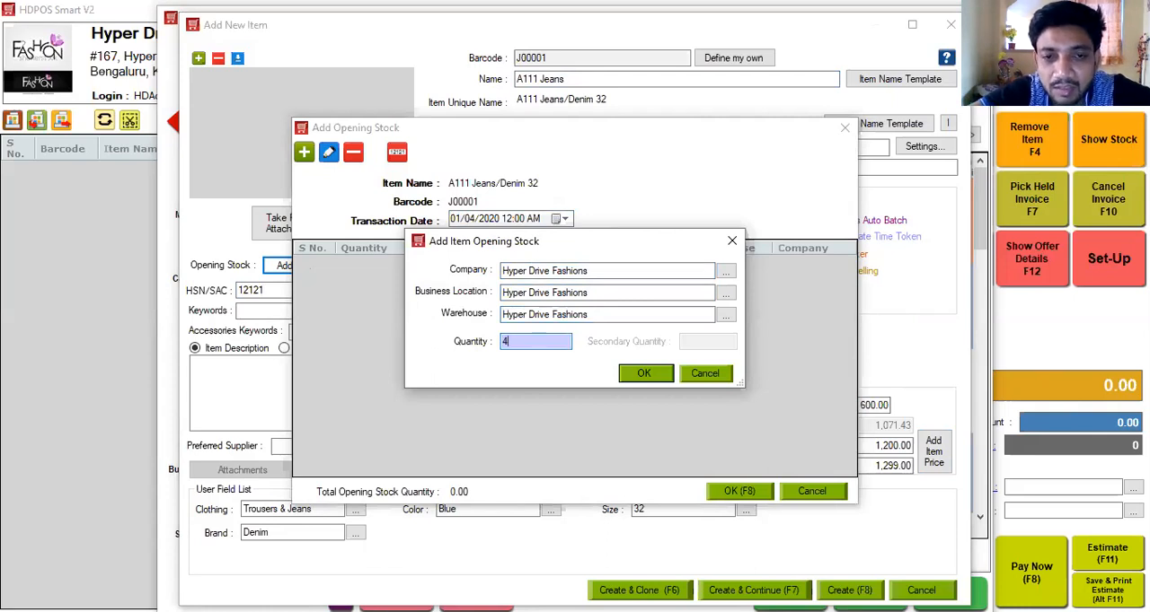
click(662, 377)
click(738, 492)
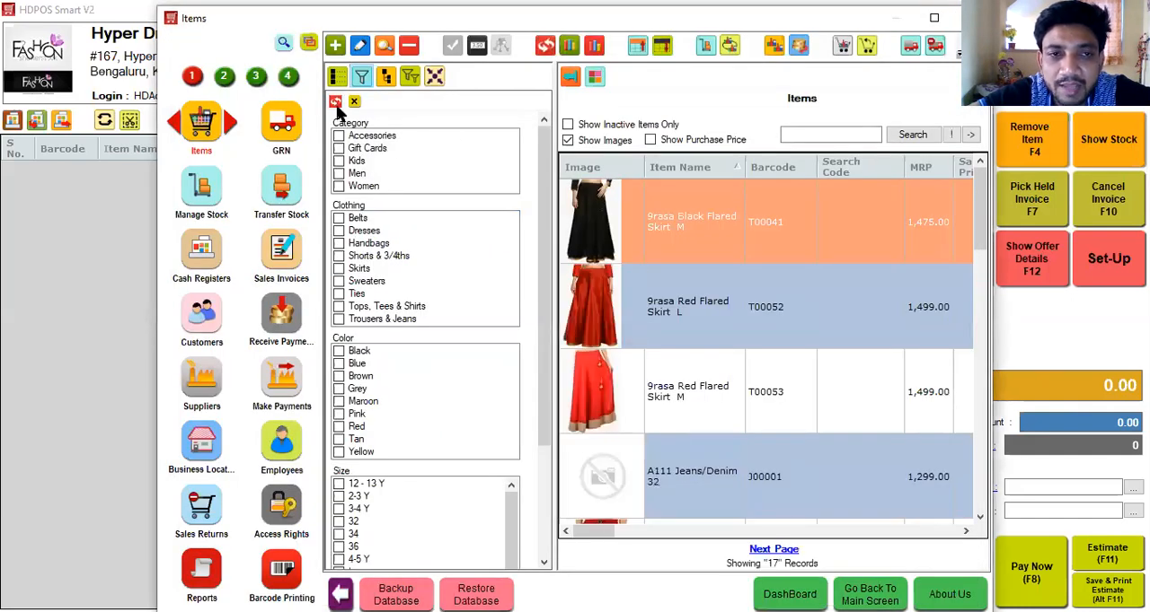
Create the A111 Jeans item and filter the refreshed item list to the Jeans category.
click(336, 103)
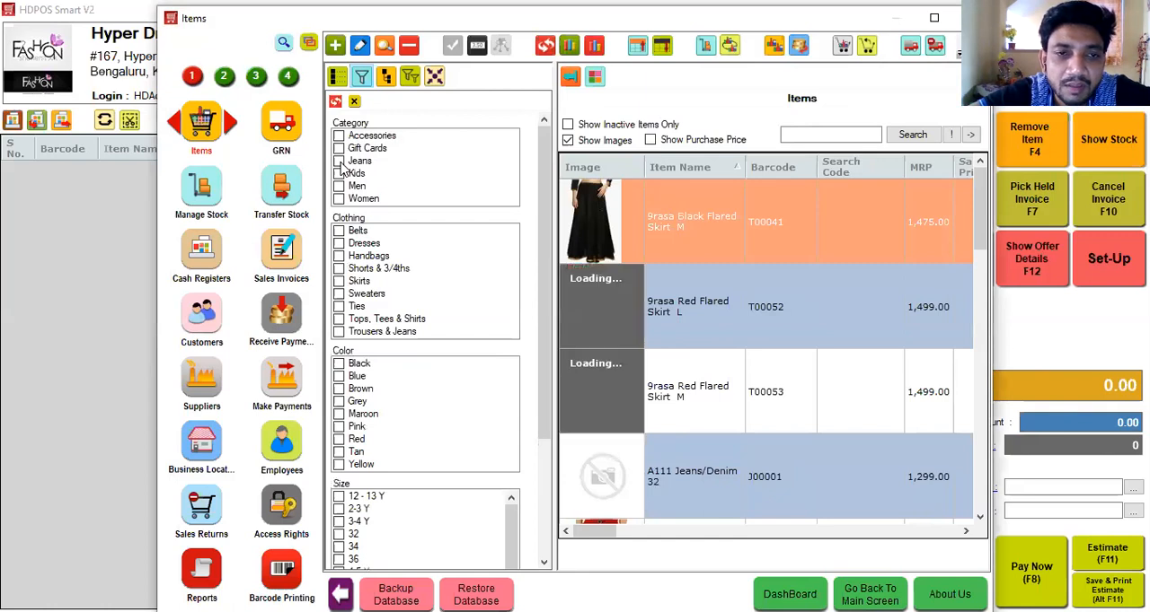
click(338, 162)
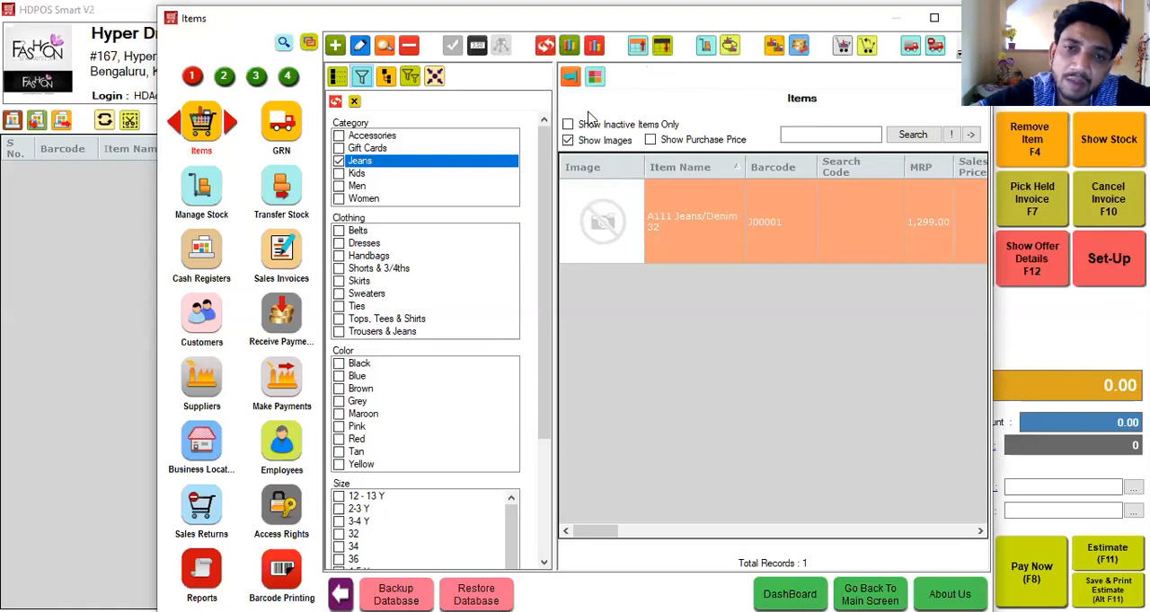
Start a new GRN containing the A111 Jeans/Denim 32 item and discard it.
click(281, 126)
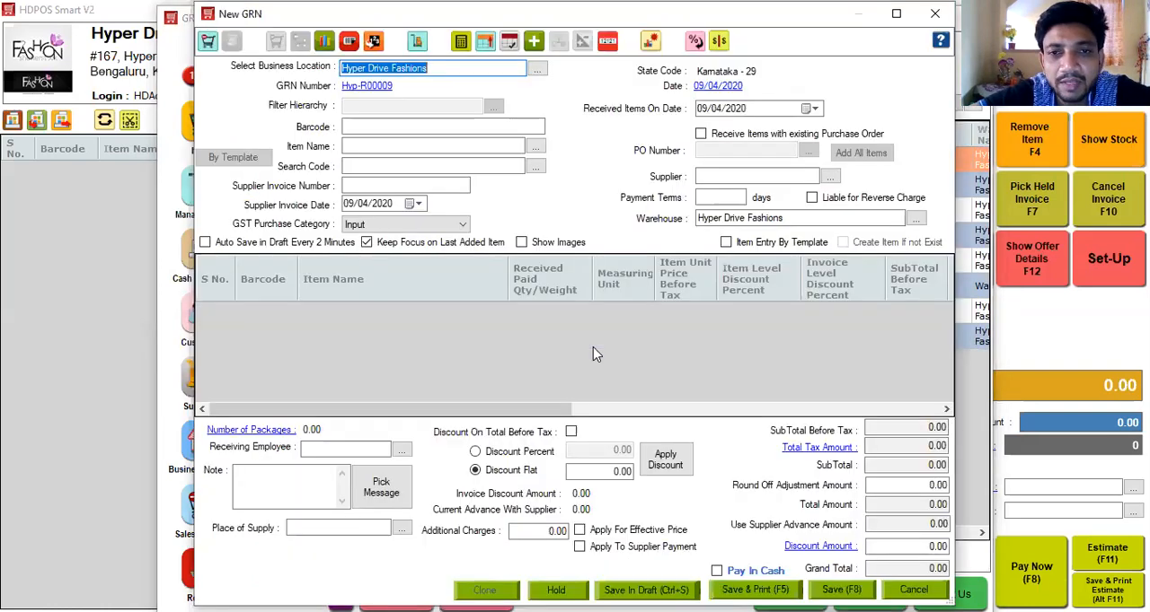
click(420, 143)
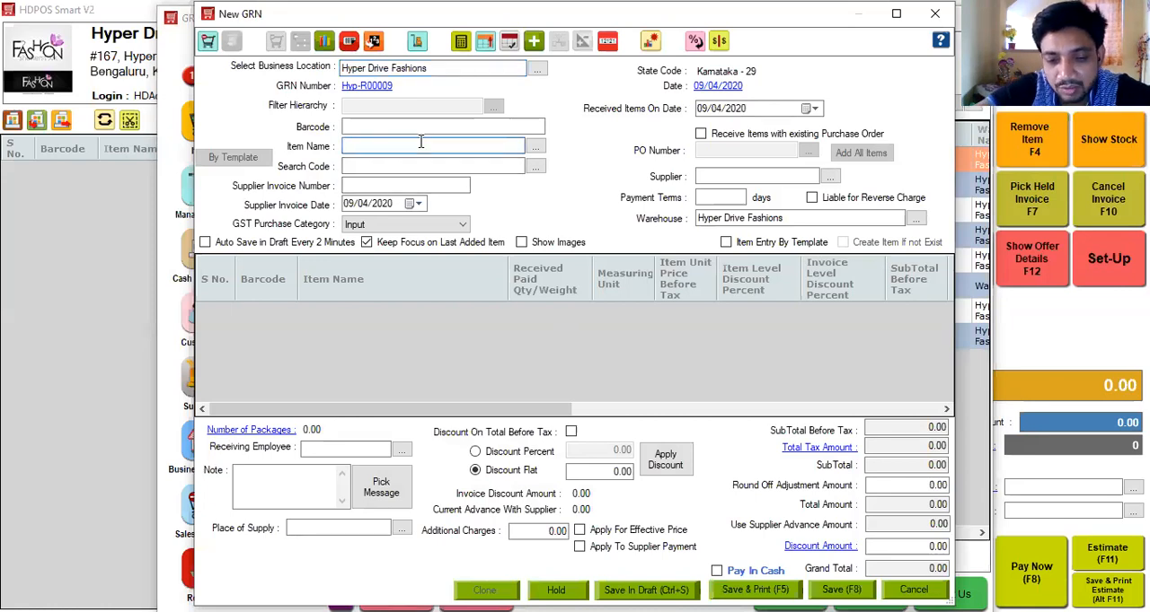
text(A111 Jeans/Denim 32)
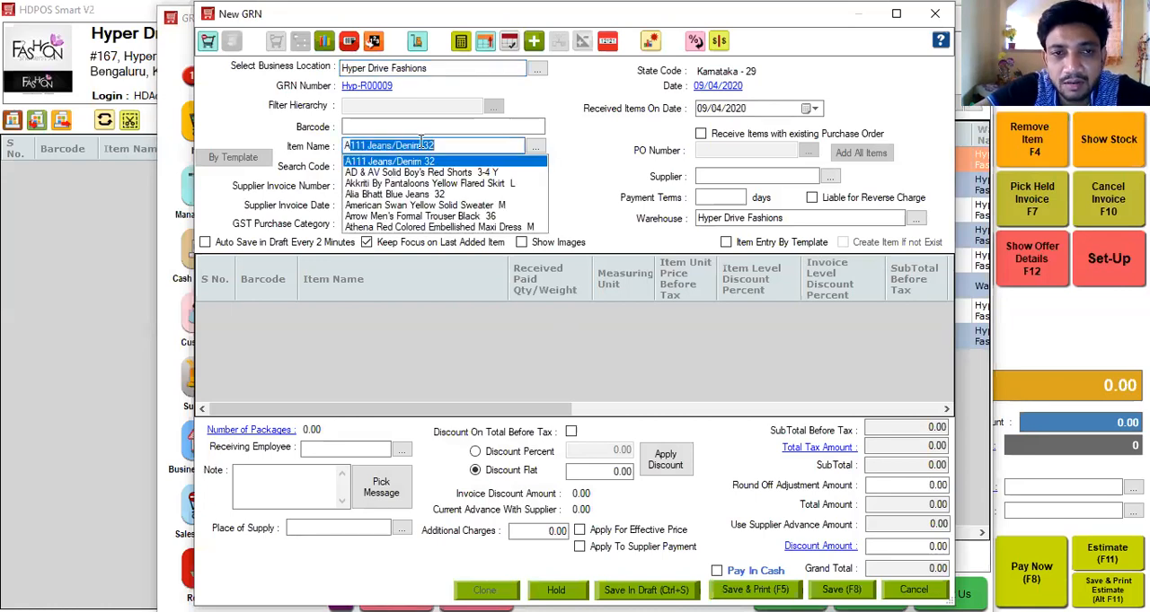
key(Return)
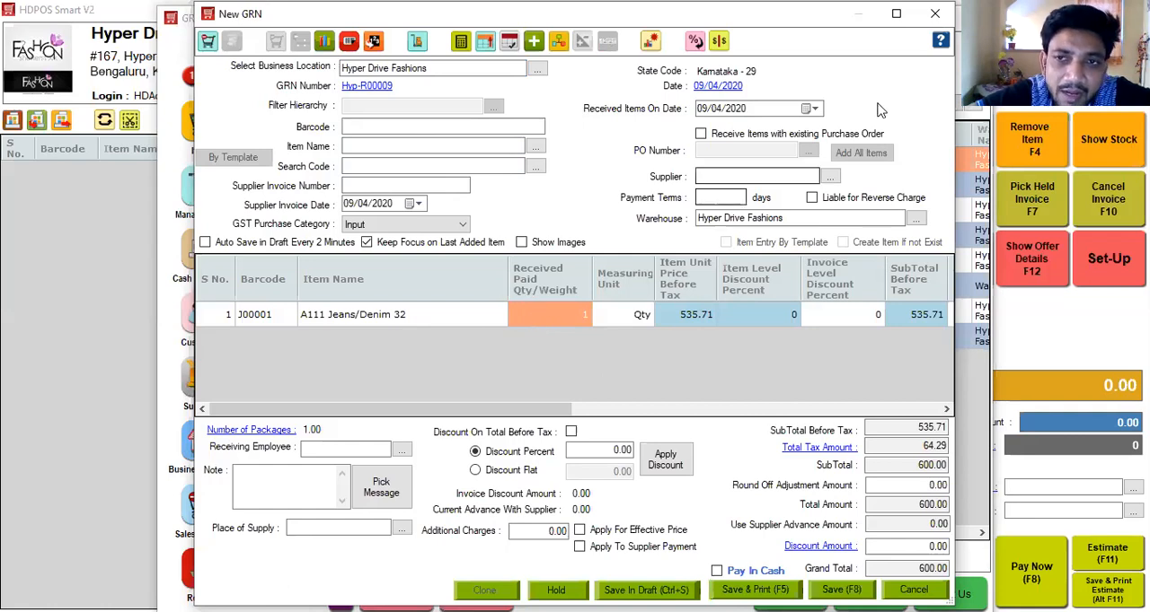
click(876, 547)
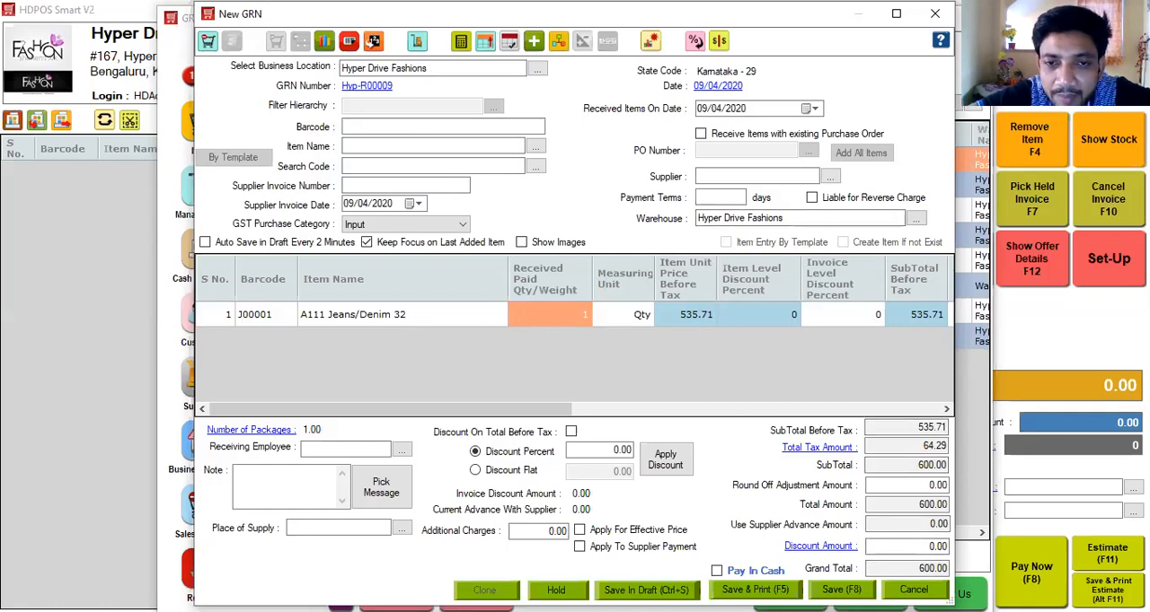
key(Escape)
Start a GRN using item entry by template and set the category for new items to Jeans.
click(547, 334)
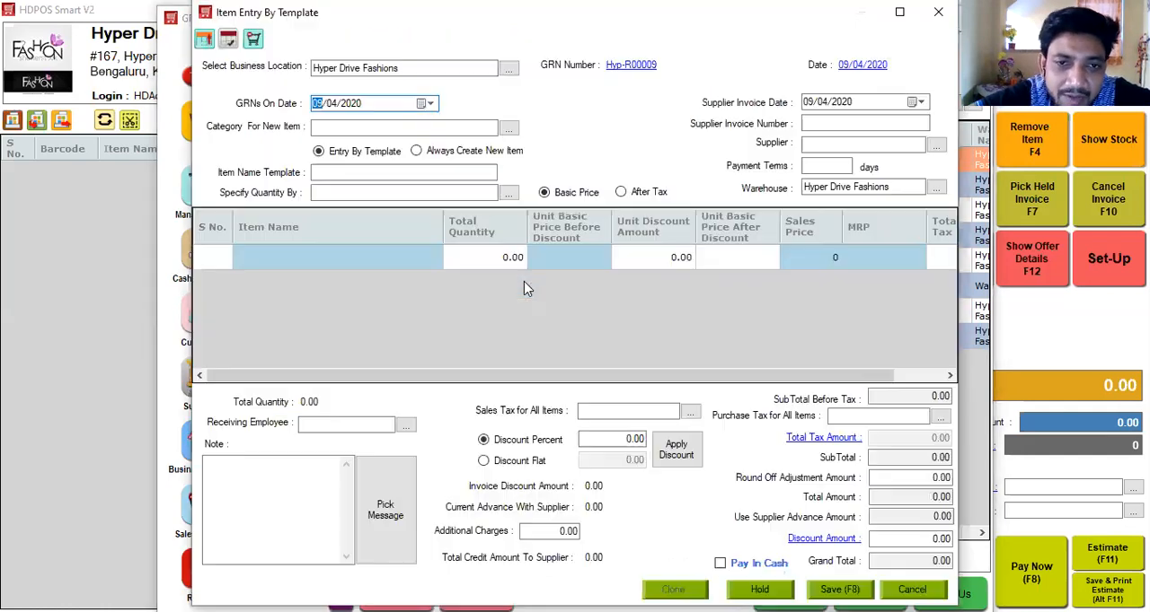
click(392, 125)
key(Down)
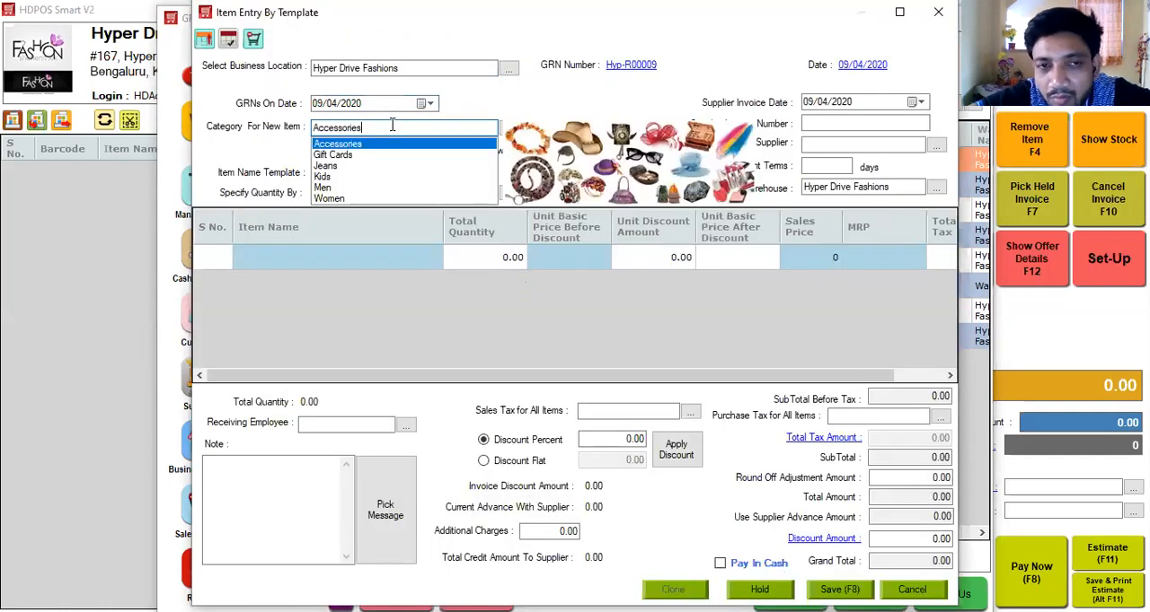
key(Down)
key(Down)
key(Return)
Use the item name template [Name]/[ufBrand] [ufSize] and specify quantities by Size.
click(365, 168)
click(351, 192)
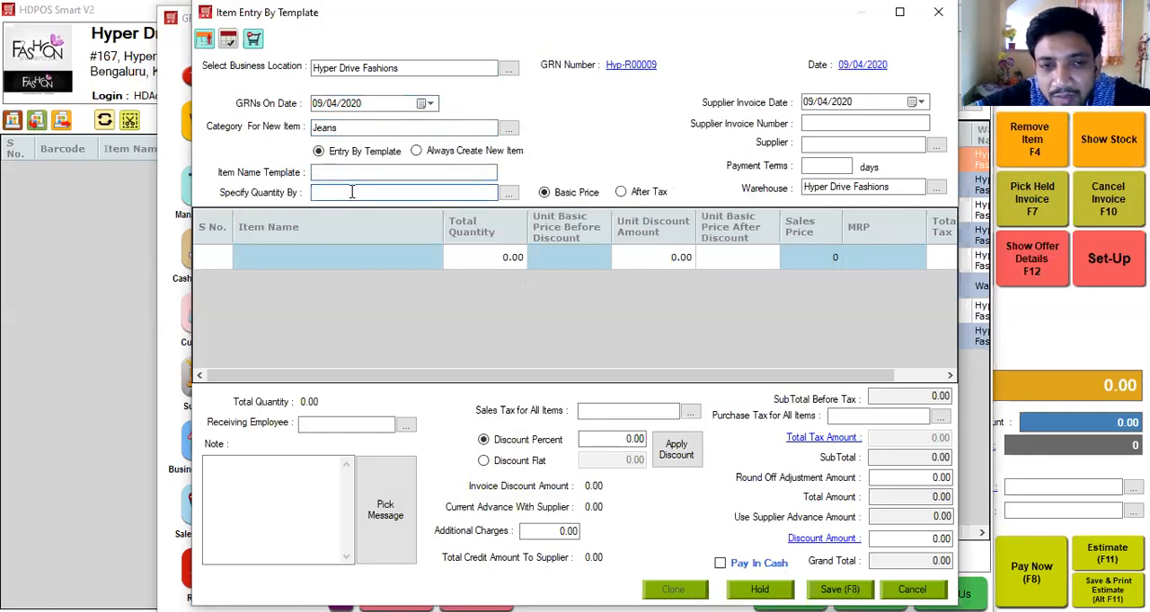
key(Down)
key(Down)
key(Down)
key(Down)
key(Return)
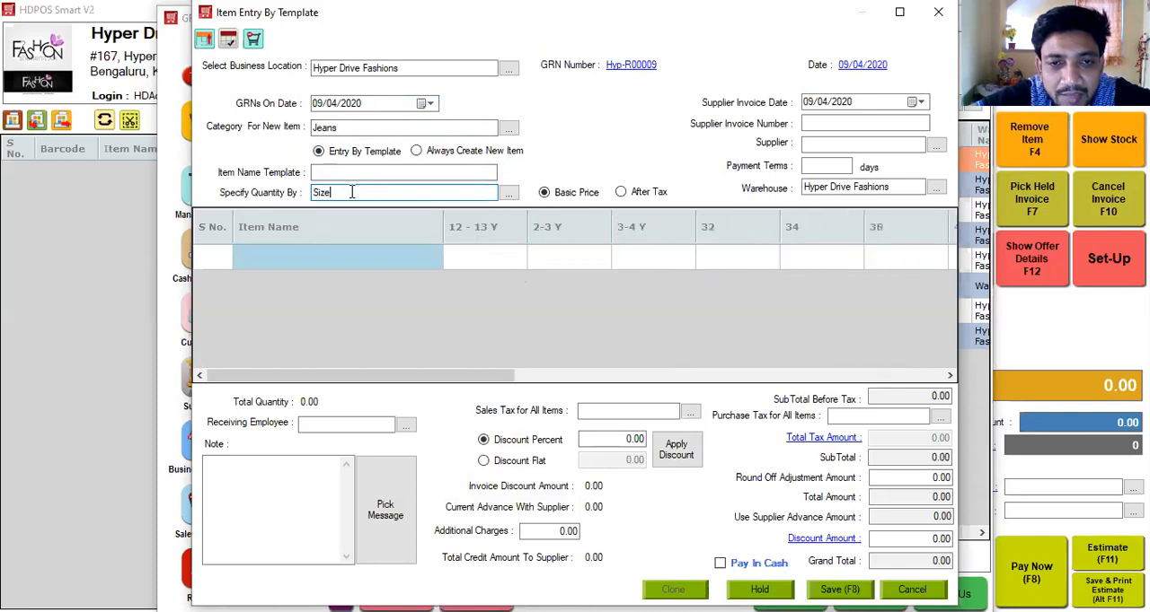
key(Return)
Add the item 786-Jeans-1 with a quantity of 2 in size 32 and 2 in size 34.
click(336, 257)
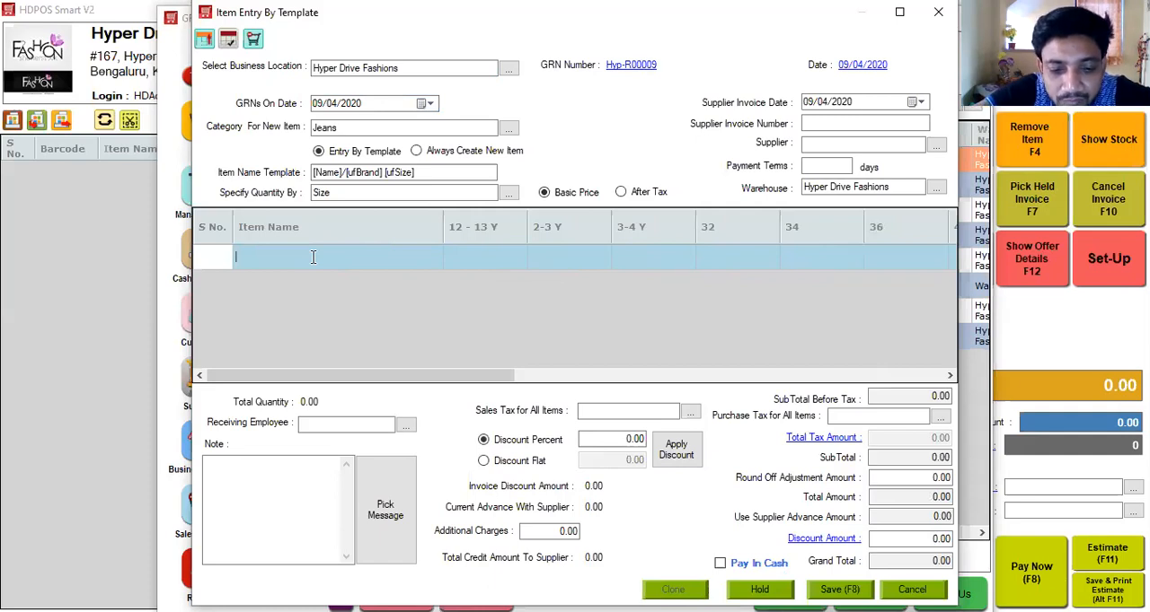
text(78)
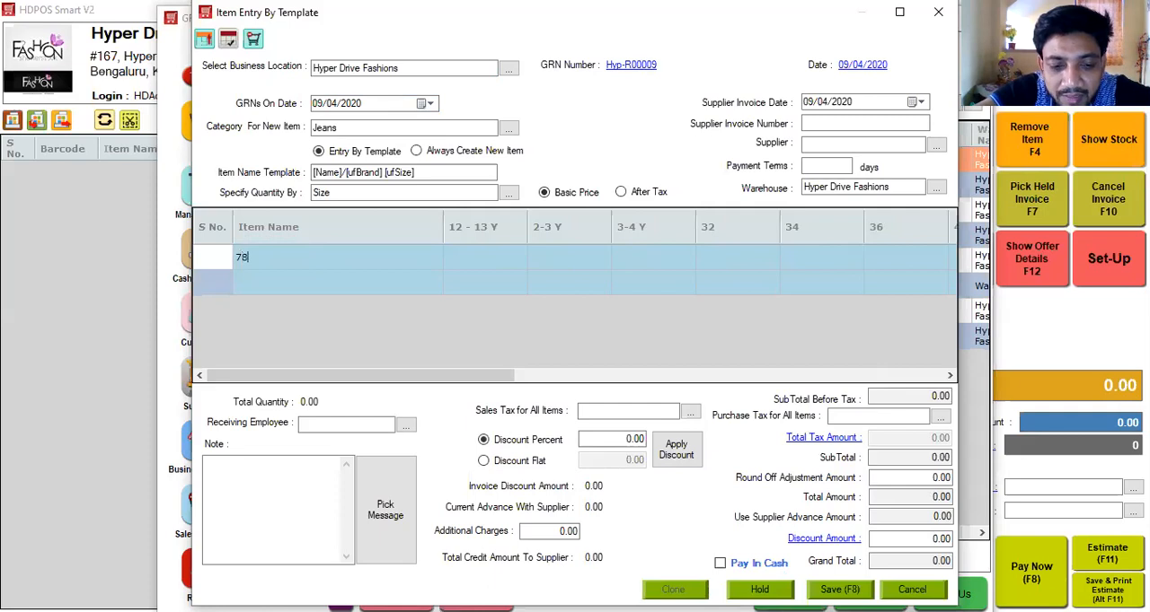
text(6-Jeans)
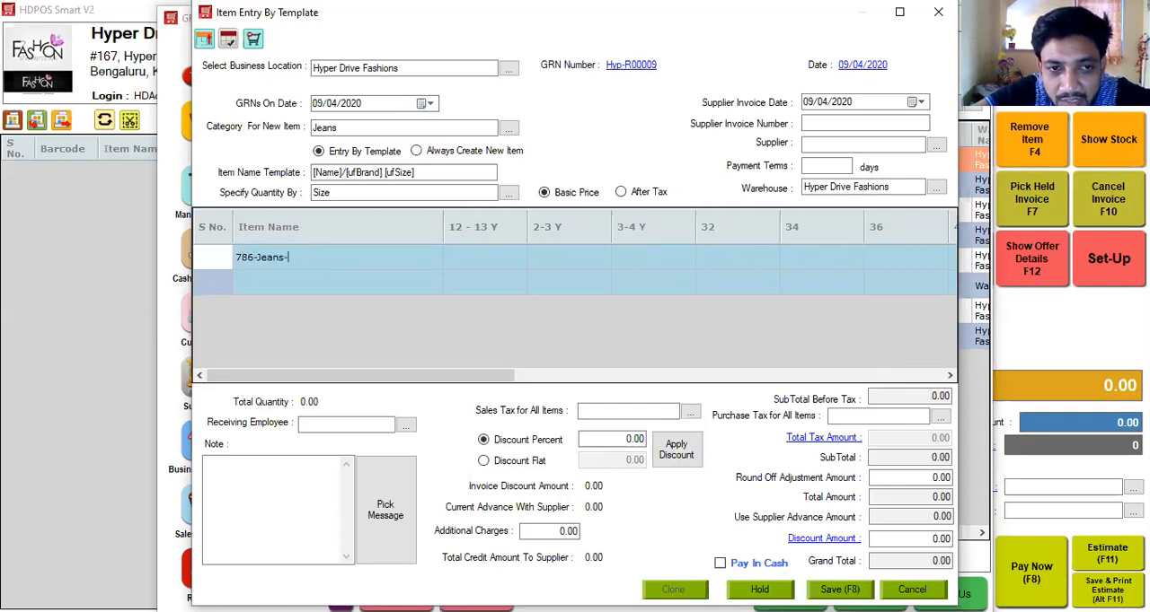
text(-1)
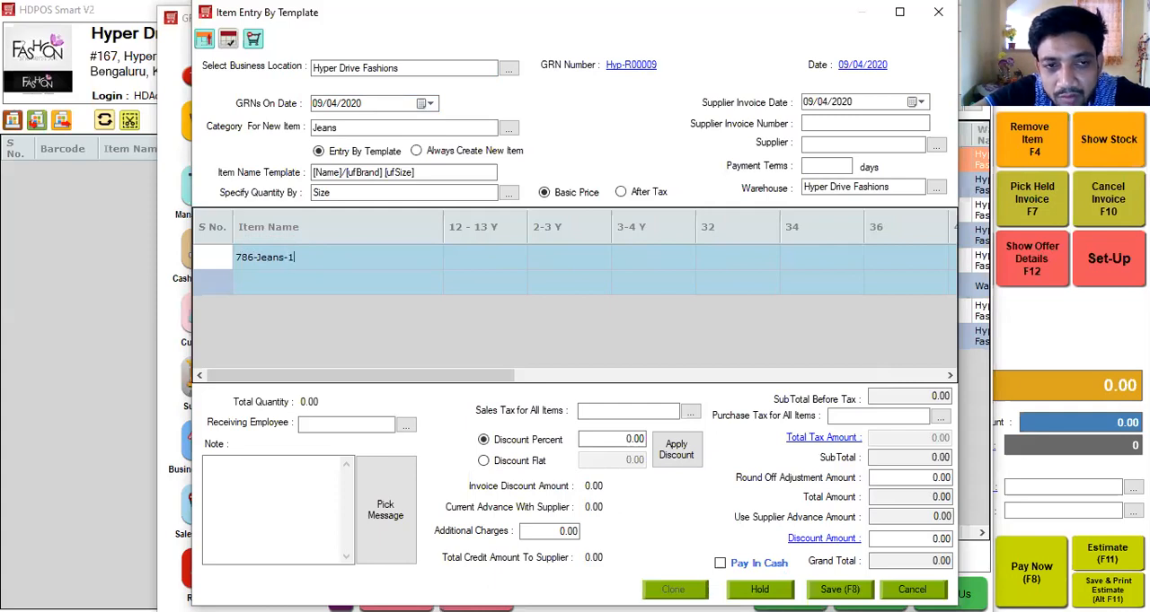
click(739, 257)
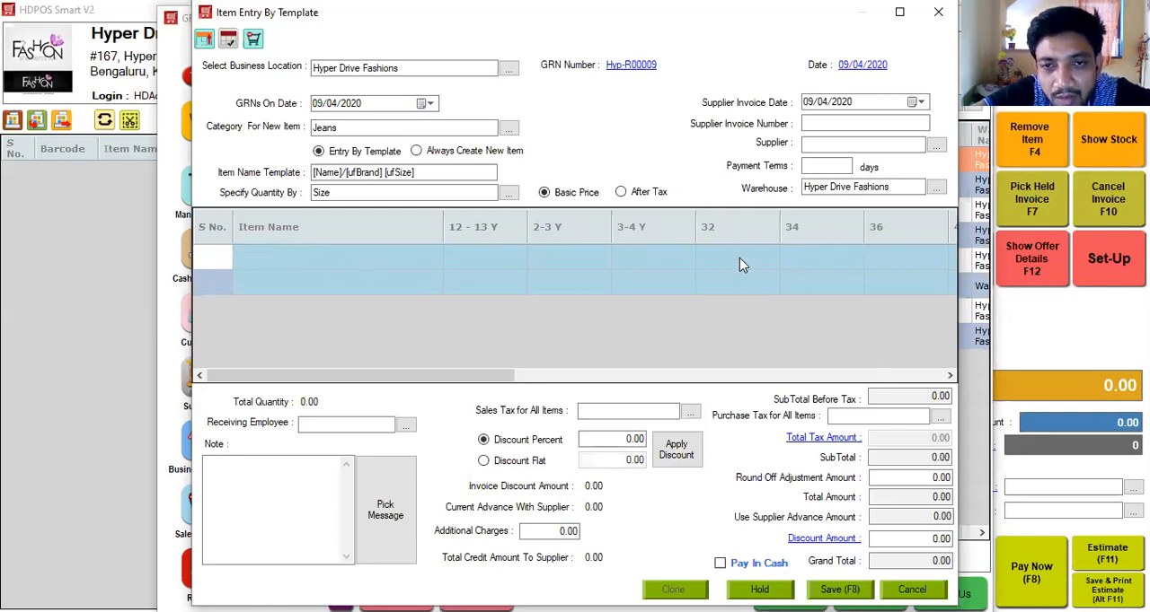
text(2)
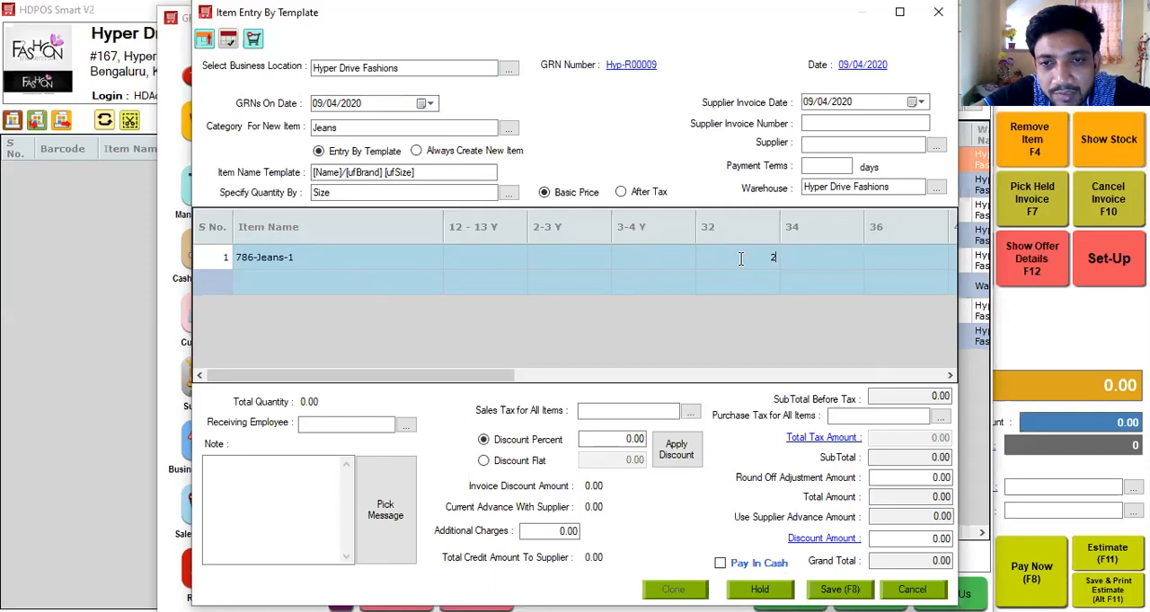
click(805, 261)
text(2)
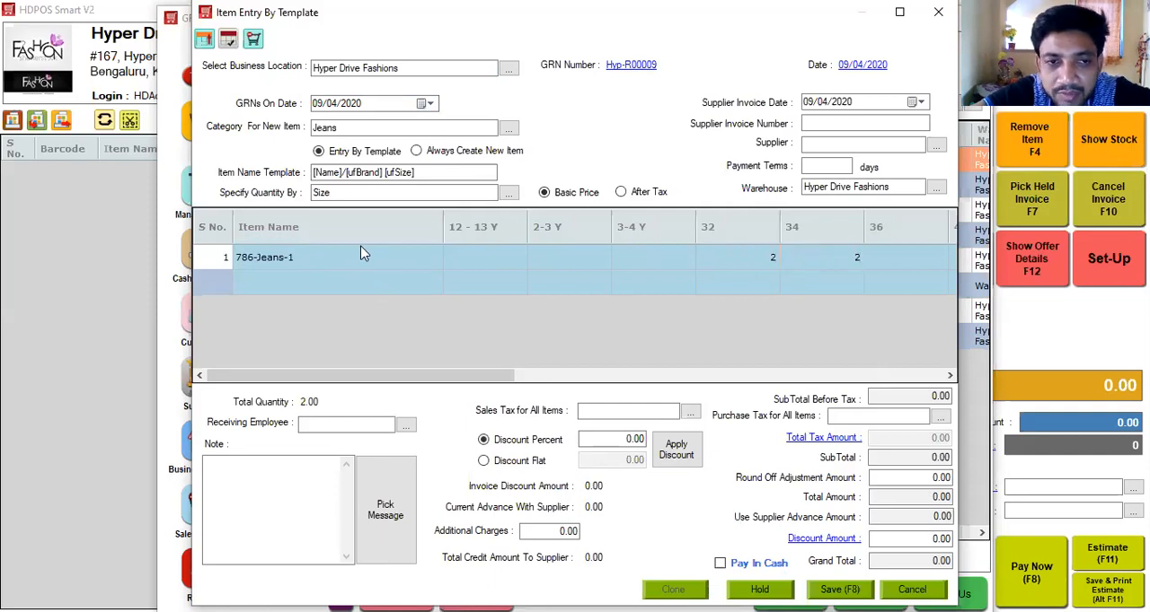
Add the item 786-Jeans-2 on the second row with a quantity of 3 in size 36.
click(321, 284)
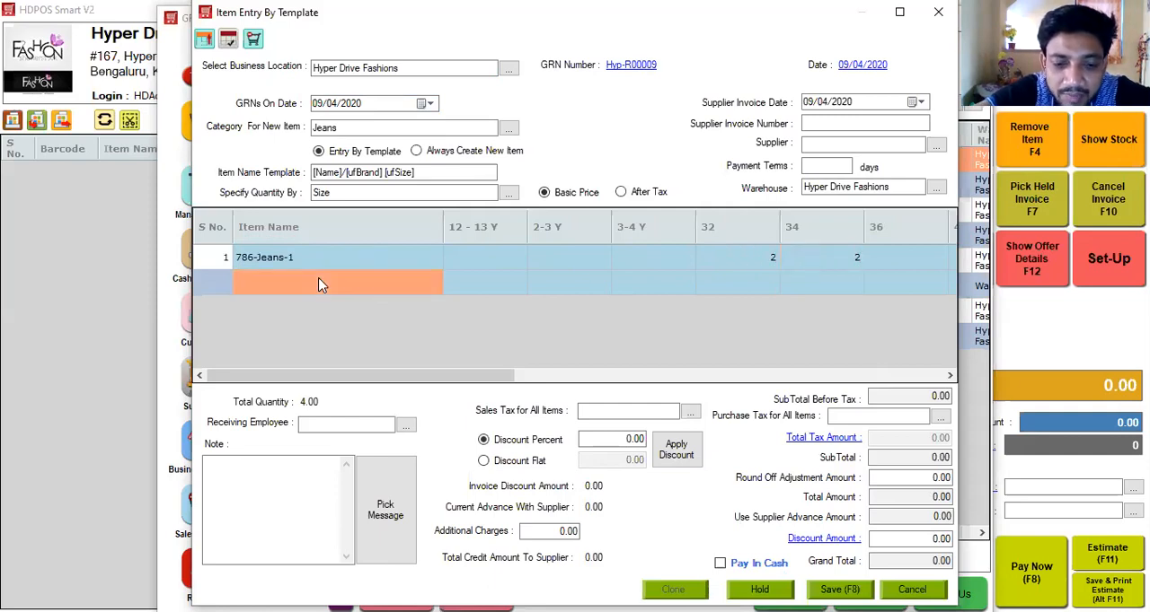
text(786)
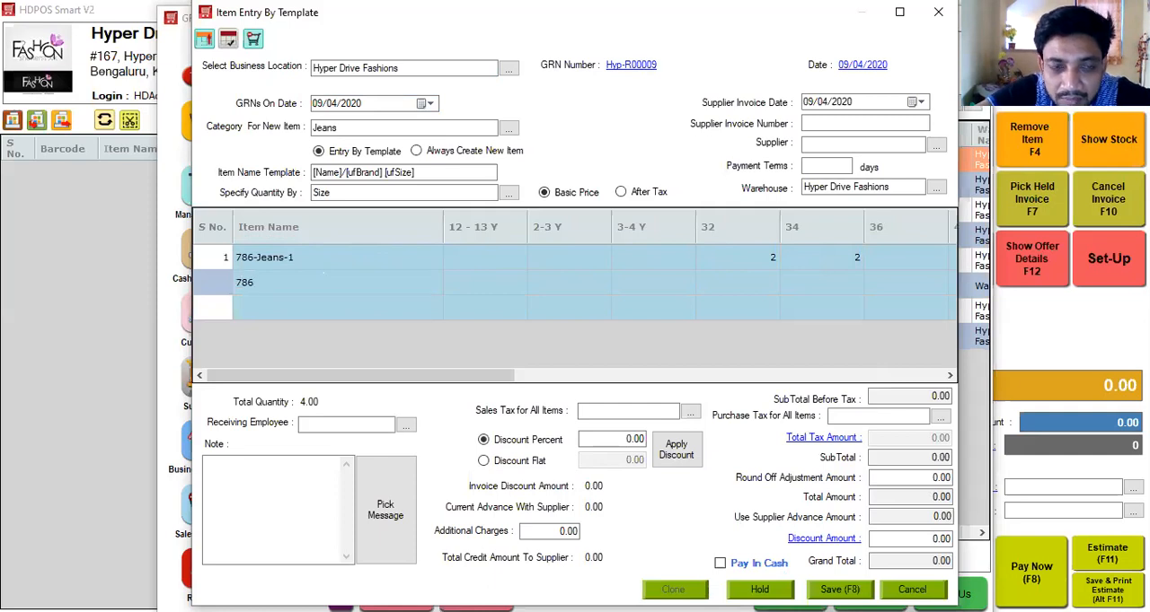
text(-Jeans-2)
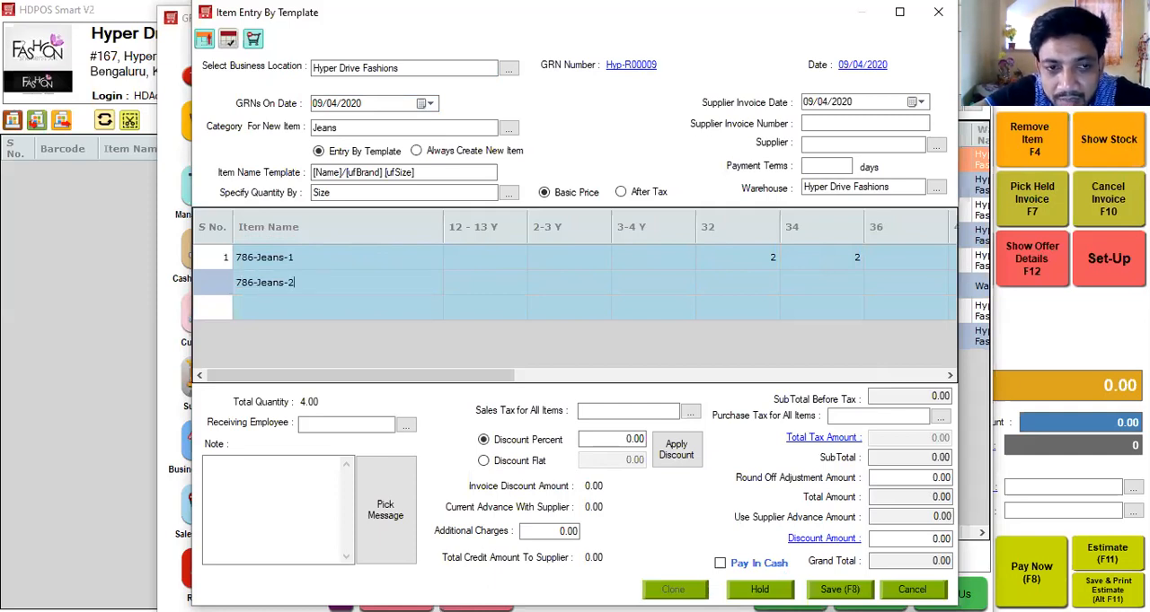
click(756, 286)
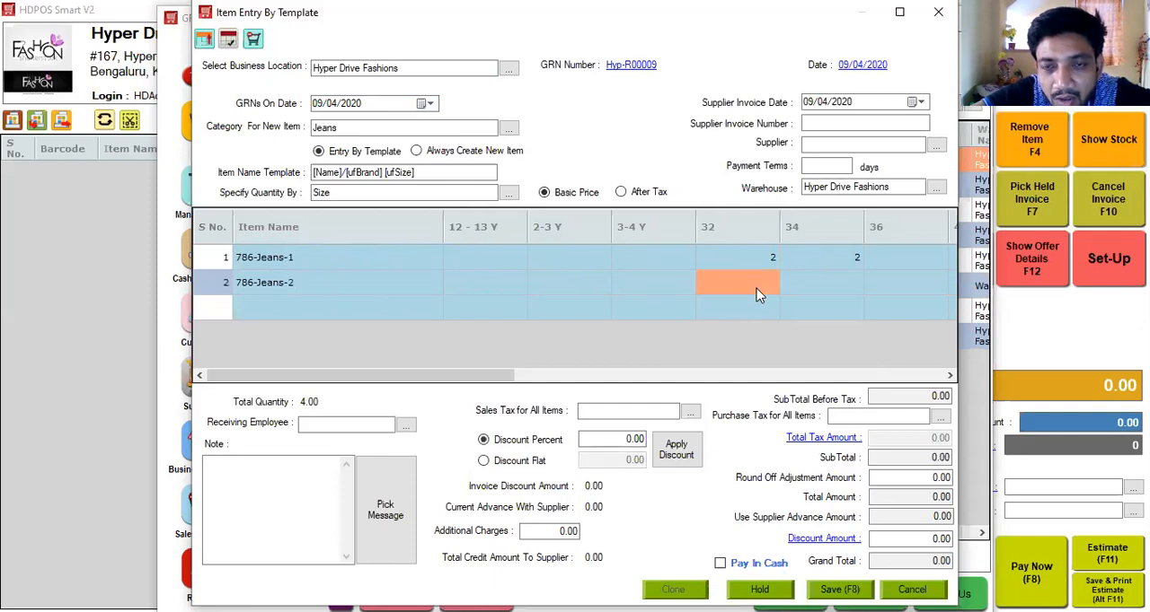
click(878, 287)
click(904, 375)
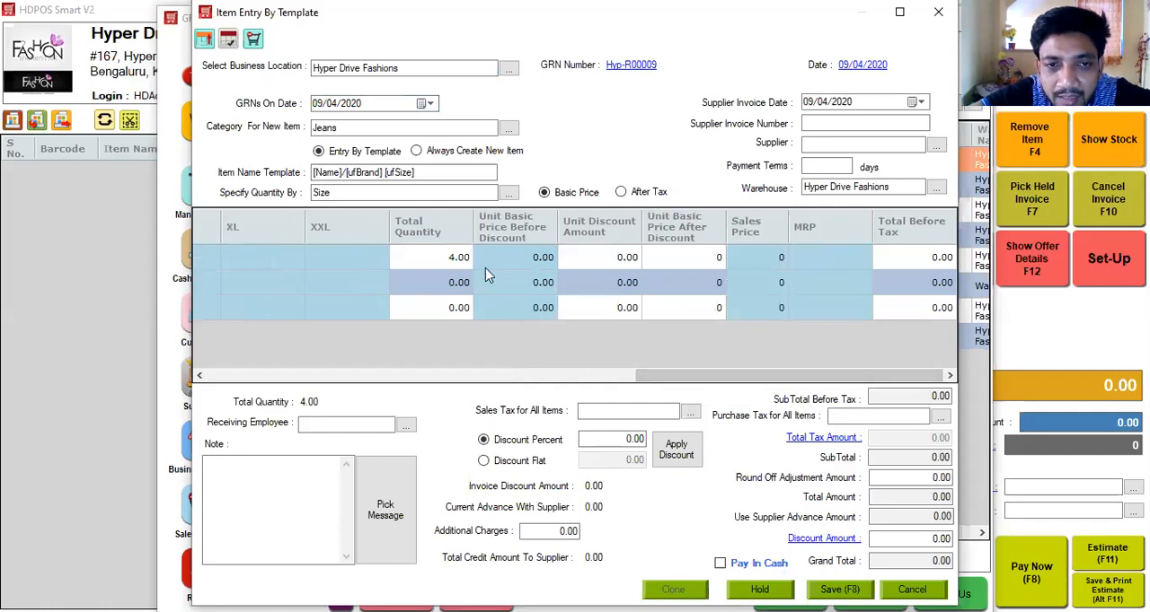
click(457, 280)
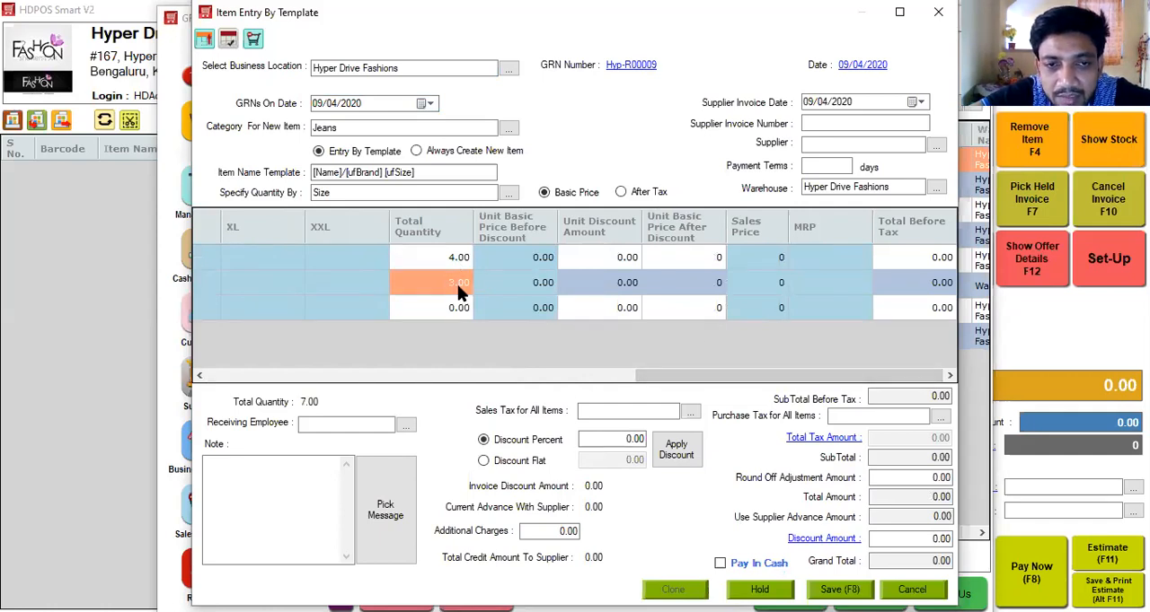
Set the unit basic price before discount to 100 for 786-Jeans-1 and 200 for 786-Jeans-2.
click(538, 261)
text(100)
click(534, 282)
text(200)
click(664, 290)
Set the sales price to 300 for 786-Jeans-1 and 500 for 786-Jeans-2.
click(769, 259)
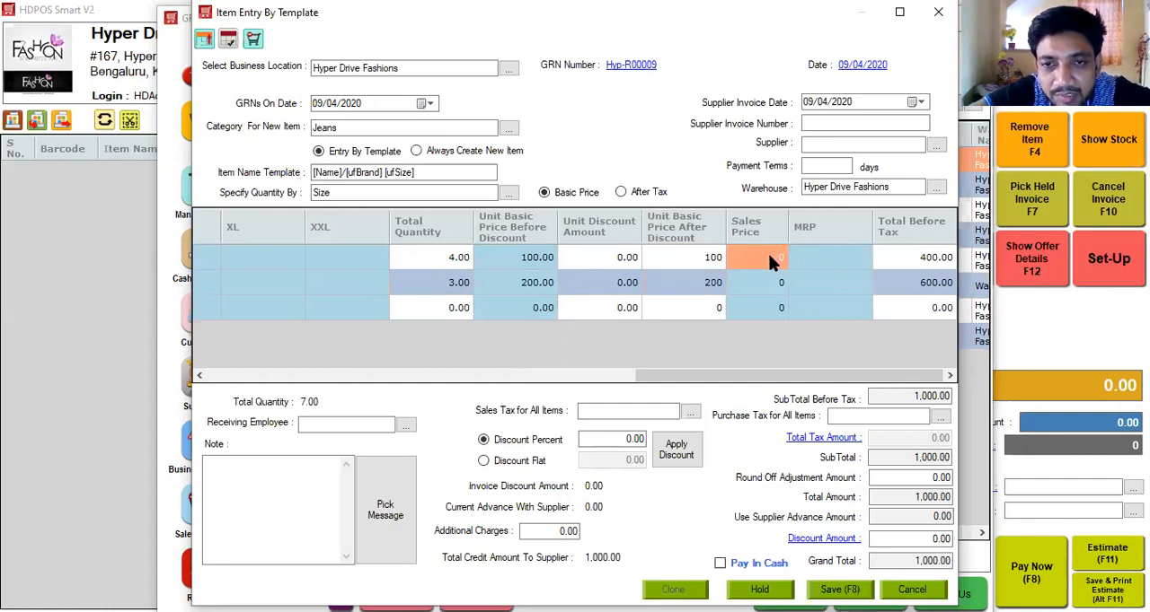
text(300)
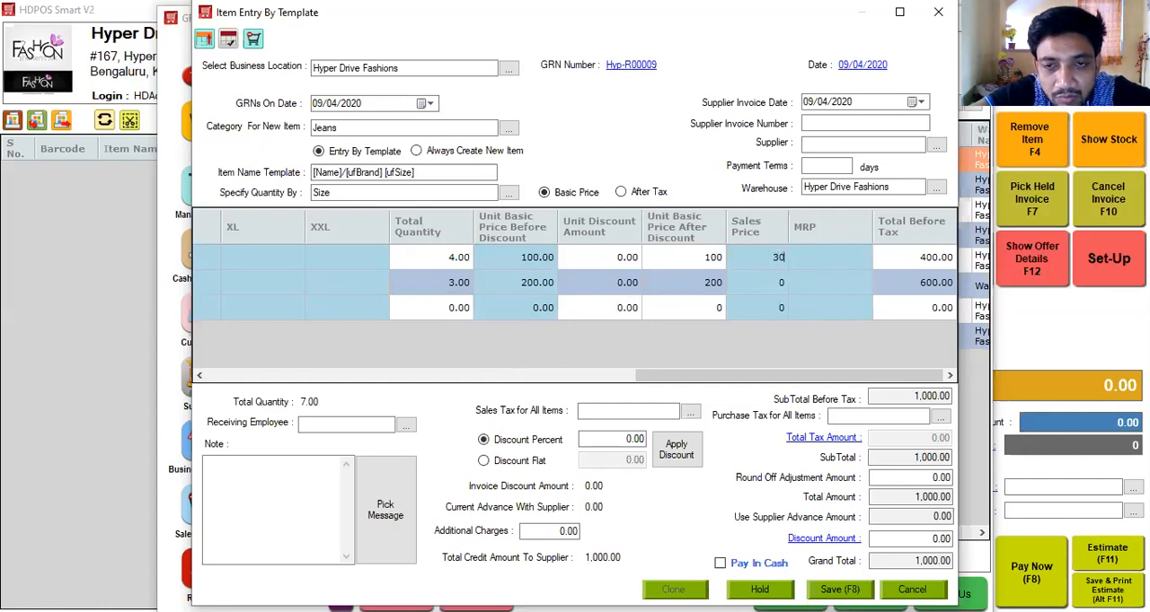
click(766, 284)
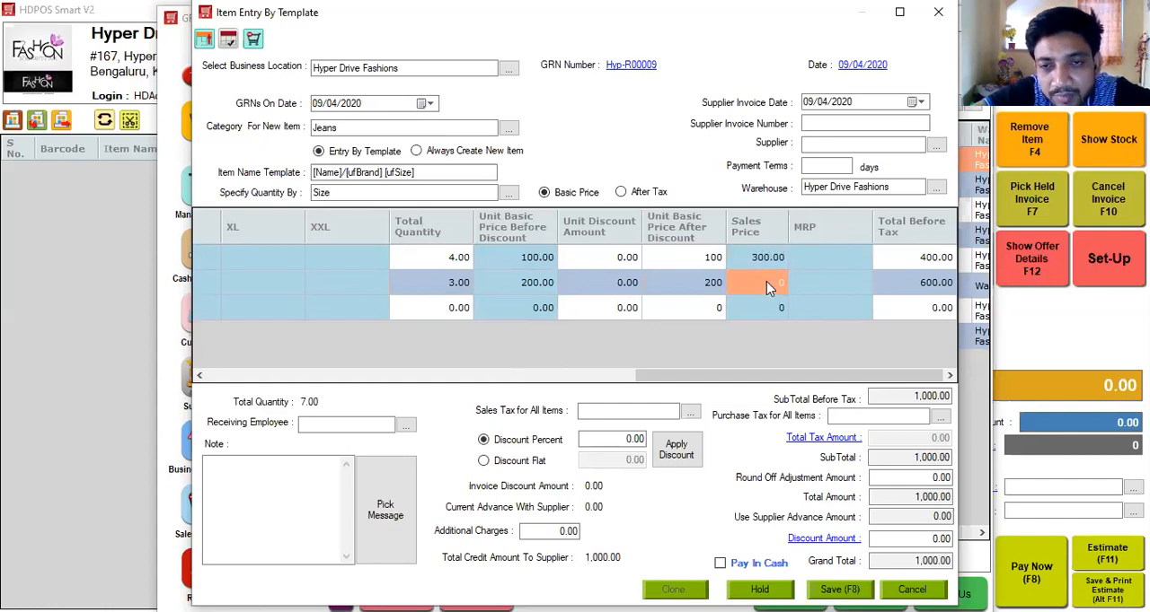
text(500)
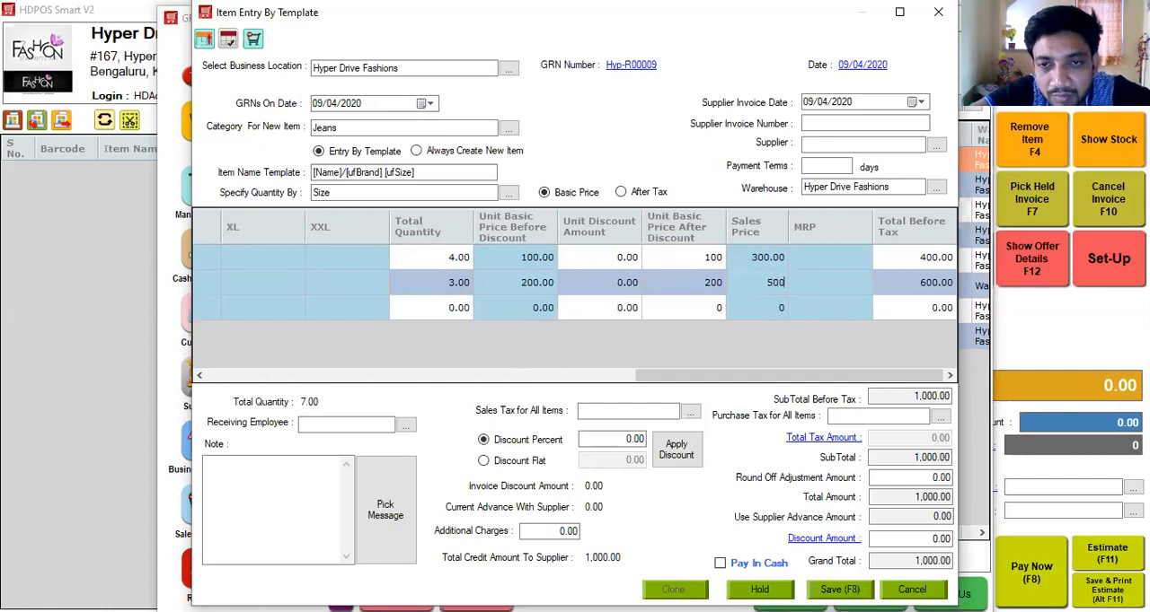
click(815, 282)
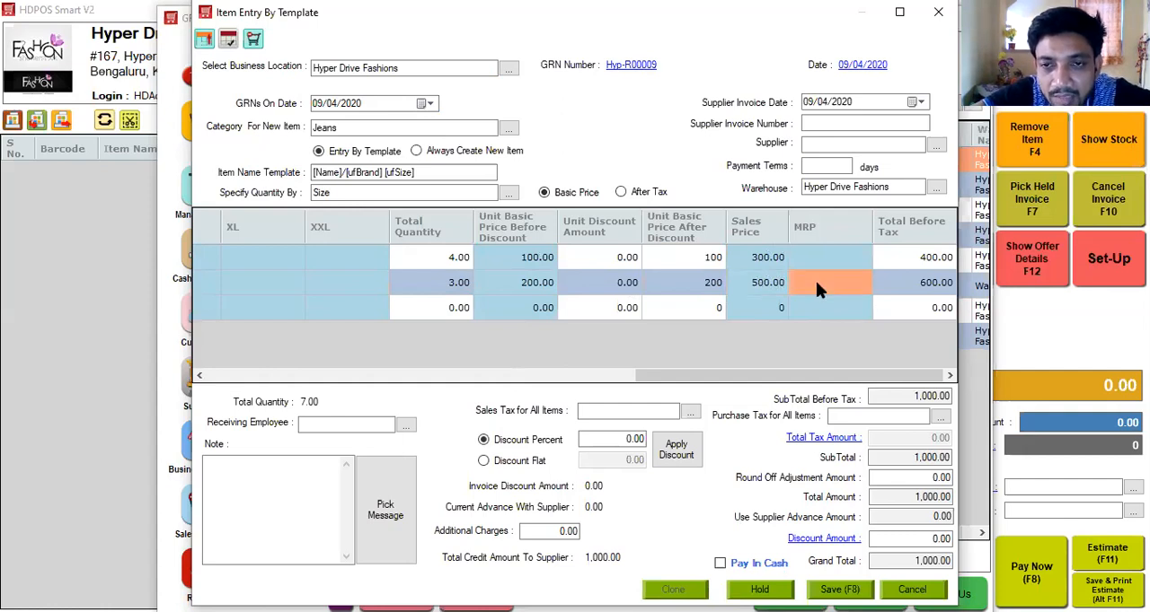
Create a new supplier named ABCD Supplier for the GRN, saving it without a place of supply.
click(822, 147)
text(+)
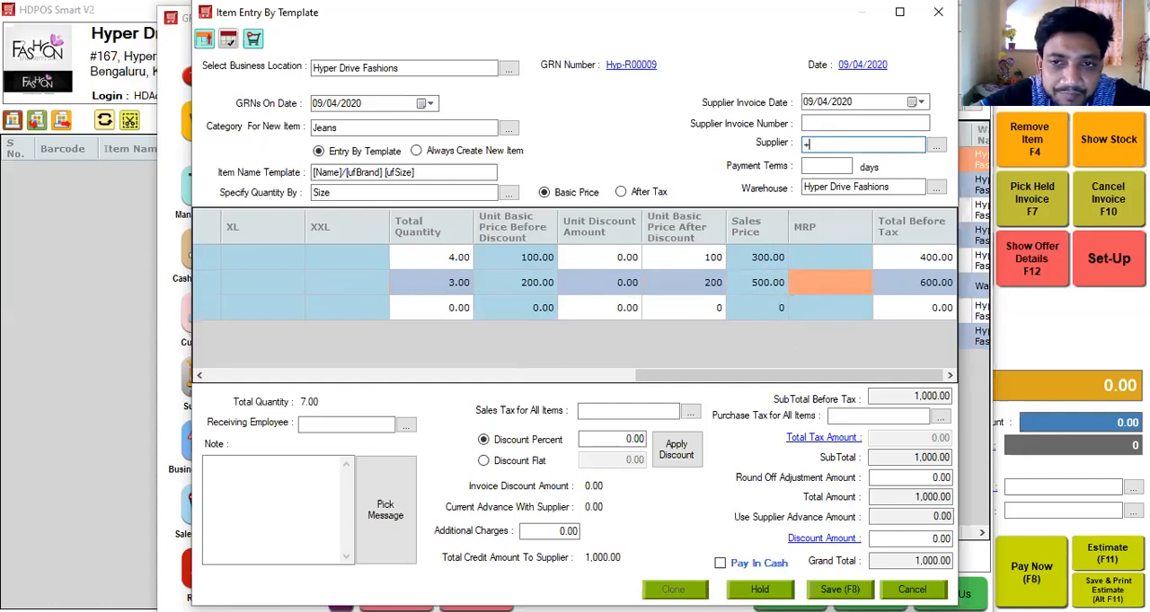
key(Return)
text(ABCD Supplier)
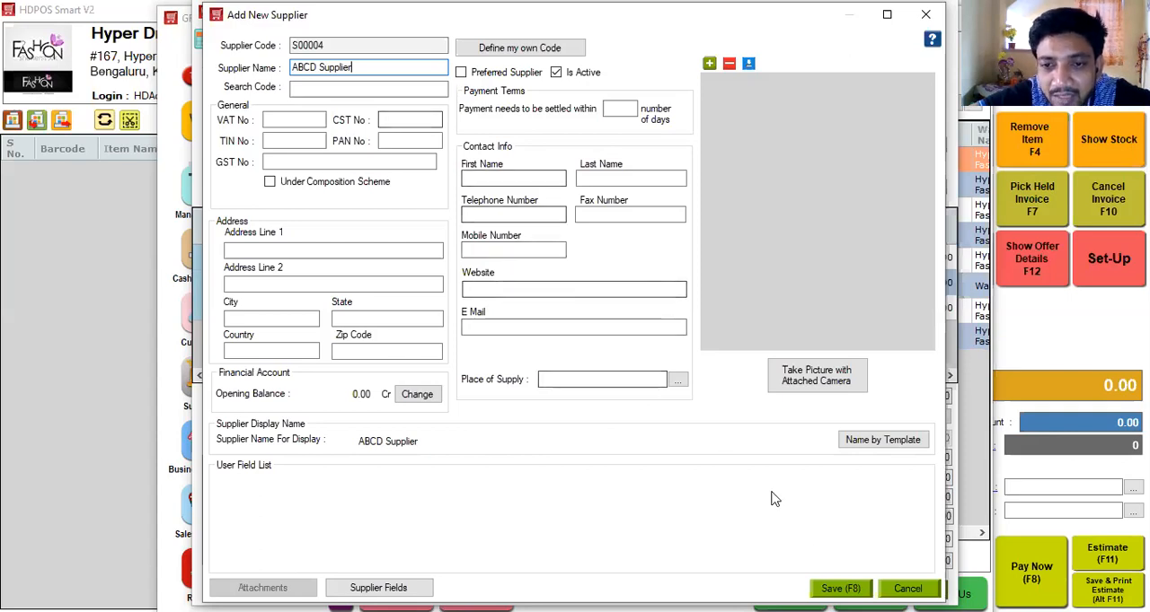
key(F8)
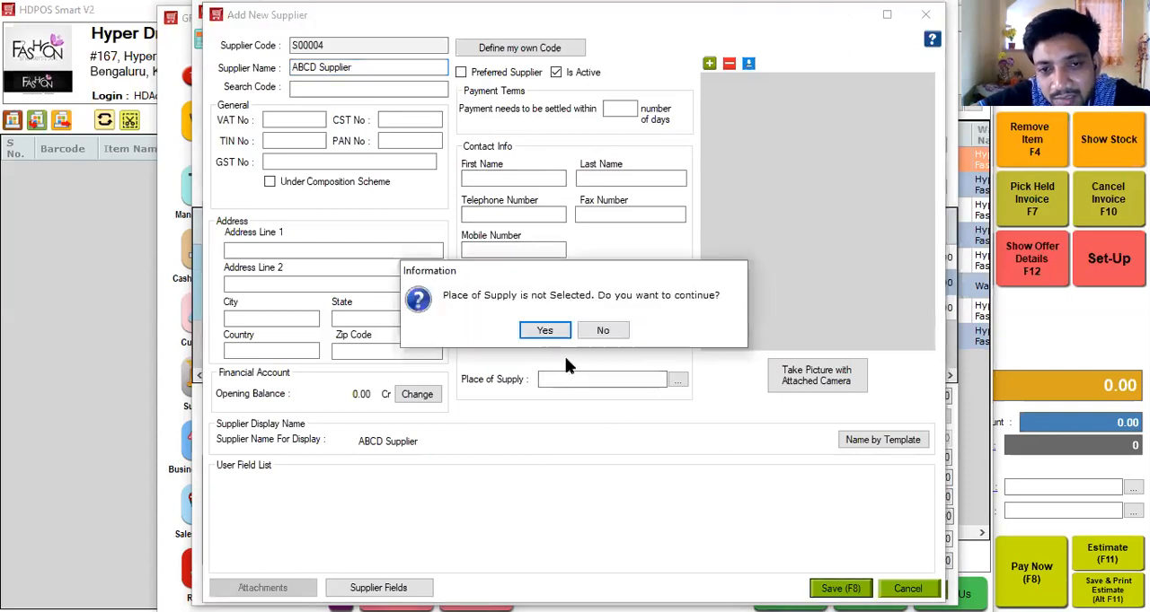
click(545, 331)
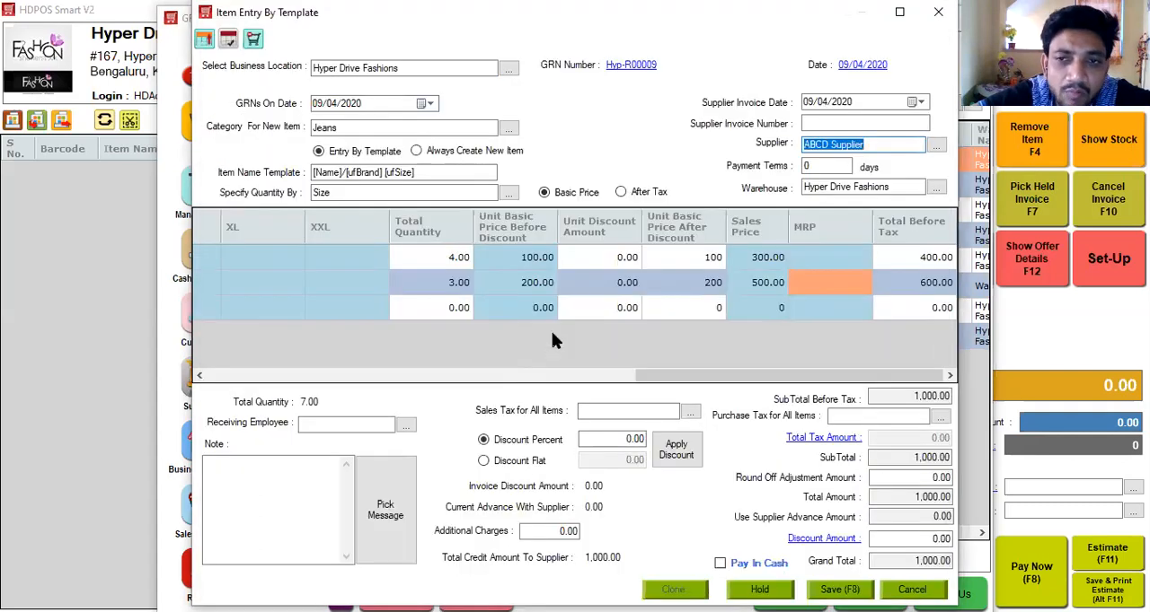
Enter 111 as the supplier invoice number and save the GRN.
click(852, 123)
text(111)
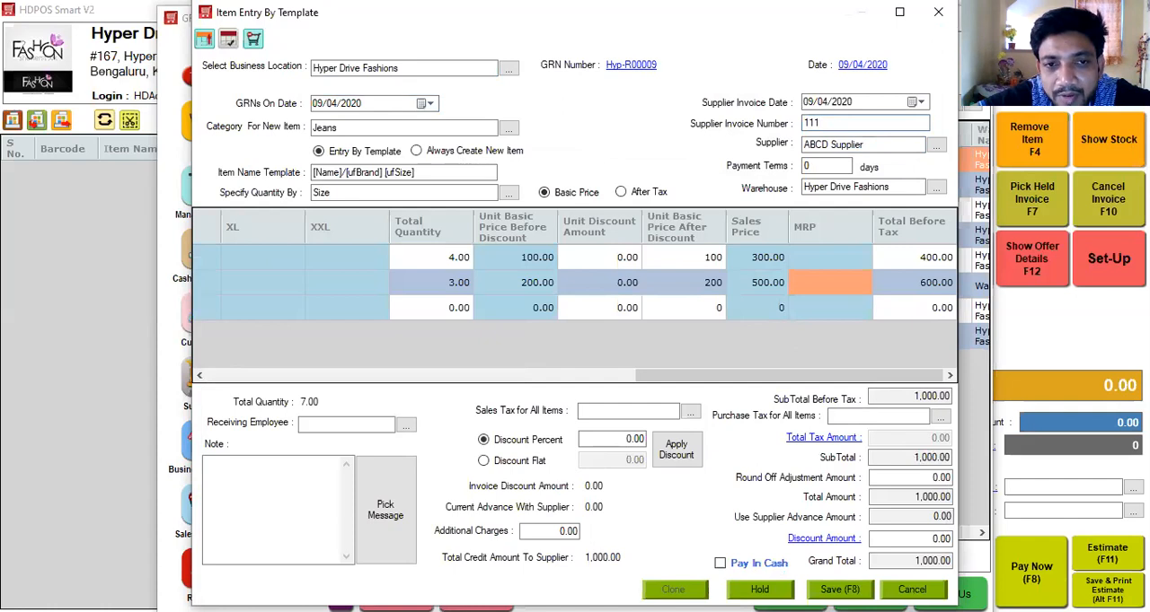
key(F8)
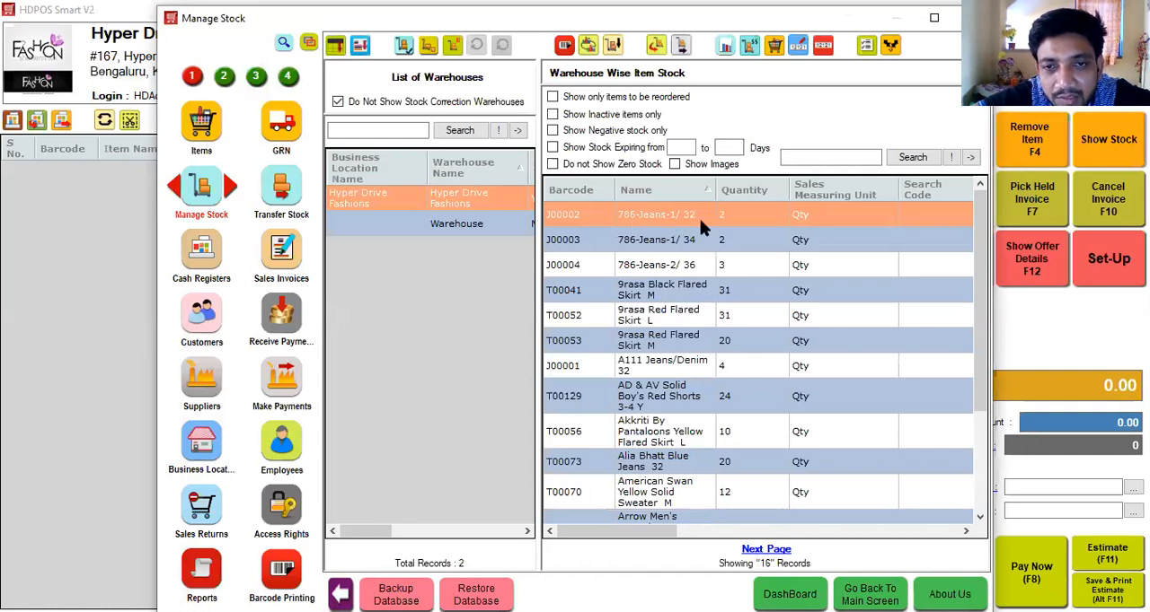
Check the warehouse stock row of the size 36 786-Jeans-2 item and open the GRN list.
click(694, 272)
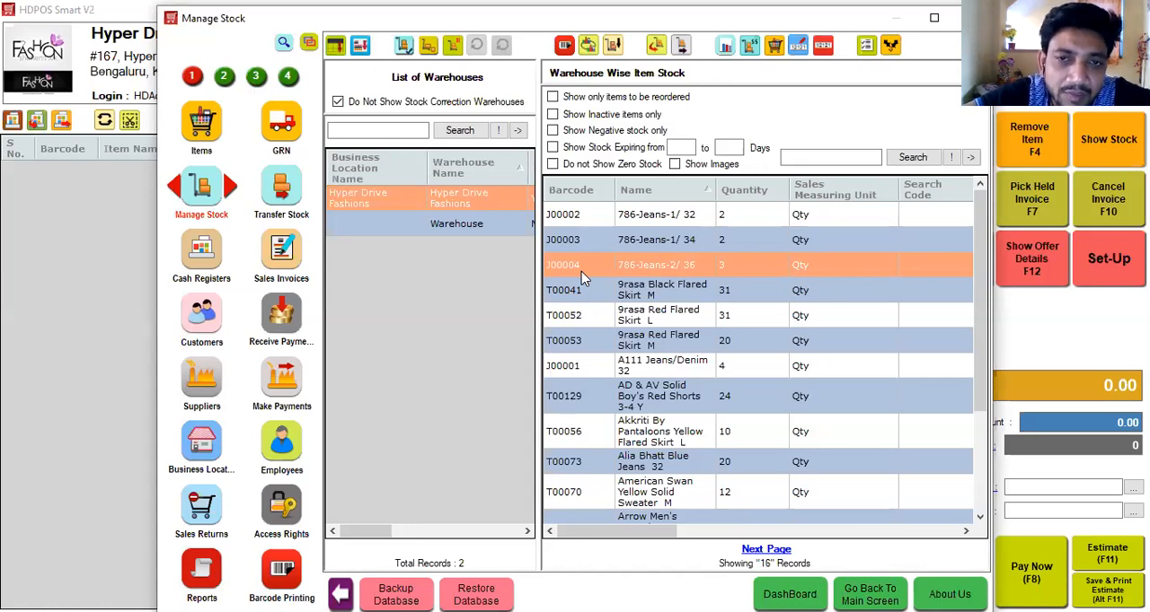
click(281, 131)
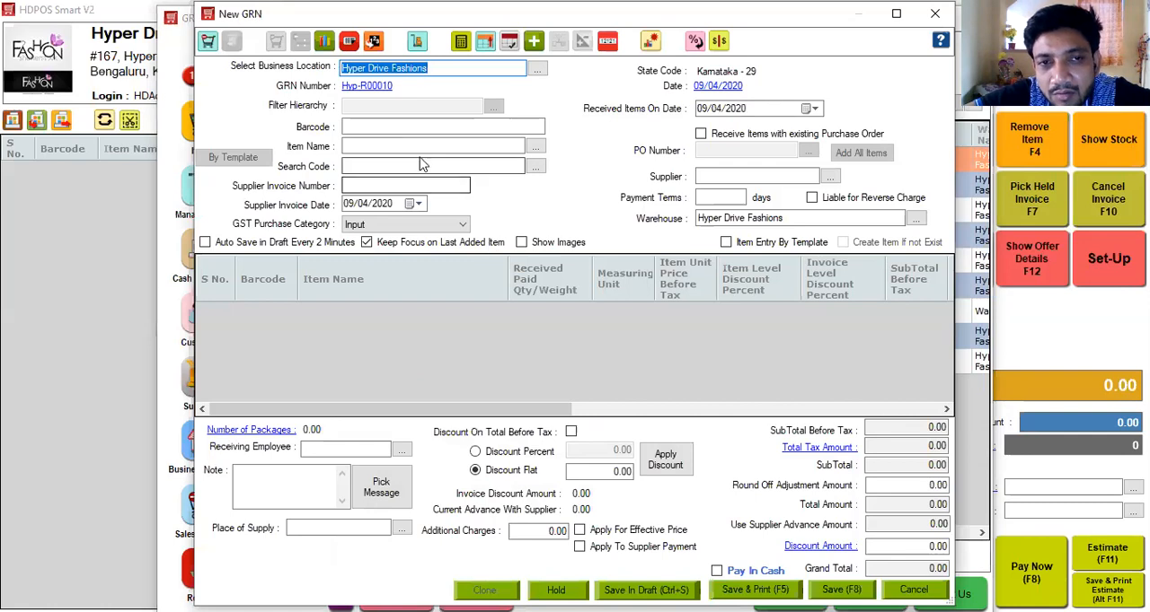
Add the item A111 Jeans/Denim 32 to the new GRN with a received quantity of 10.
click(416, 147)
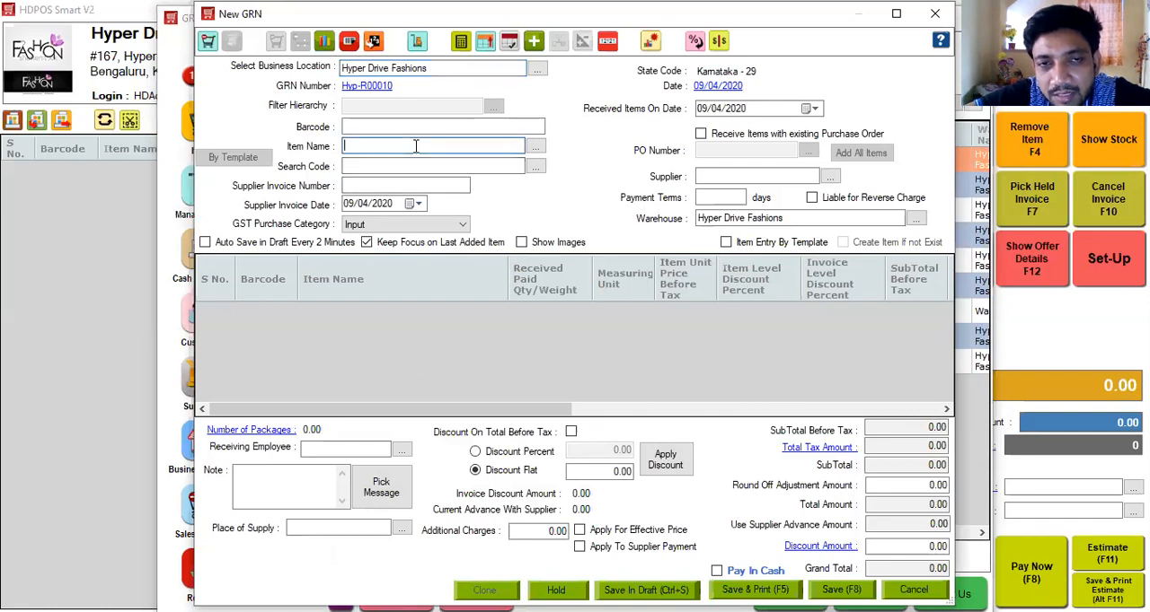
text(j)
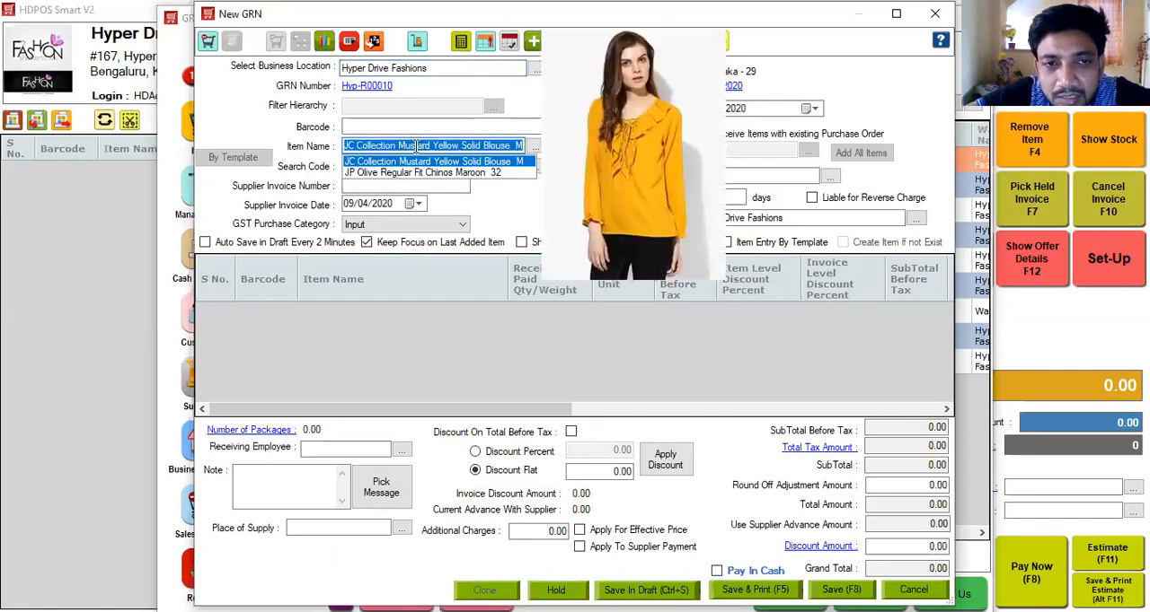
key(BackSpace)
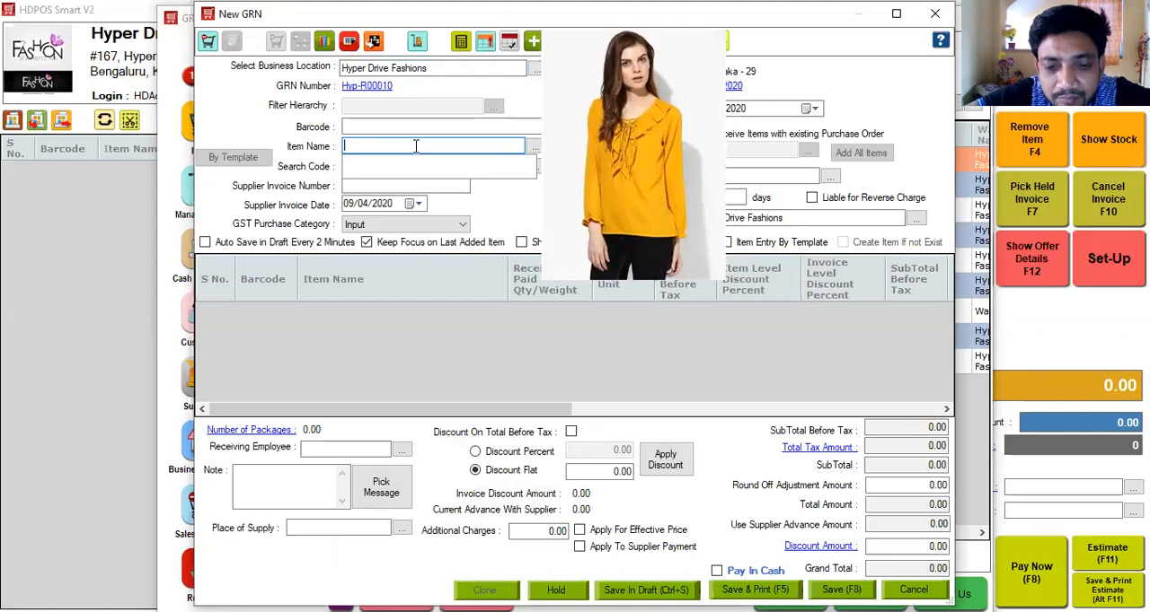
text(A111 Jeans/Denim 32)
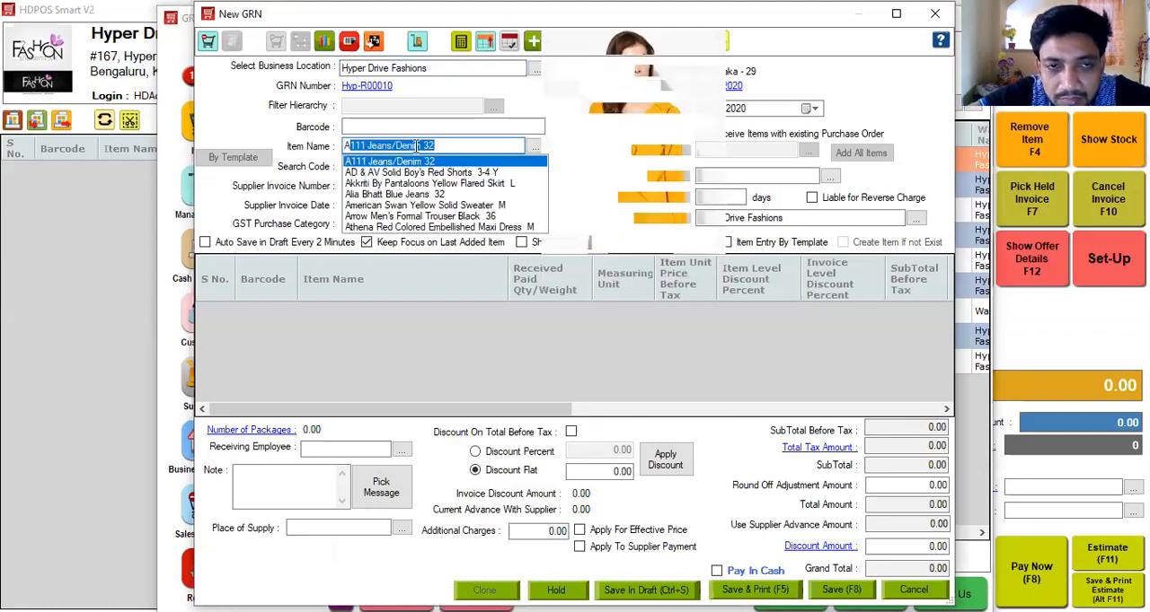
key(Return)
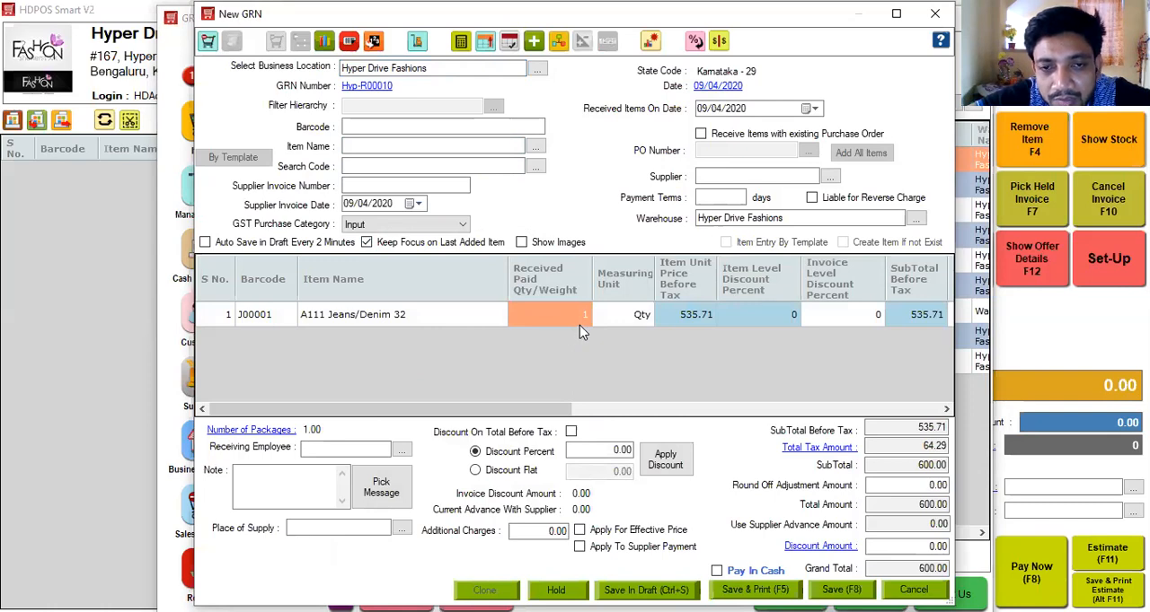
text(10)
key(Return)
click(634, 325)
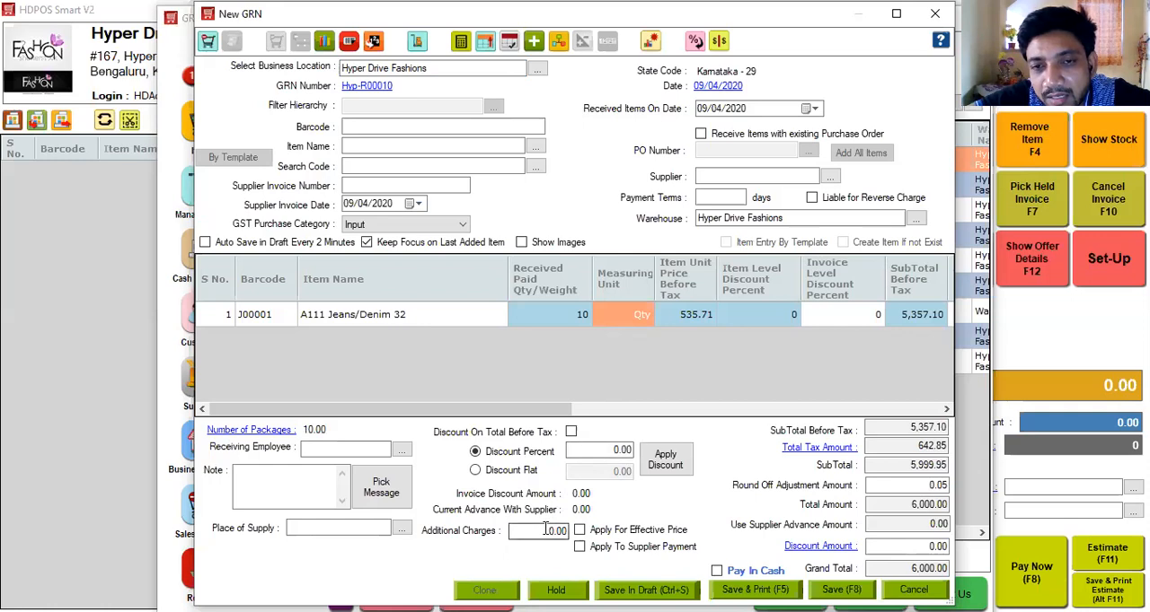
Review the item's effective rate and markup, then enter additional charges of 100 and apply them to the effective price.
click(766, 411)
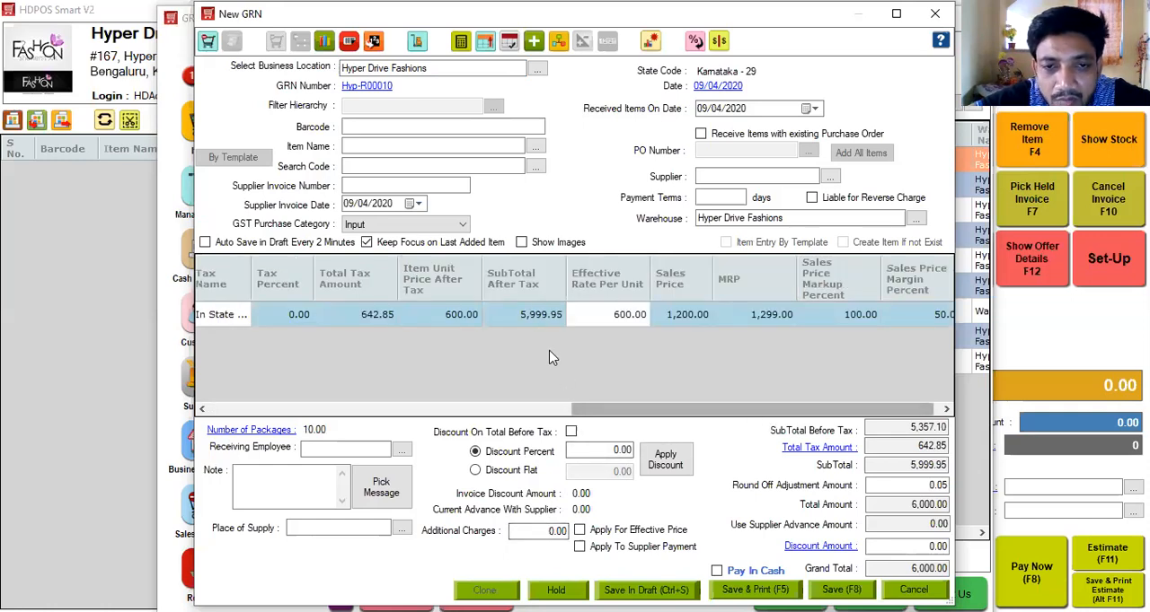
click(620, 325)
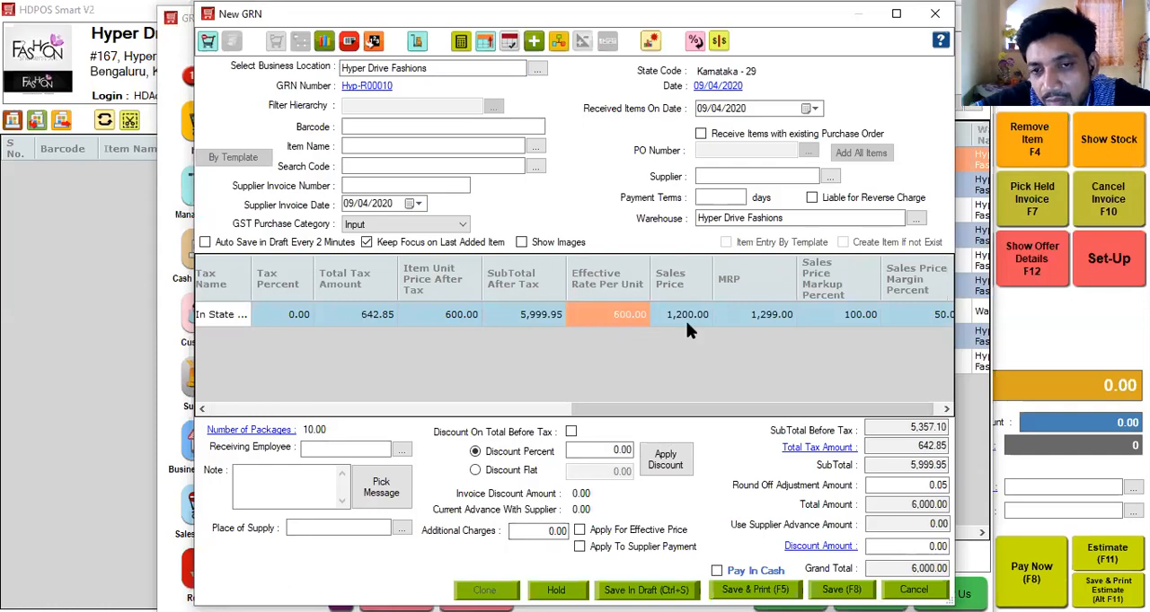
click(861, 323)
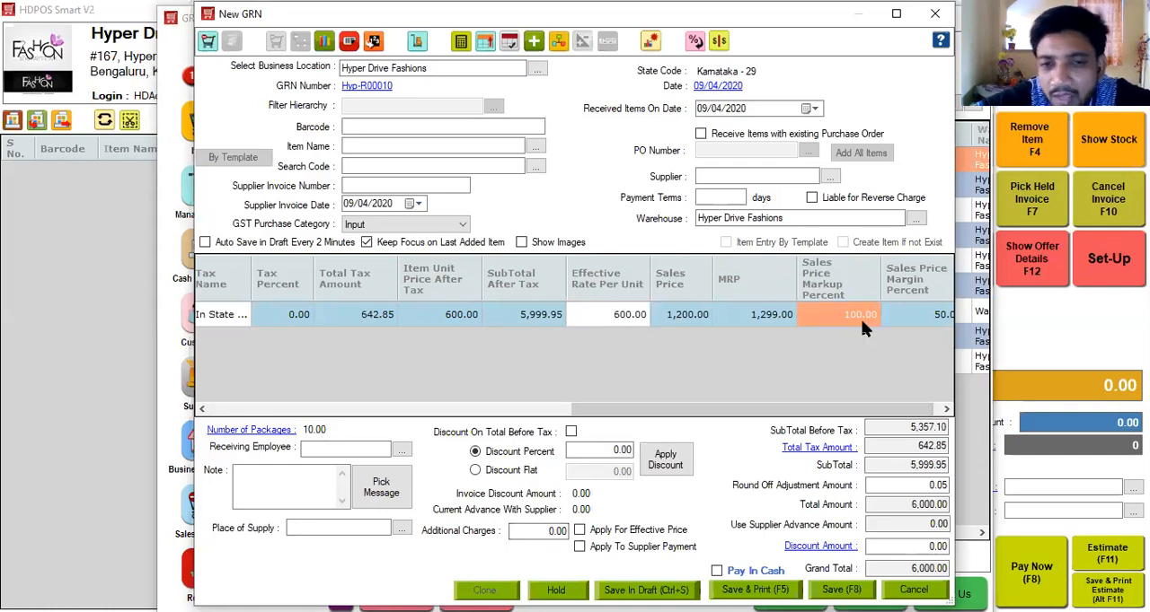
click(539, 531)
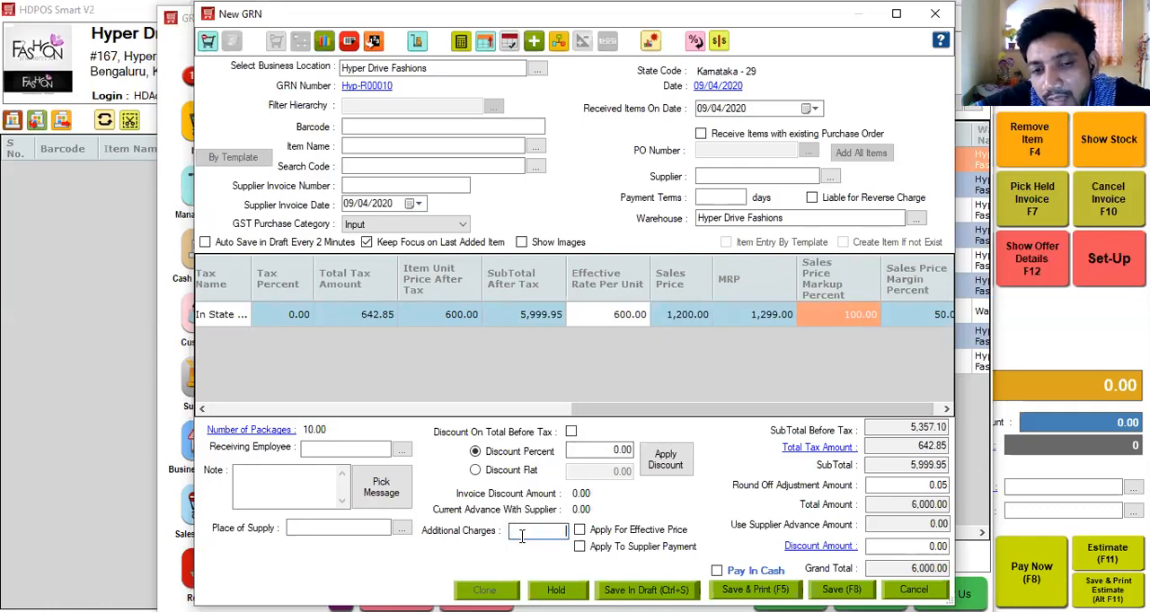
text(100)
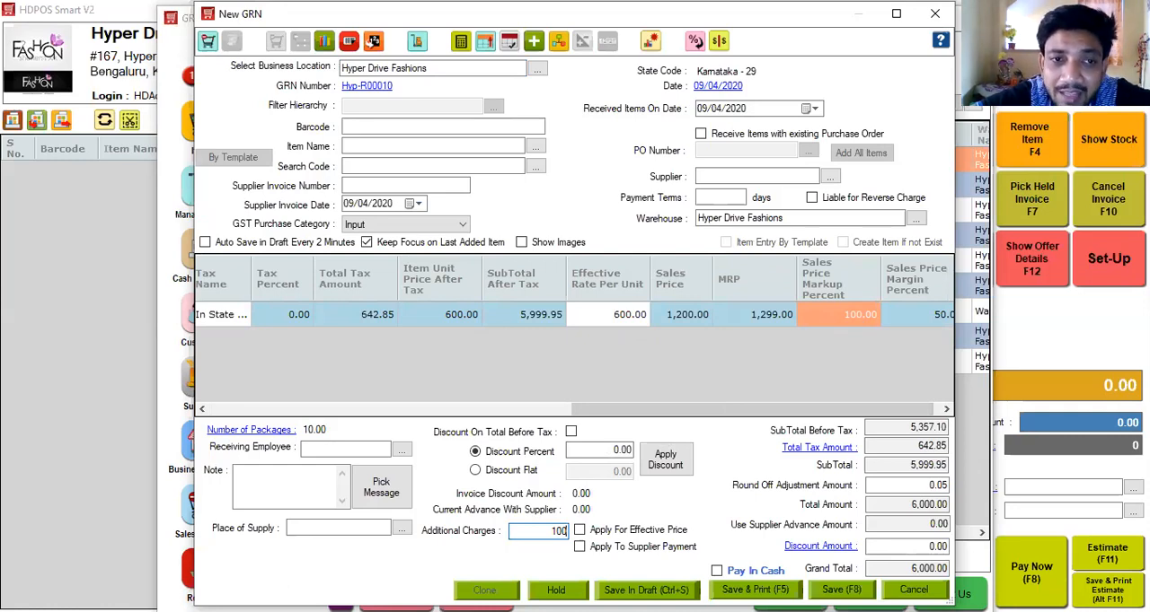
click(580, 531)
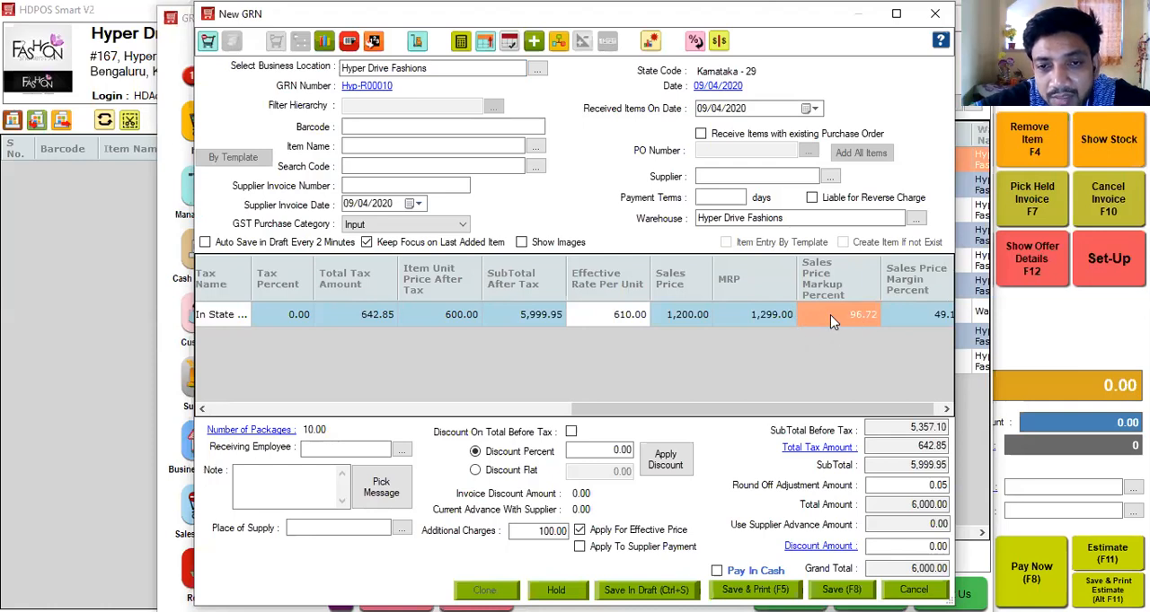
Try a 100 percent sales price markup for A111 Jeans/Denim 32 and set its sales price to 1220.
click(857, 316)
text(100)
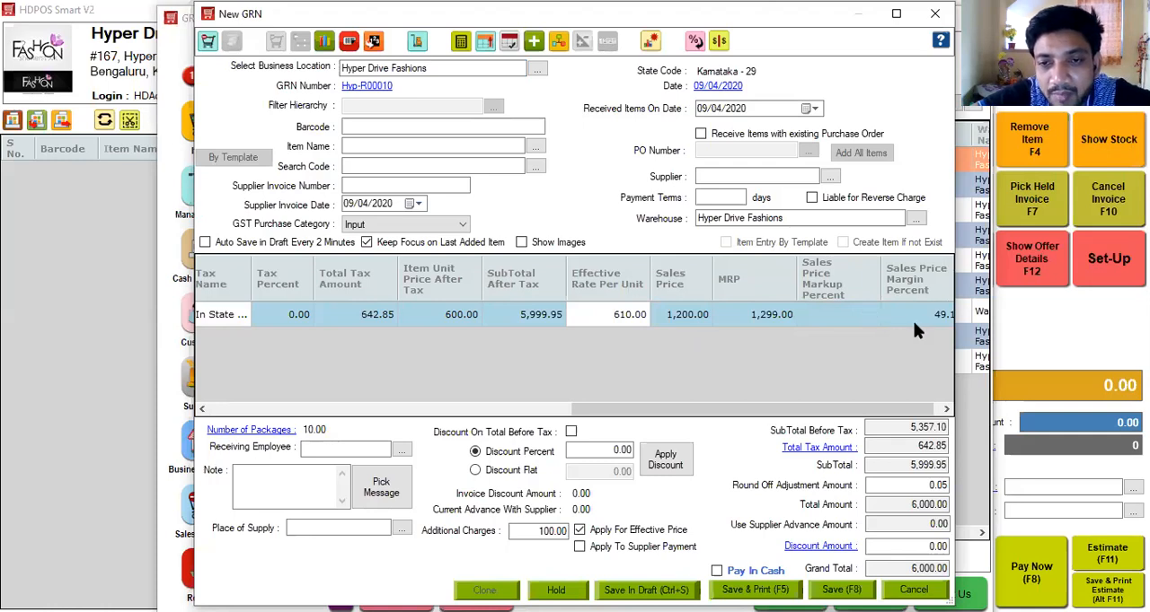
click(912, 317)
click(682, 319)
text(1220)
key(Tab)
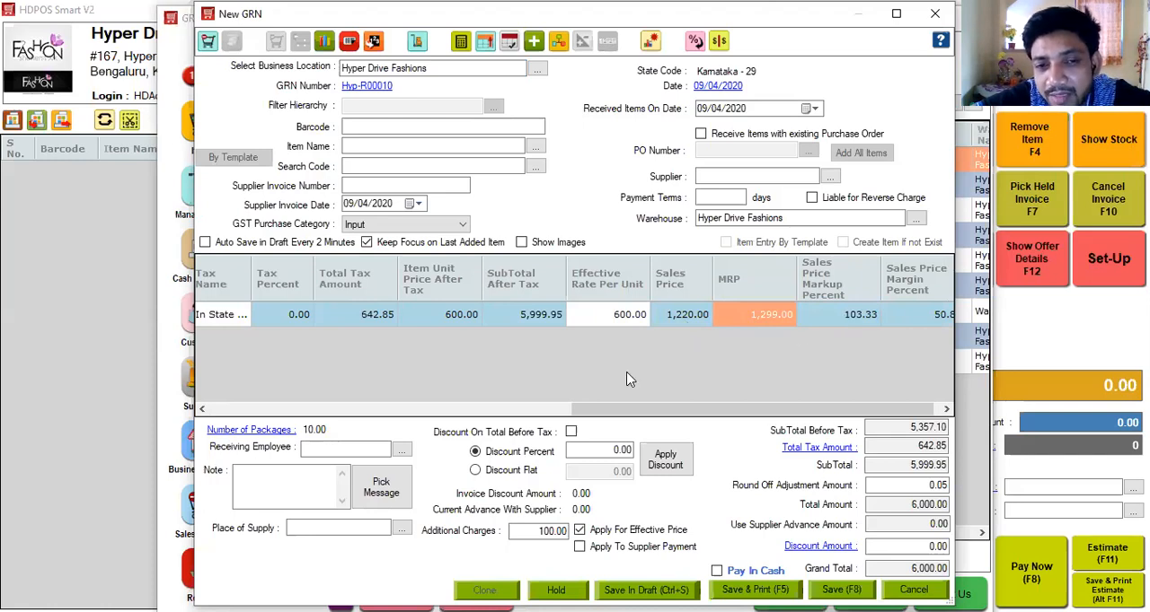
Add the item 9rasa Black Flared Skirt M to the GRN with a received quantity of 4.
click(378, 145)
key(Down)
key(Down)
key(Down)
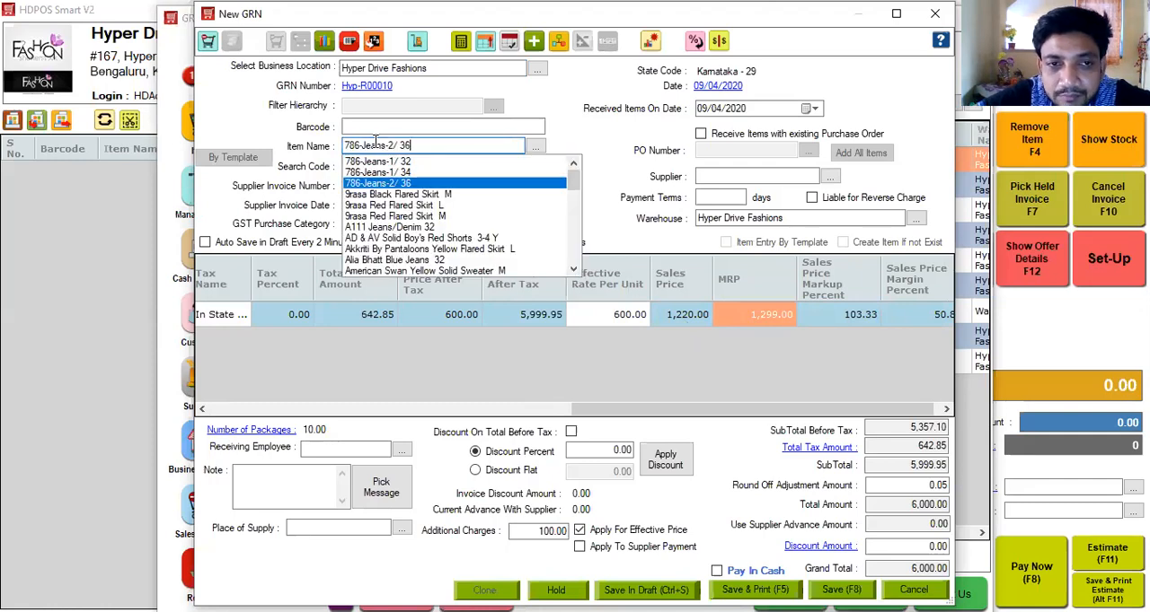
key(Down)
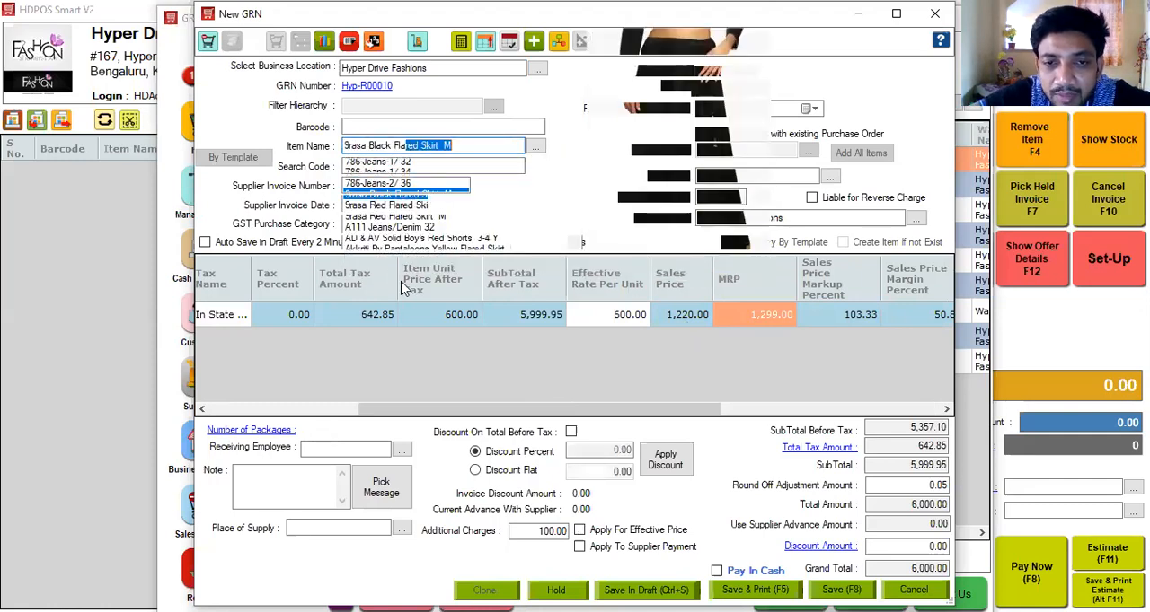
key(Return)
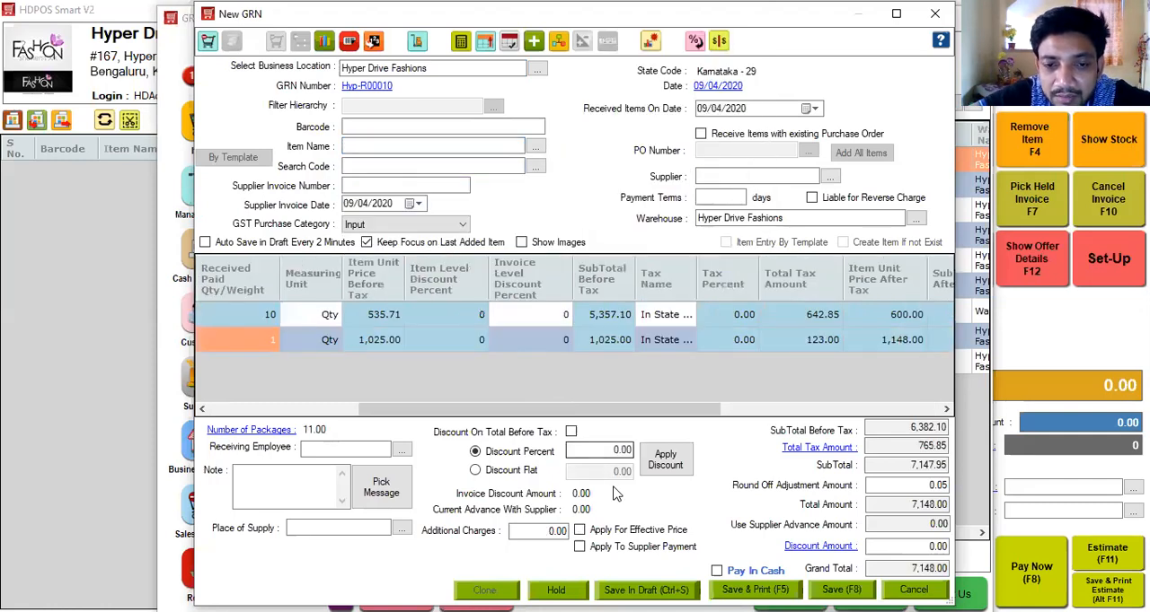
click(271, 340)
text(4)
key(Return)
Set the subtotal after tax to 5500 for the A111 jeans and 4300 for the black flared skirt.
click(842, 408)
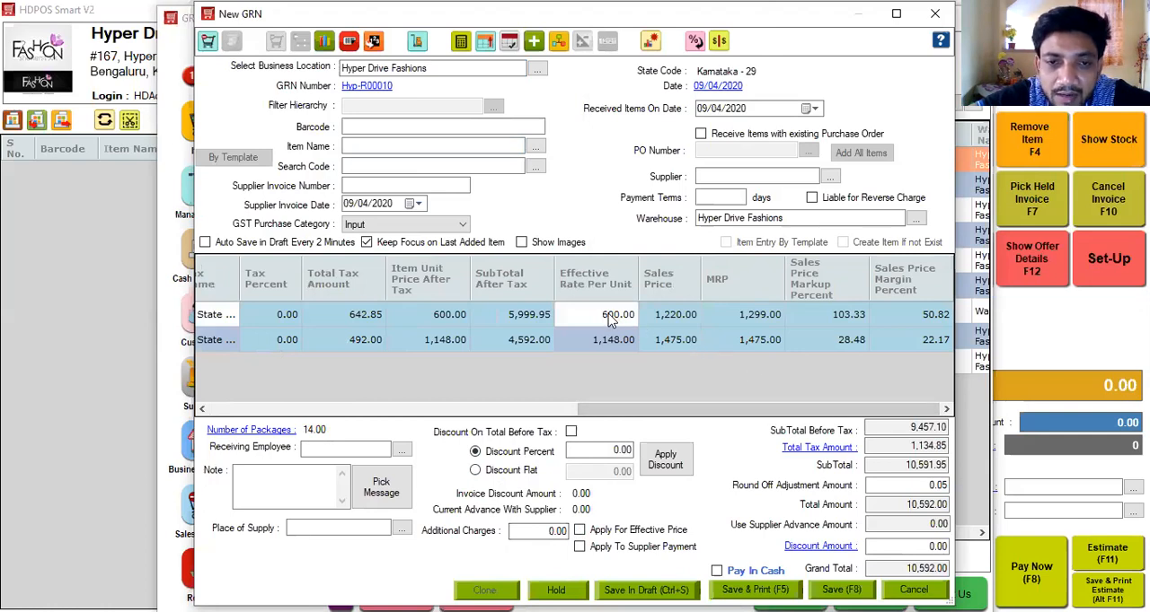
click(518, 324)
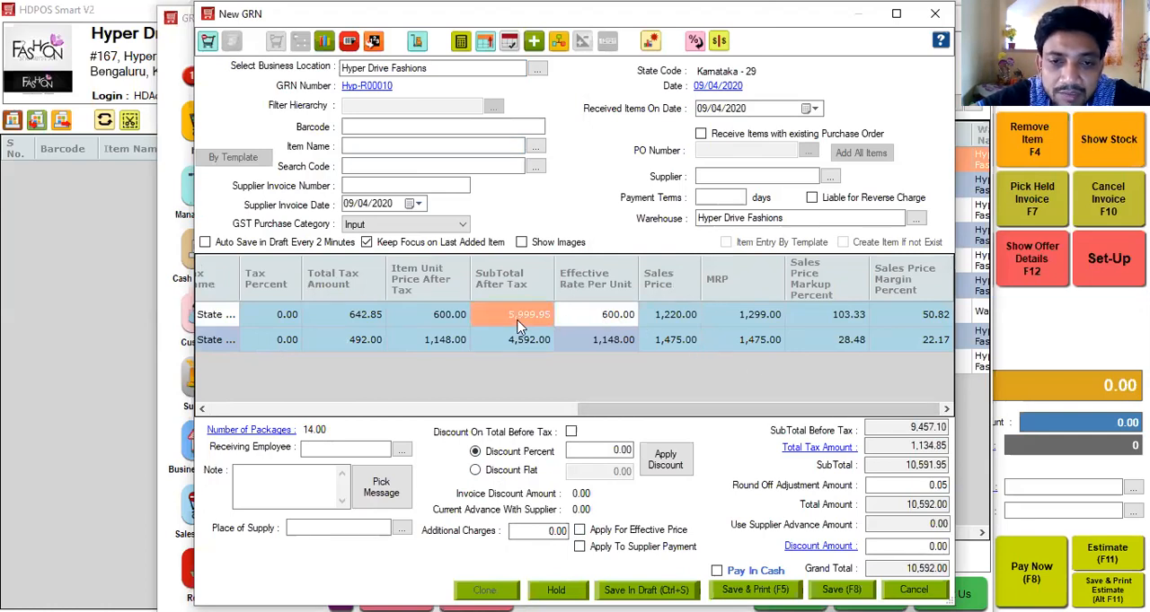
text(5500)
key(Return)
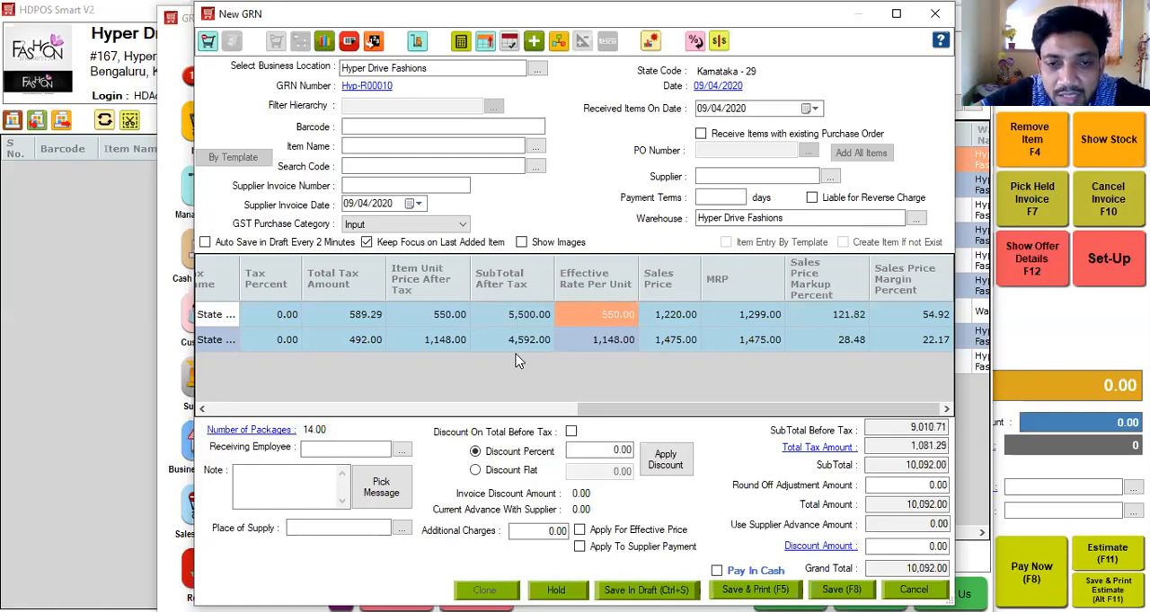
click(516, 350)
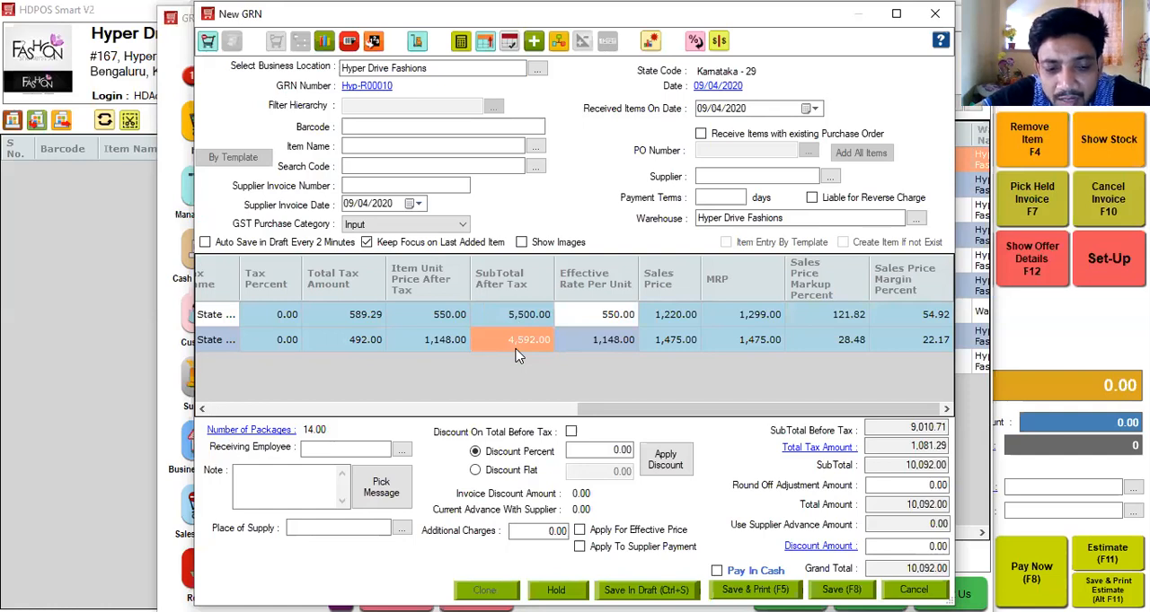
text(4000)
click(584, 342)
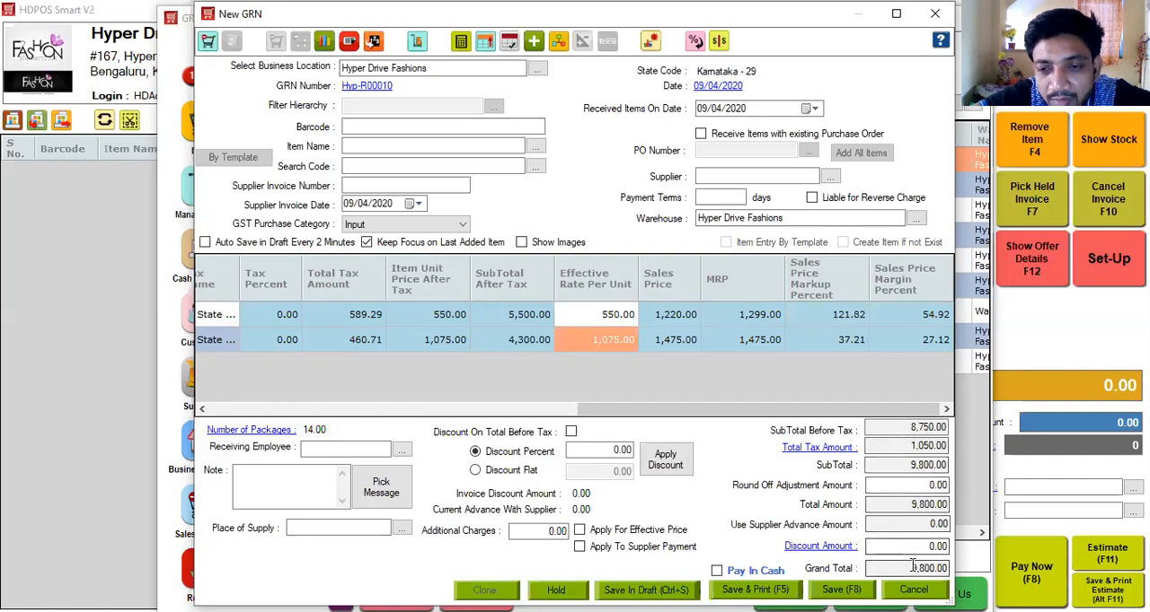
Enter additional charges of 200 and apply them to both the effective price and the supplier payment.
click(548, 531)
text(200)
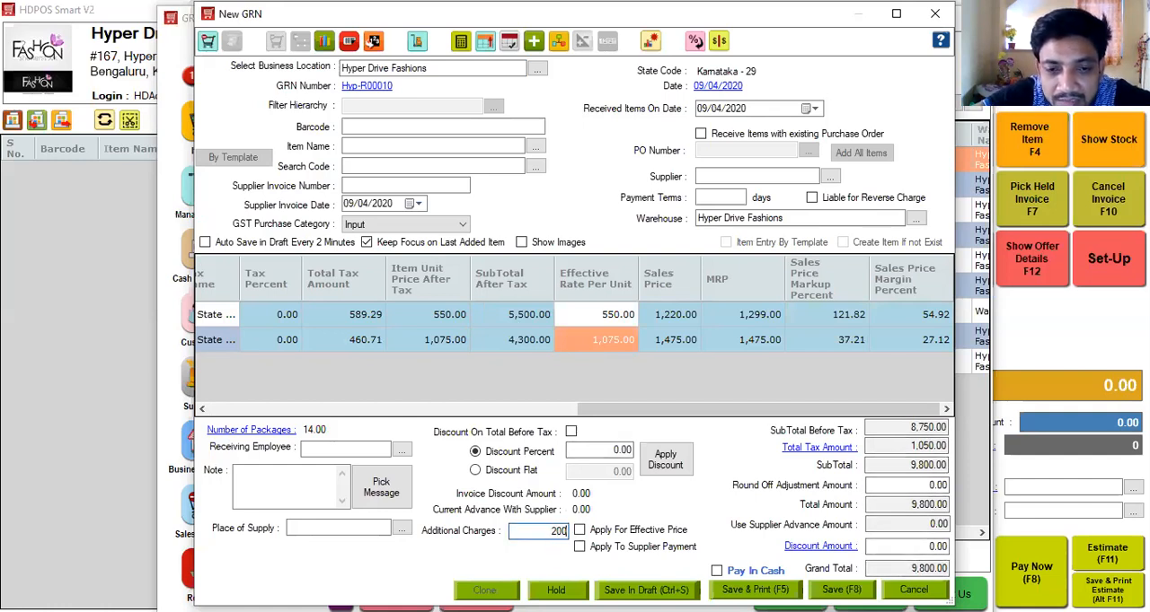
click(579, 529)
click(580, 547)
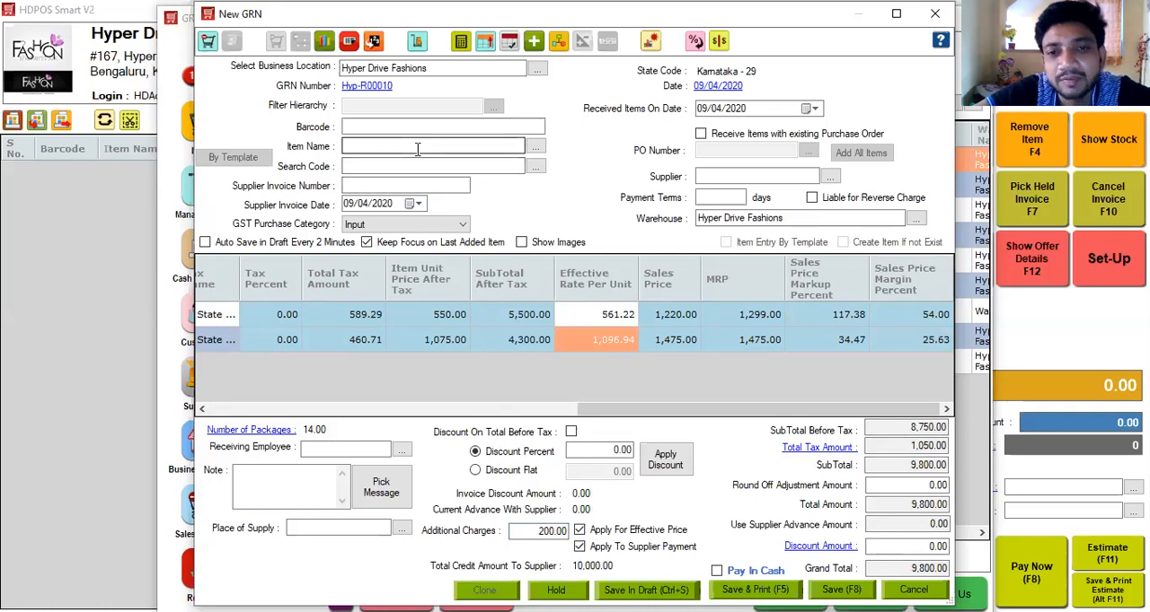
Stop applying the additional charges to the effective price and clear the charge amount.
click(579, 531)
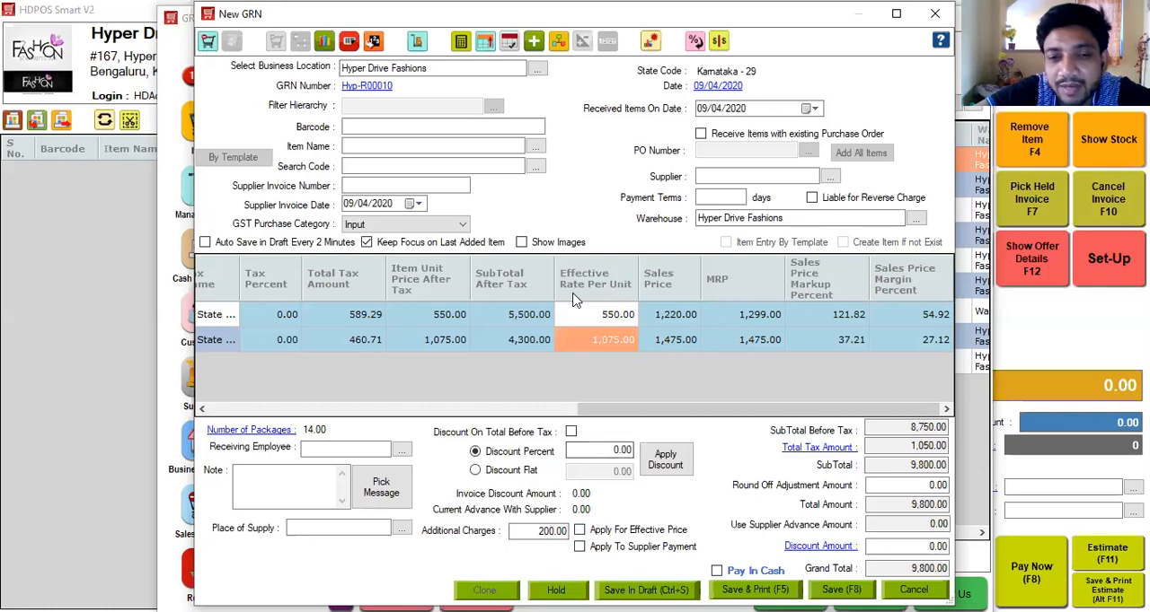
click(536, 532)
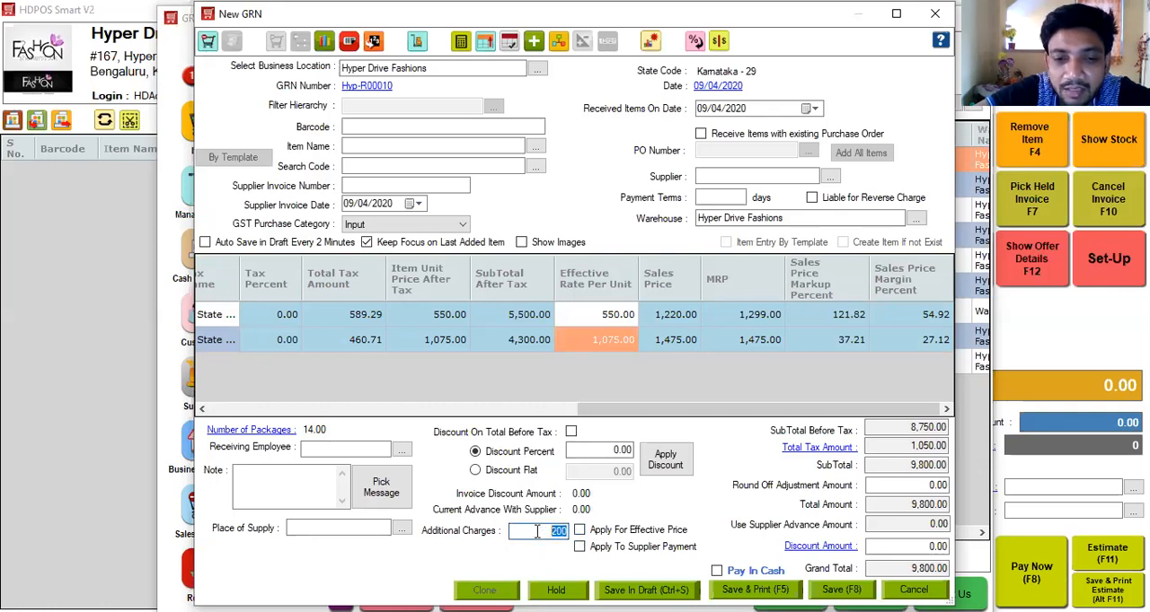
key(BackSpace)
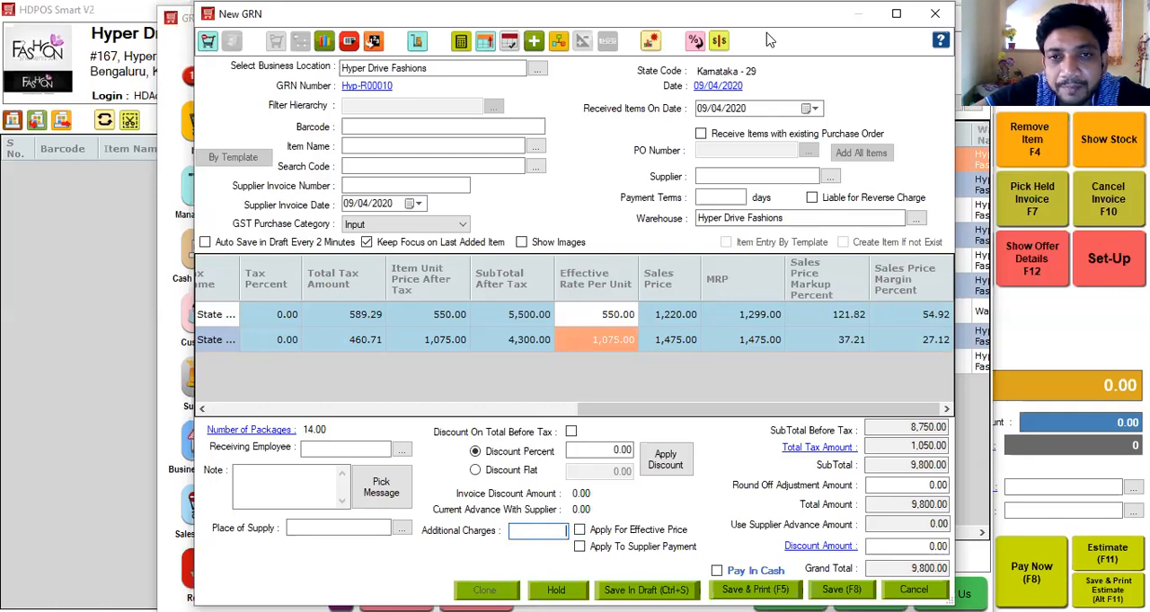
Enable calculating the purchase price from MRP for the GRN items.
click(718, 41)
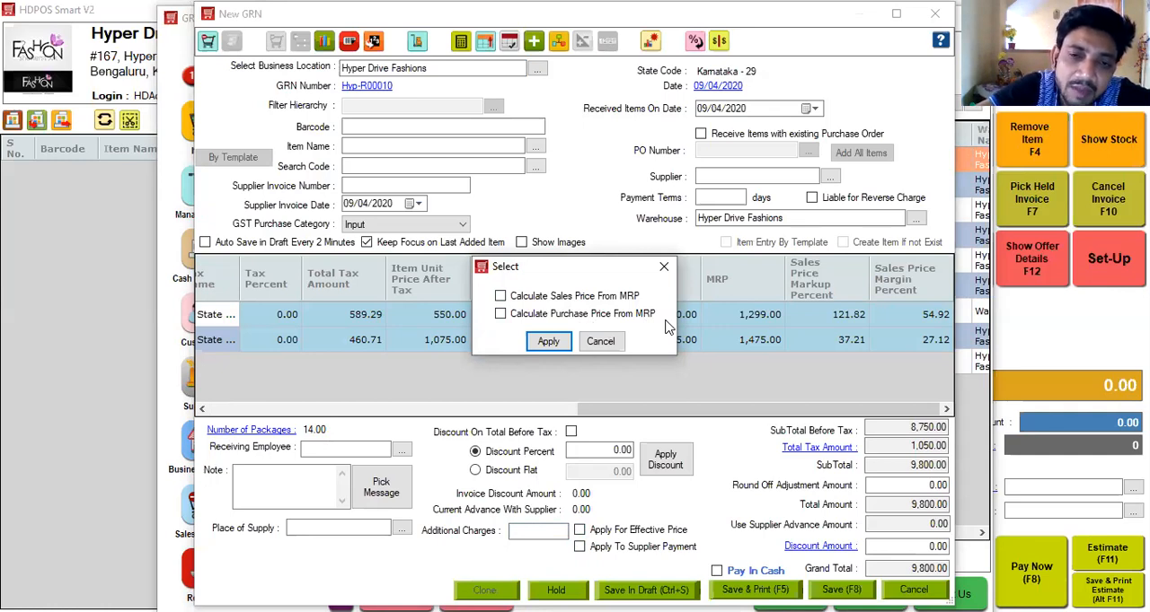
click(508, 313)
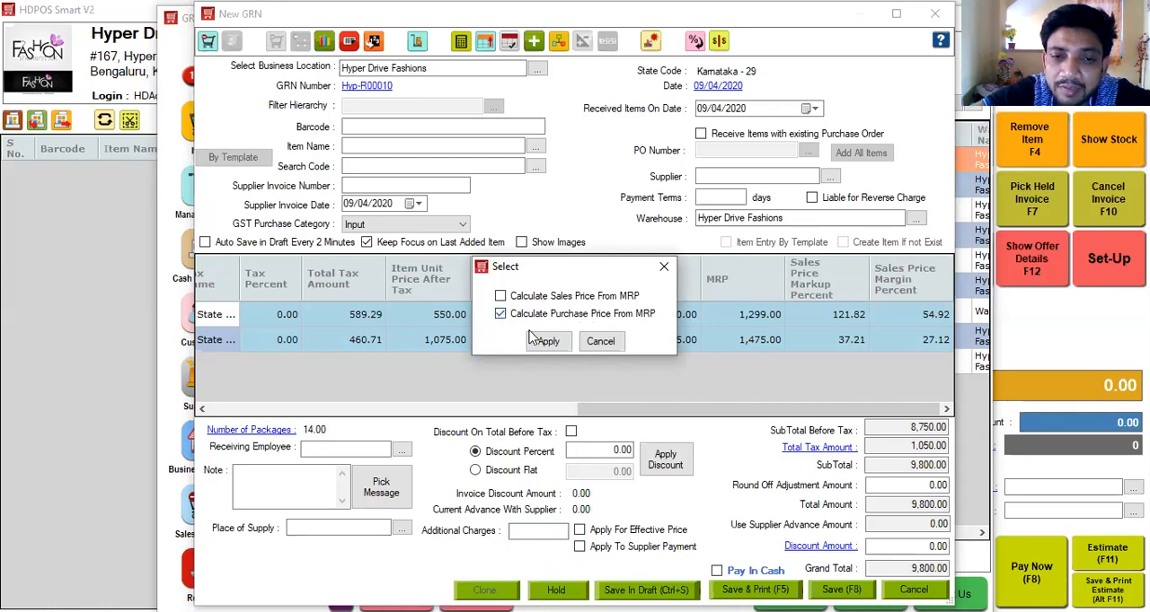
click(548, 342)
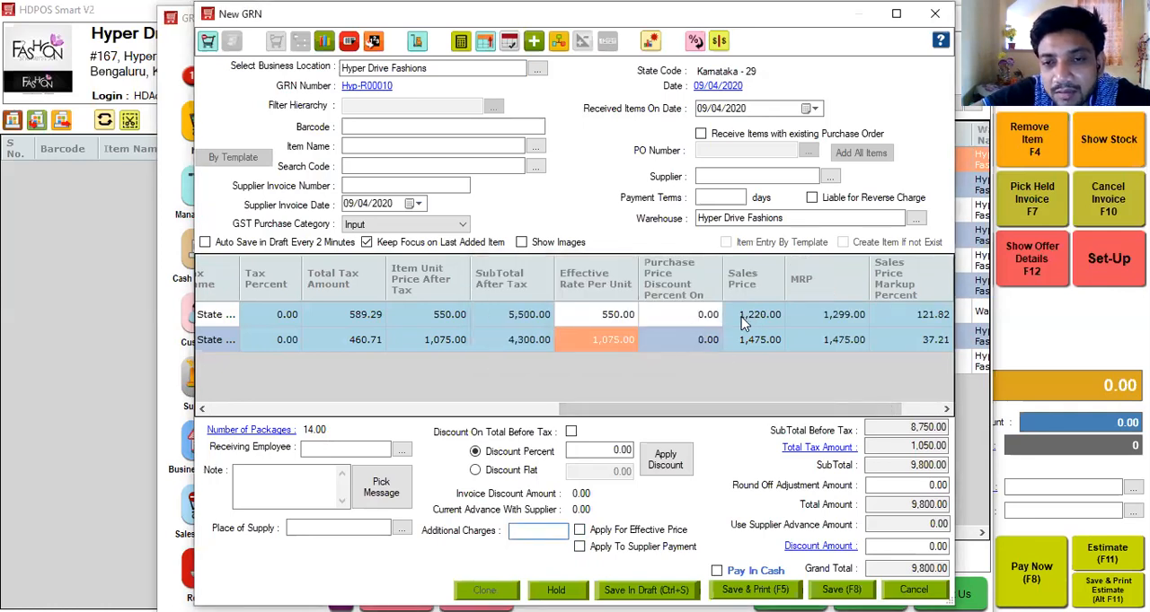
Set the purchase price discount percent on MRP to 40 for both the jeans and the skirt rows.
click(672, 321)
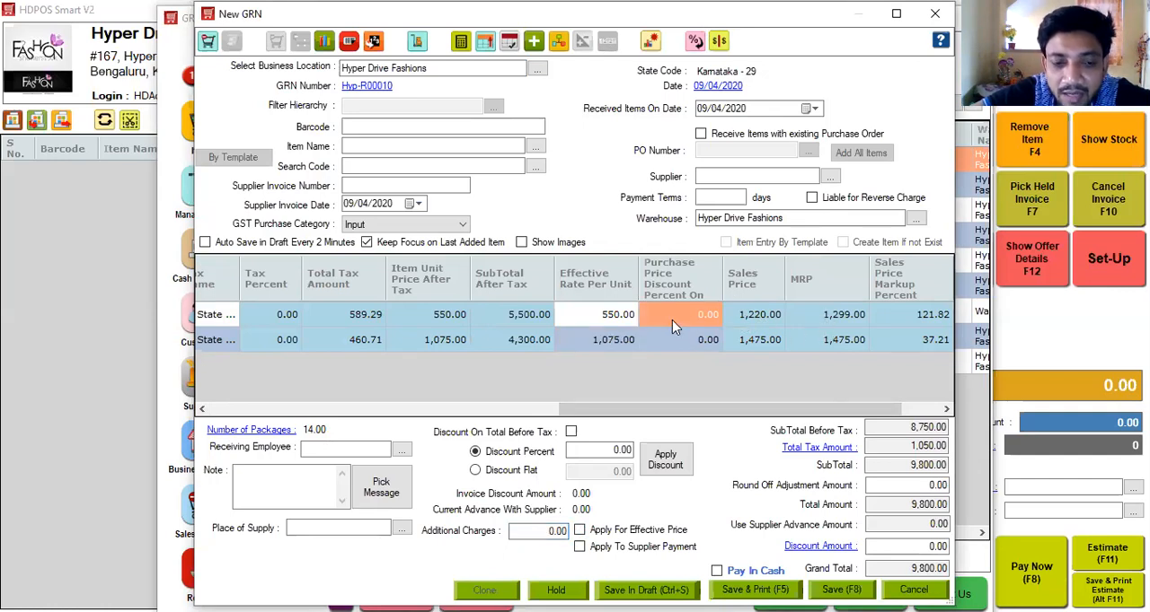
text(40)
click(667, 352)
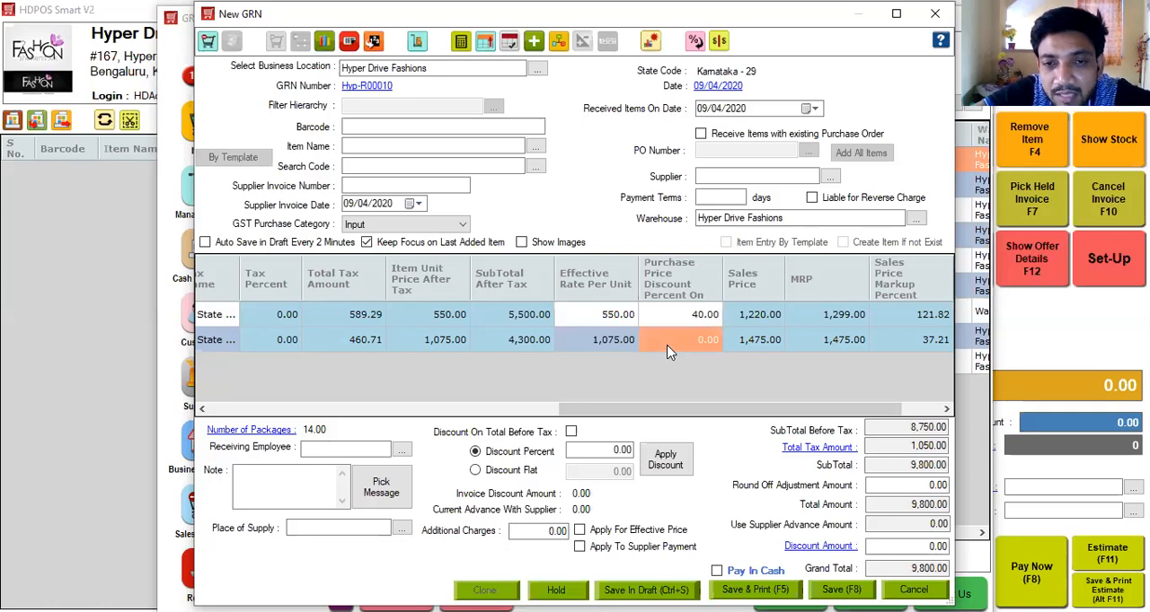
text(40)
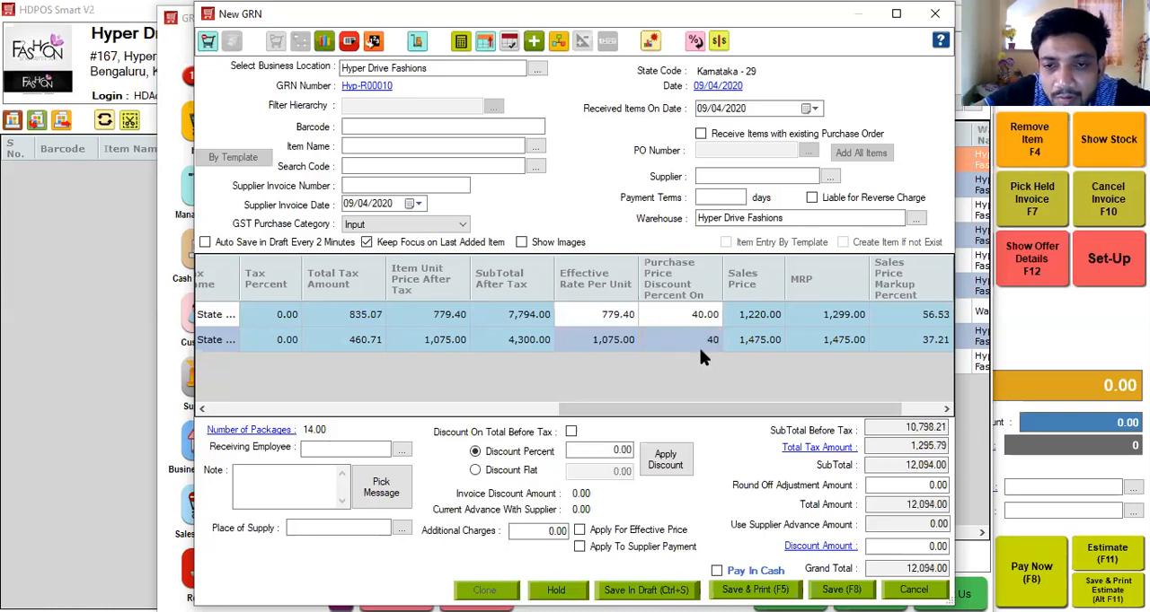
click(736, 348)
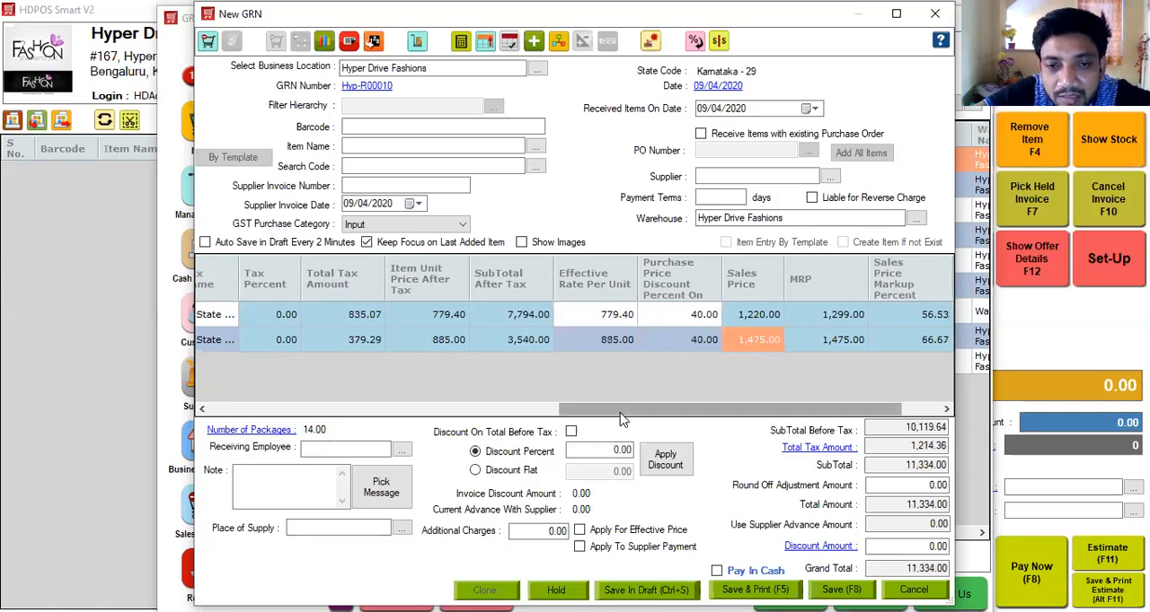
drag(620, 418, 566, 417)
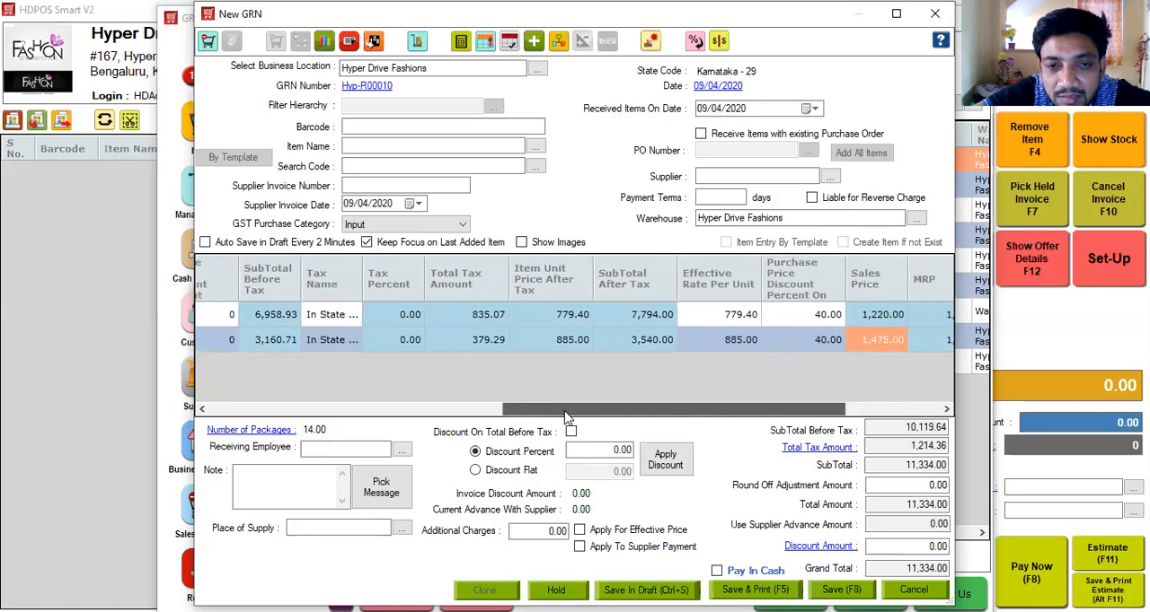
Check the effective rate per unit of both GRN items and review the black skirt's purchase price history.
click(712, 317)
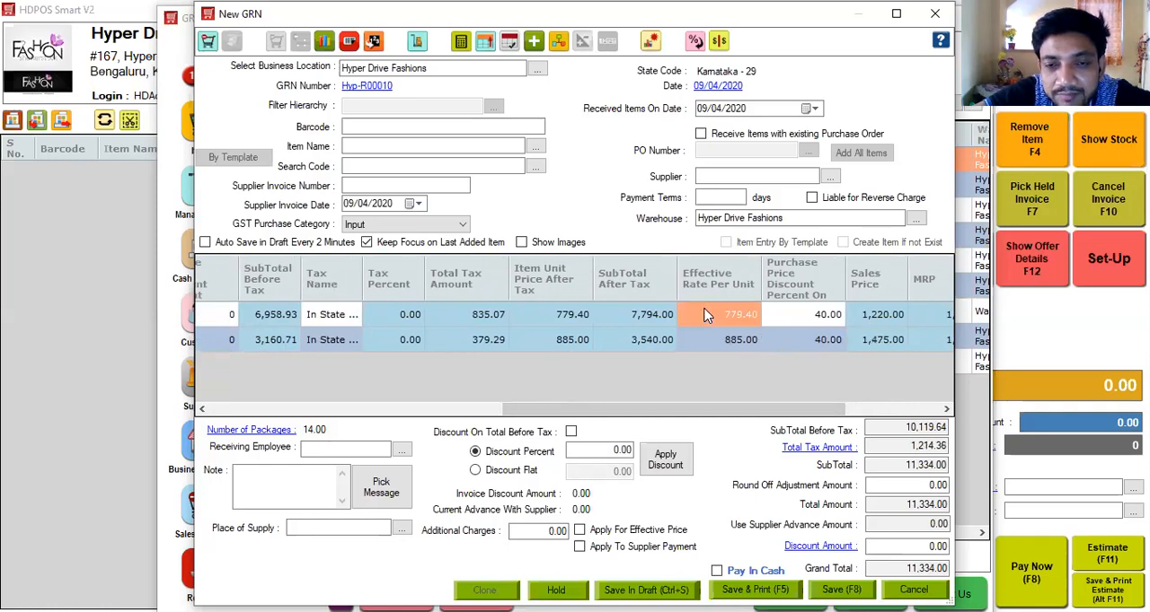
click(710, 343)
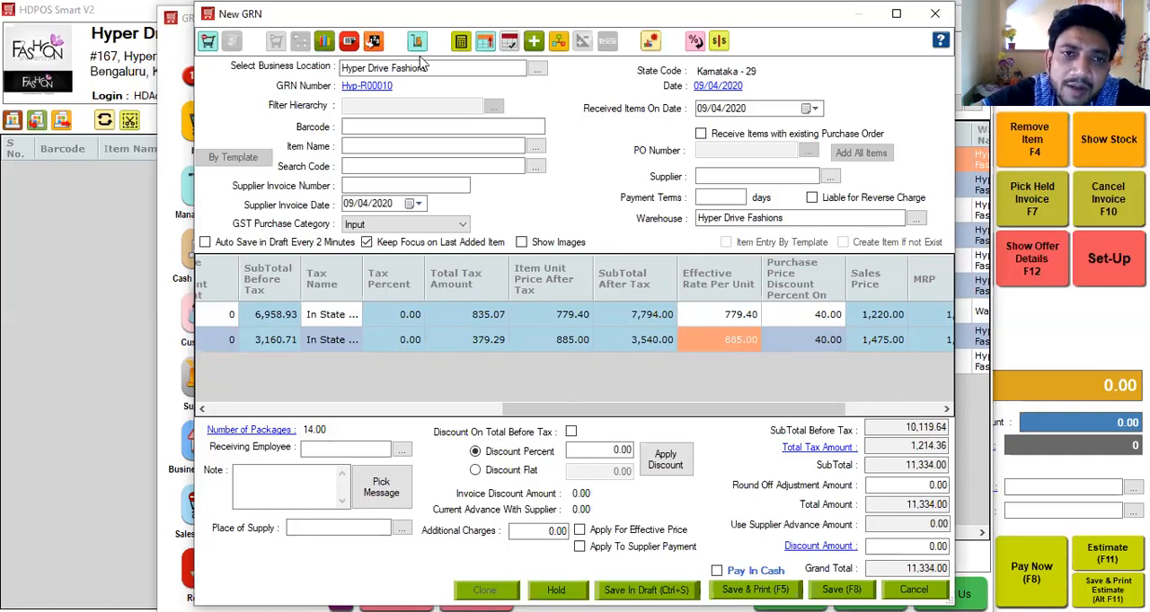
click(325, 42)
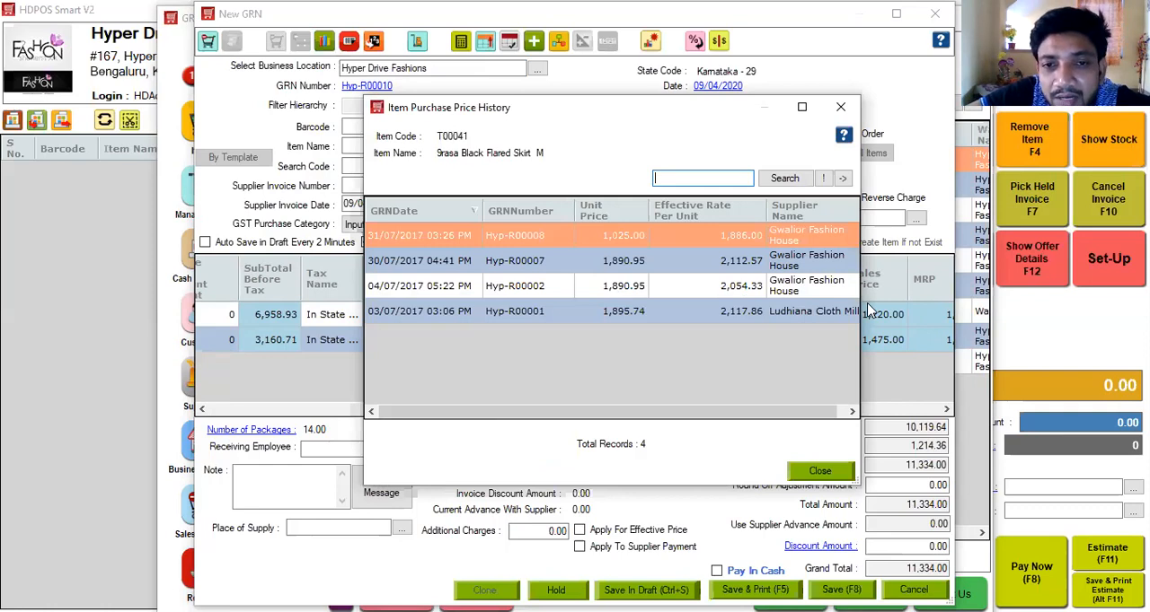
click(840, 108)
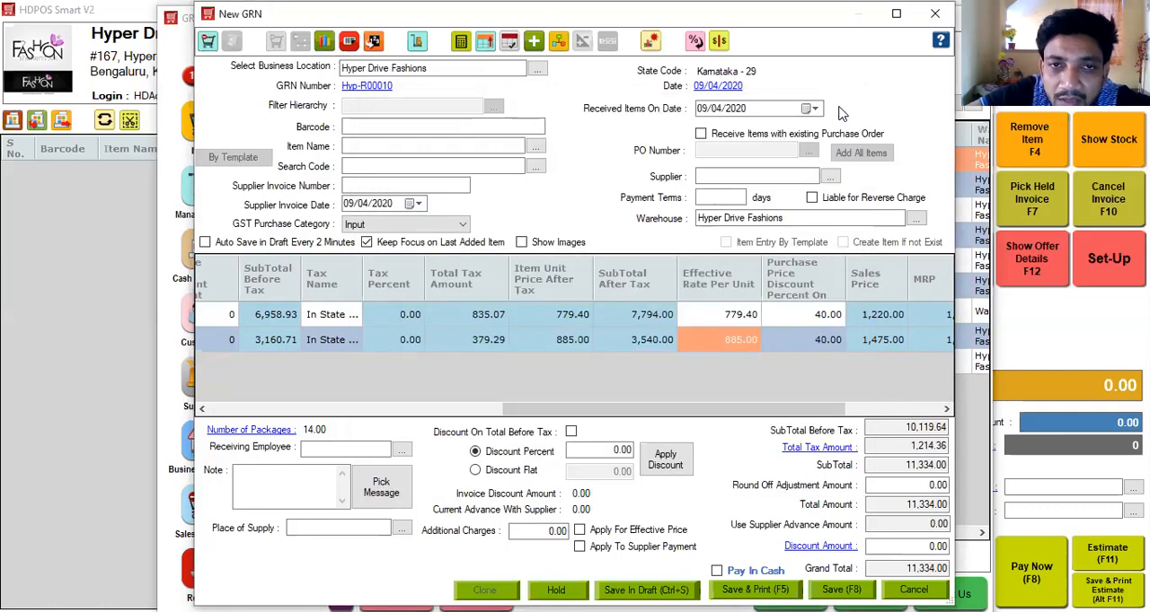
Start barcode sticker printing for the skirt and try auto-suggested letters in the rate card mapping, leaving without saving them.
click(348, 42)
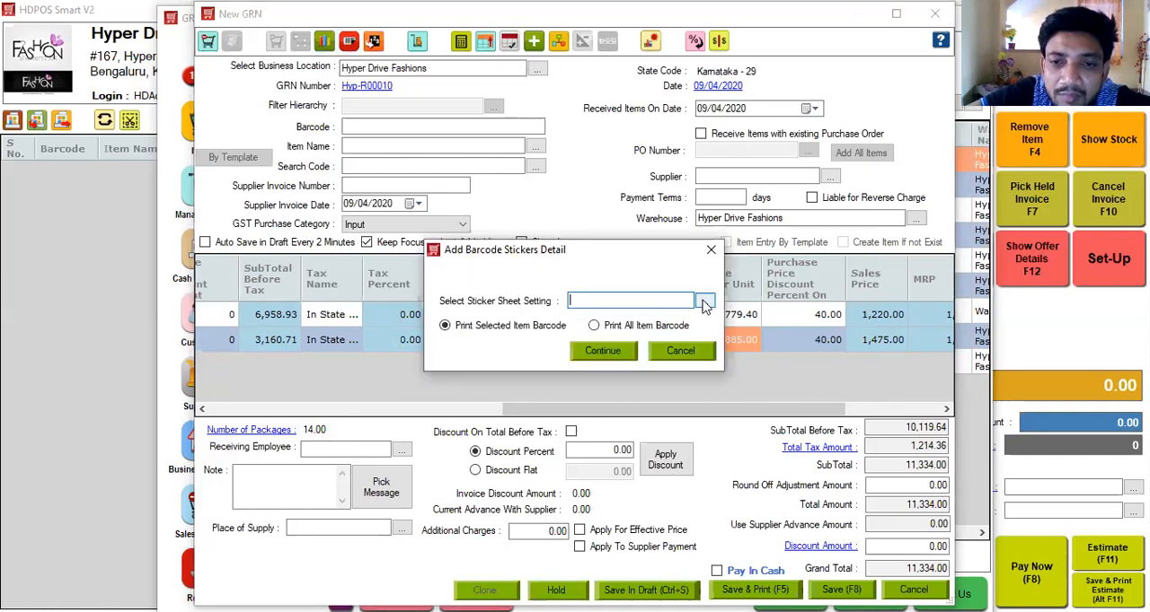
click(704, 303)
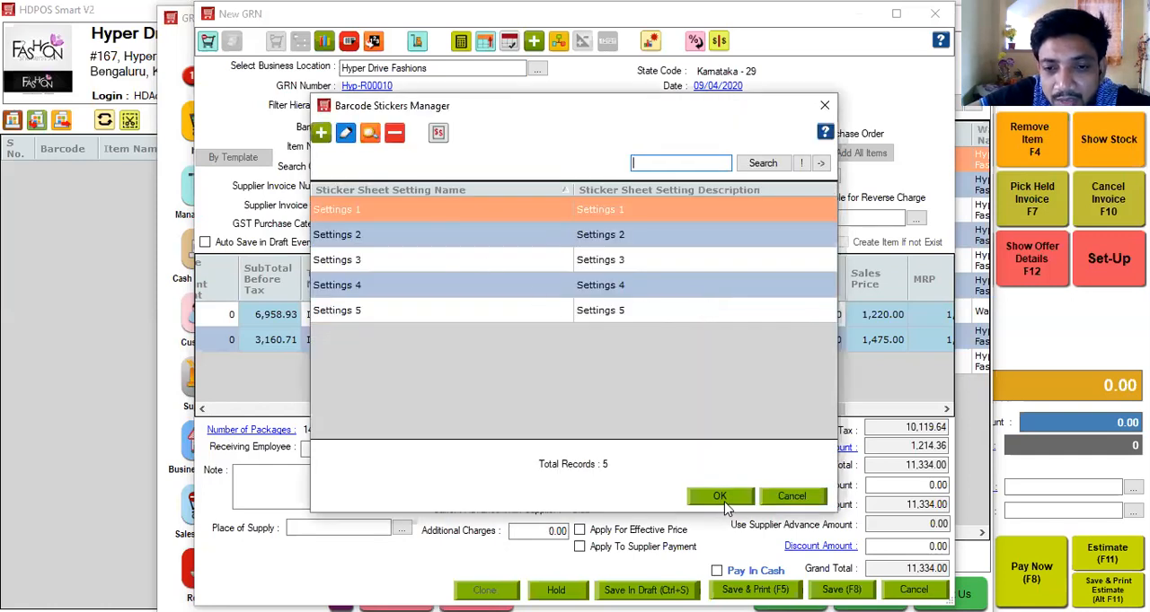
click(441, 130)
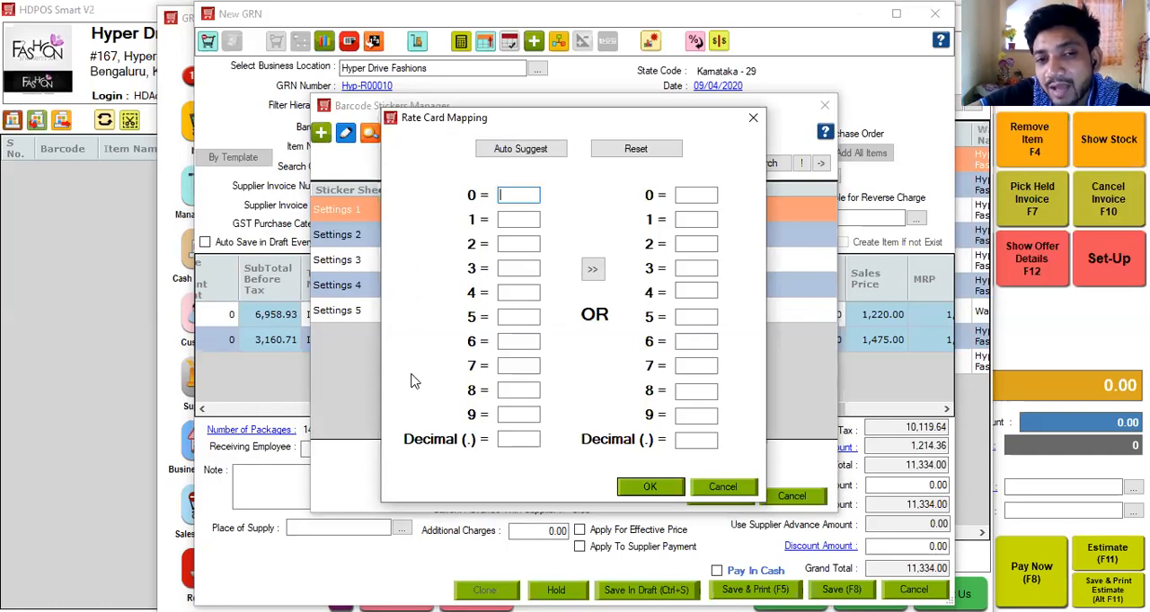
click(526, 151)
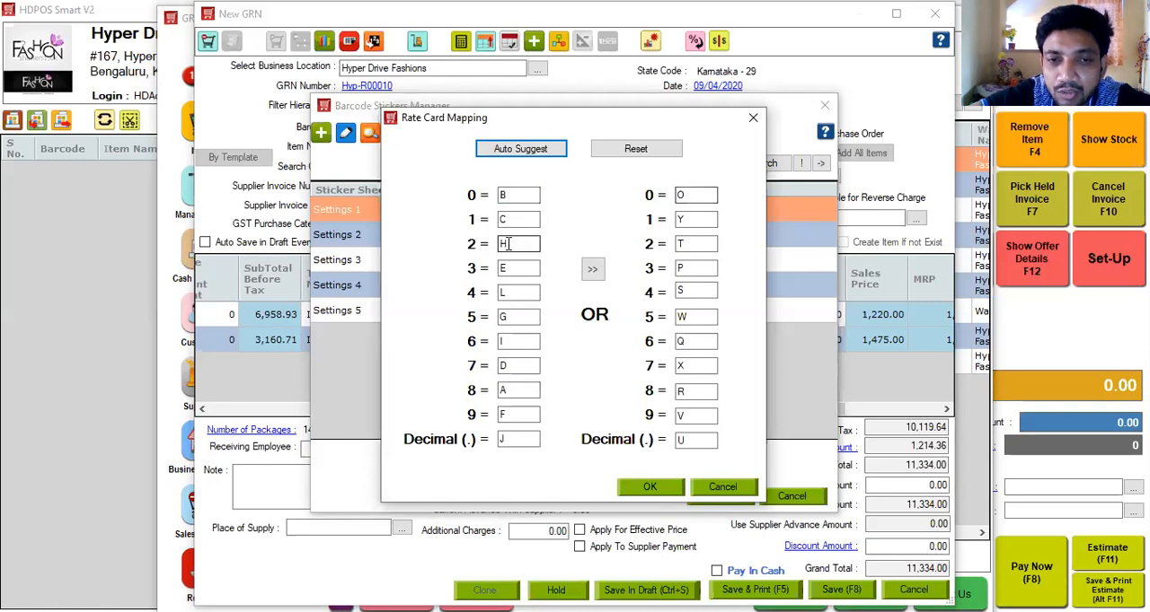
click(687, 194)
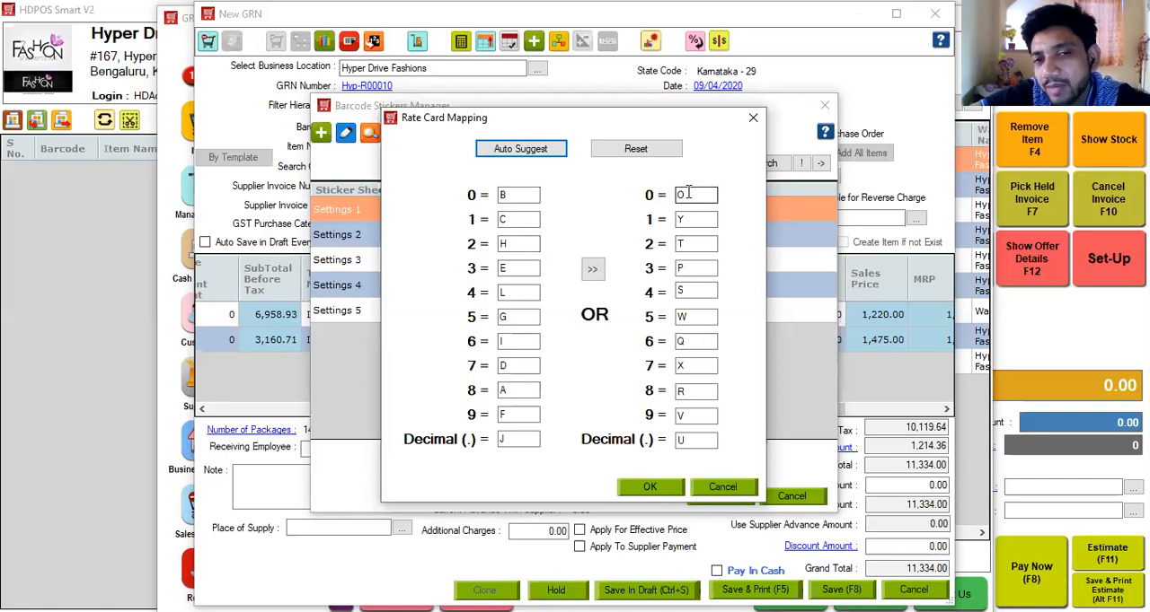
click(753, 119)
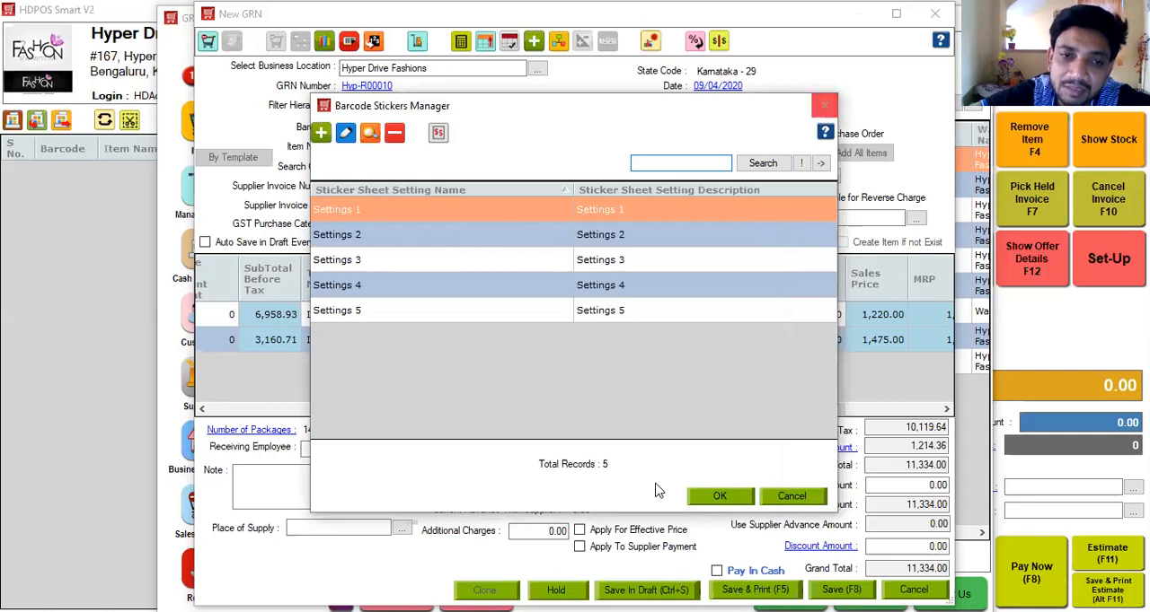
Choose the Settings 1 sticker sheet for the selected item's barcodes and preview the printed stickers.
click(721, 497)
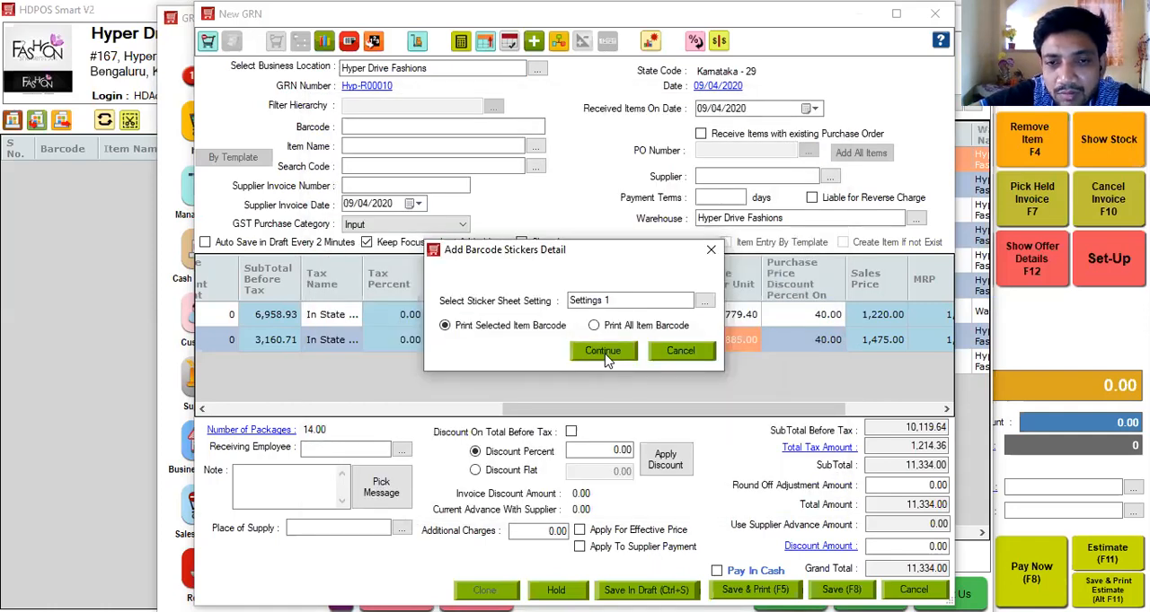
click(605, 355)
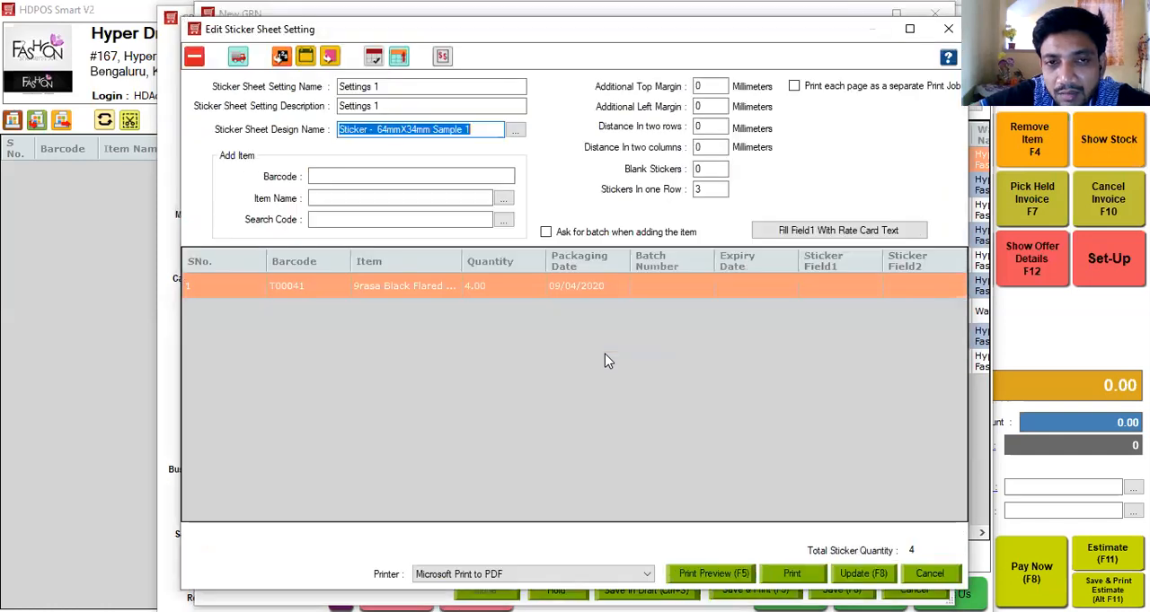
click(715, 573)
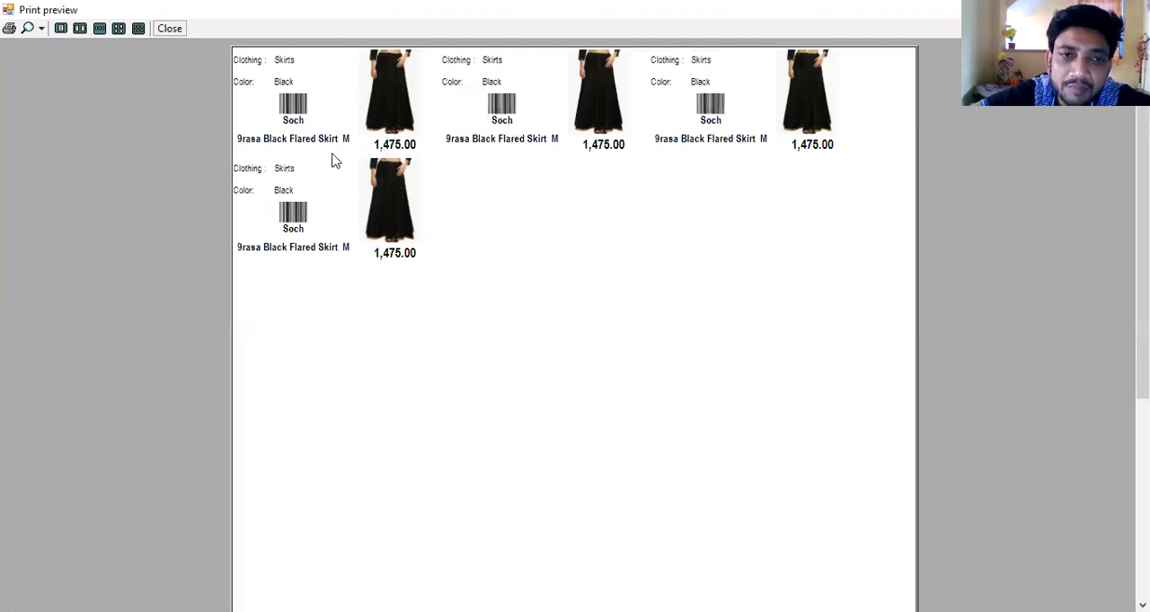
click(171, 29)
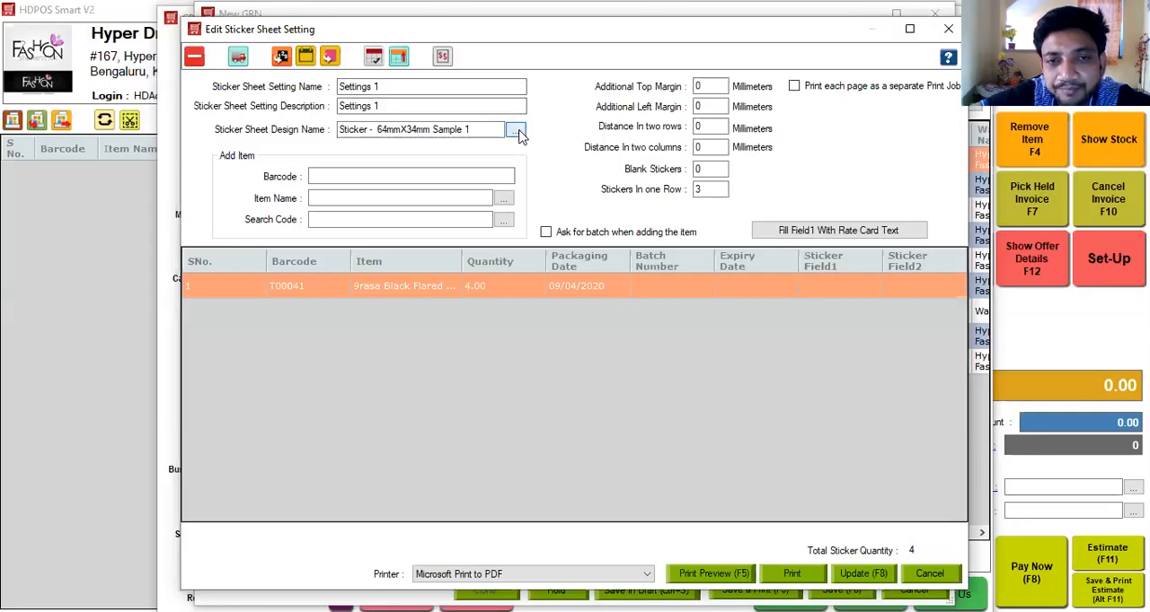
Set the sticker sheet design to "Sticker - 50mmX25mm with custom fields" and preview the printout.
click(516, 131)
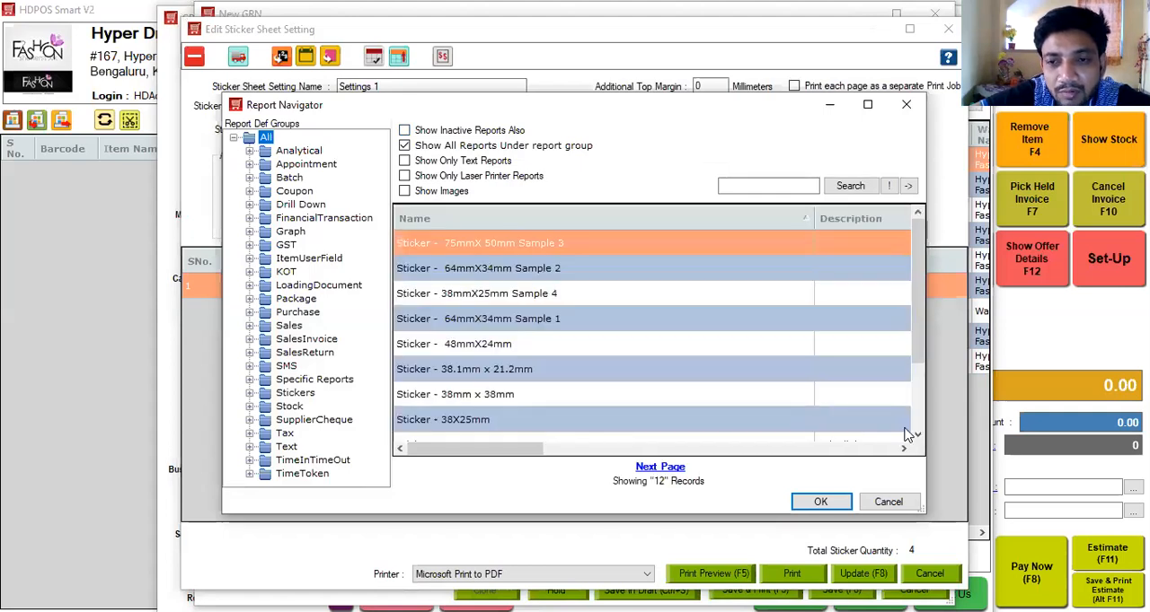
scroll(916, 435, down, 1)
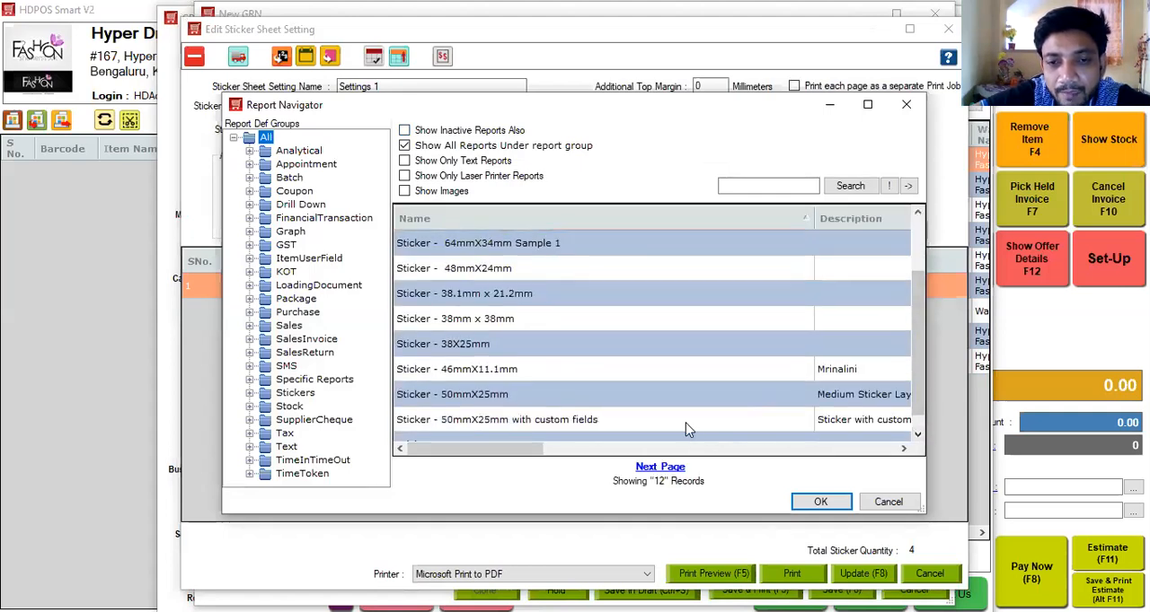
click(685, 422)
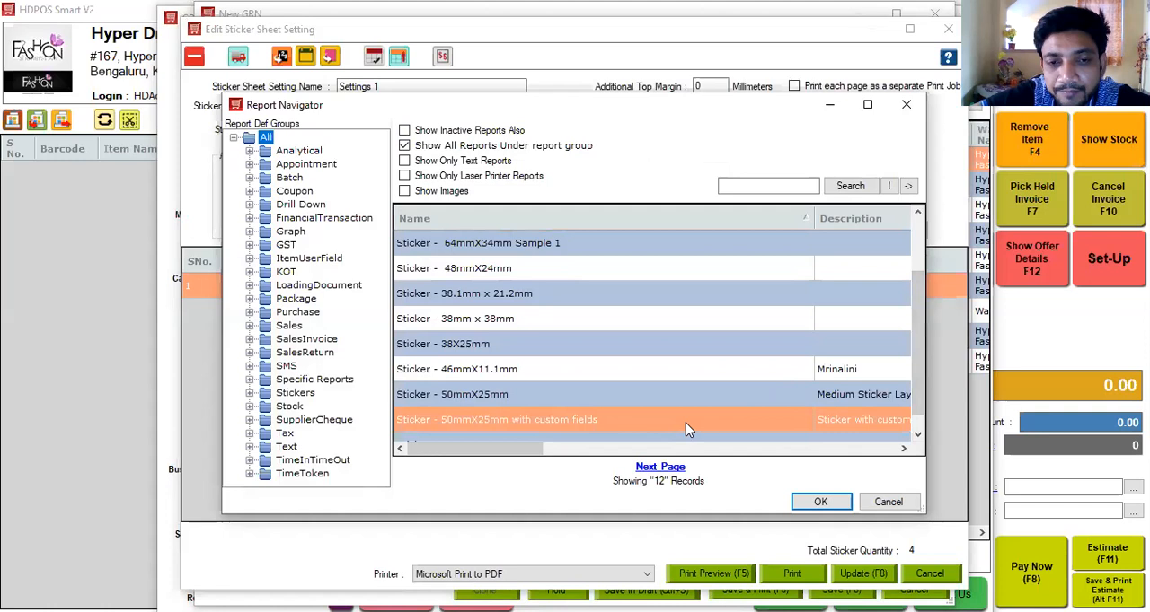
click(821, 501)
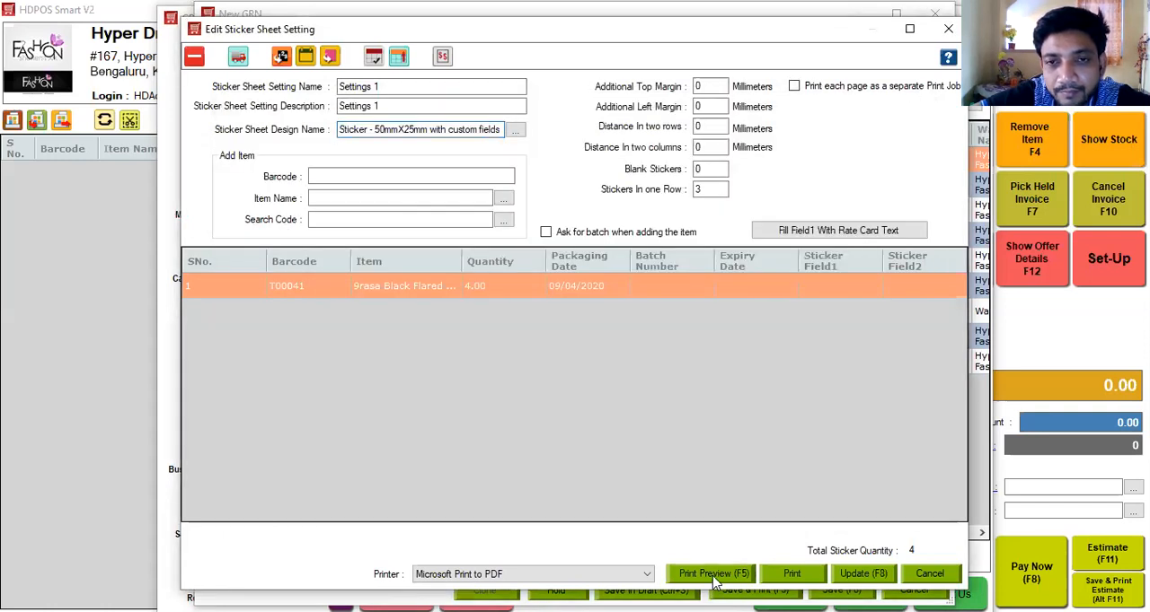
click(714, 576)
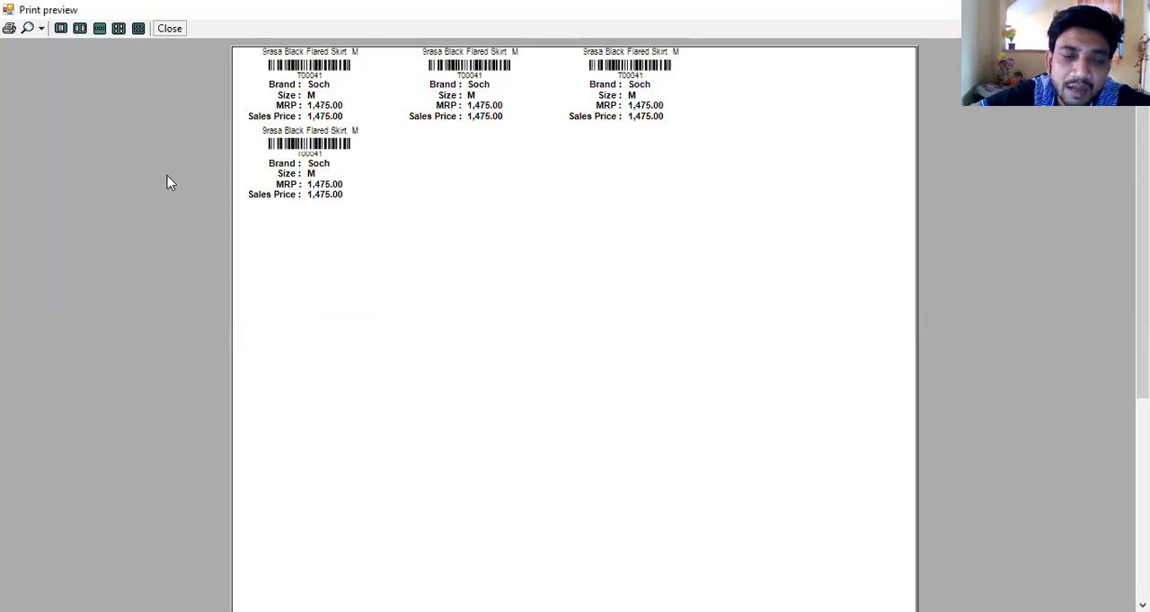
click(170, 32)
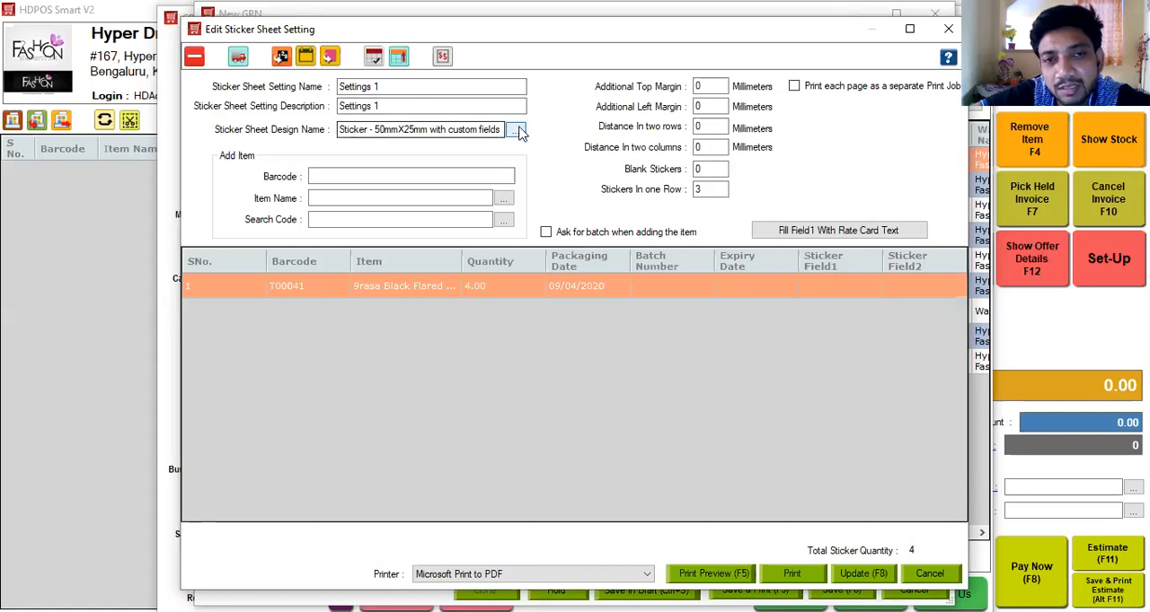
Set the sticker sheet design to "Sticker - 48mmX24mm" with 4 stickers in one row and preview the printout.
click(517, 130)
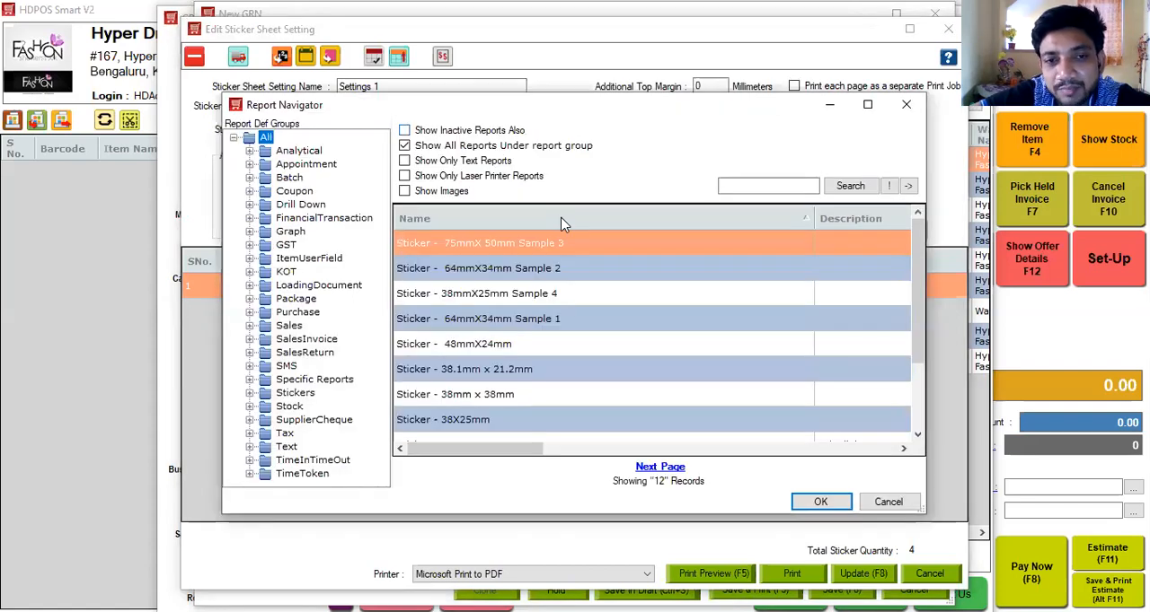
click(548, 348)
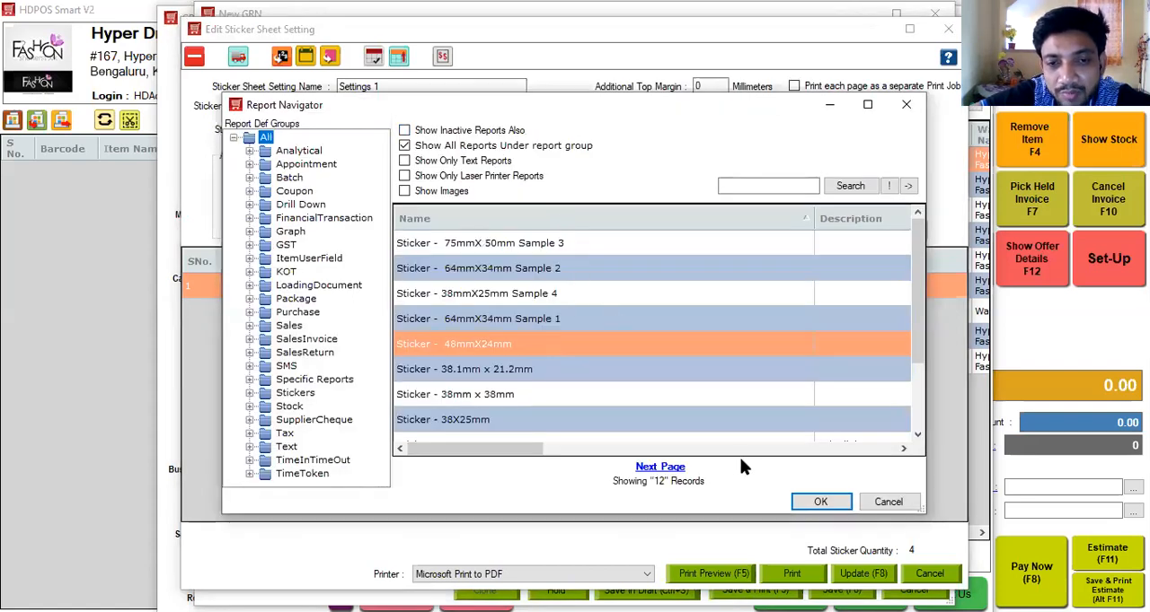
click(820, 502)
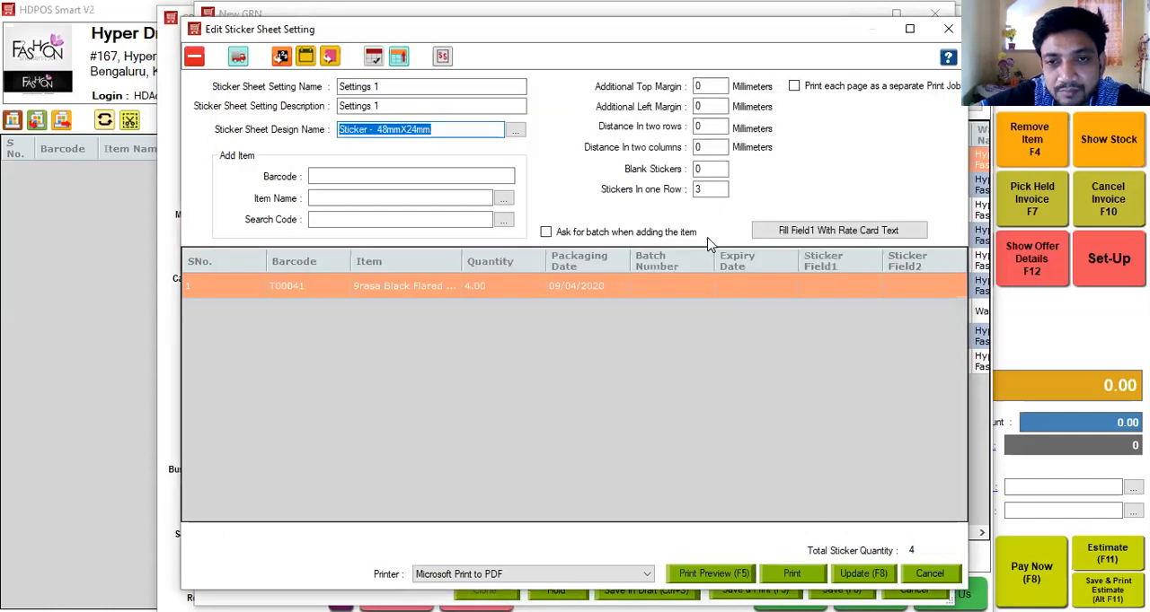
double_click(709, 188)
text(4)
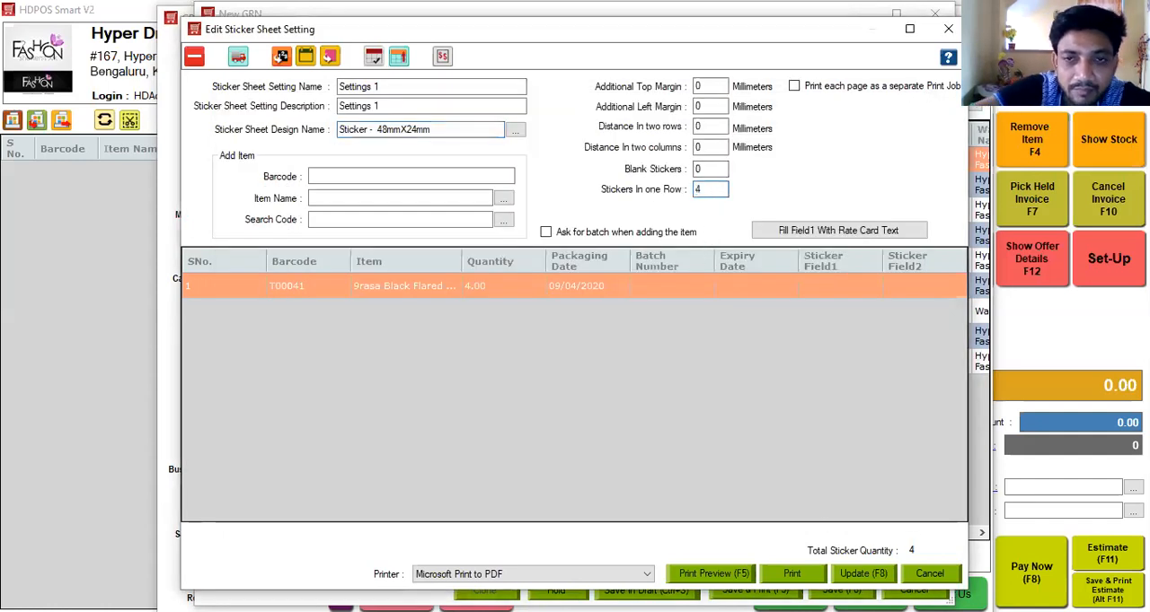
click(728, 579)
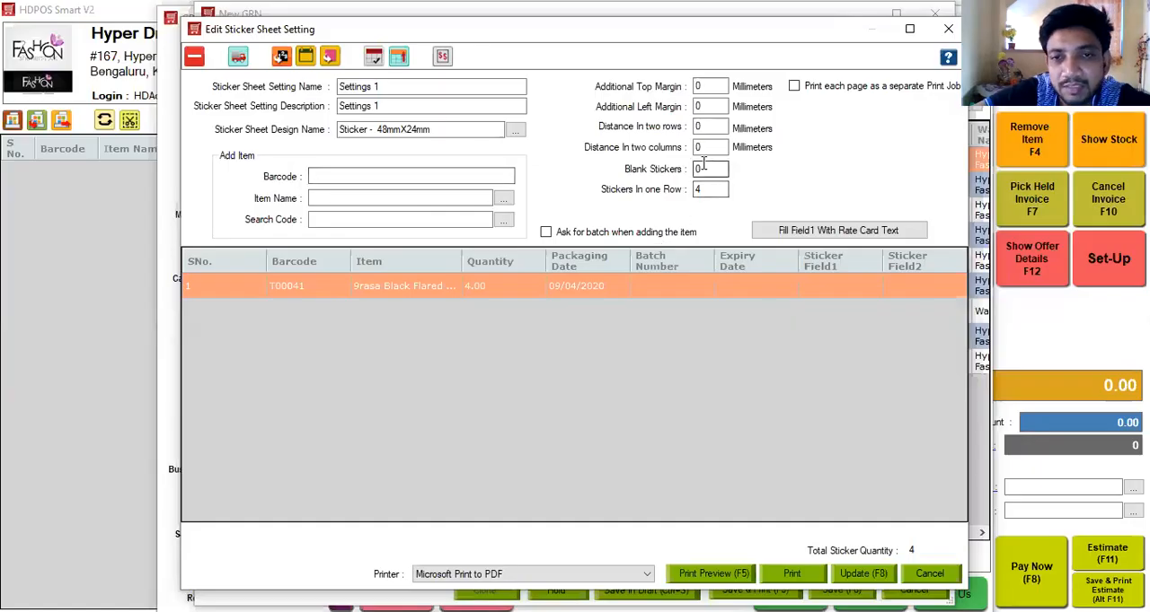
Set the number of blank stickers to 4 and preview the sticker sheet.
double_click(704, 166)
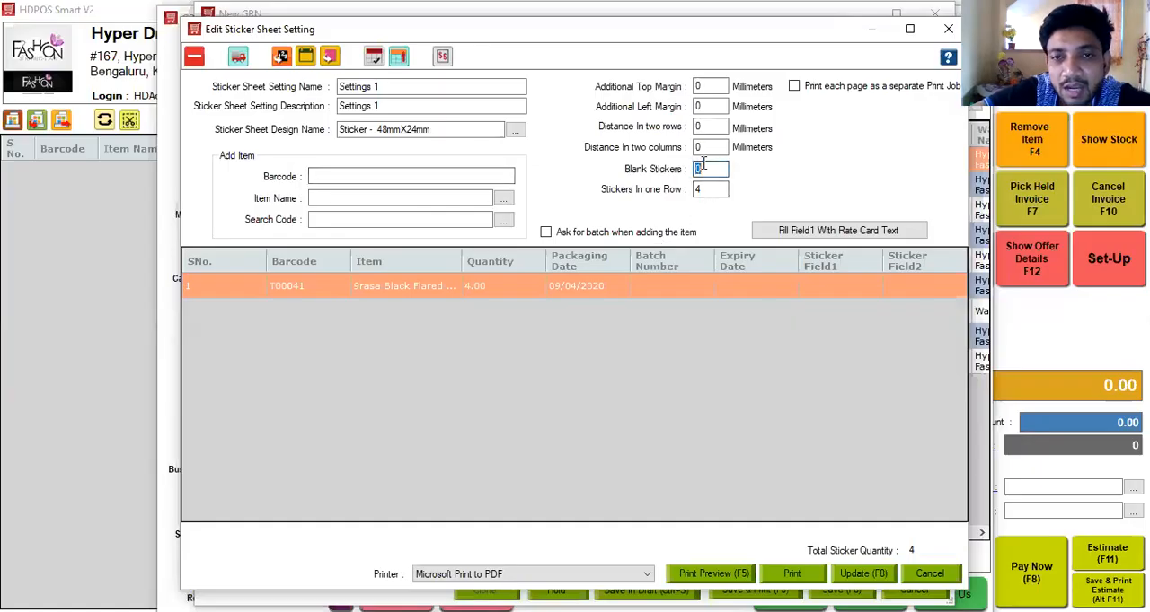
text(4)
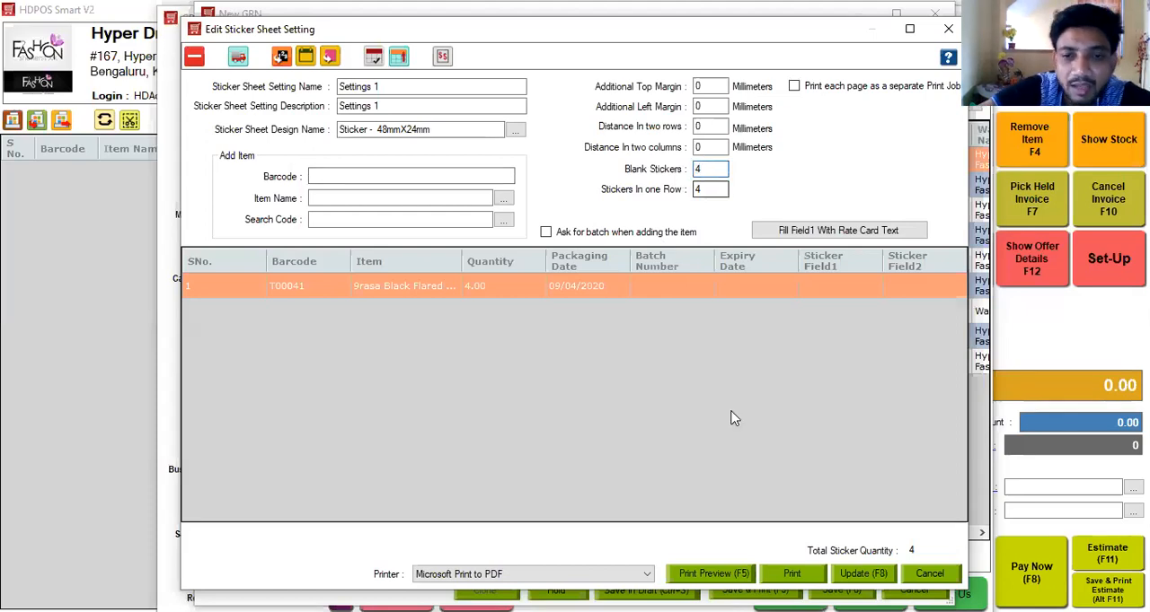
click(704, 575)
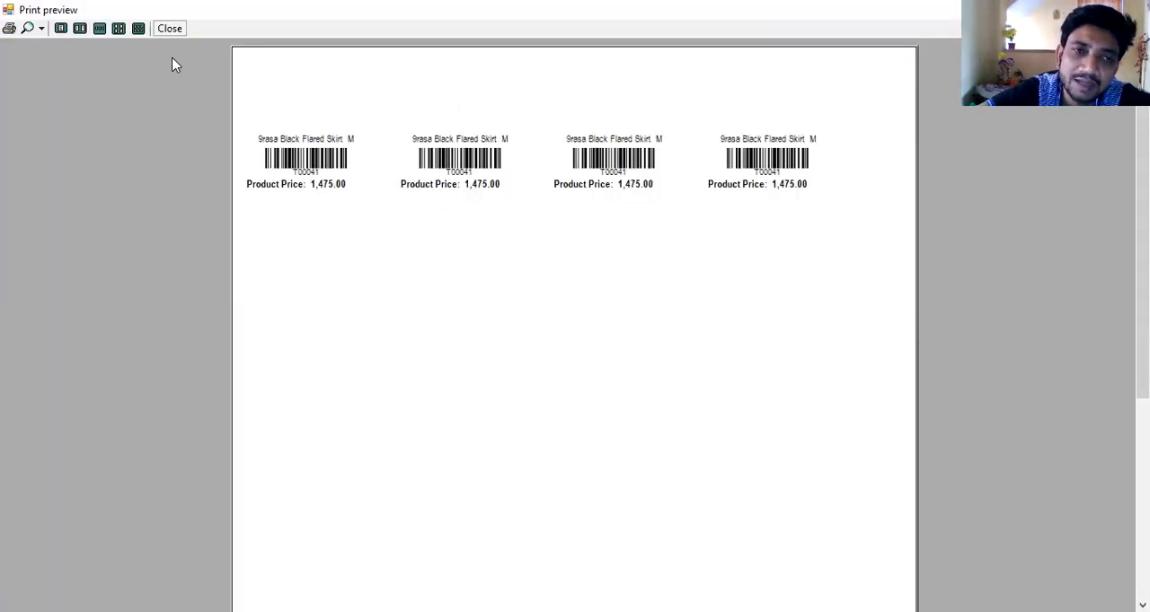
click(170, 29)
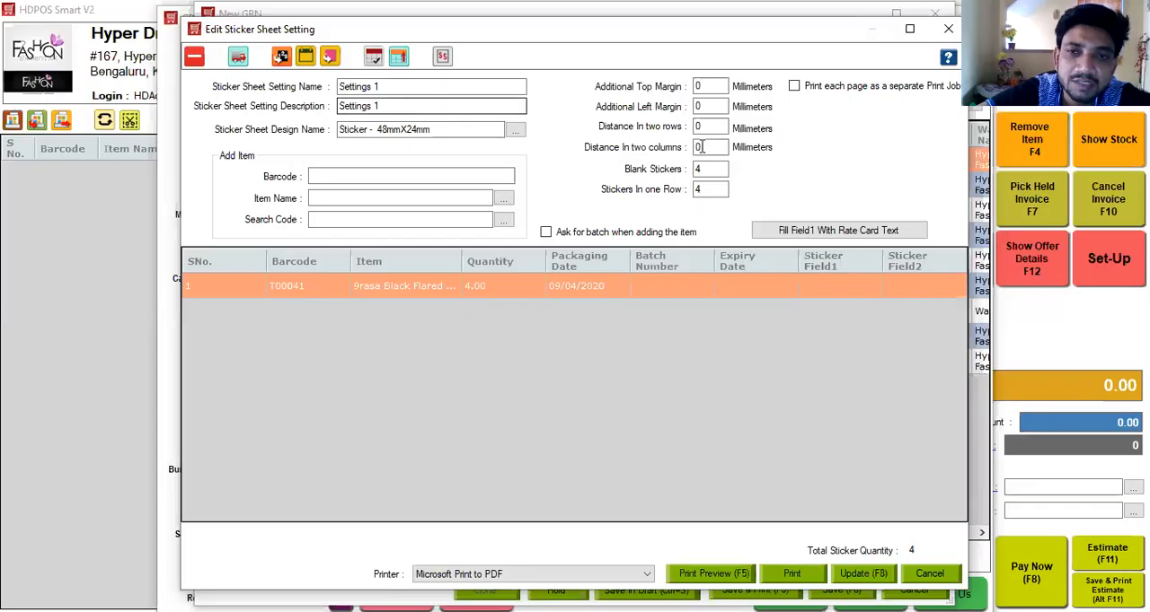
Discard the sticker sheet changes and cancel the new GRN document.
click(930, 575)
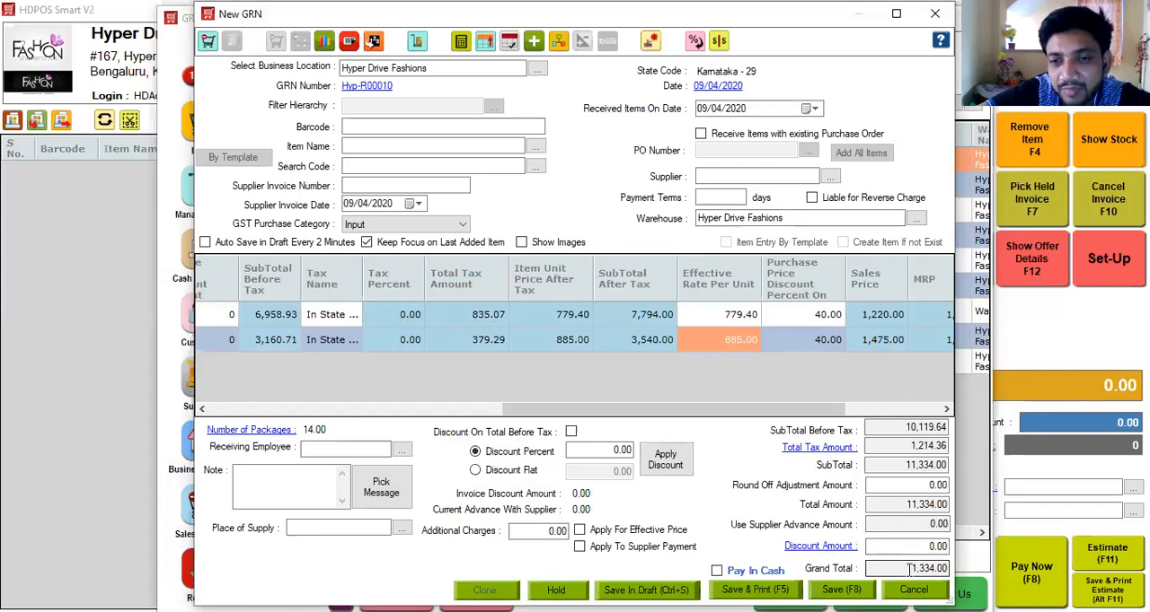
click(913, 590)
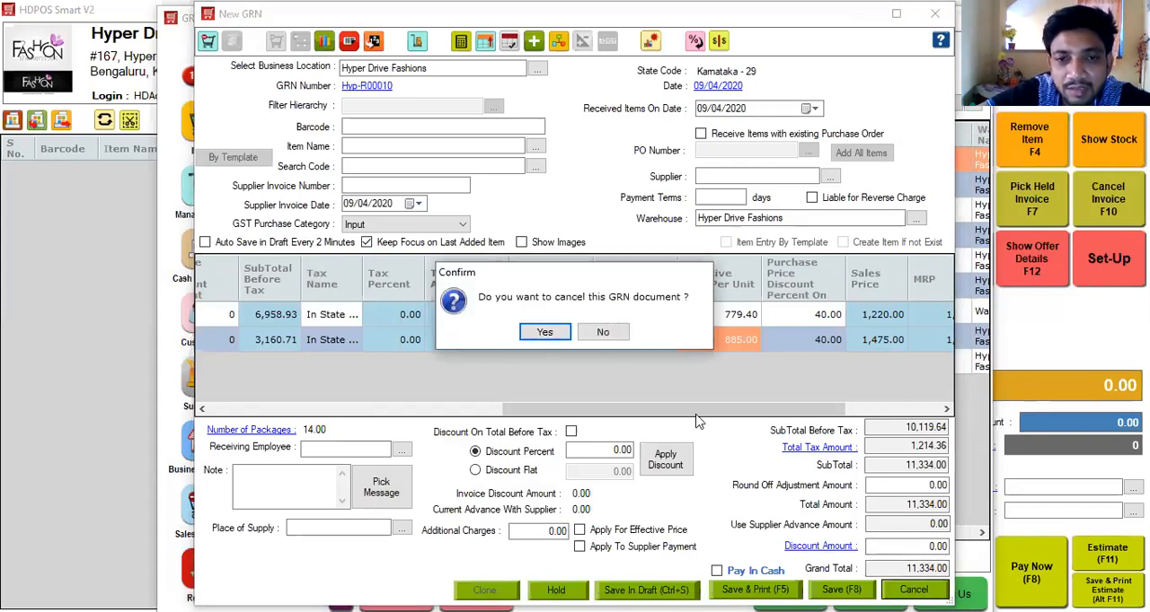
click(545, 332)
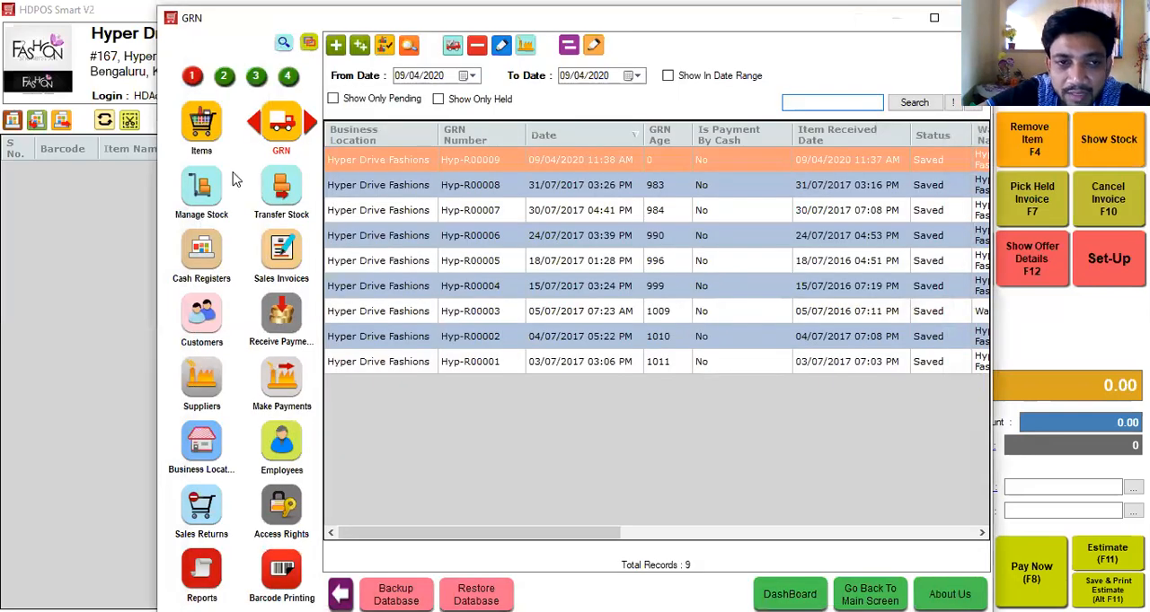
View the warehouse stock list, then begin a warehouse-to-warehouse stock transfer with Hyper Drive Fashions as the source warehouse.
click(207, 184)
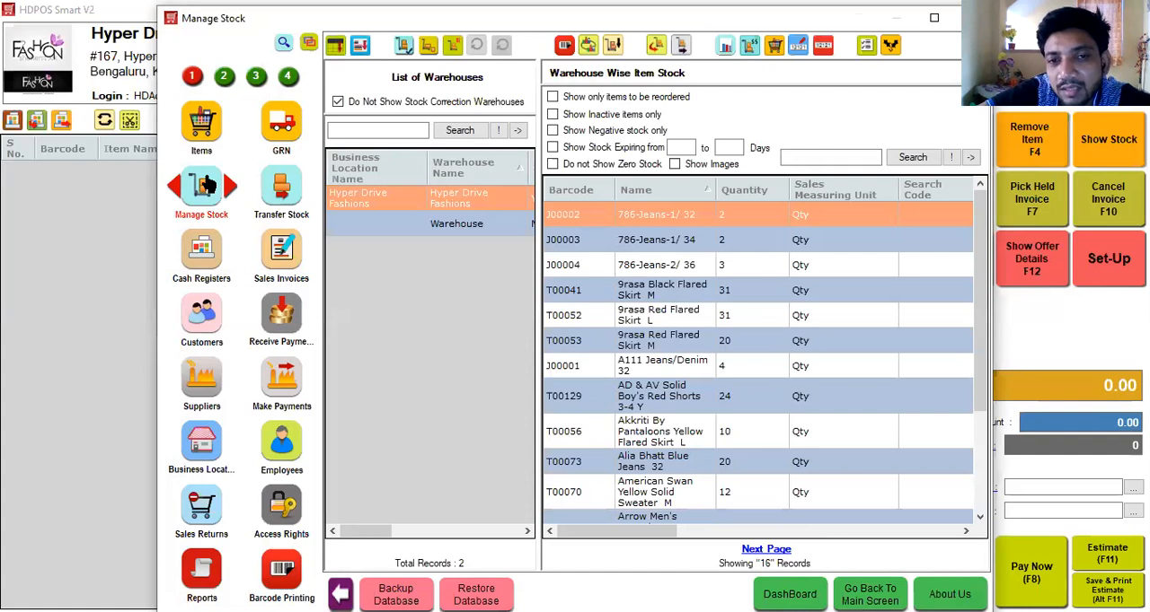
click(284, 193)
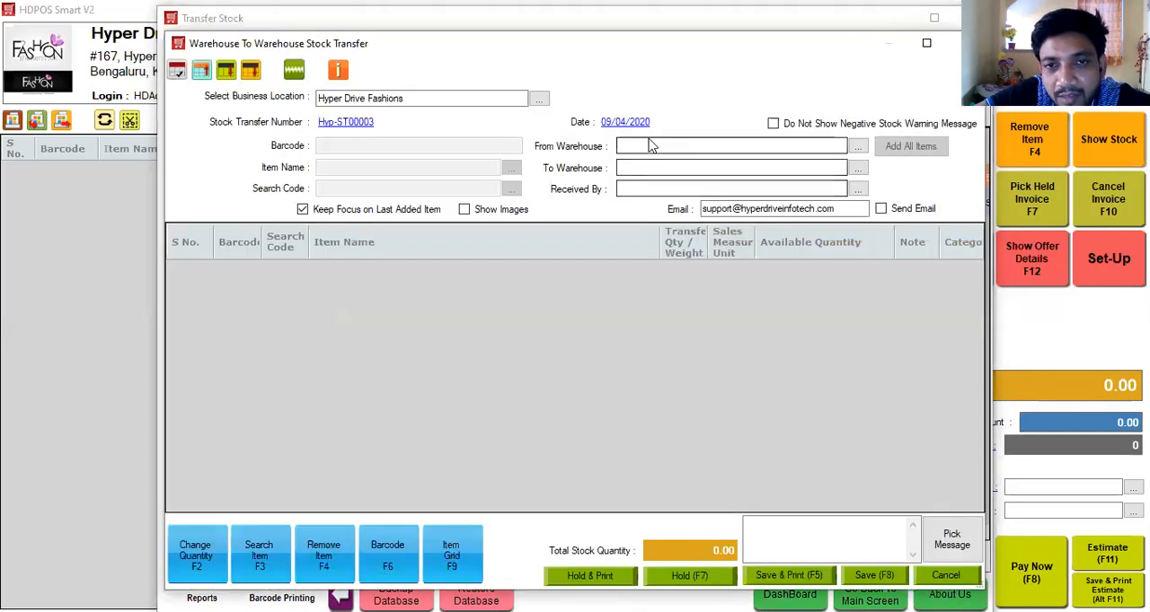
click(651, 142)
key(Return)
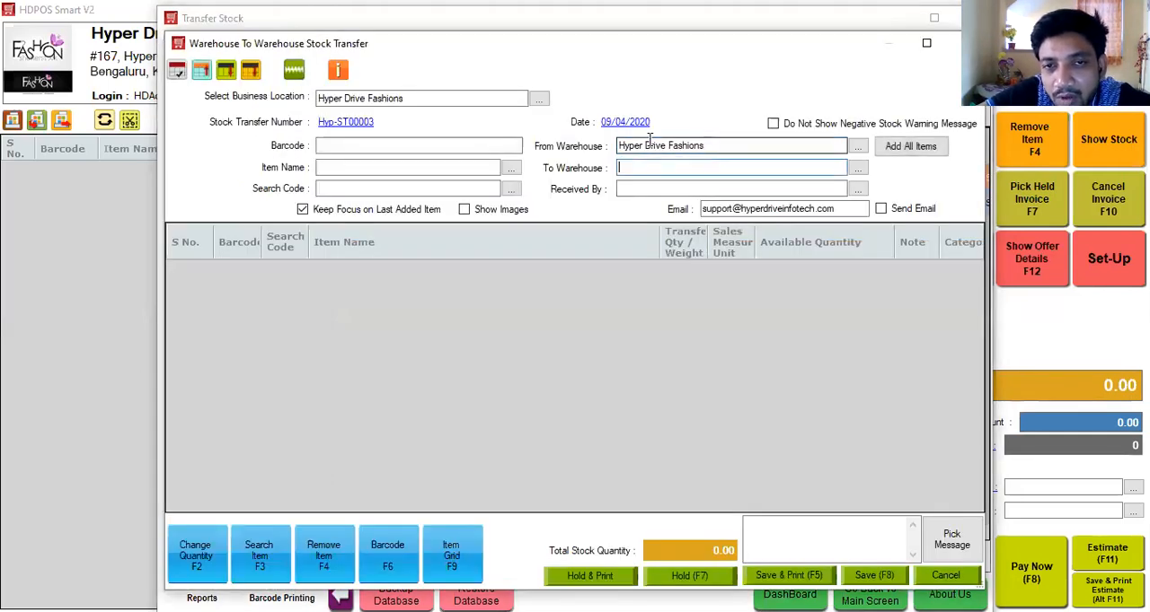
Set the destination to Warehouse, add the item 9rasa Black Flared Skirt M, and cancel the stock transfer document.
key(Return)
click(493, 166)
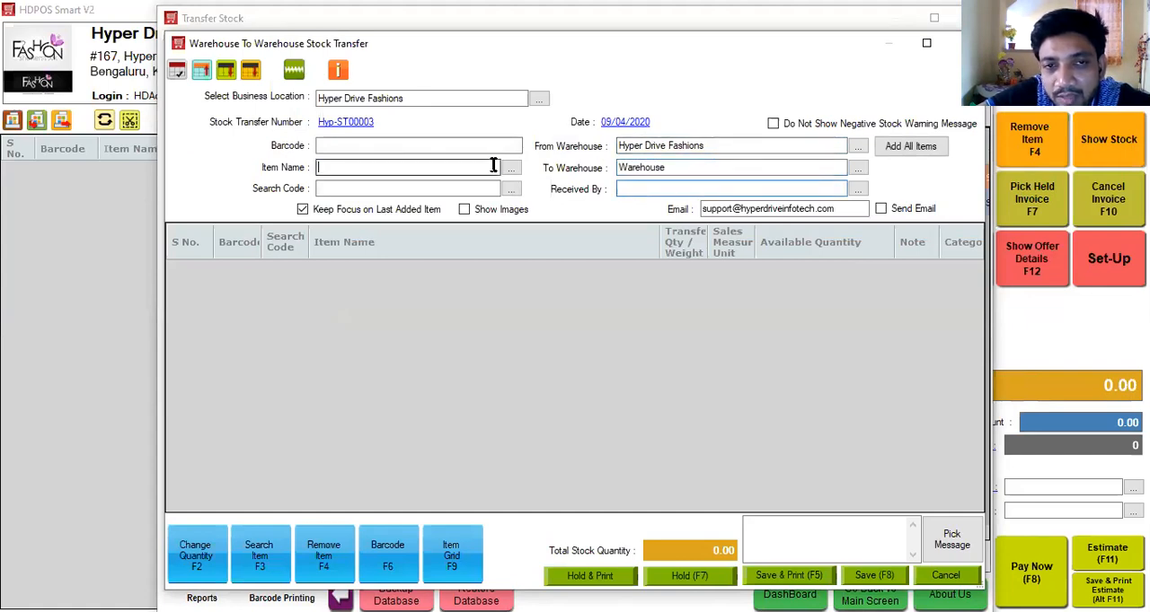
text(9rasa Black Flared Skirt  M)
key(Return)
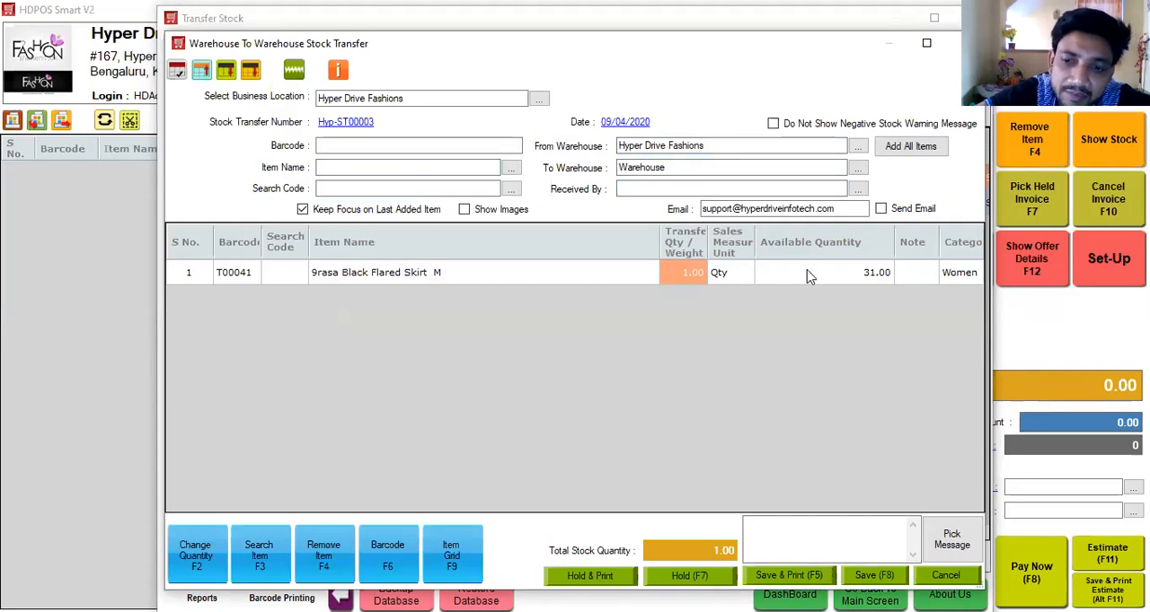
click(946, 575)
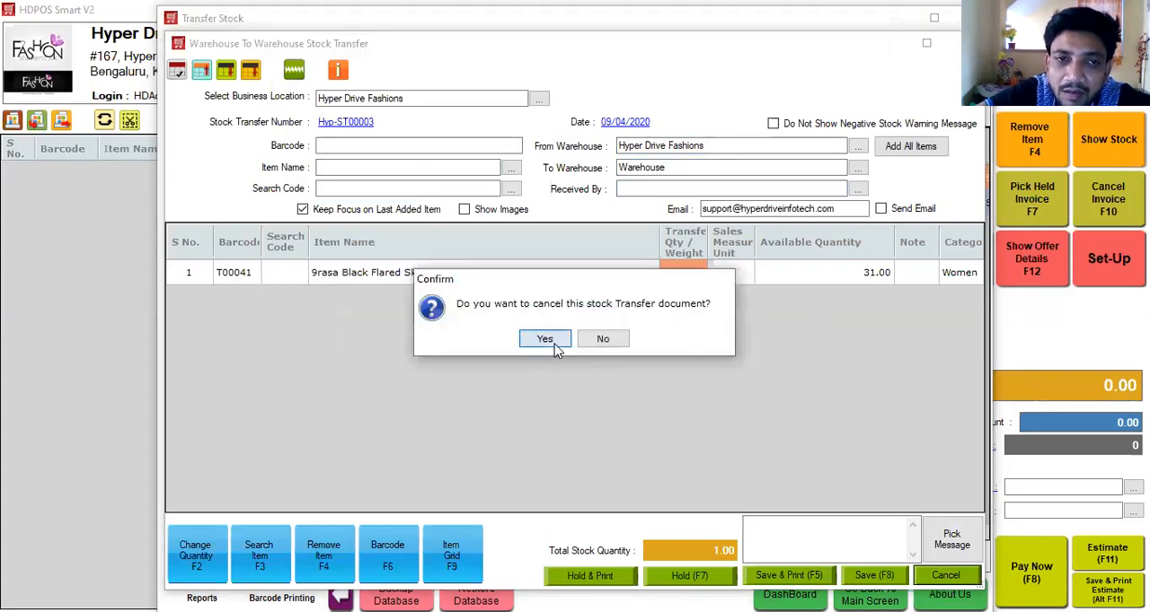
click(544, 339)
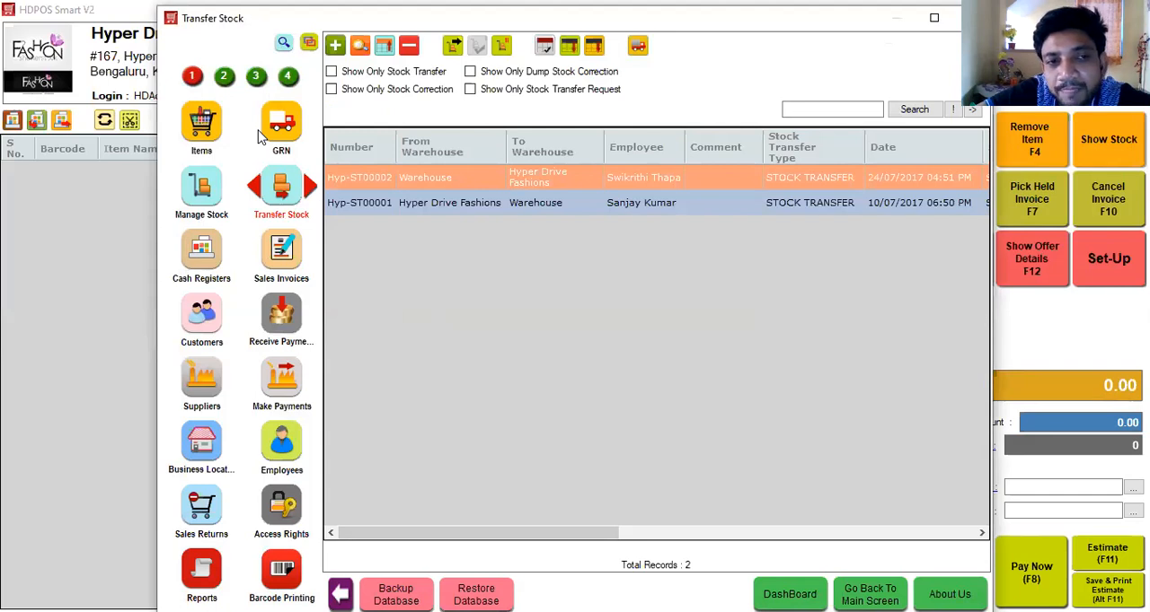
Open the Items list, view the blank new item form and close it without creating an item.
click(202, 135)
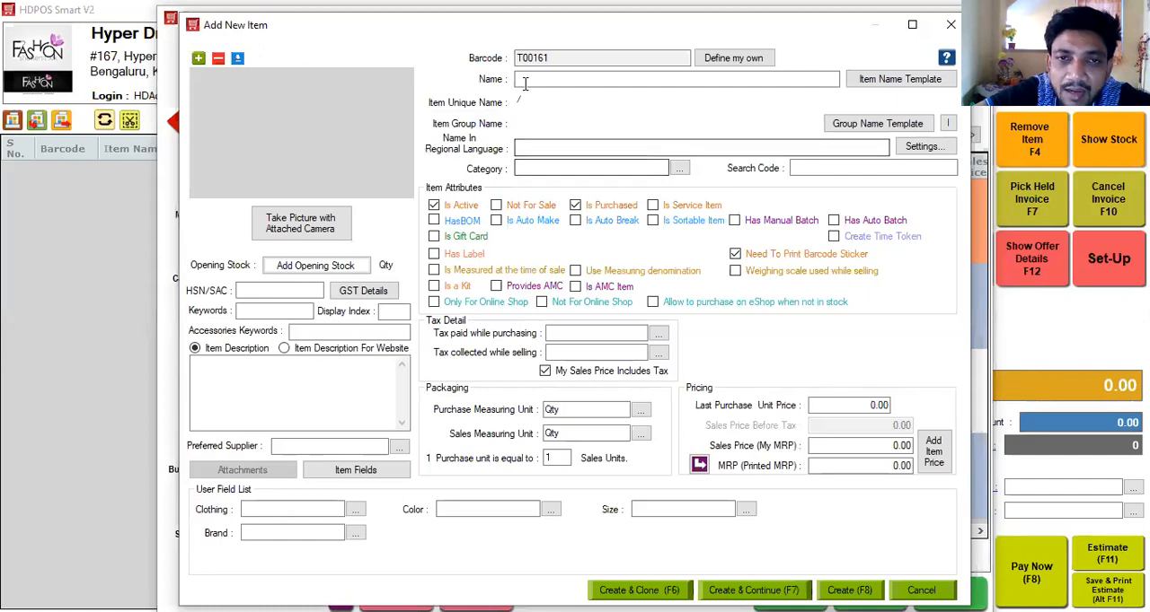
click(535, 80)
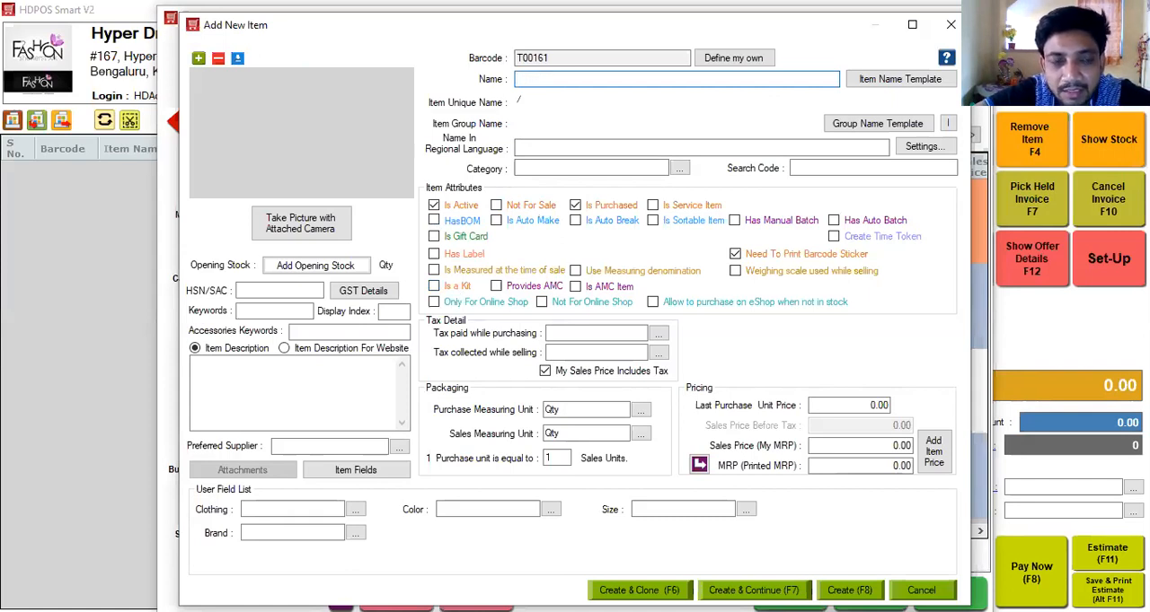
key(Escape)
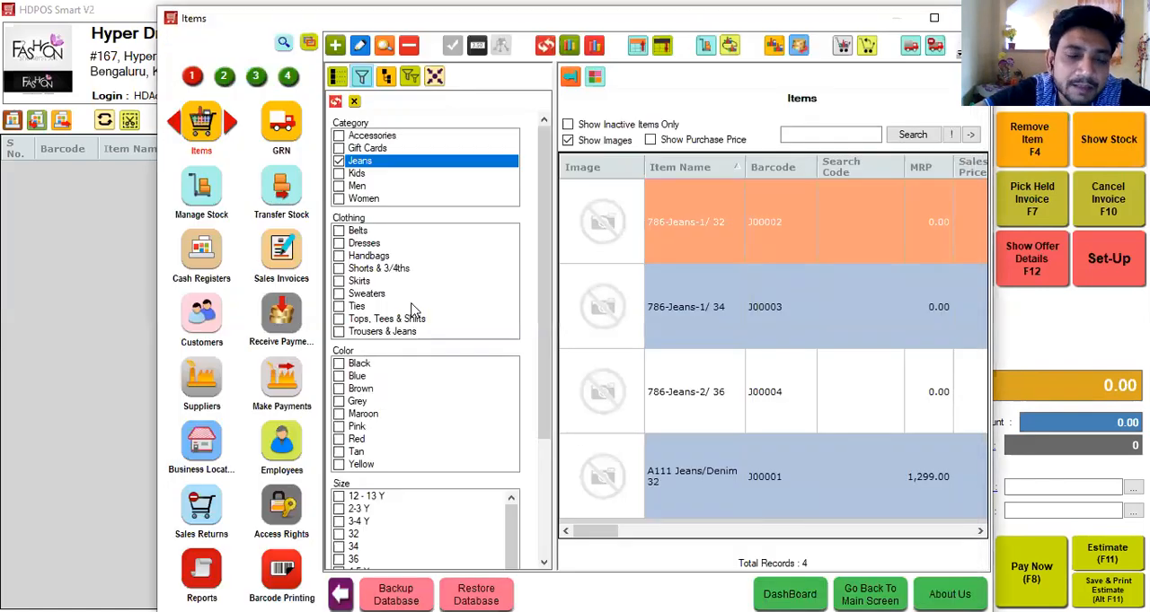
Start a stock correction for Hyper Drive Fashions, count barcode J00002 twice as actual stock, and cancel the document.
click(202, 190)
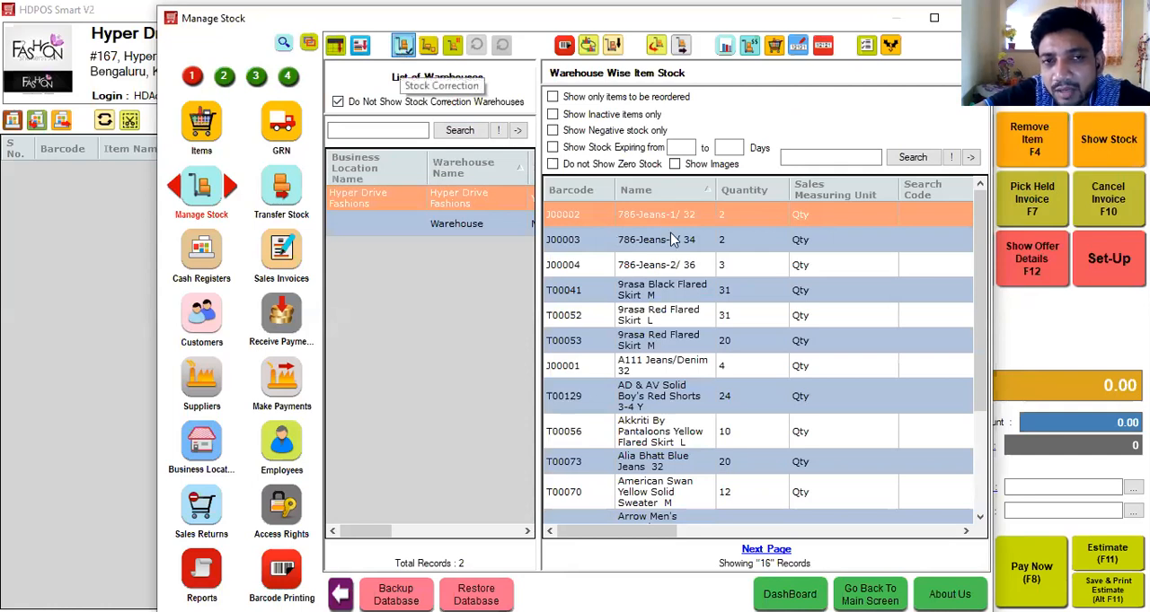
click(553, 346)
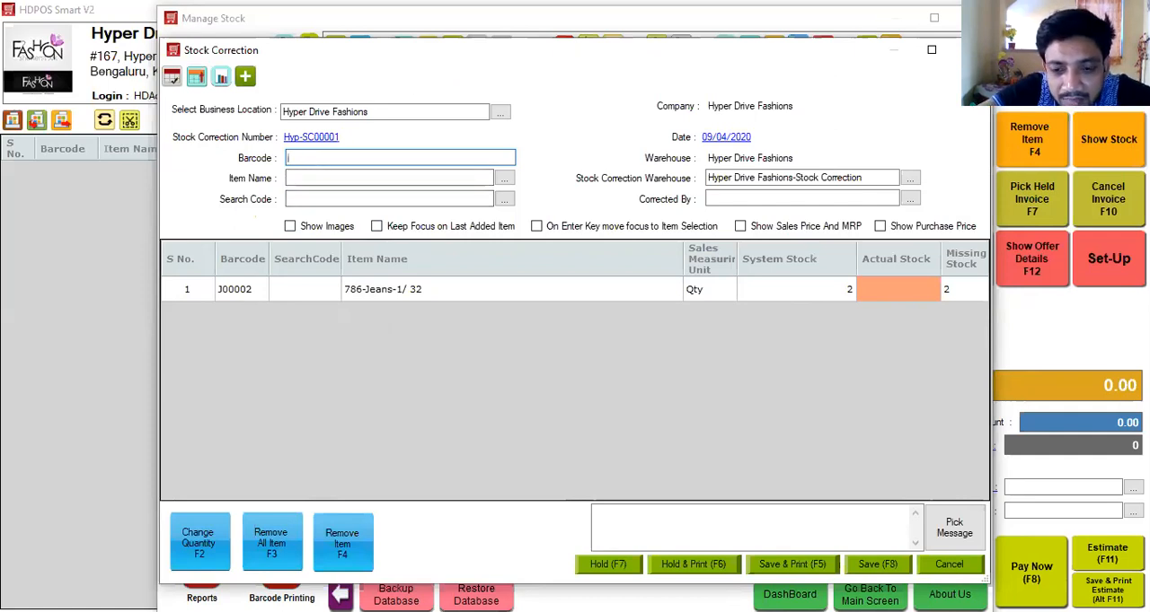
text(J00002)
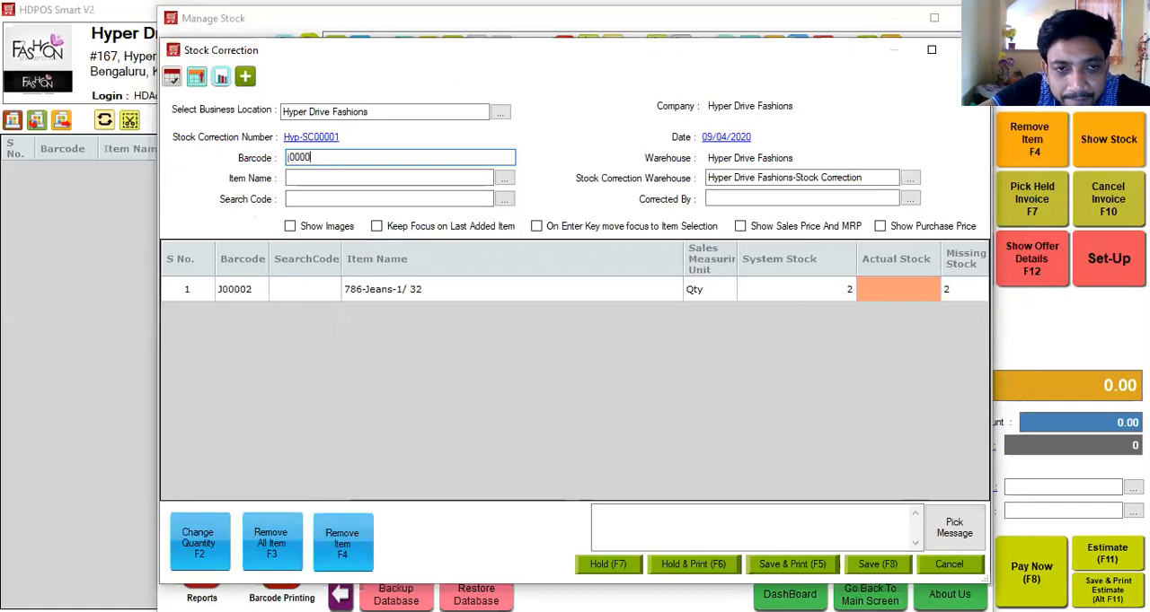
key(Return)
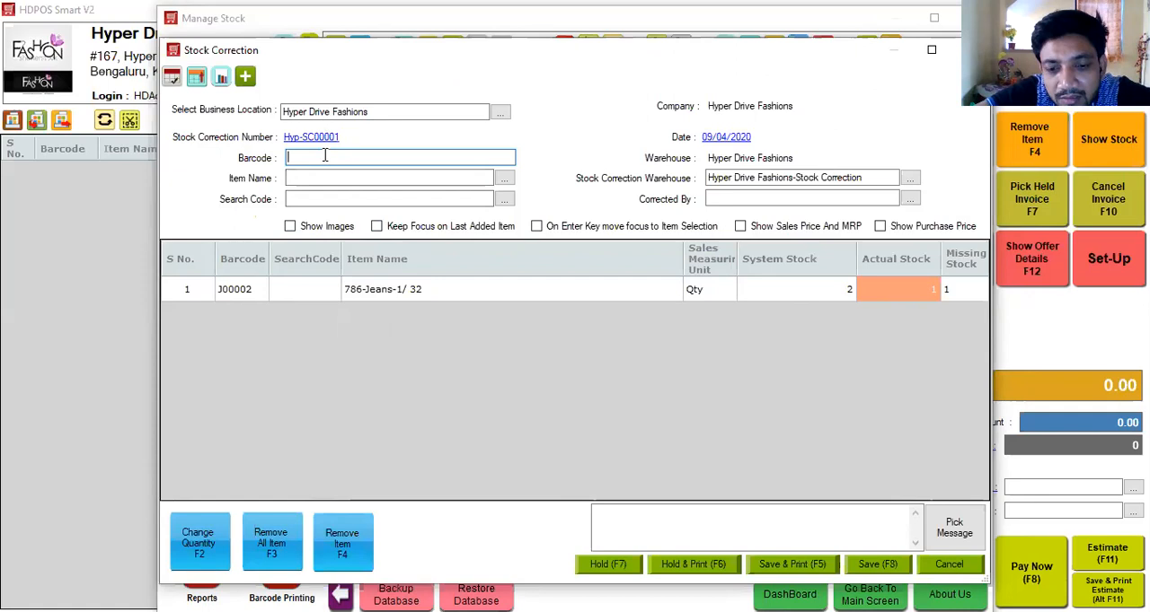
text(J00002)
key(Return)
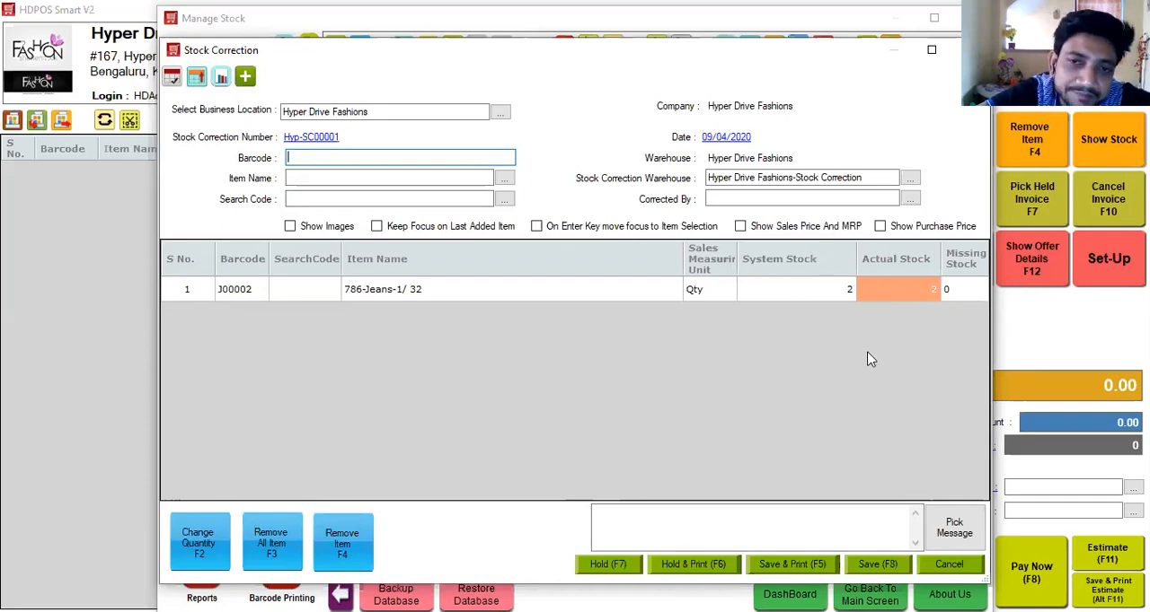
click(937, 566)
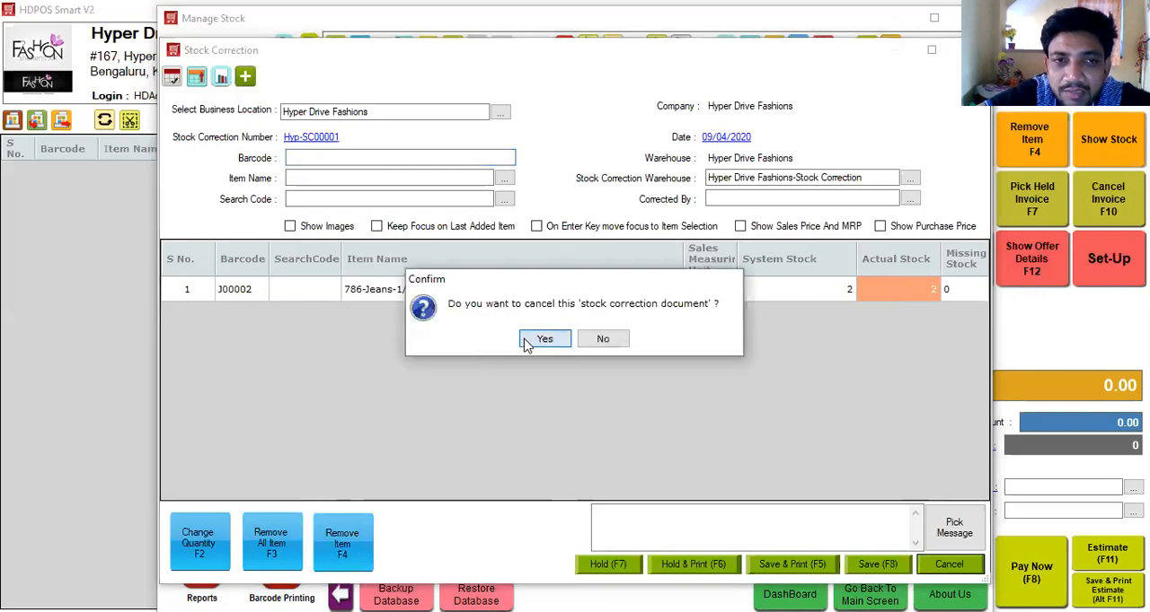
click(543, 339)
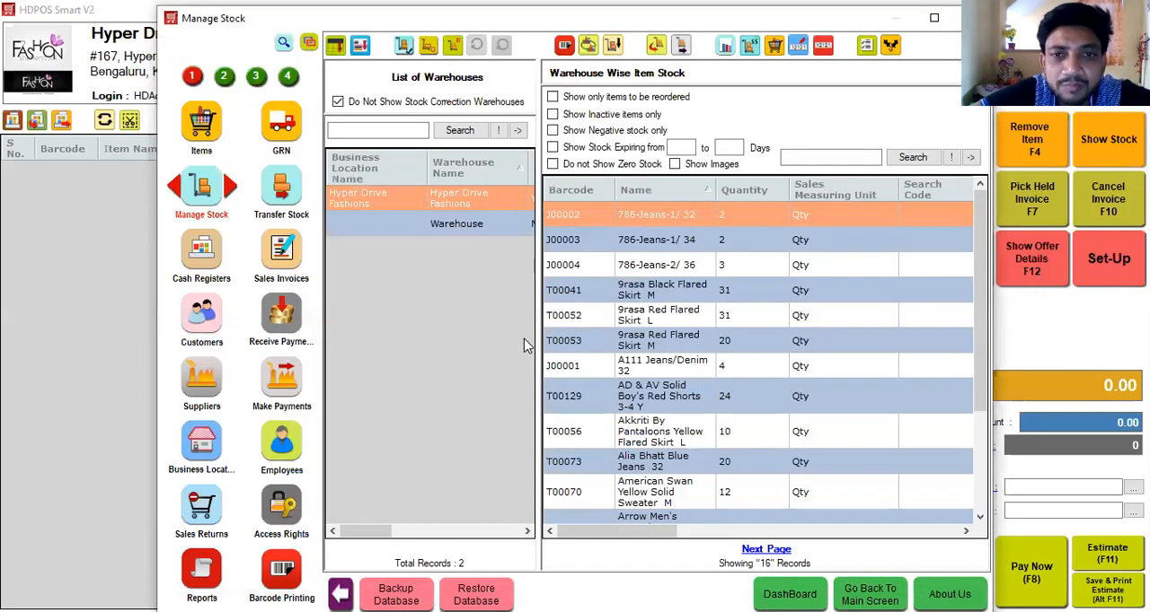
Search the modules for "offer" and begin a new offer of type Discount On Item.
click(282, 44)
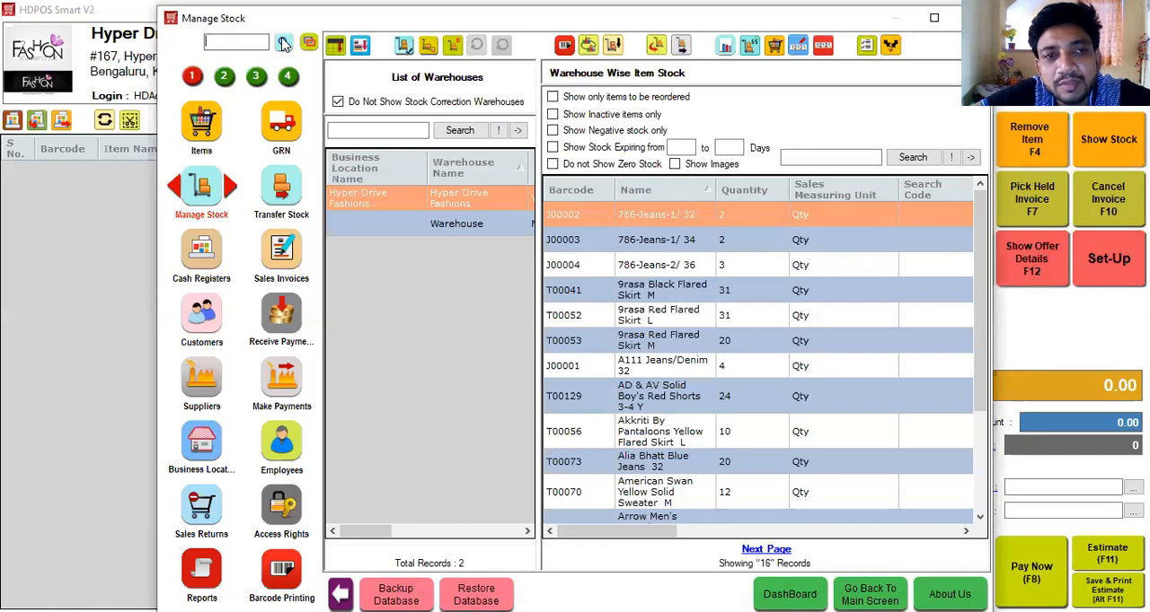
text(offer)
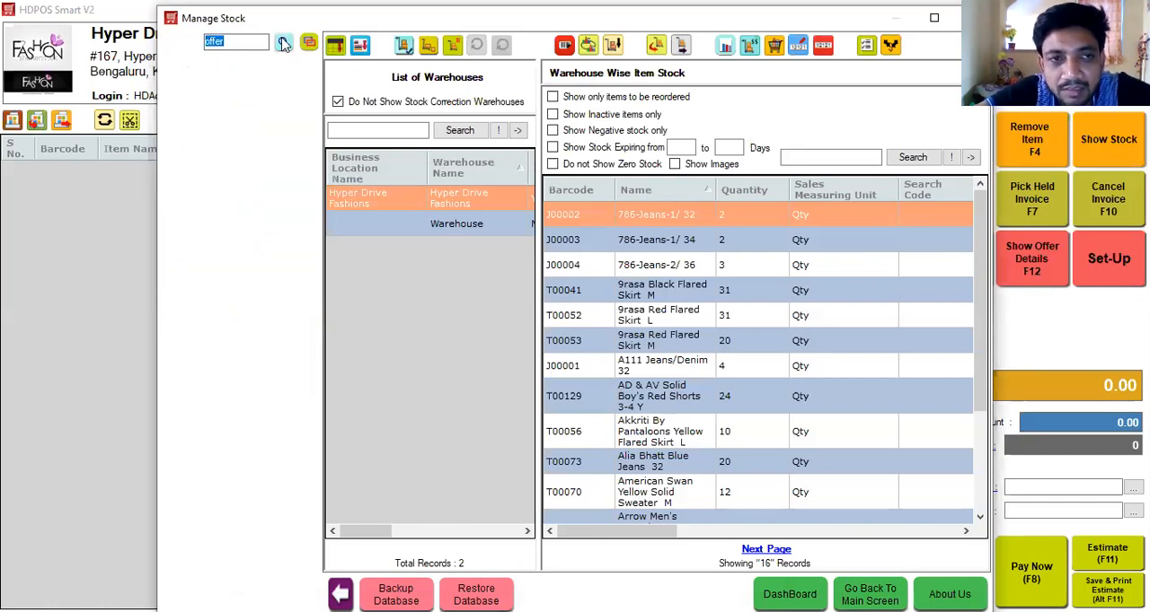
click(201, 83)
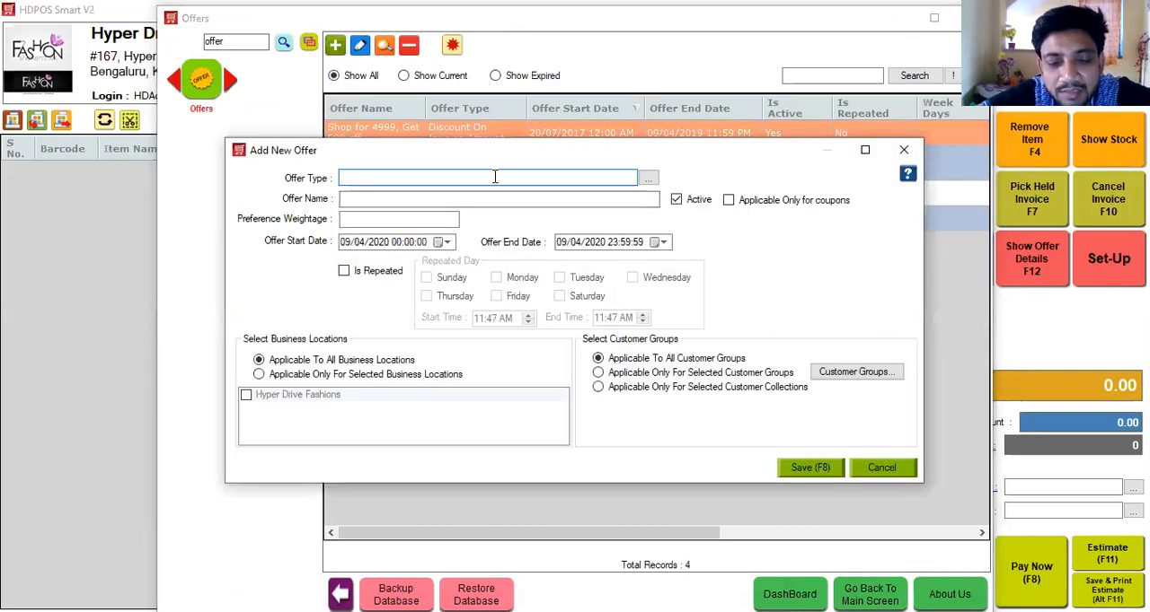
click(494, 177)
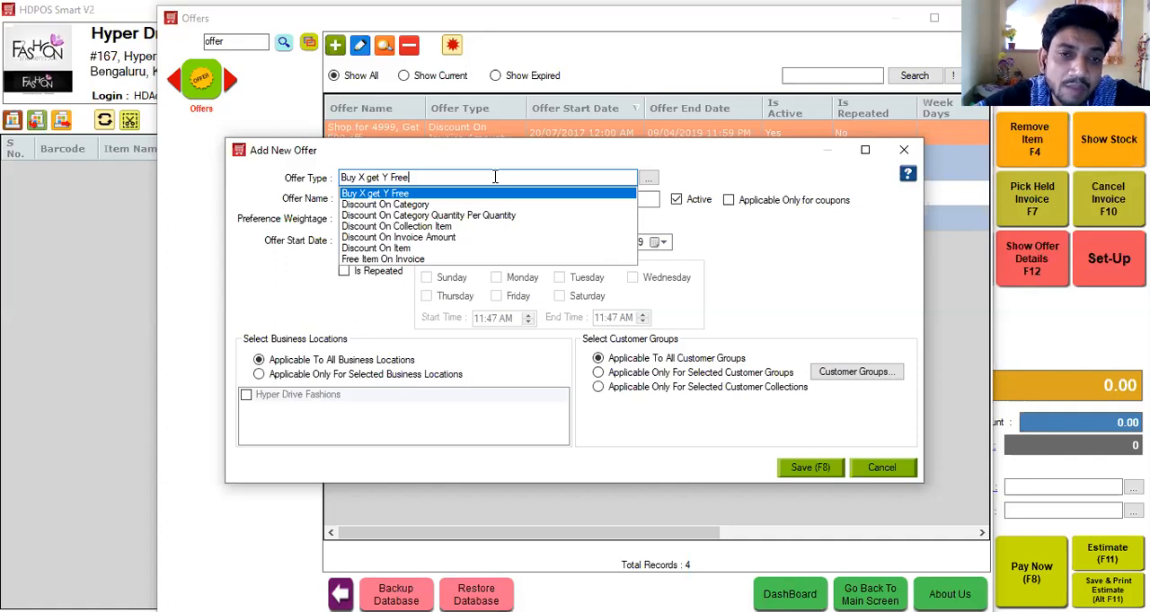
click(397, 248)
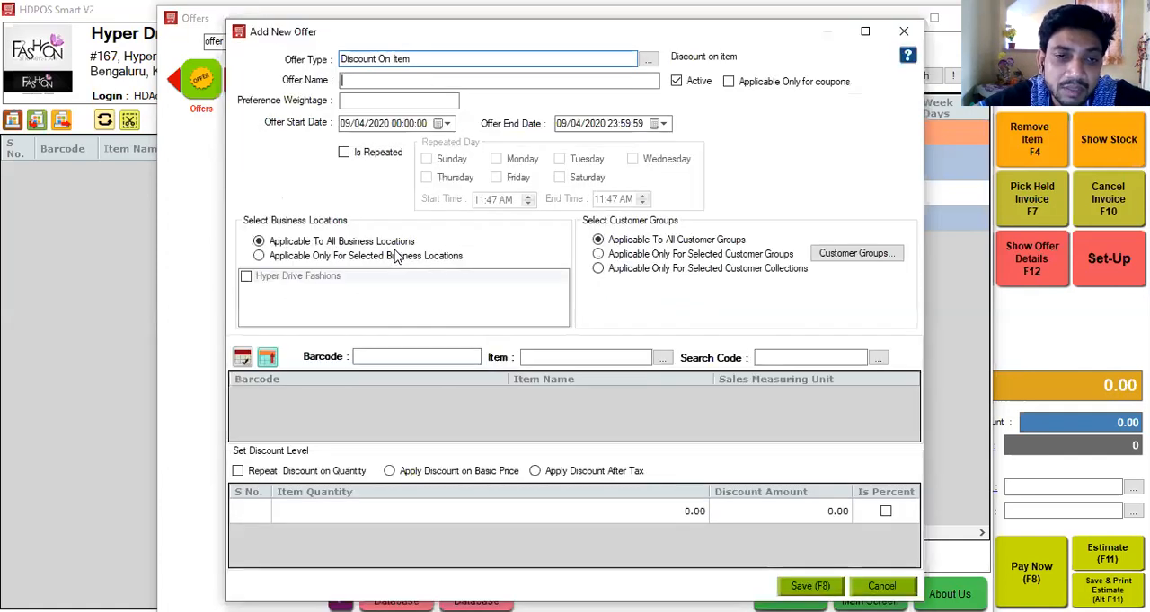
Name the offer "Buy more get more" and set its preference weightage to 11.
text(Buy more get more)
click(353, 100)
text(11)
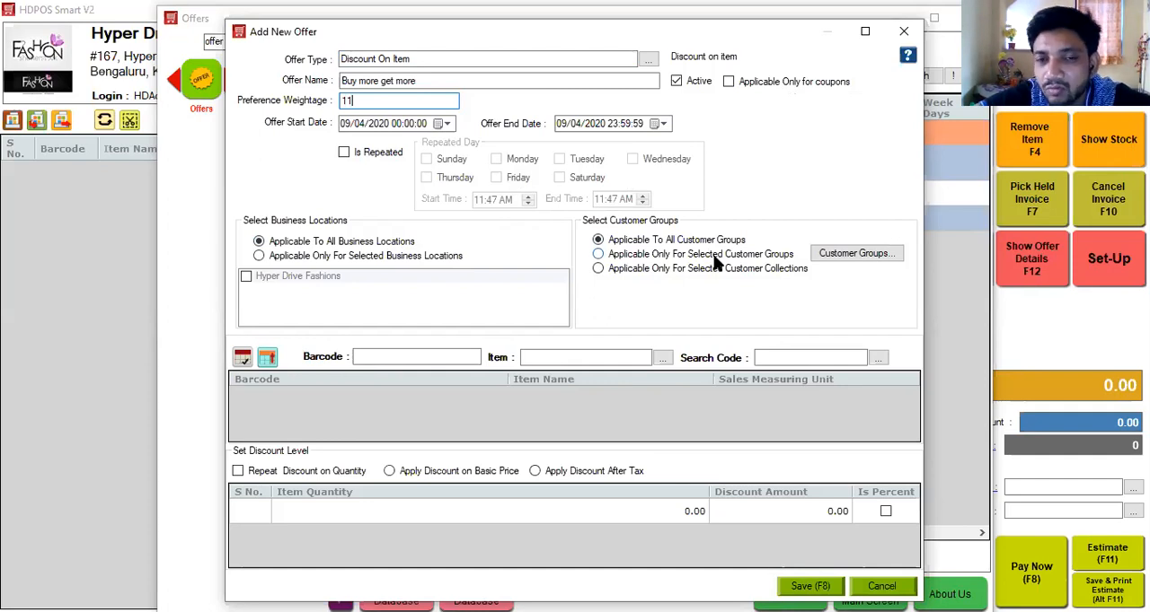
Add the item A111 Jeans/Denim 32 to the offer and apply the discount after tax.
click(617, 359)
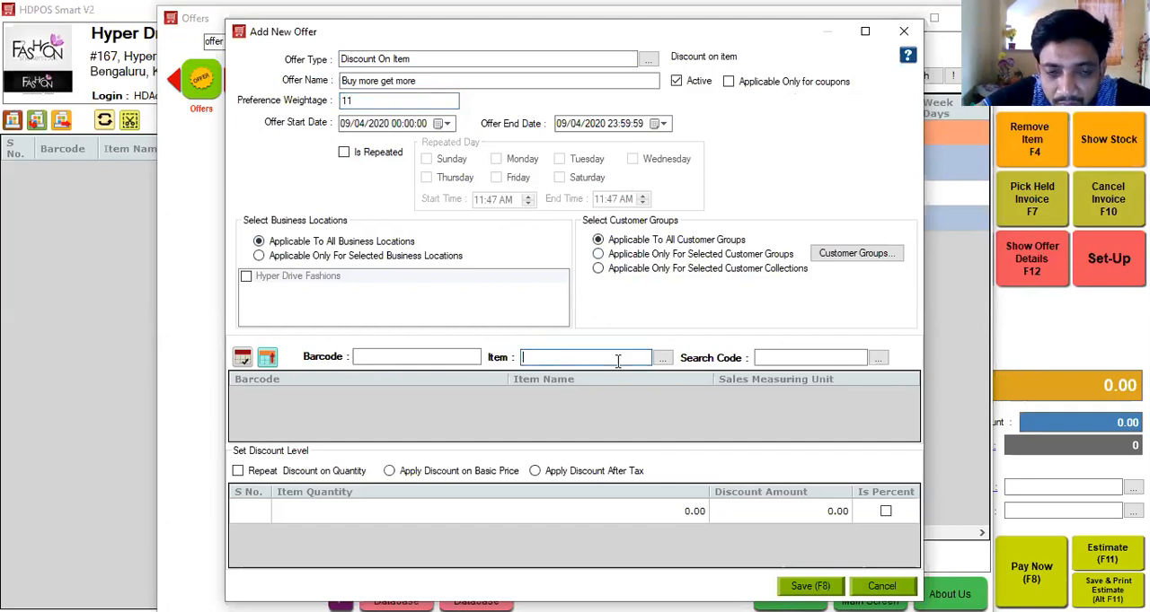
click(617, 358)
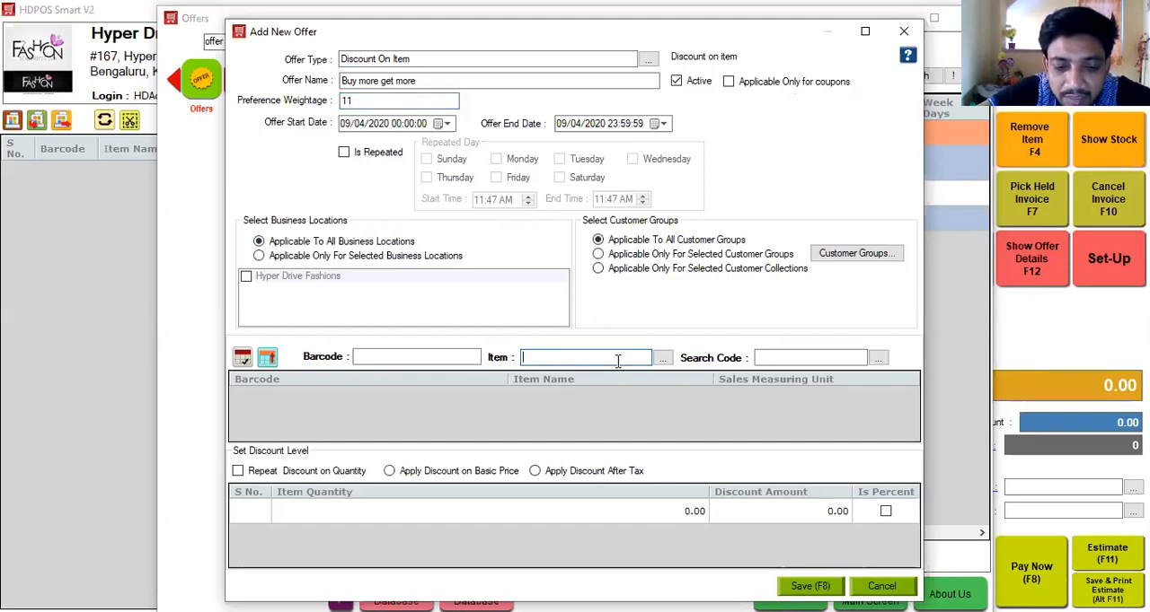
key(Down)
key(Return)
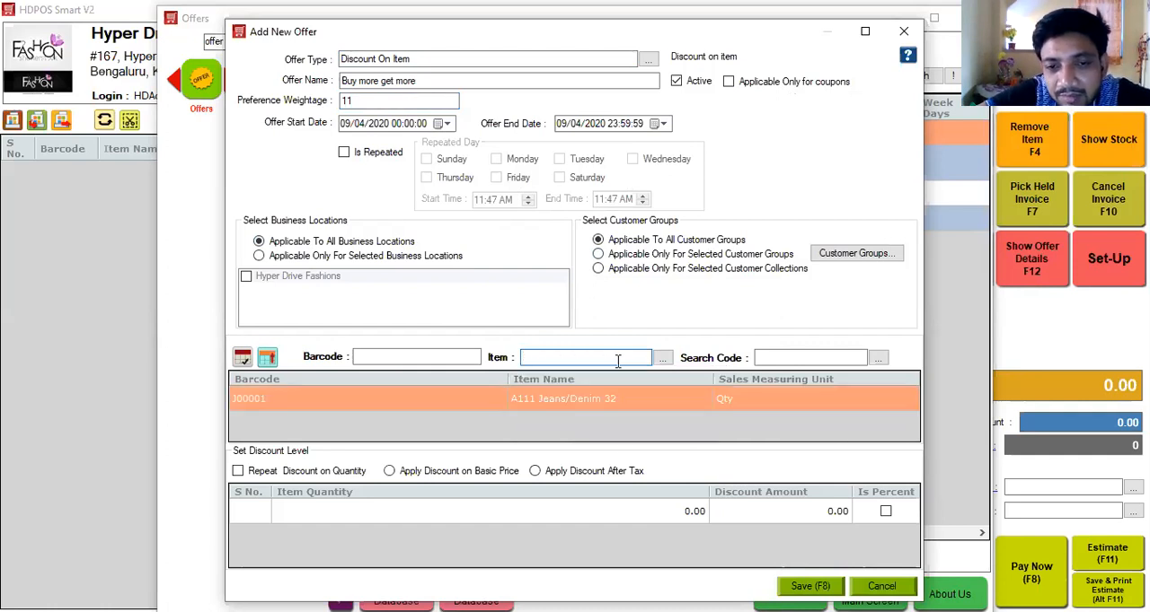
click(623, 473)
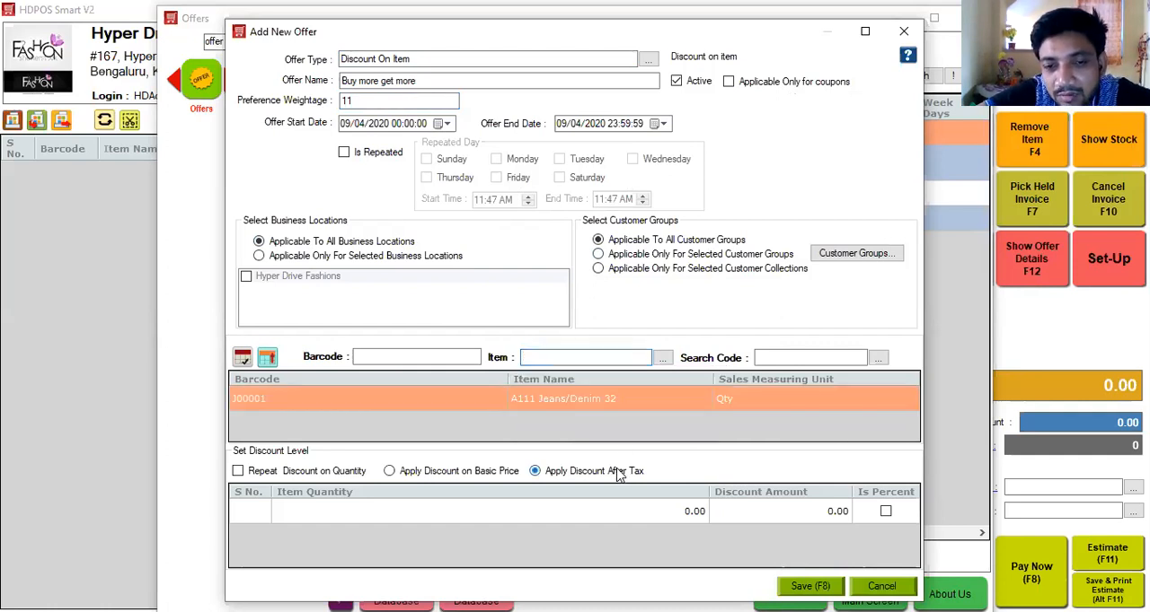
Define discount levels of 50 for quantity 2 and 100 for quantity 3, and save the offer.
click(647, 516)
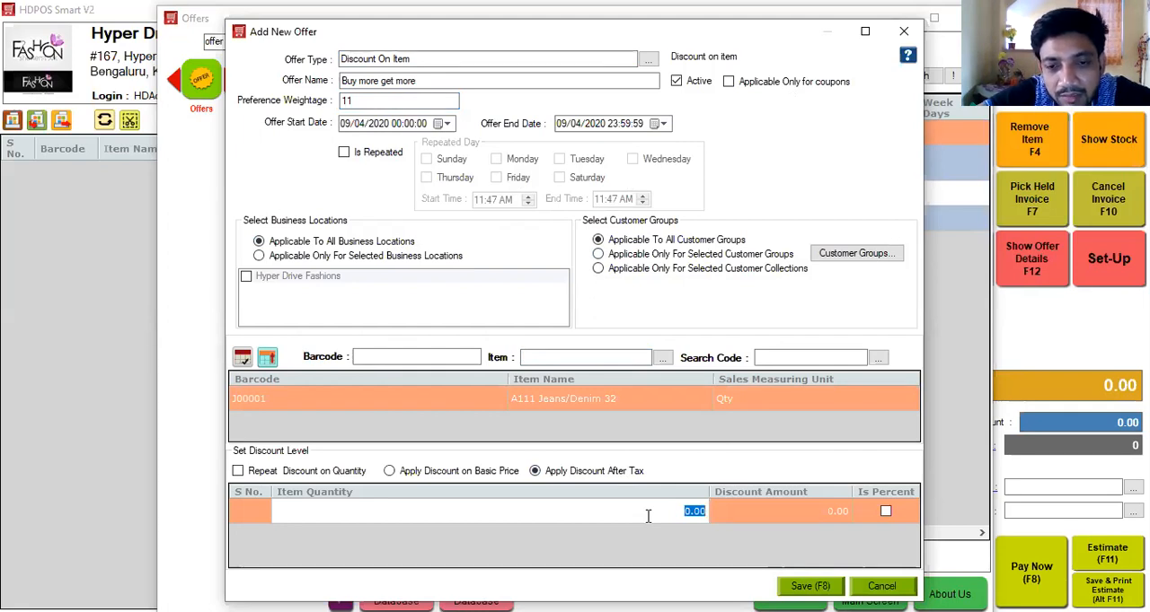
text(2)
click(791, 512)
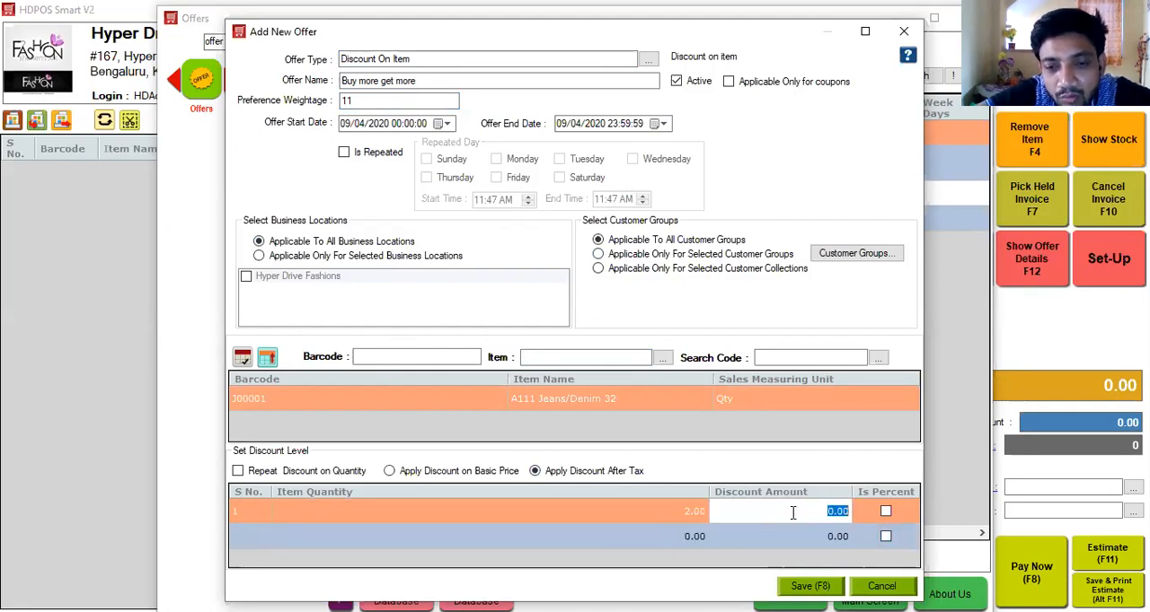
text(50)
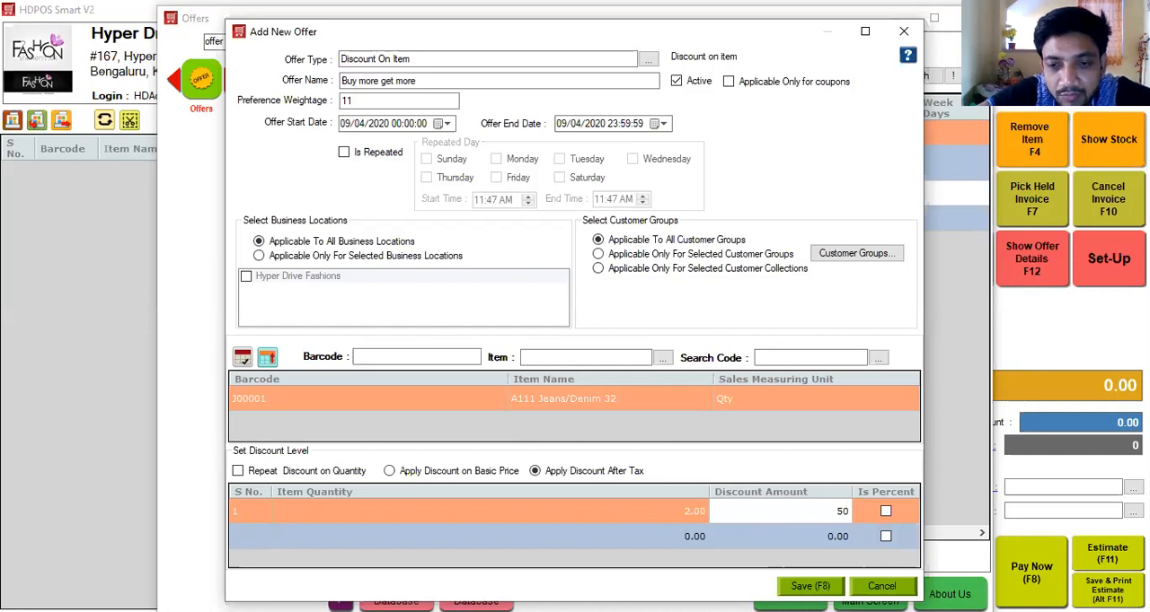
click(654, 543)
text(3)
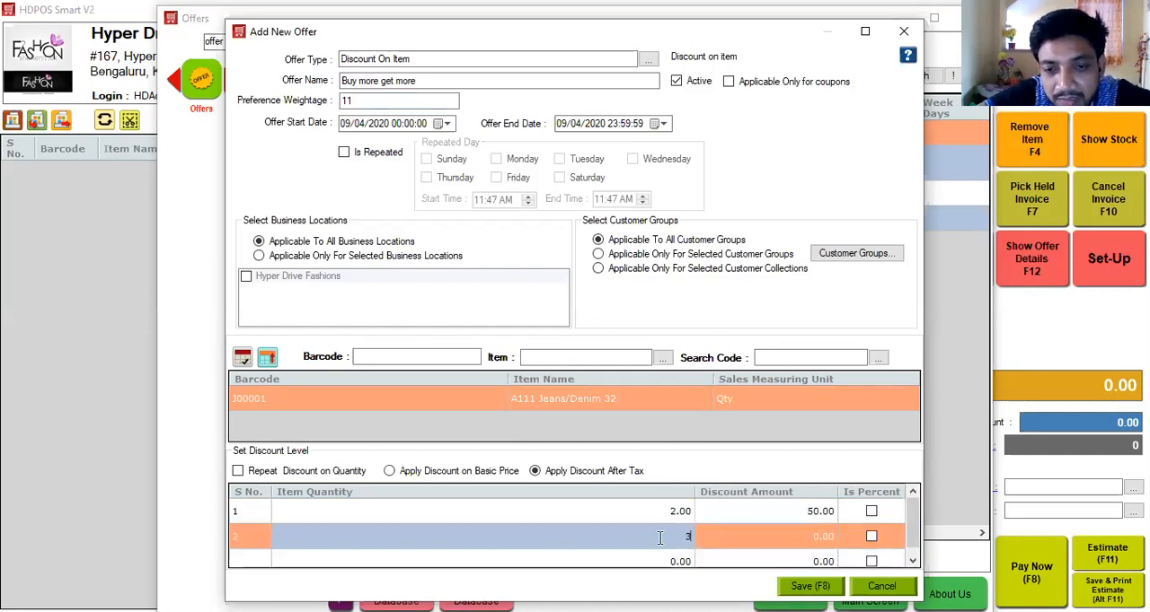
click(781, 542)
text(100)
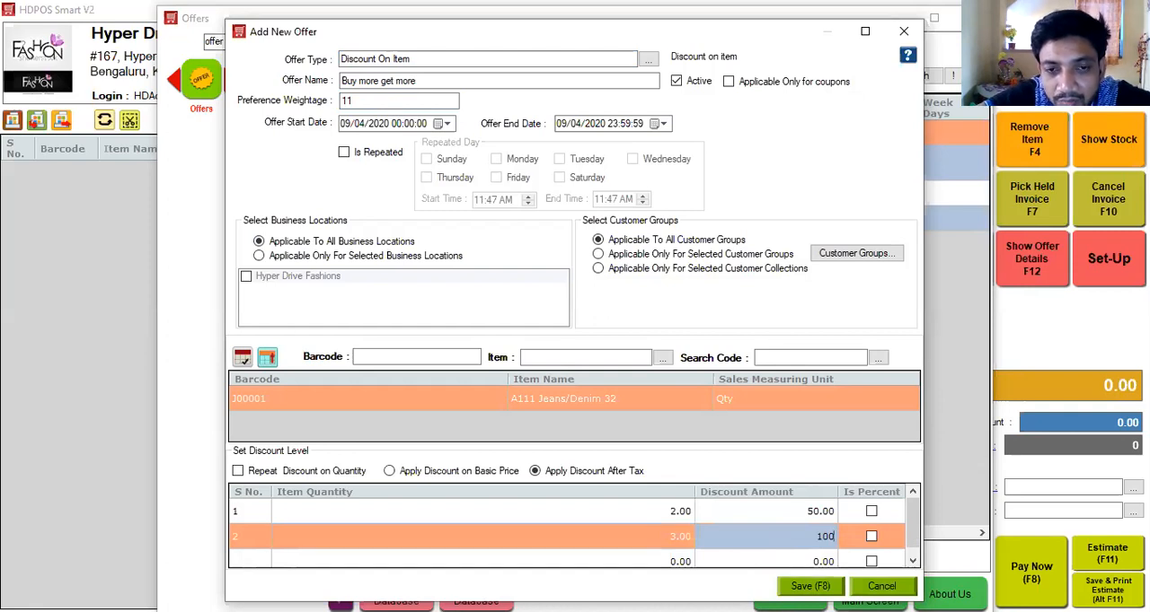
key(Tab)
key(F8)
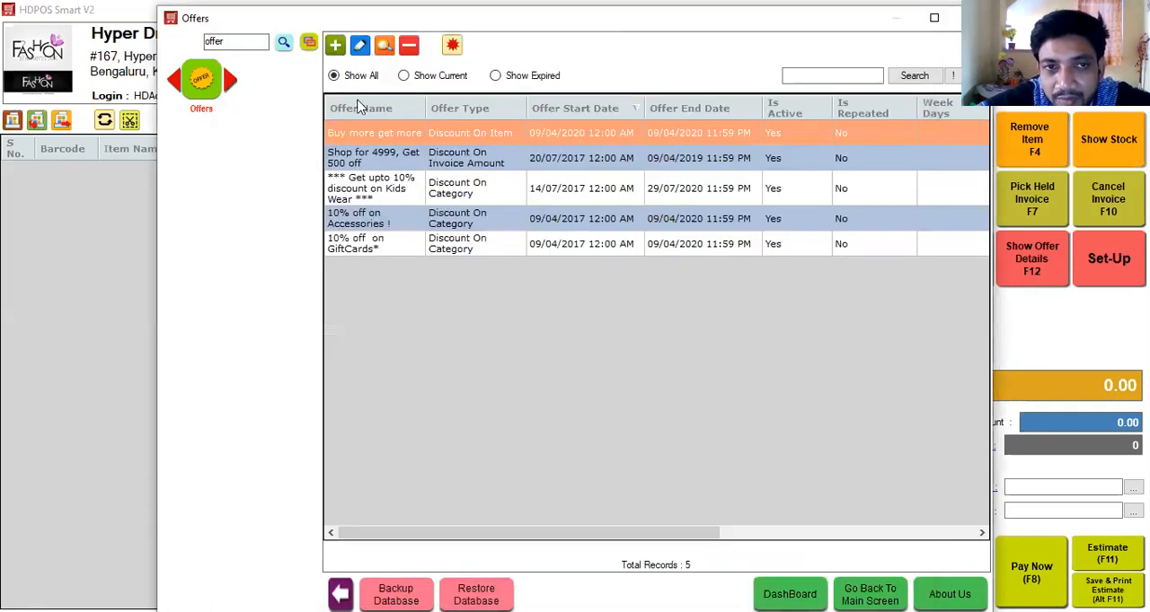
Replace the module search text with "lo" to find the Loyalty Points module.
double_click(229, 46)
key(BackSpace)
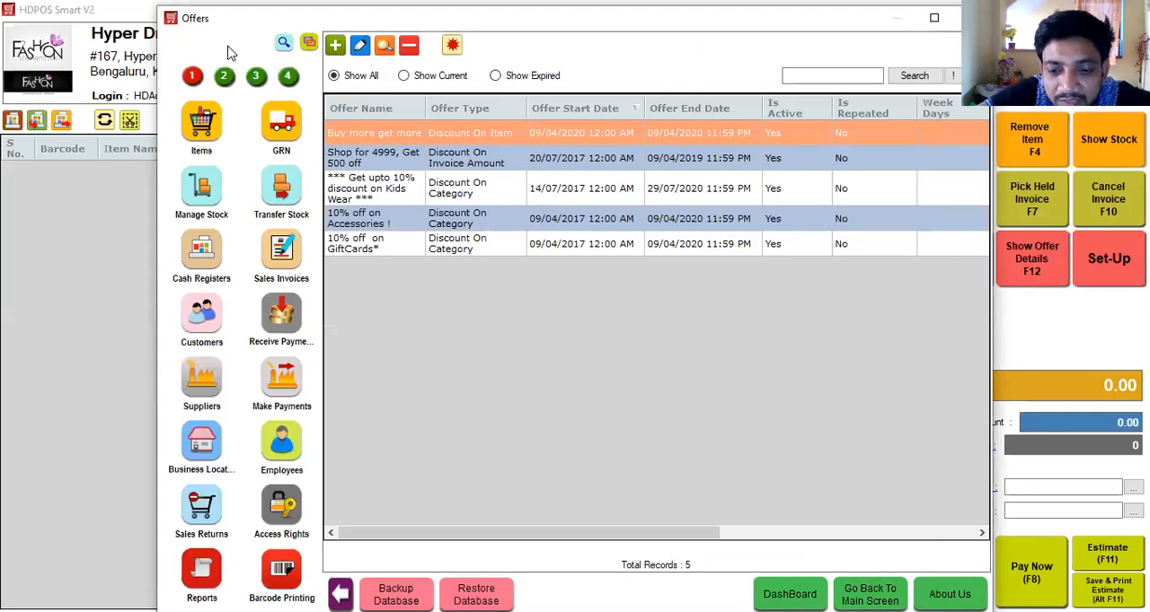
click(229, 45)
text(lo)
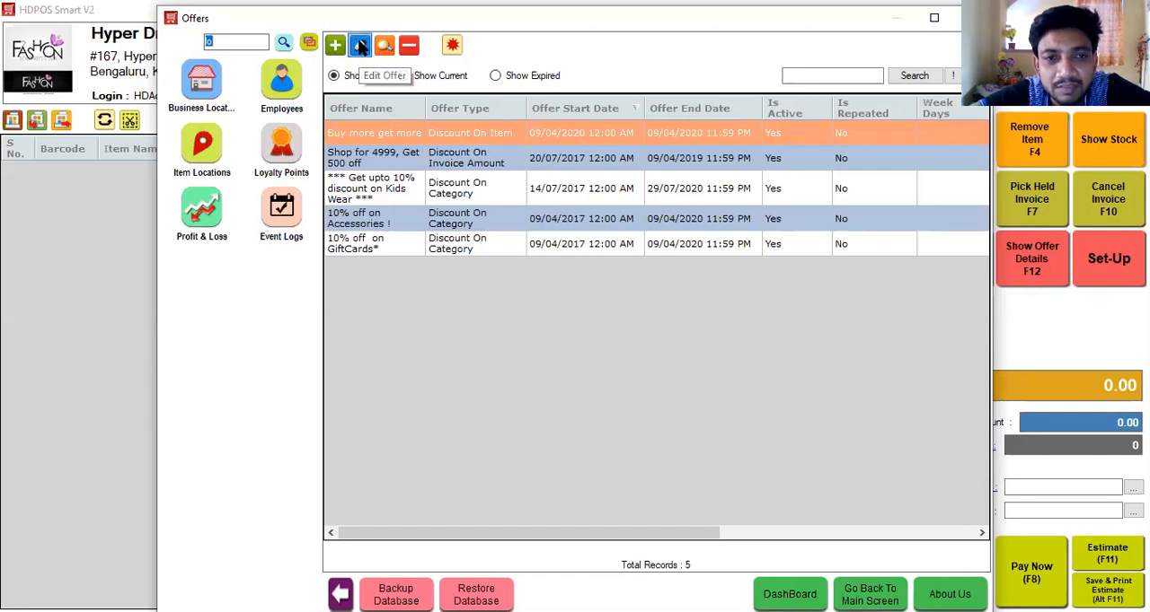
Review the settings of the "Buy more get more" offer without changing them, and open the Loyalty Points list.
click(361, 47)
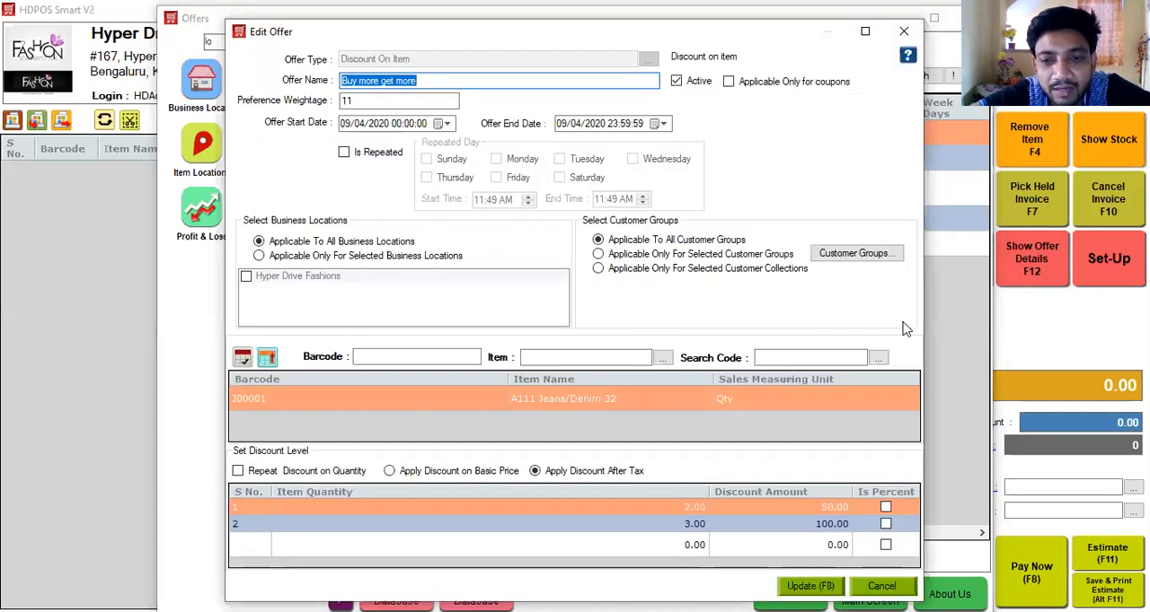
click(893, 582)
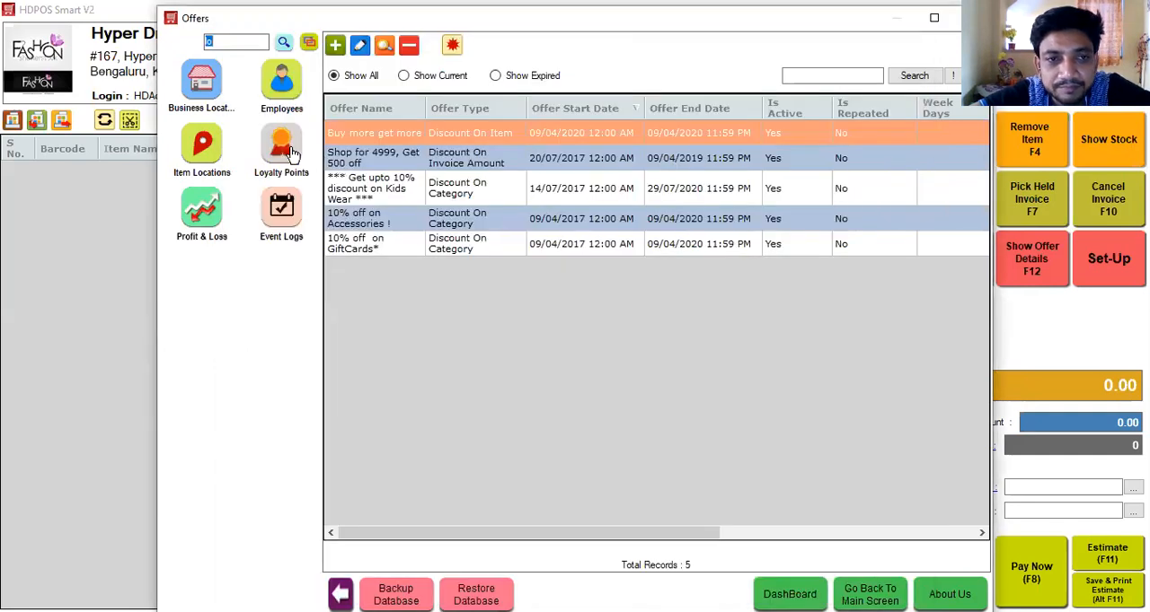
click(269, 145)
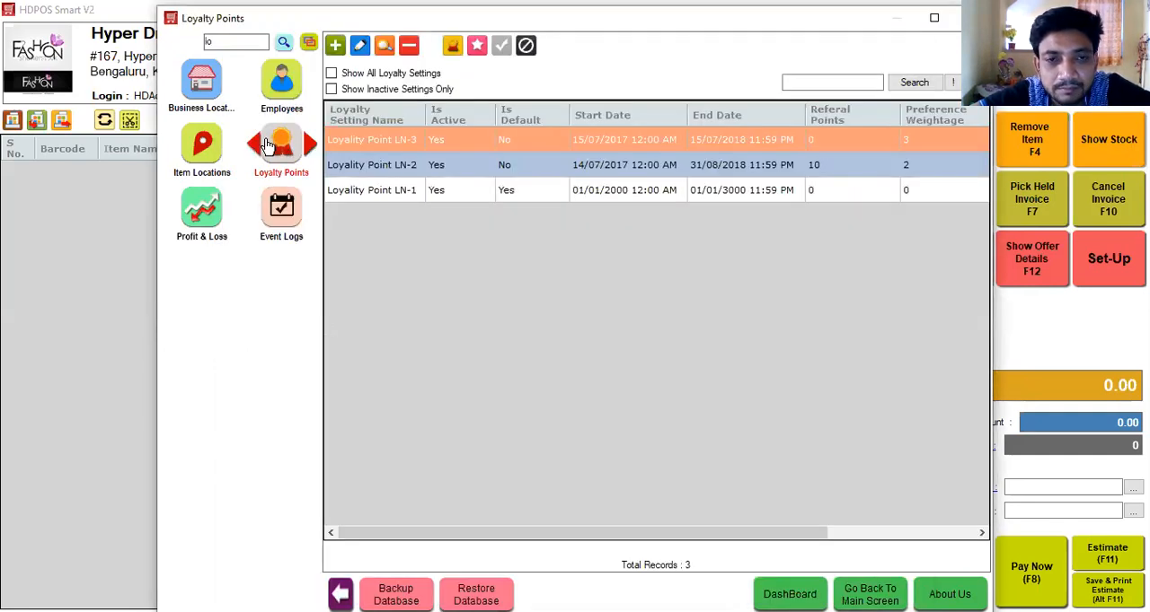
Review the loyalty redemption rule settings and close them without saving.
click(452, 49)
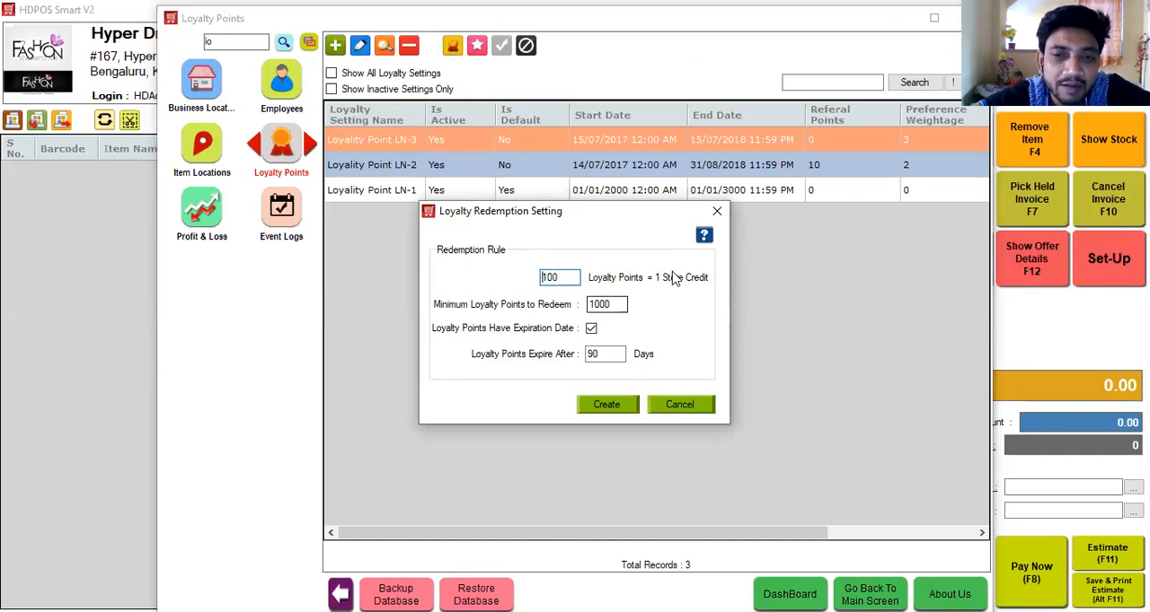
click(716, 213)
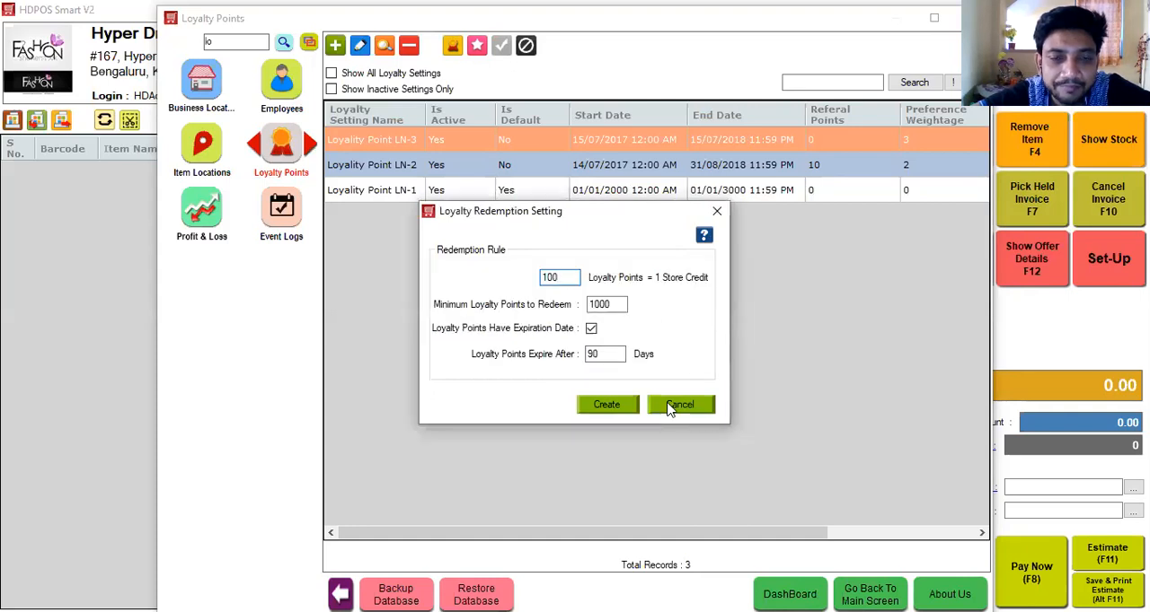
click(668, 405)
click(544, 339)
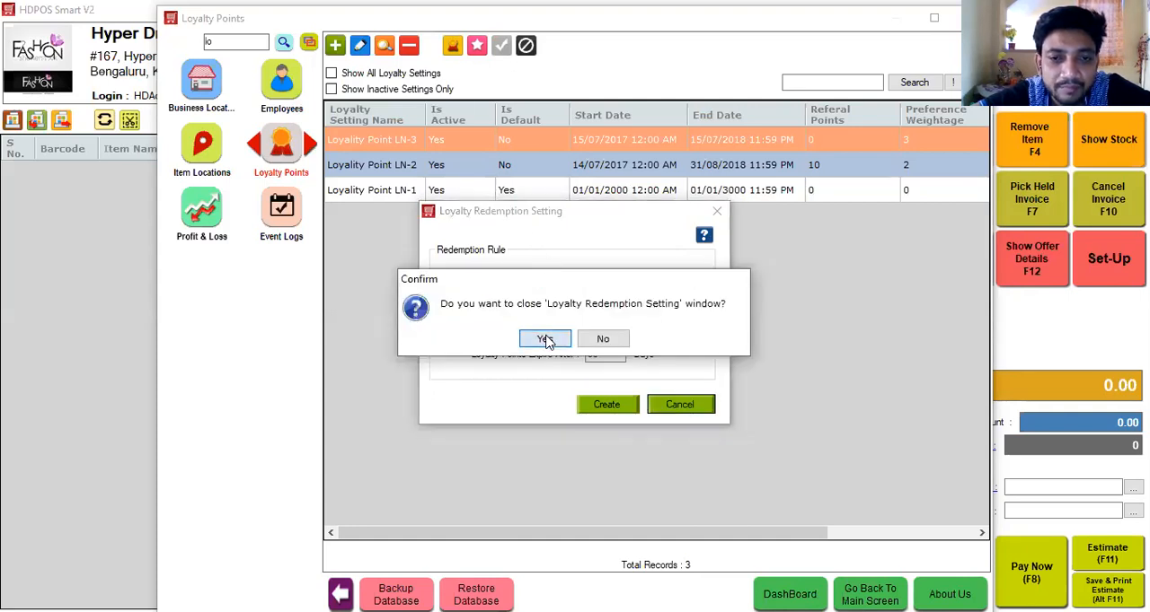
Review the invoice range and flat range points of the Loyality Point LN-3 setting, and close it without updating.
click(359, 50)
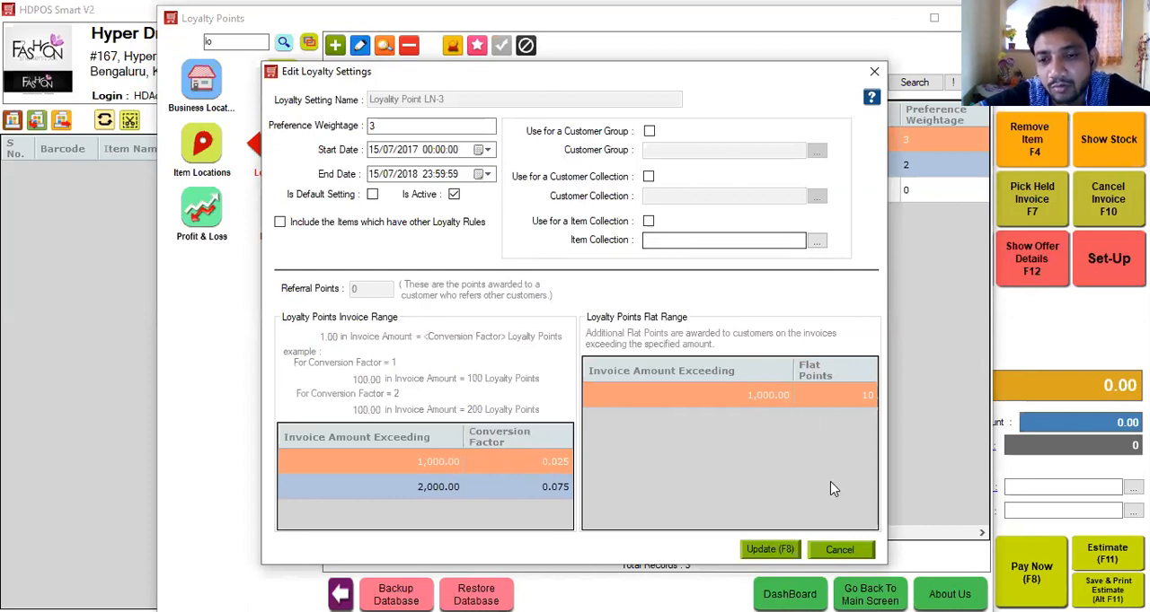
click(840, 550)
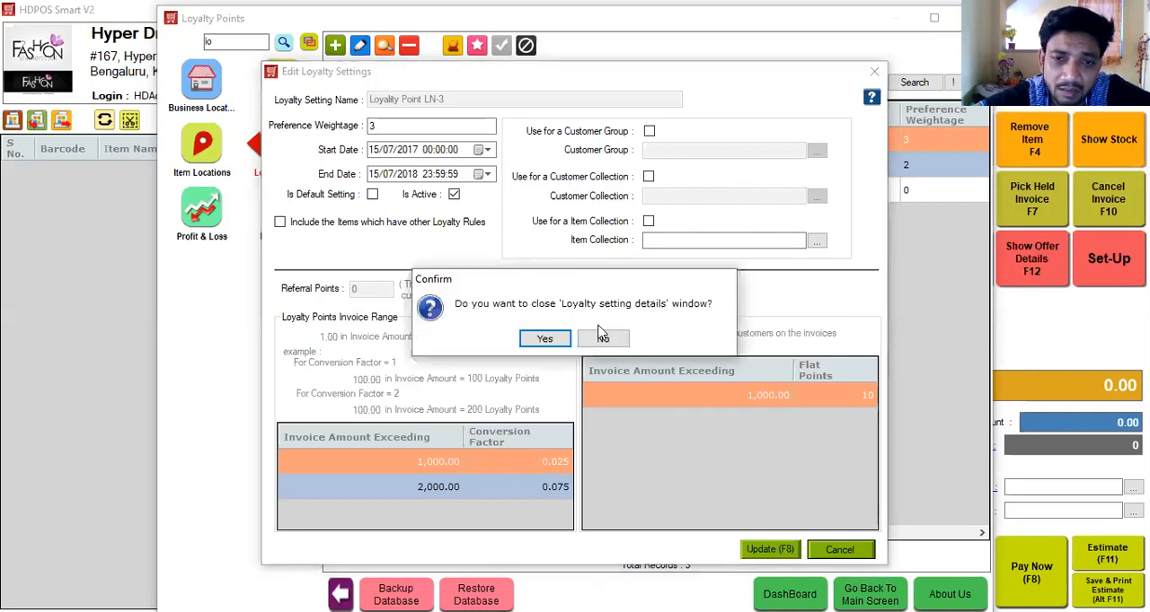
click(547, 351)
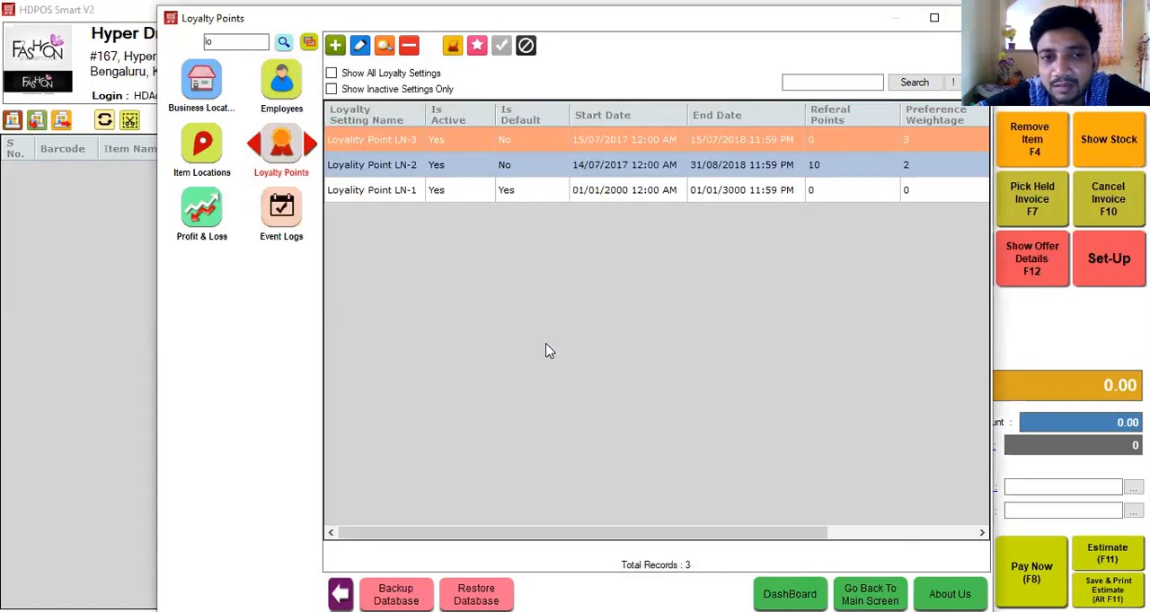
Clear the module search and leave the set-up window for the billing screen.
key(BackSpace)
key(BackSpace)
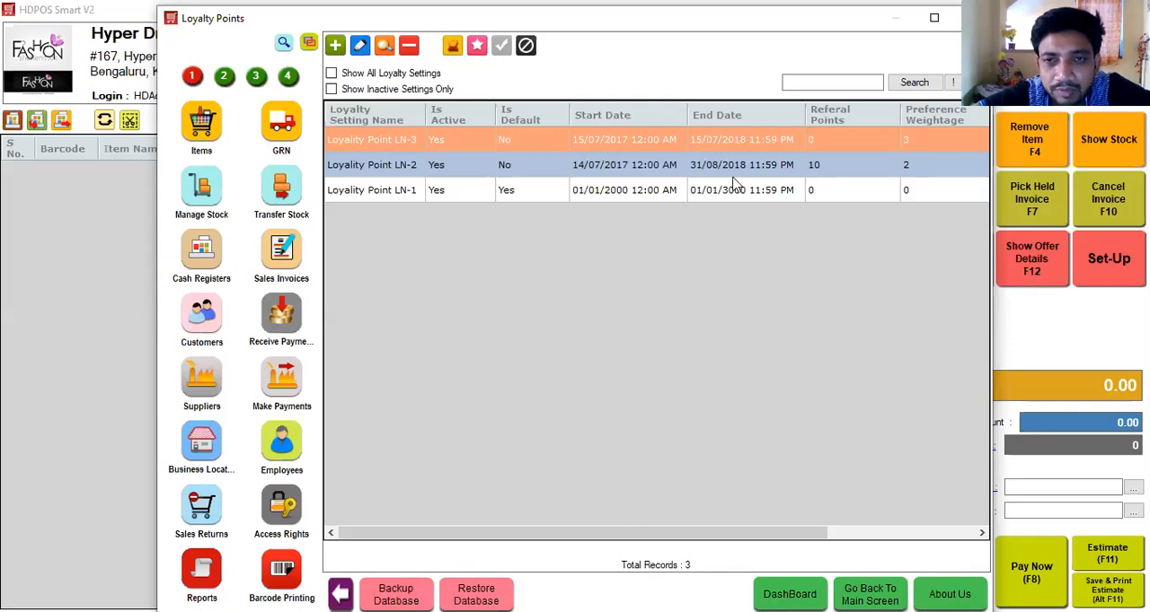
key(Escape)
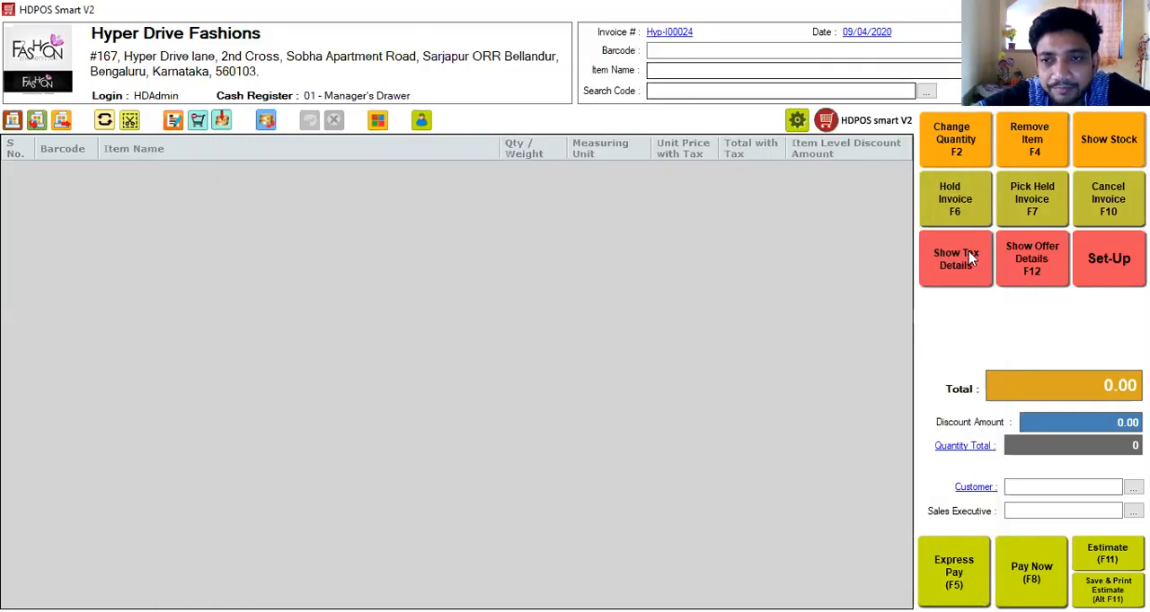
Show the offer details on the billing screen and add the item A111 Jeans/Denim 32 to the invoice.
click(1032, 259)
click(692, 71)
text(ans/Denim 32)
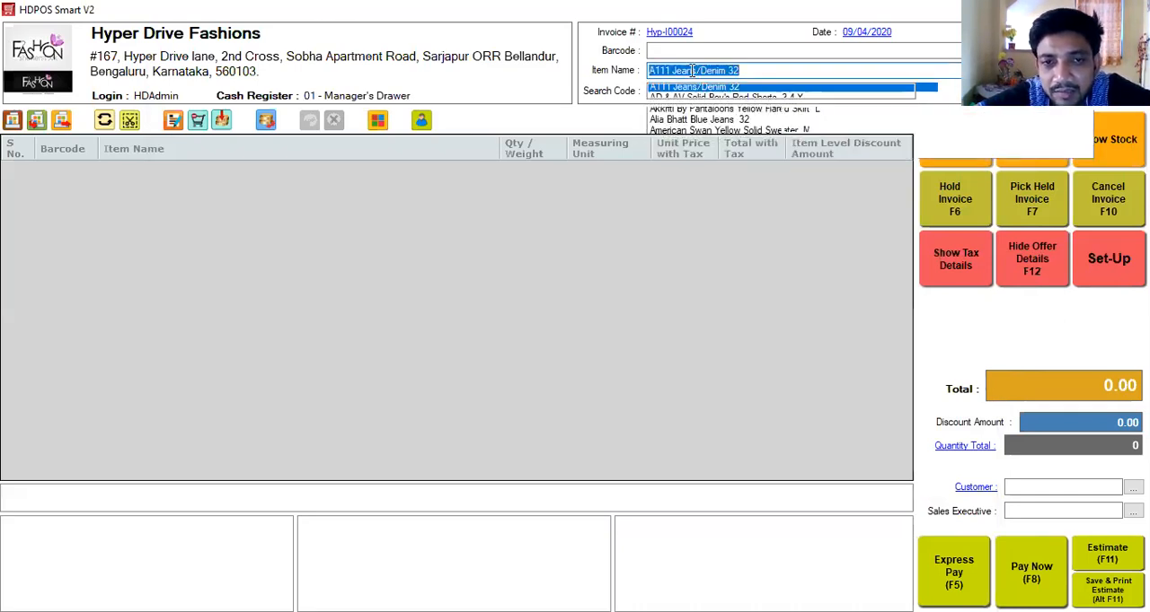
key(Return)
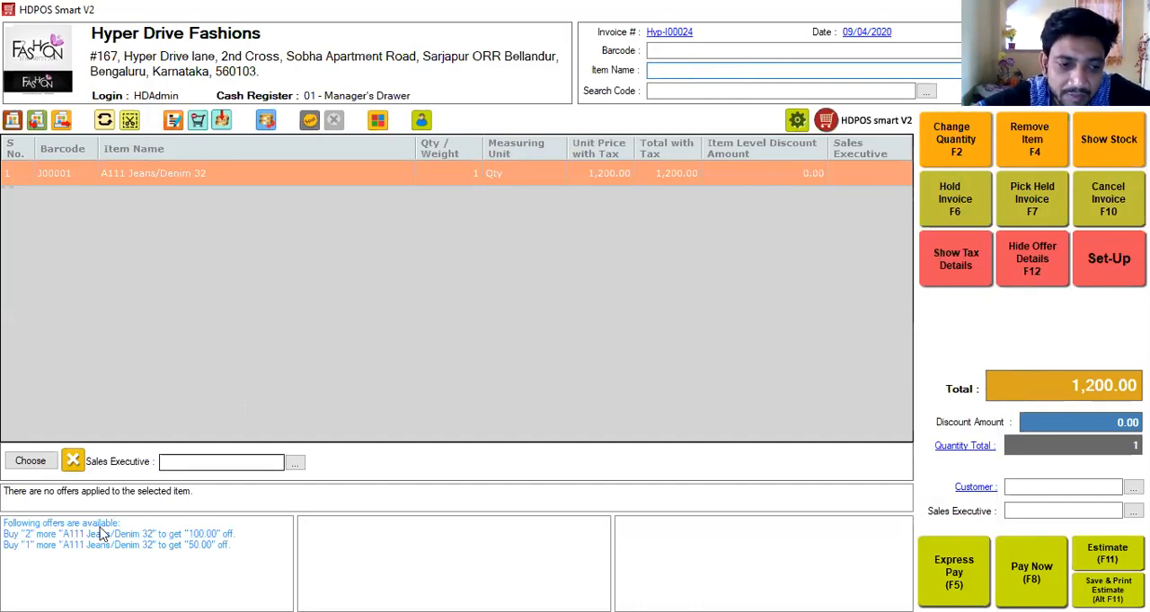
mouse_move(77, 536)
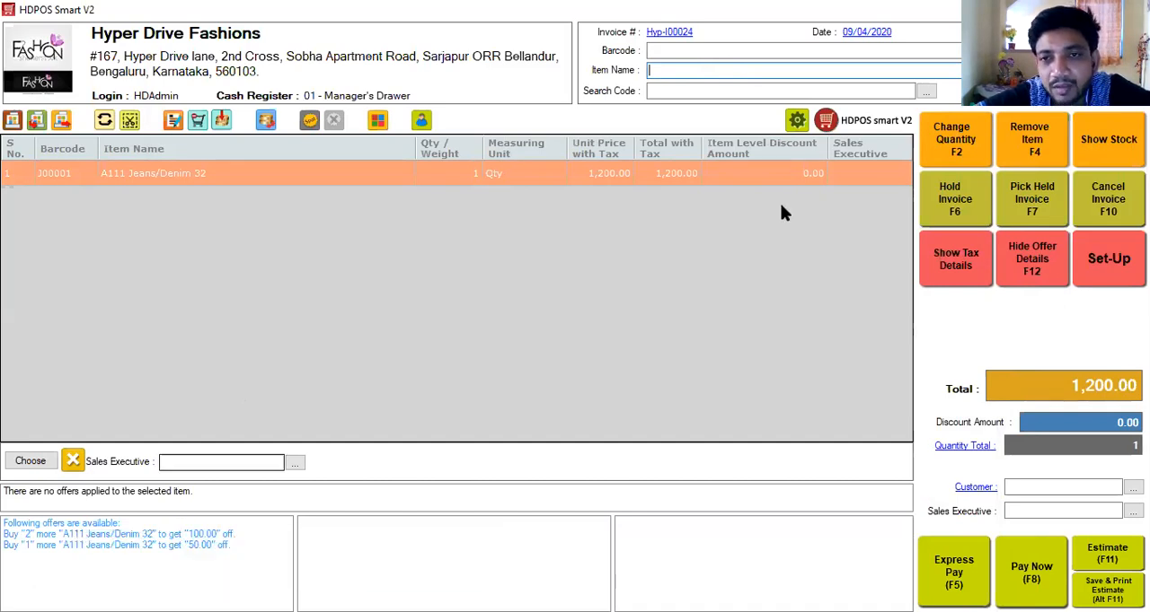
Change the quantity of A111 Jeans/Denim 32 to 2.
click(946, 156)
text(2)
key(Return)
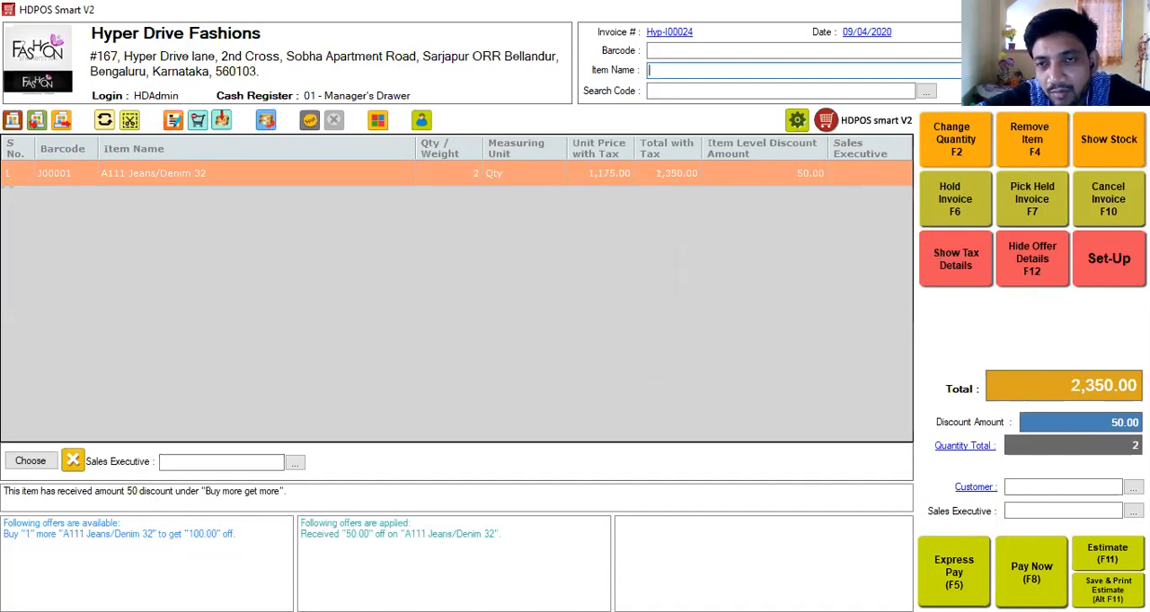
Change the quantity of A111 Jeans/Denim 32 to 3.
click(959, 141)
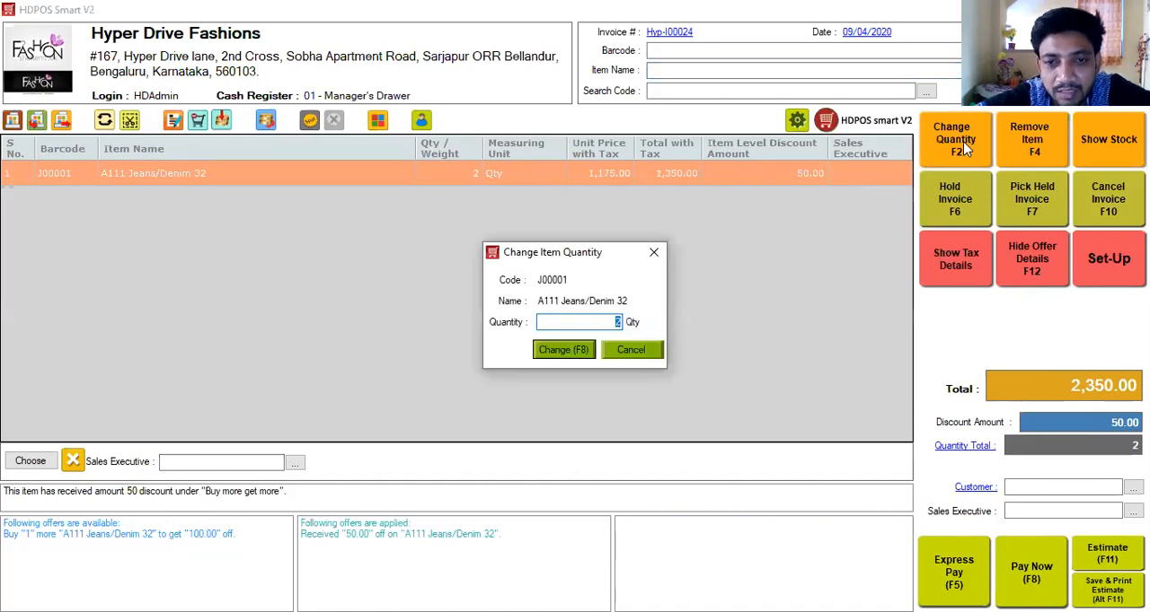
text(3)
key(Return)
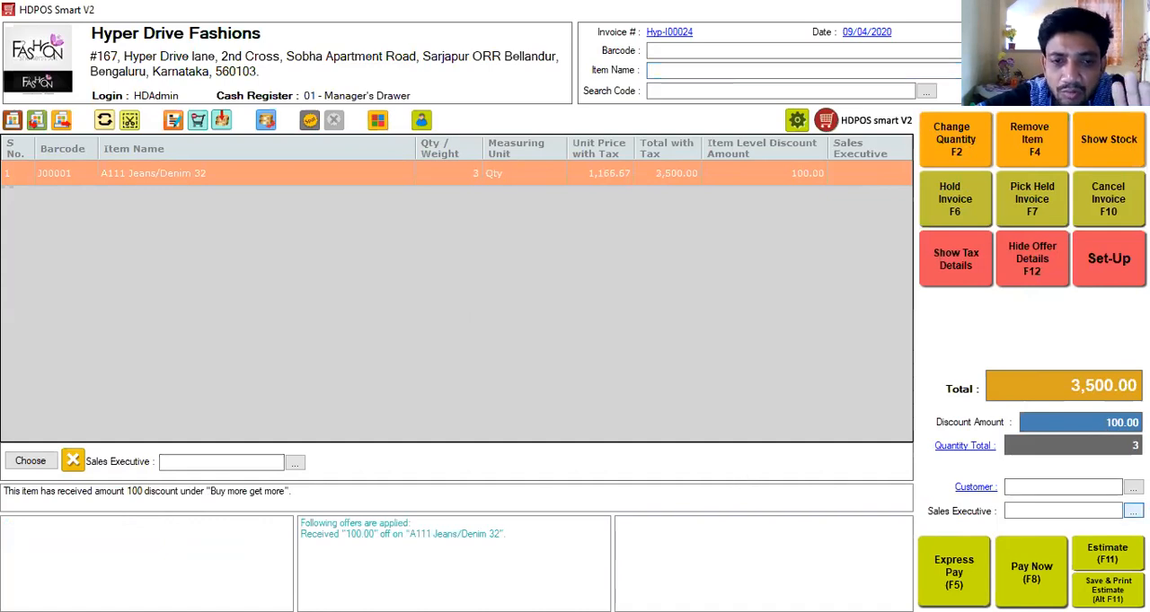
Review the first listed employee's record and assign that employee as the sales executive for the whole invoice.
click(1132, 511)
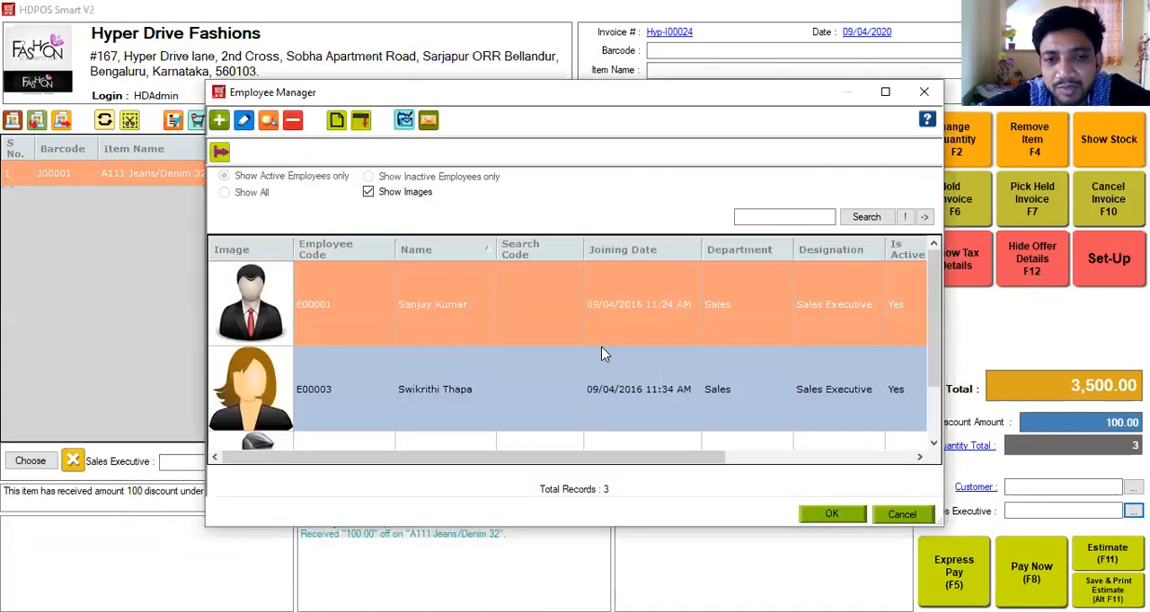
click(252, 129)
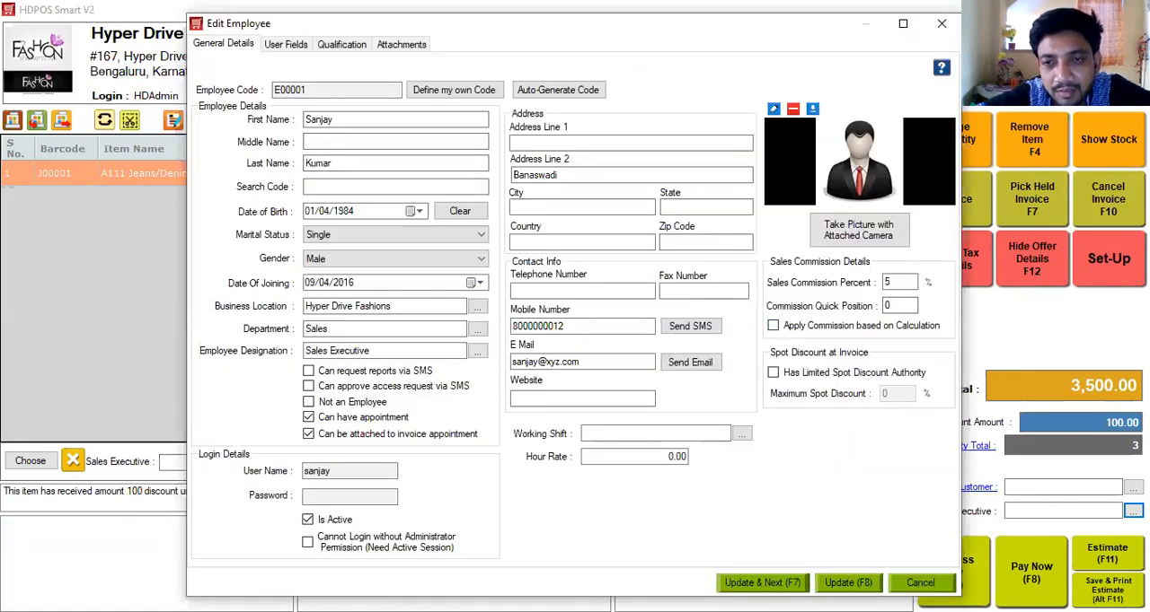
click(848, 582)
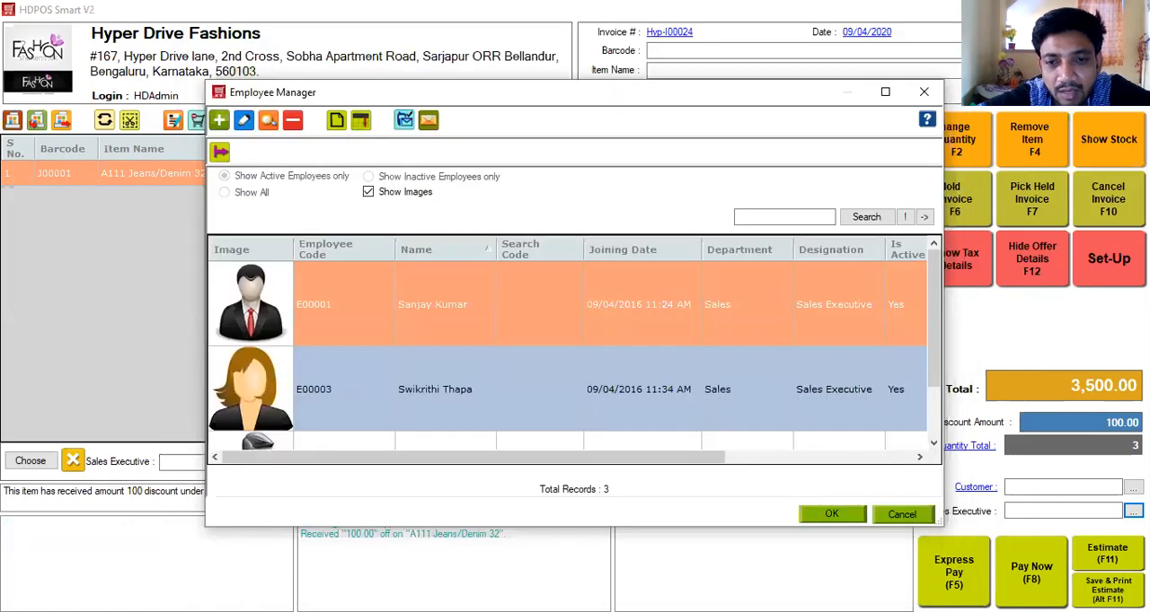
click(854, 523)
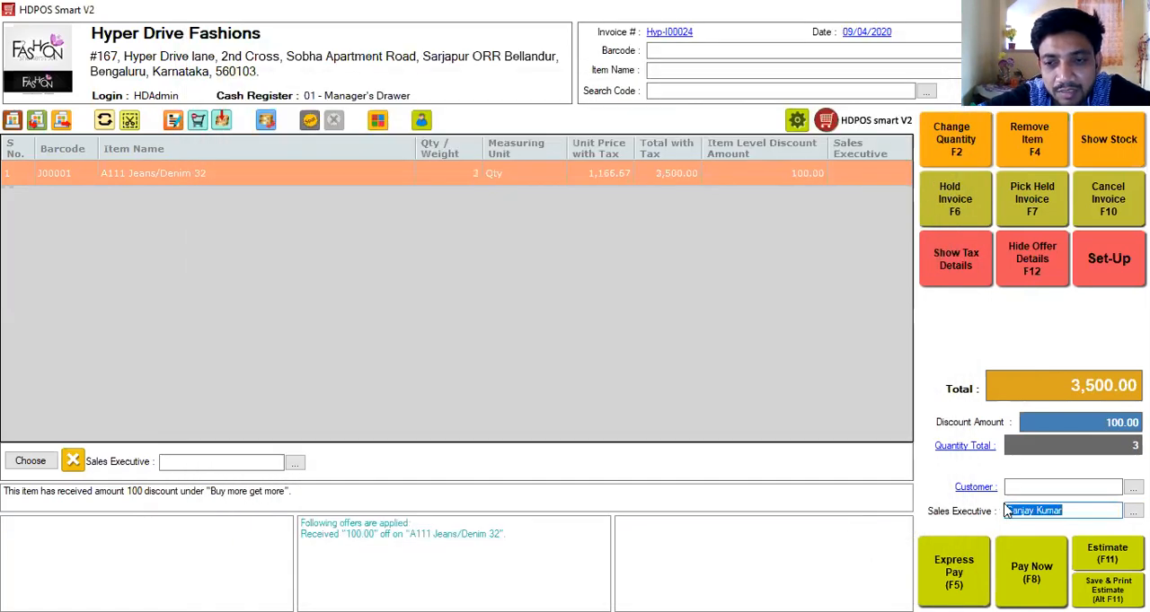
Assign the first listed sales executive to the A111 Jeans/Denim 32 line and clear the invoice-level sales executive.
click(206, 459)
key(Down)
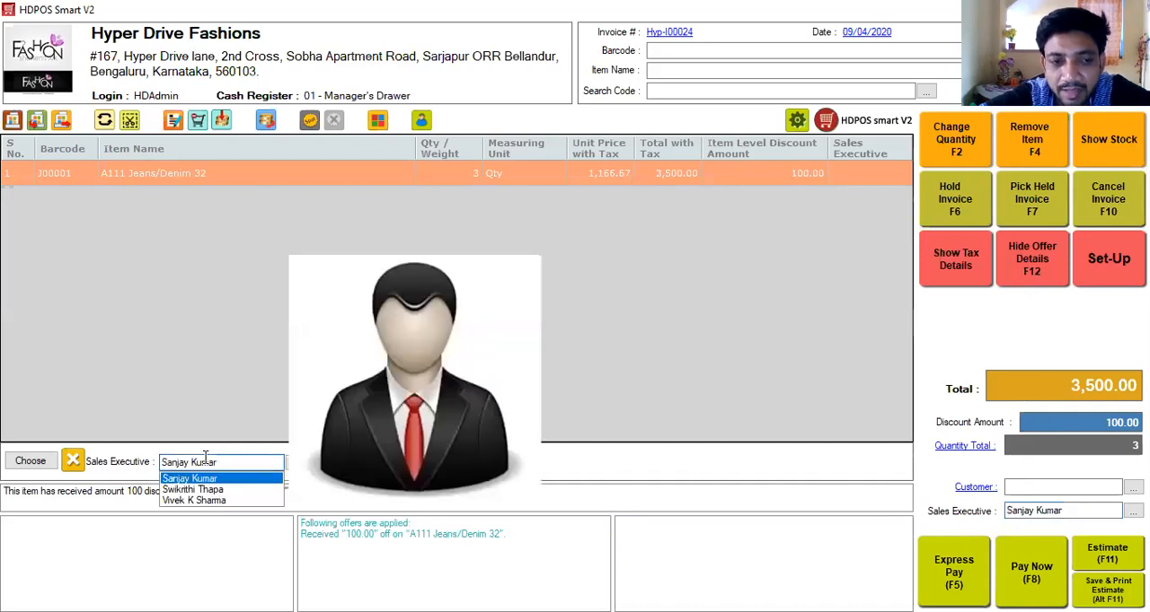
key(Return)
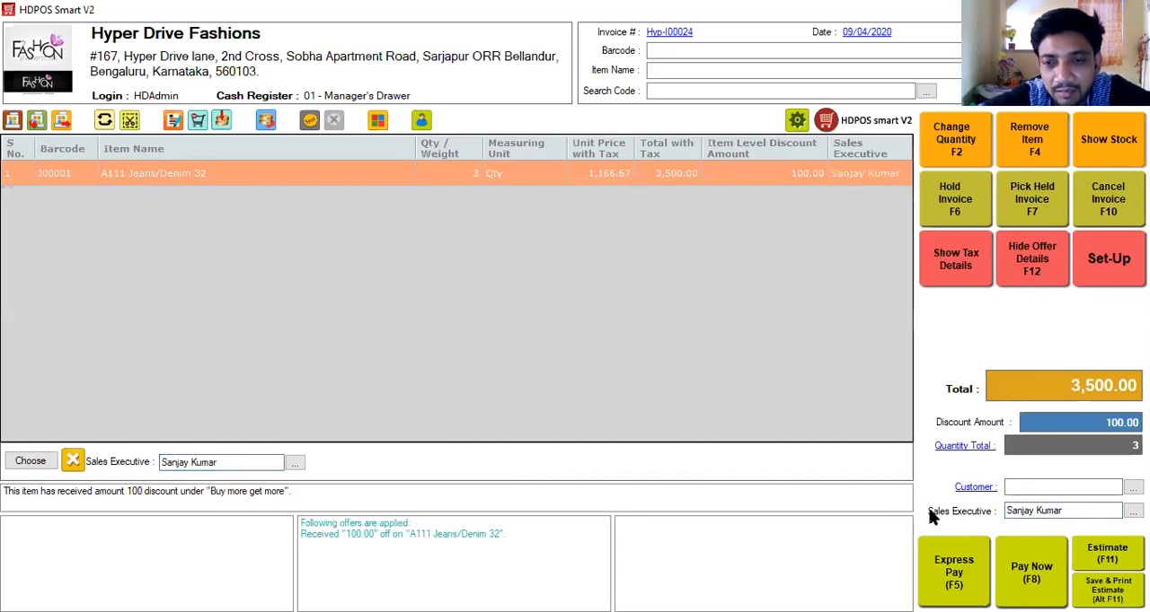
drag(1064, 513, 998, 513)
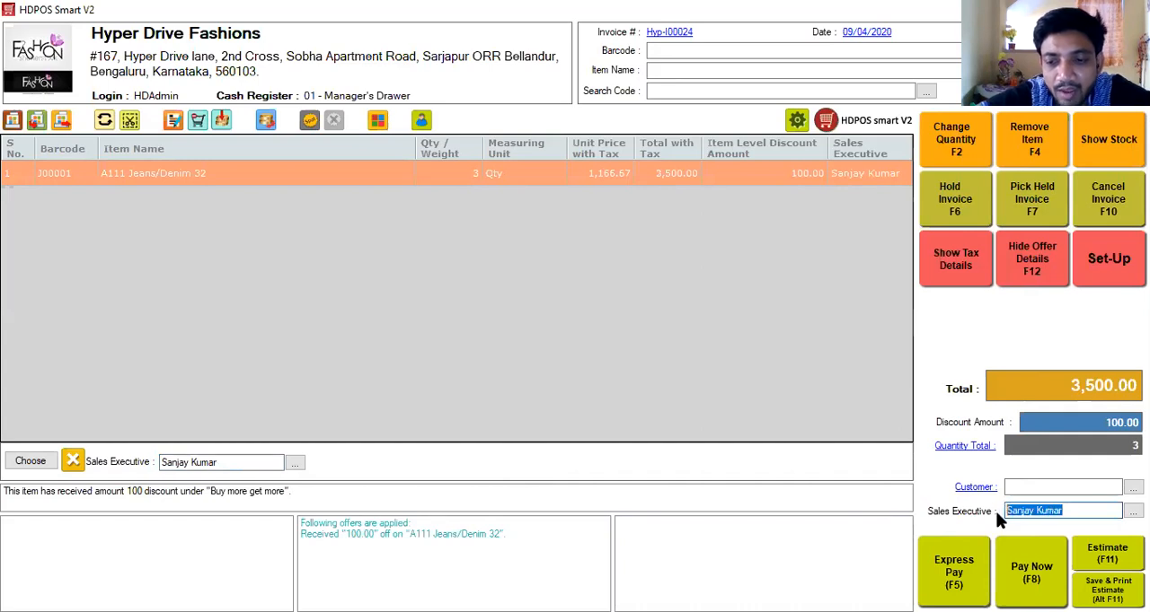
key(BackSpace)
Enter the customer's mobile number on the invoice and agree to create a new customer with it.
click(1011, 486)
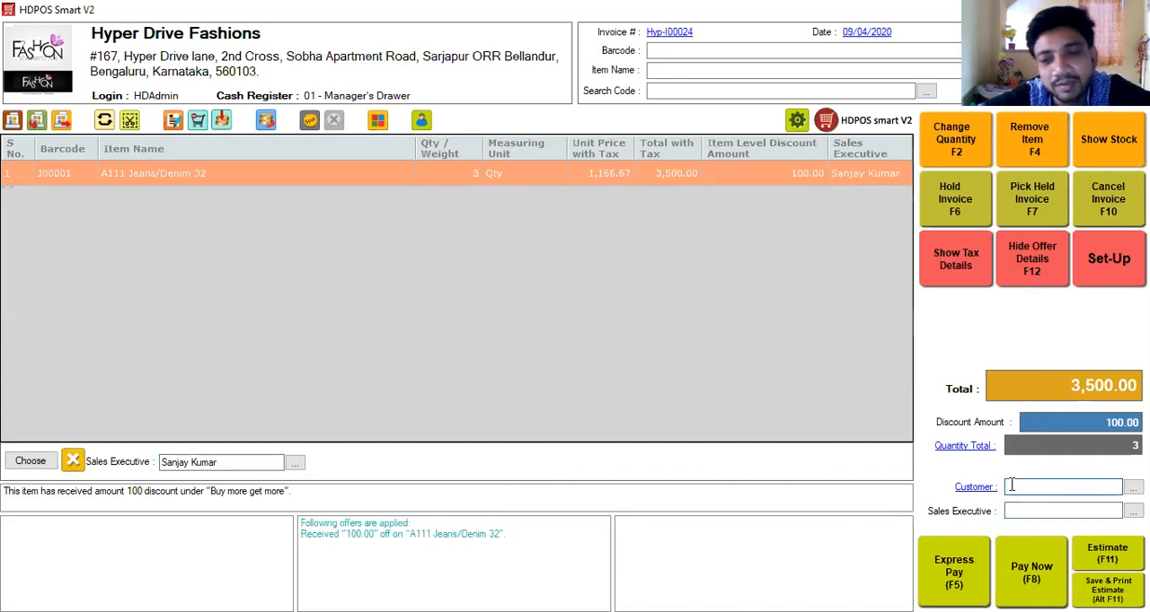
text(121212121)
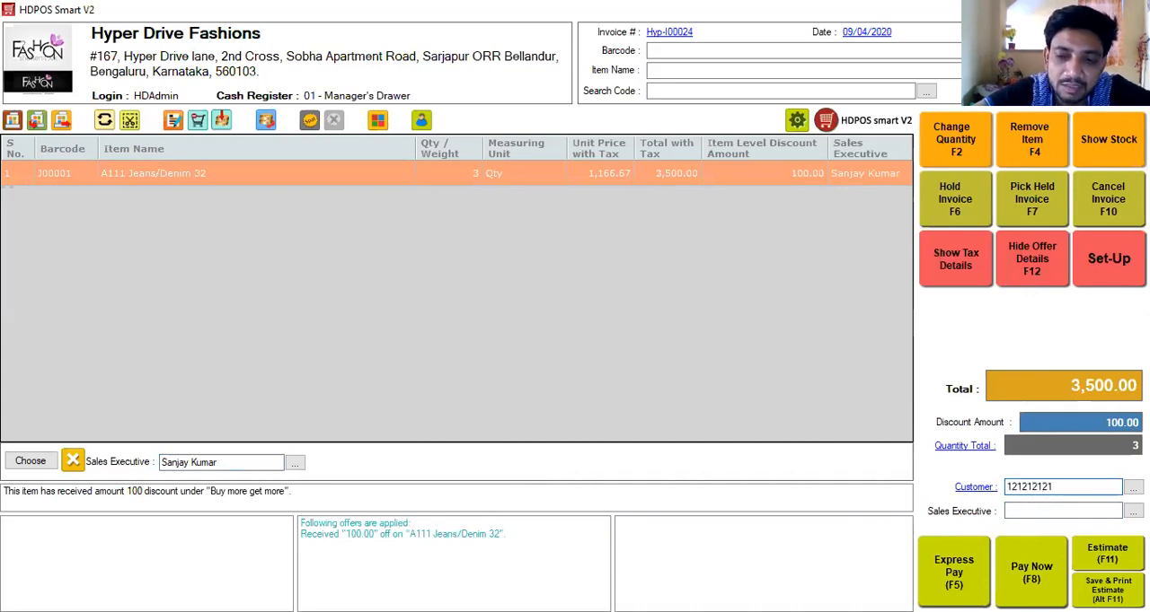
key(Return)
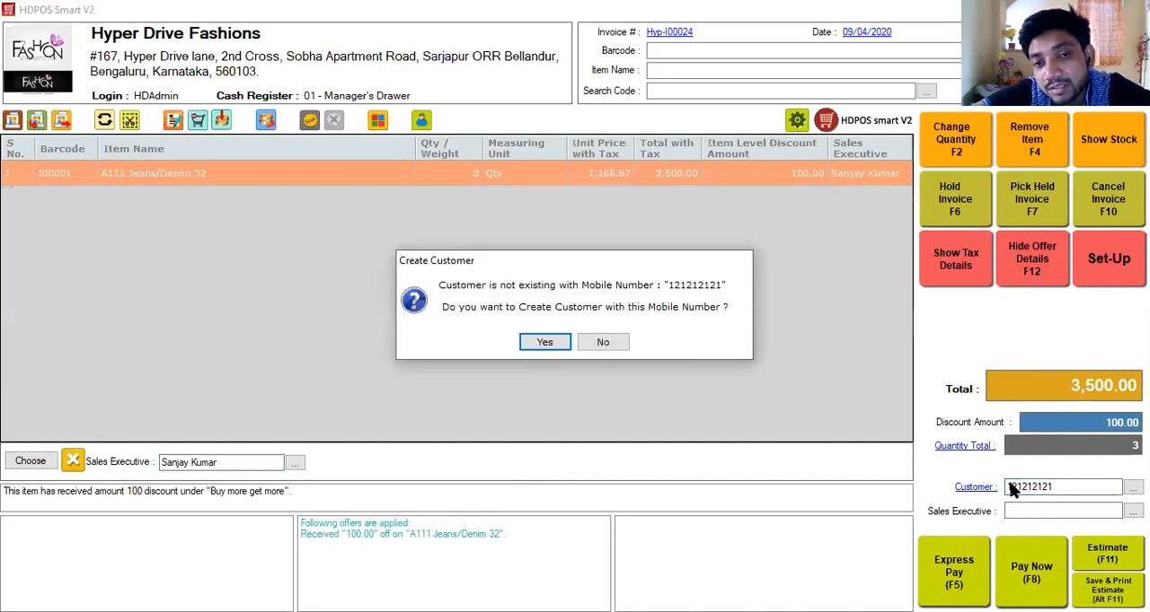
key(Return)
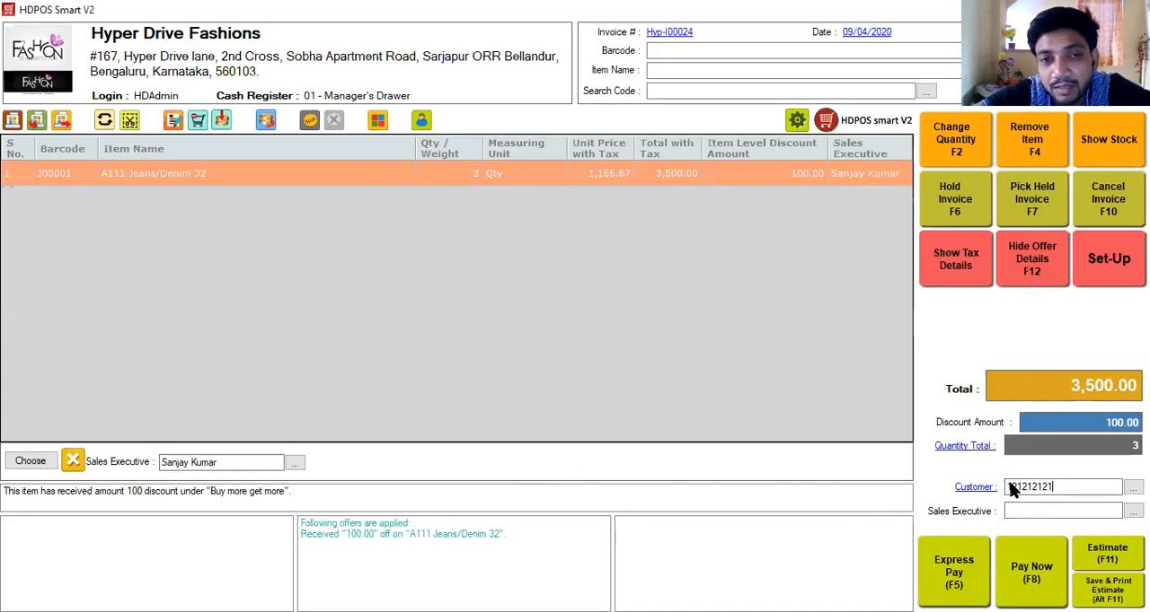
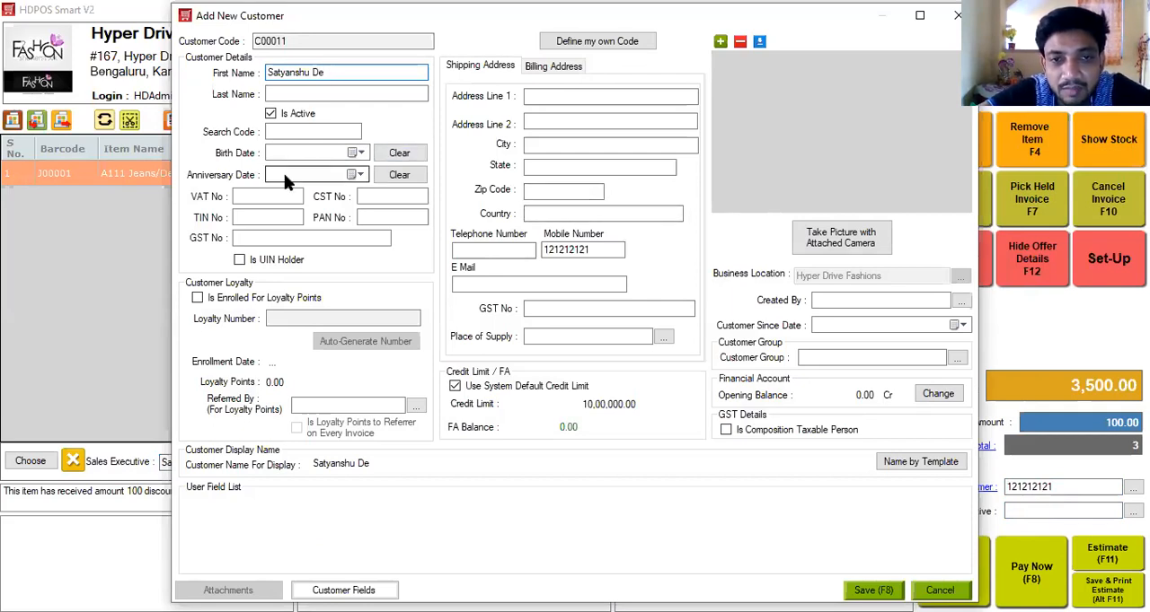
Enter the customer's name as the first name and enrol the customer for loyalty points.
click(281, 305)
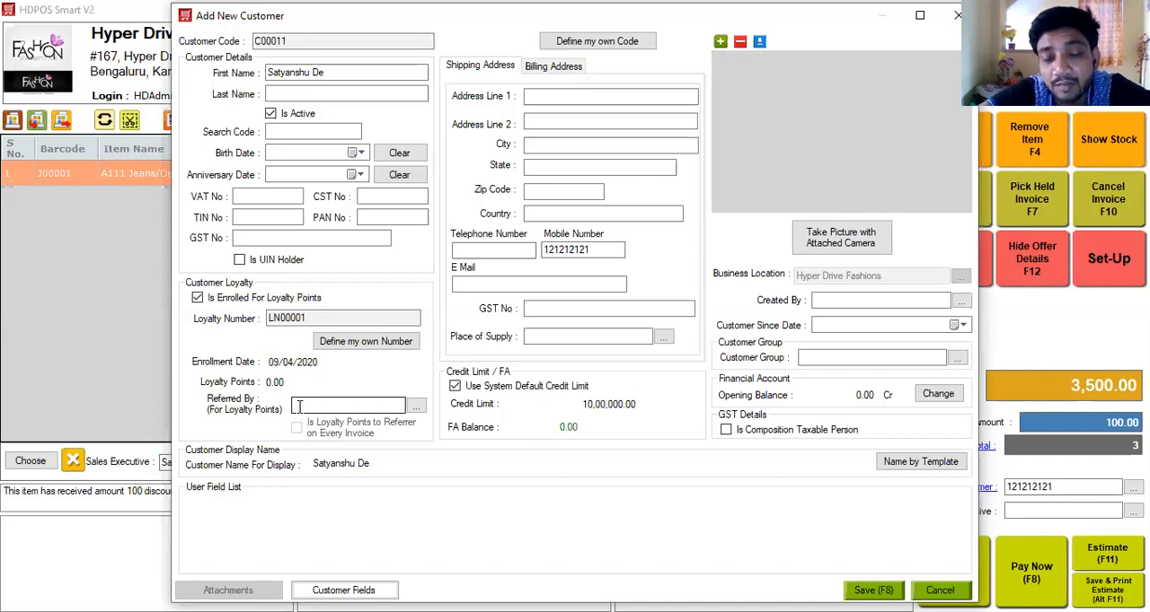
Try Kaveri Block as the customer group and clear the selection.
click(842, 357)
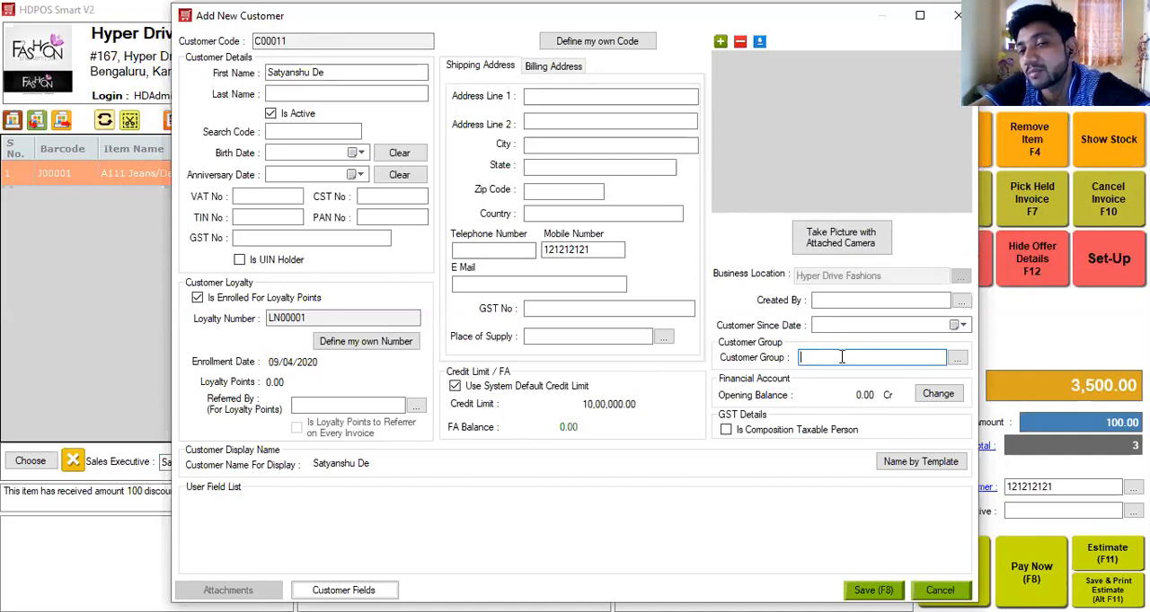
key(Down)
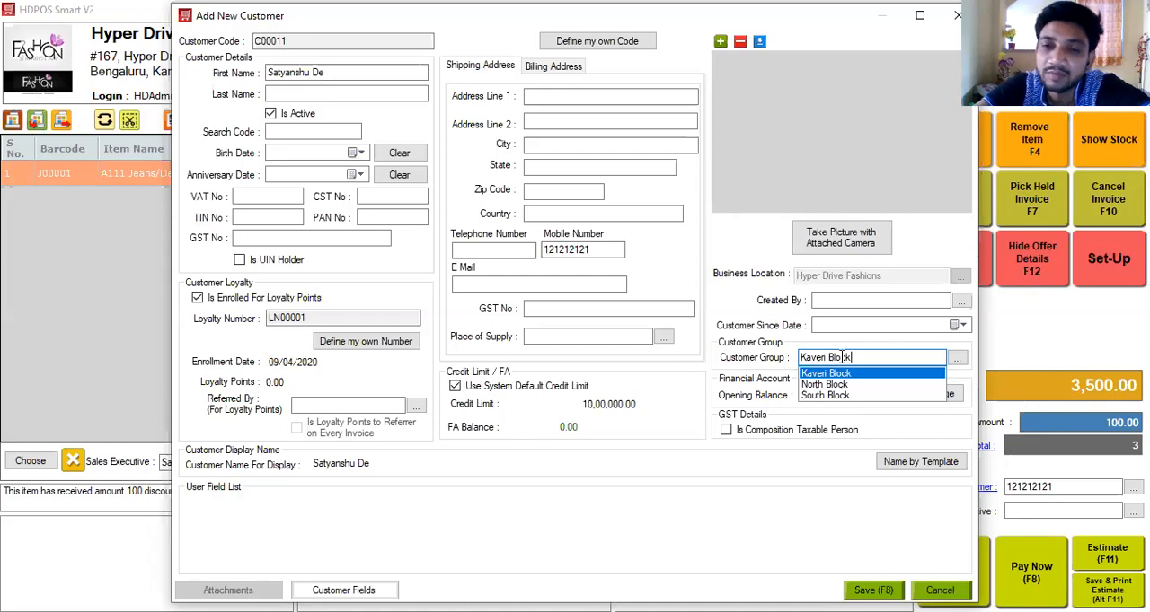
key(ctrl+a)
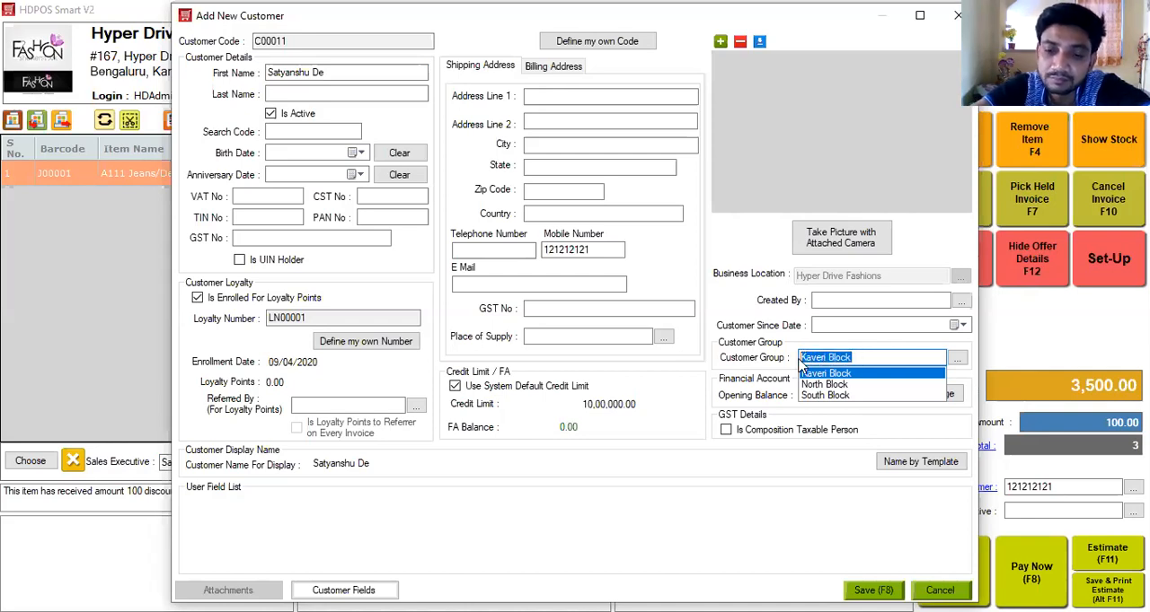
key(BackSpace)
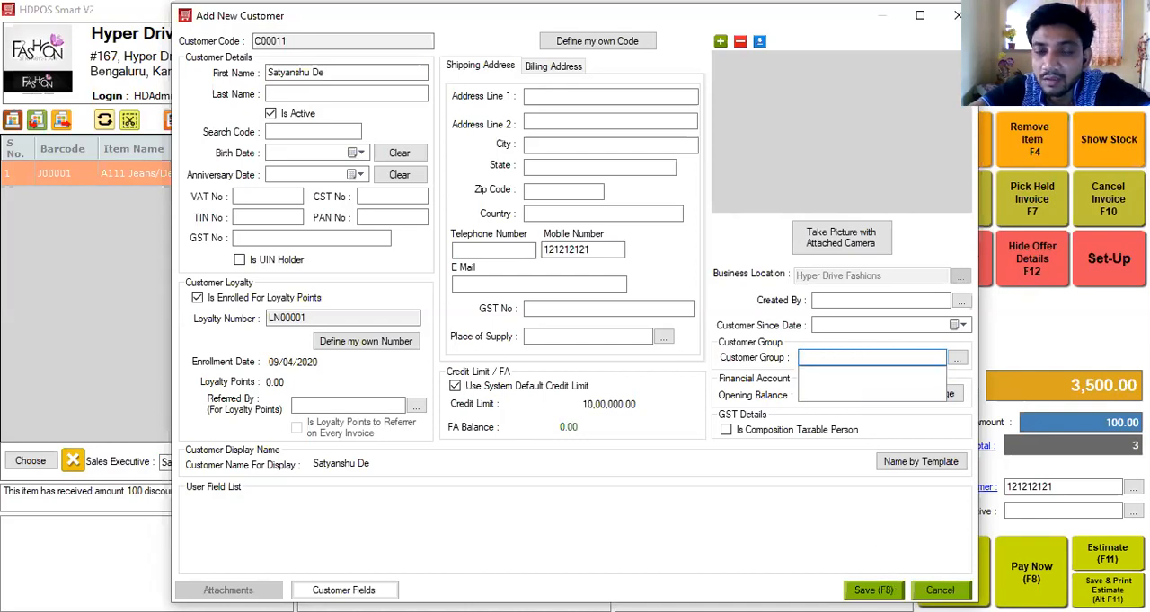
Save the new customer and open the customer's details from the invoice.
click(867, 590)
click(544, 332)
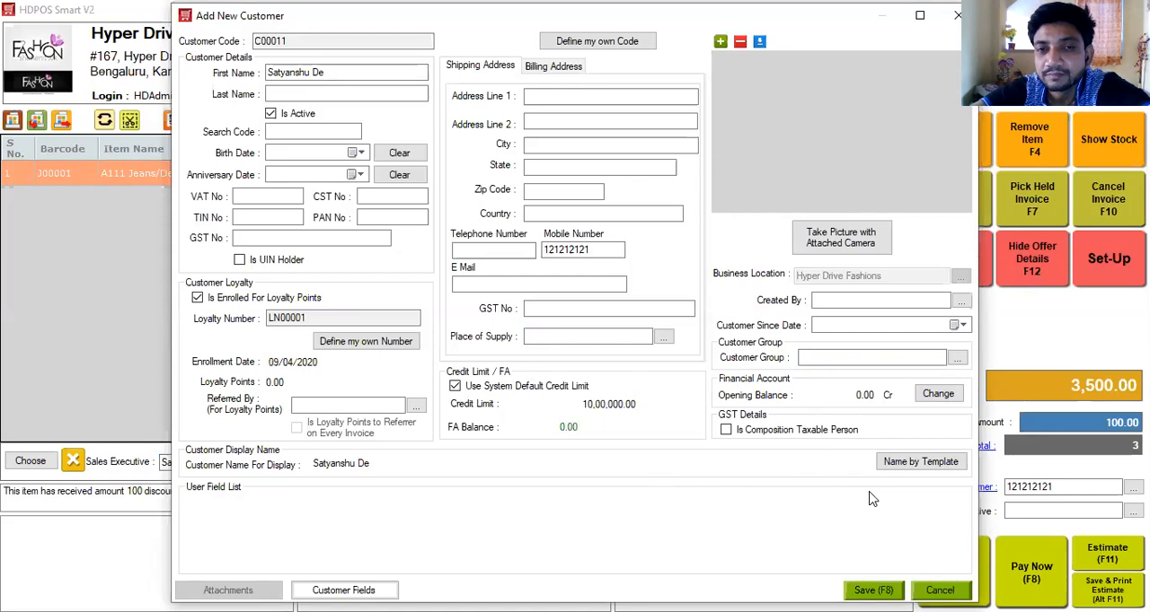
click(868, 591)
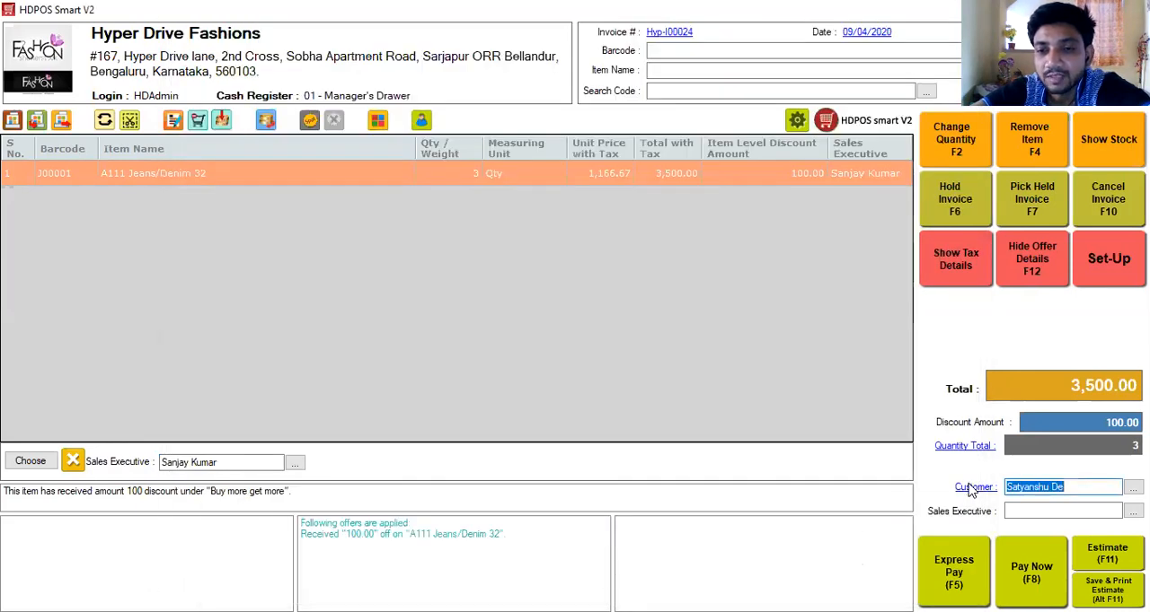
click(973, 488)
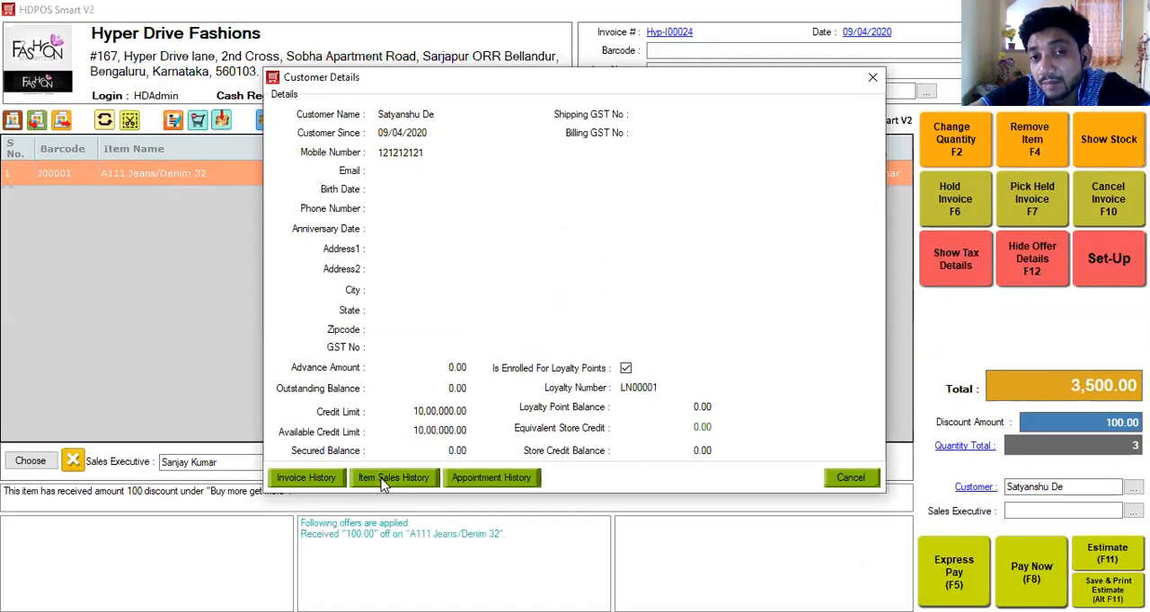
Close the customer details and try an express payment with a received amount of 4000, leaving it unsaved.
click(873, 86)
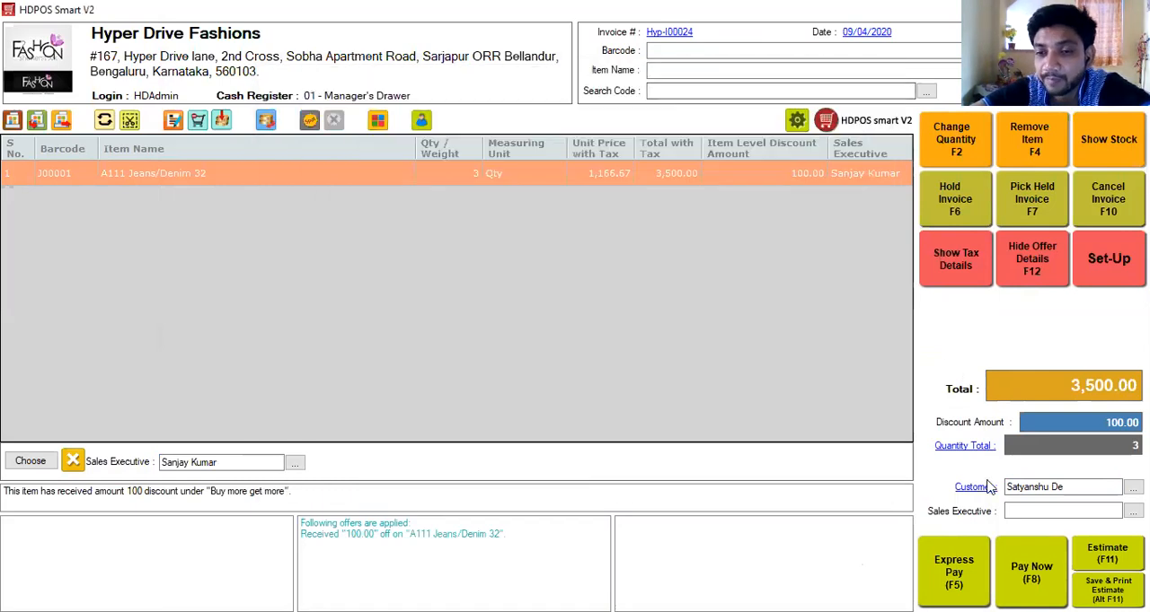
click(959, 582)
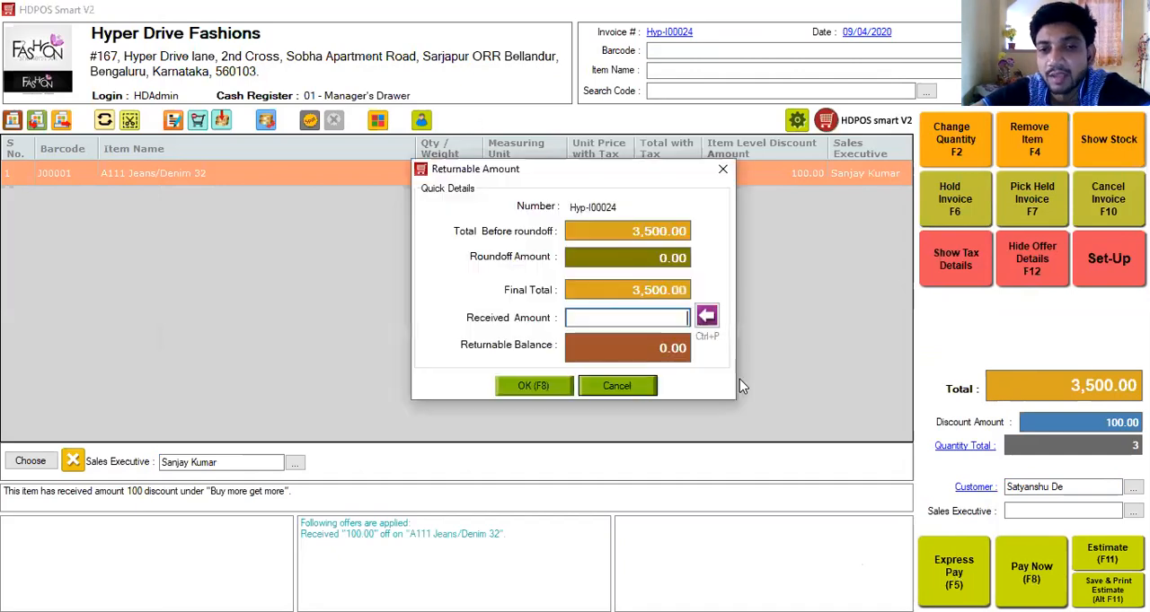
text(4000)
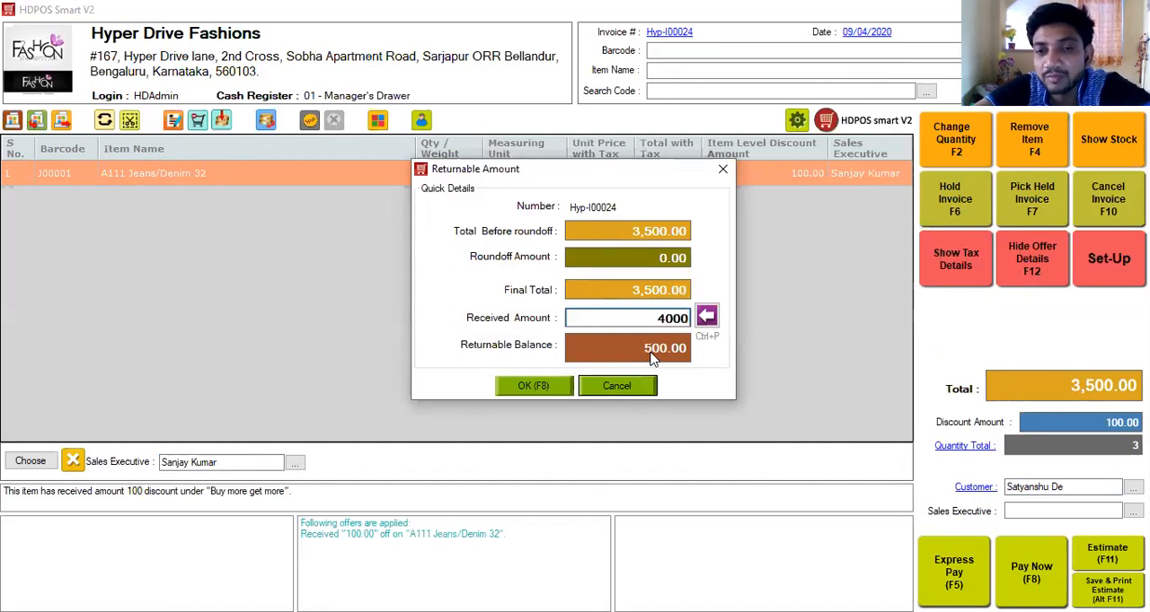
click(724, 171)
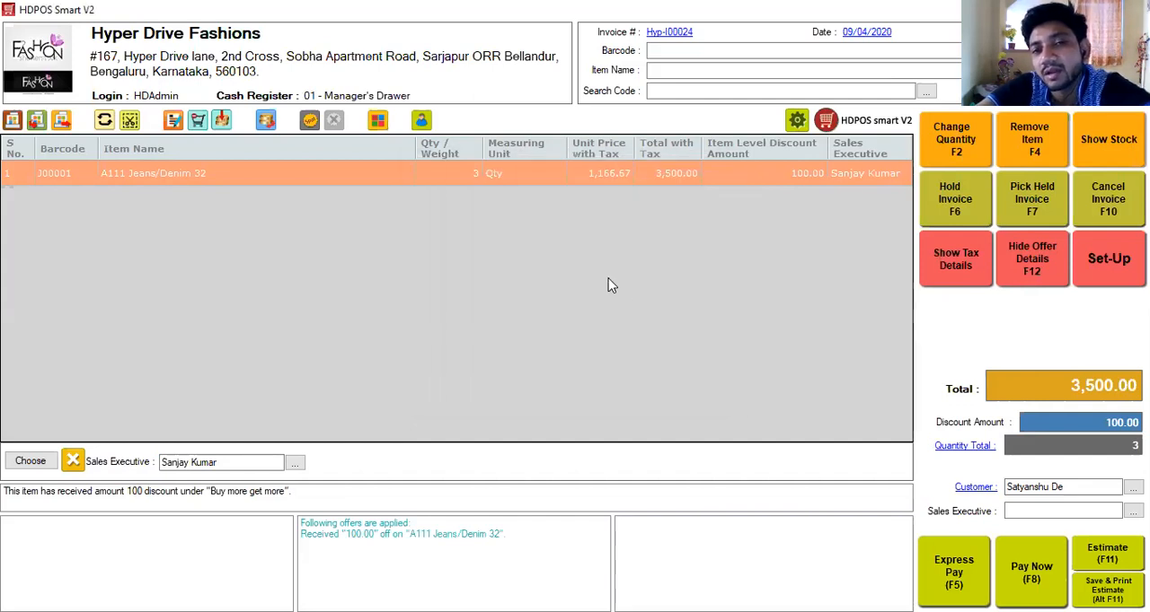
Split the invoice payment into 500 in cash and the pending 3,000 by card.
key(F8)
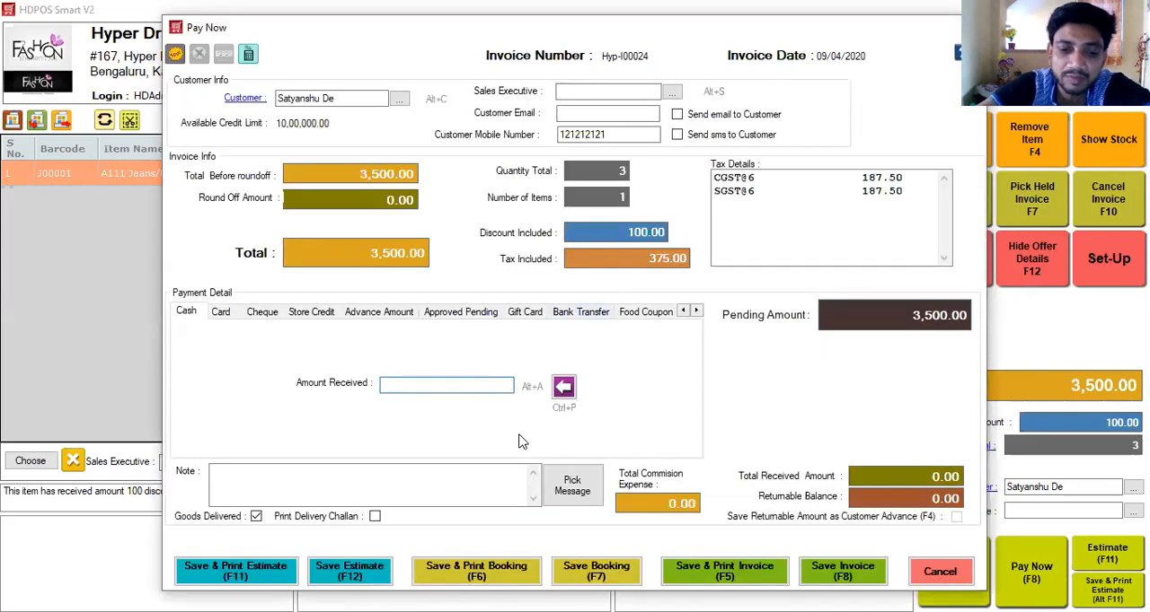
text(500)
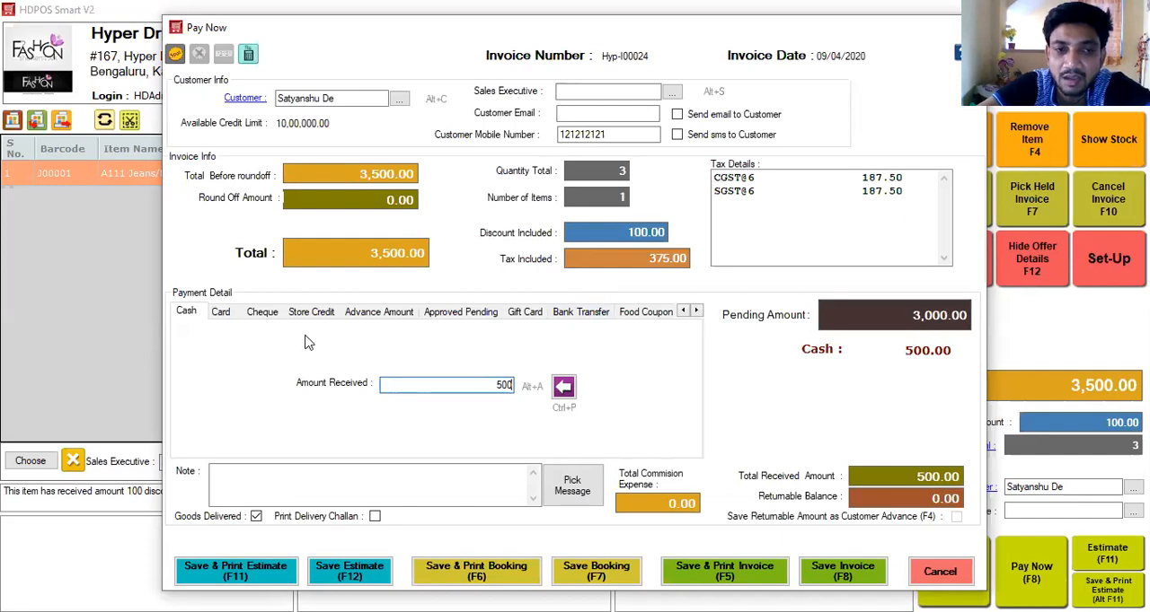
click(218, 313)
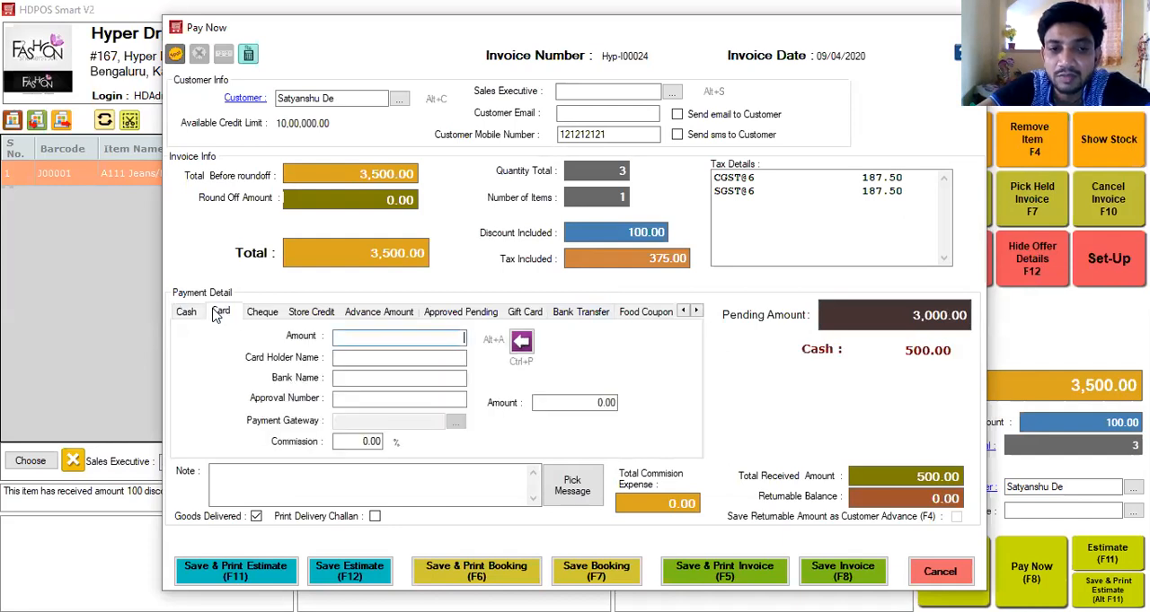
click(522, 344)
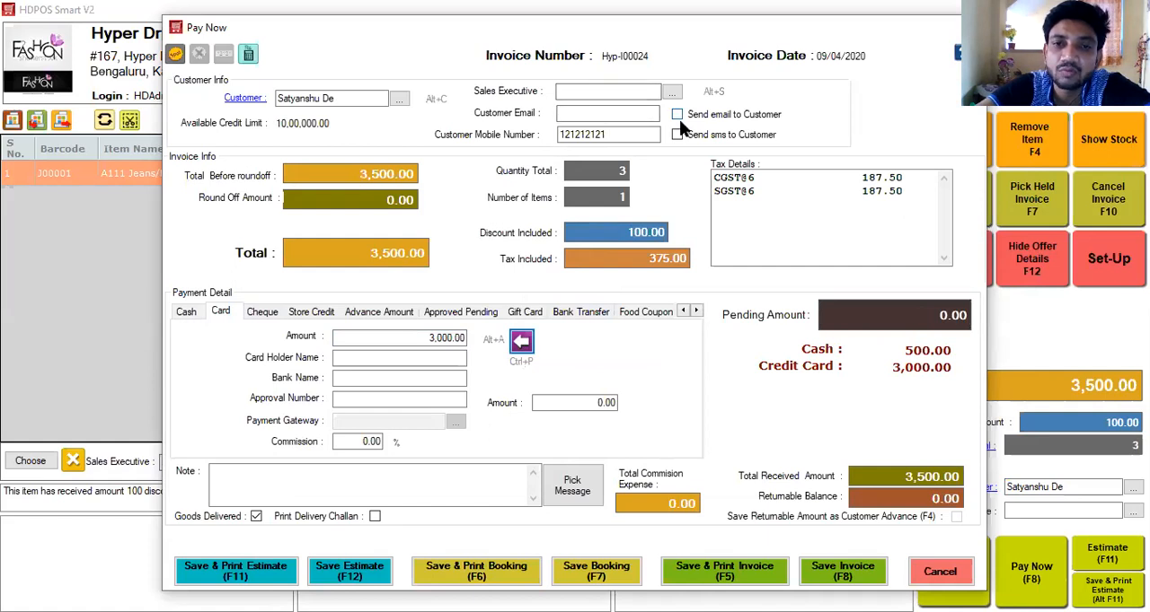
Examine the spot discount options for the total invoice amount and leave without applying a discount.
click(180, 55)
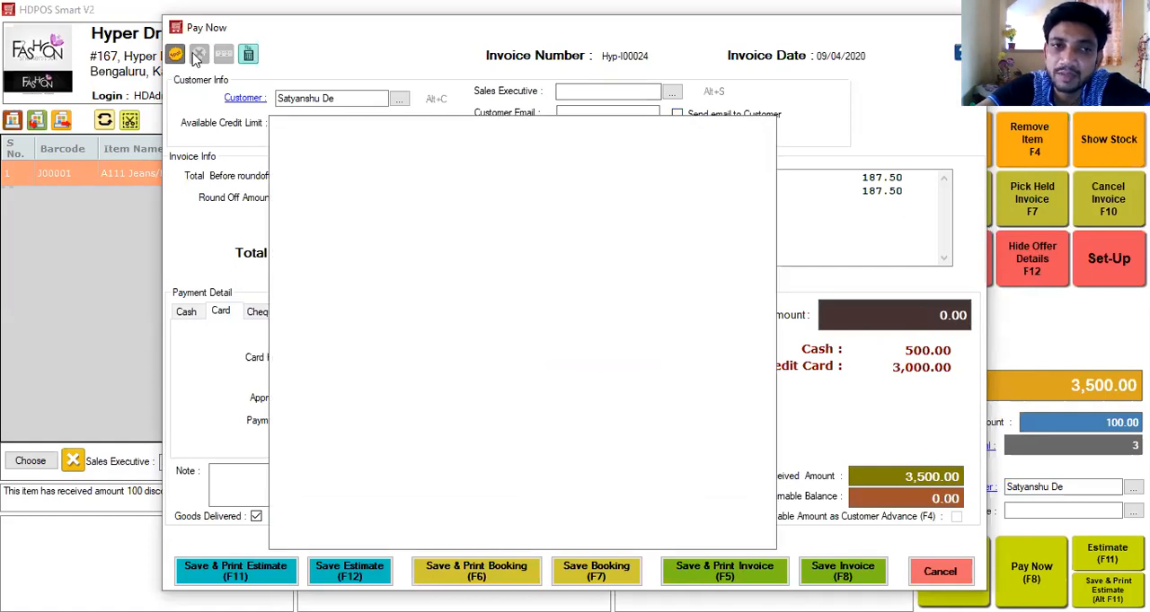
click(177, 55)
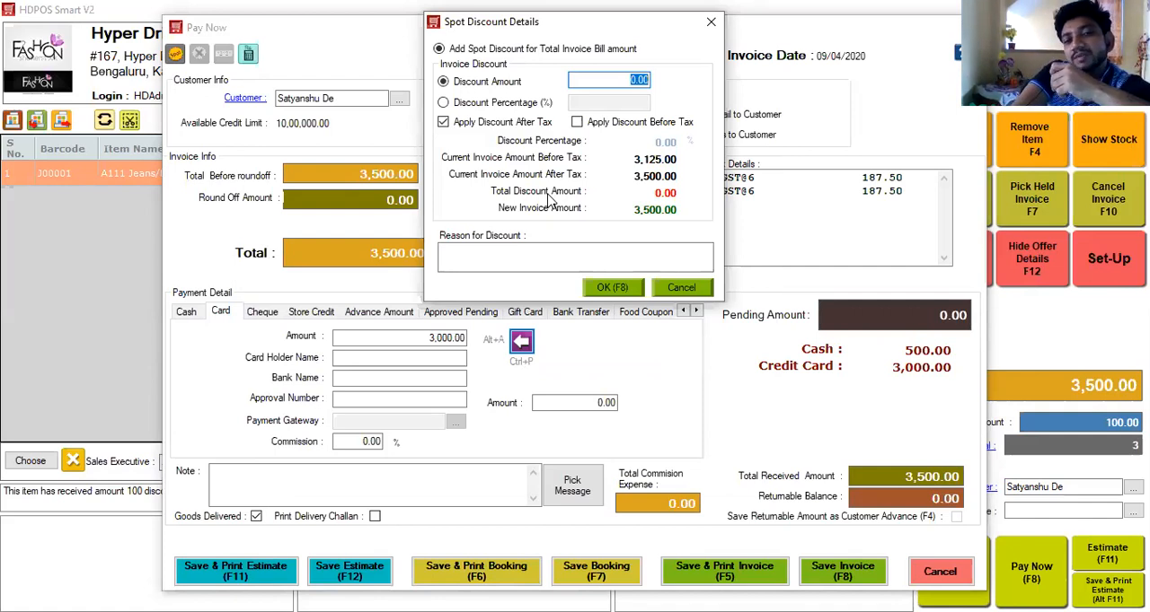
click(691, 288)
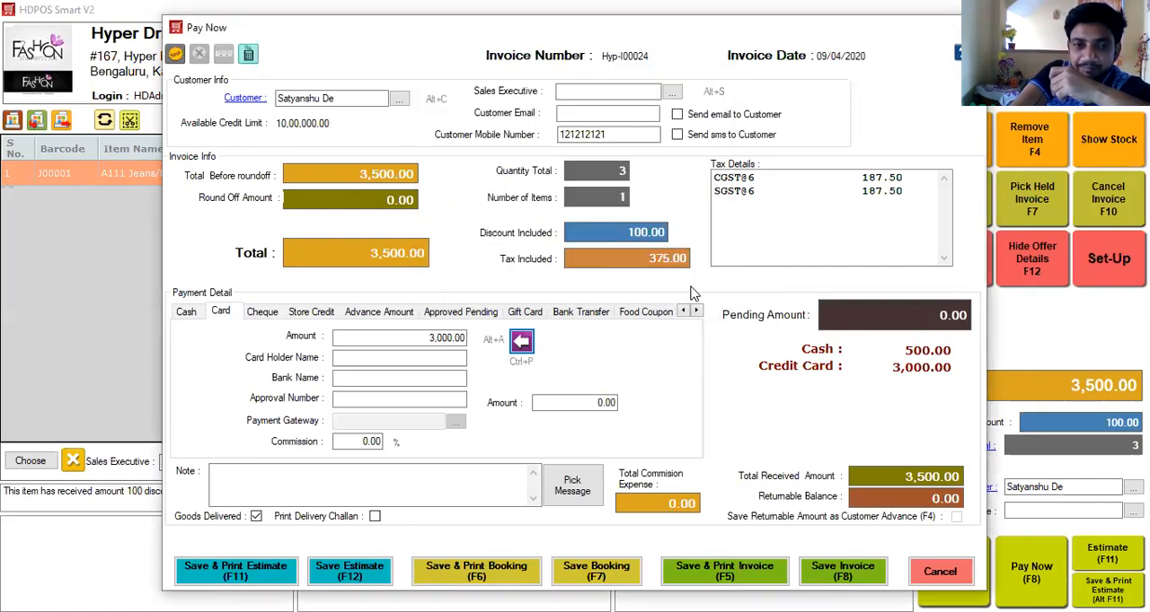
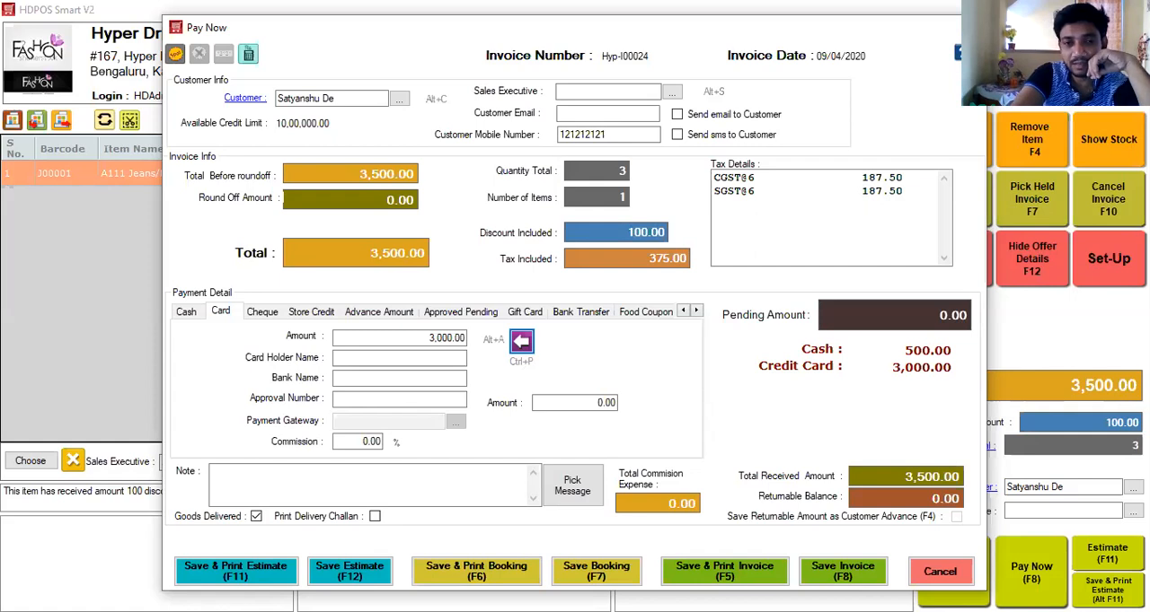
Save the invoice and open the 3Inch GST report group for sales invoices in the set-up reports.
click(835, 568)
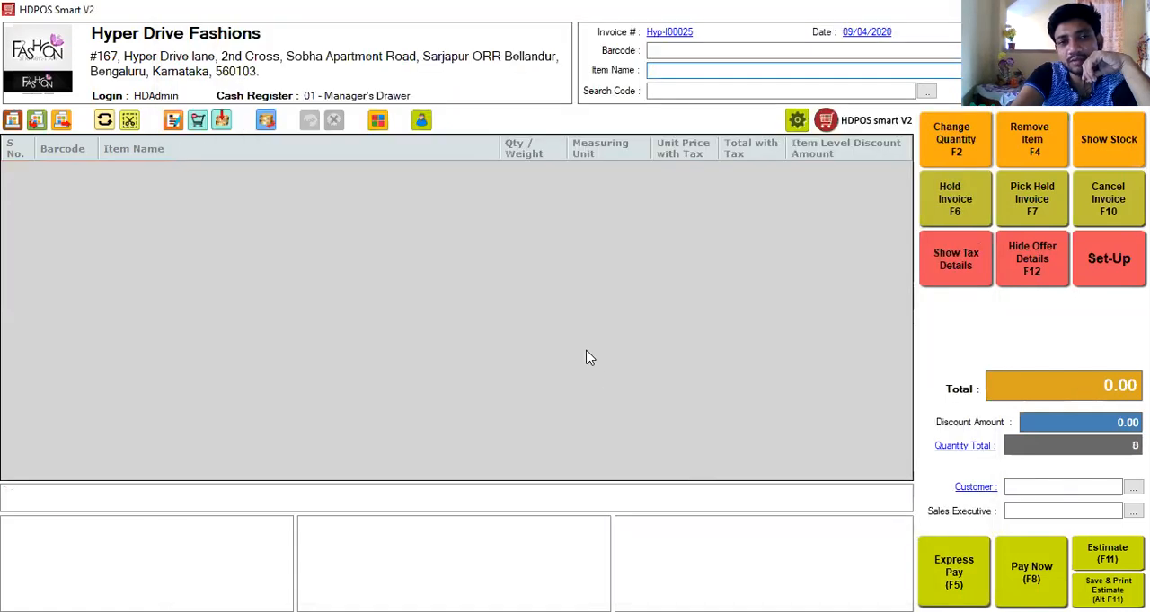
click(1111, 260)
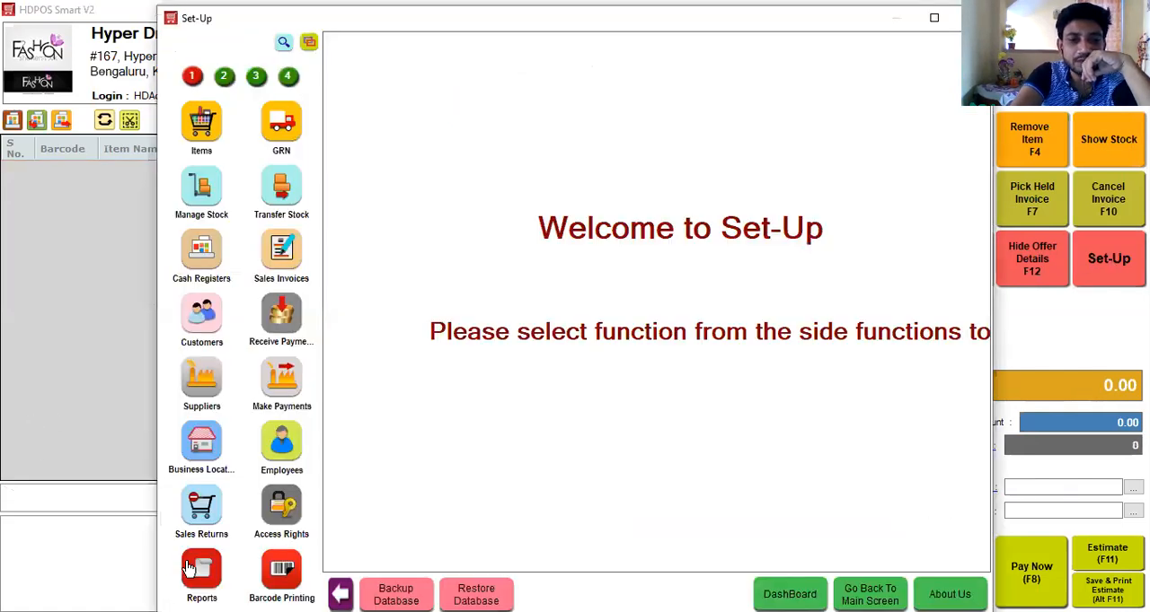
click(198, 569)
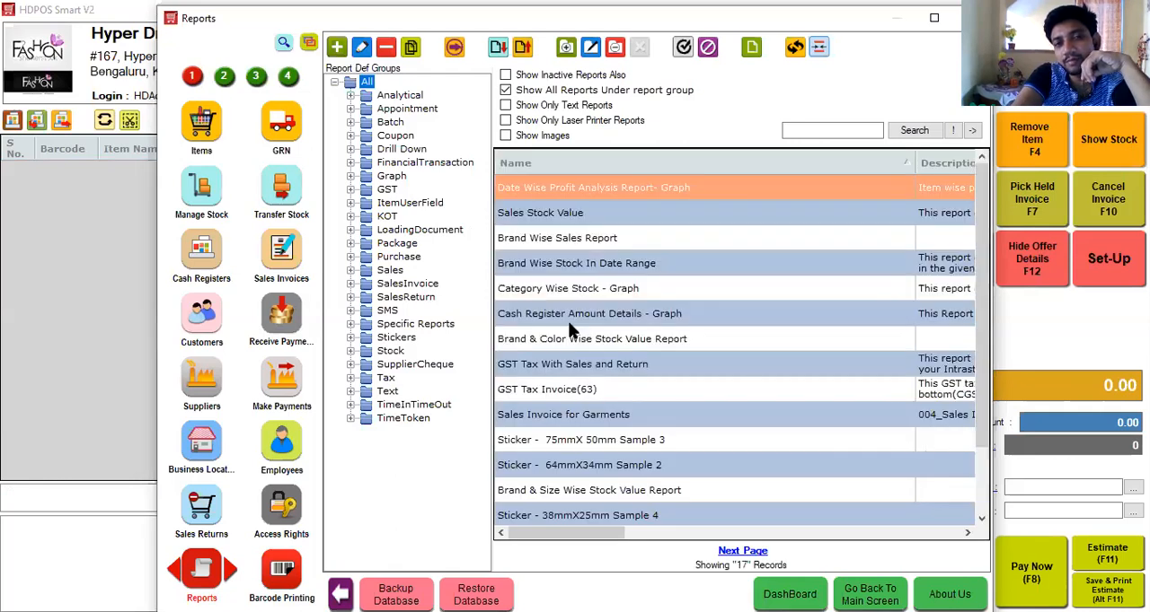
click(349, 283)
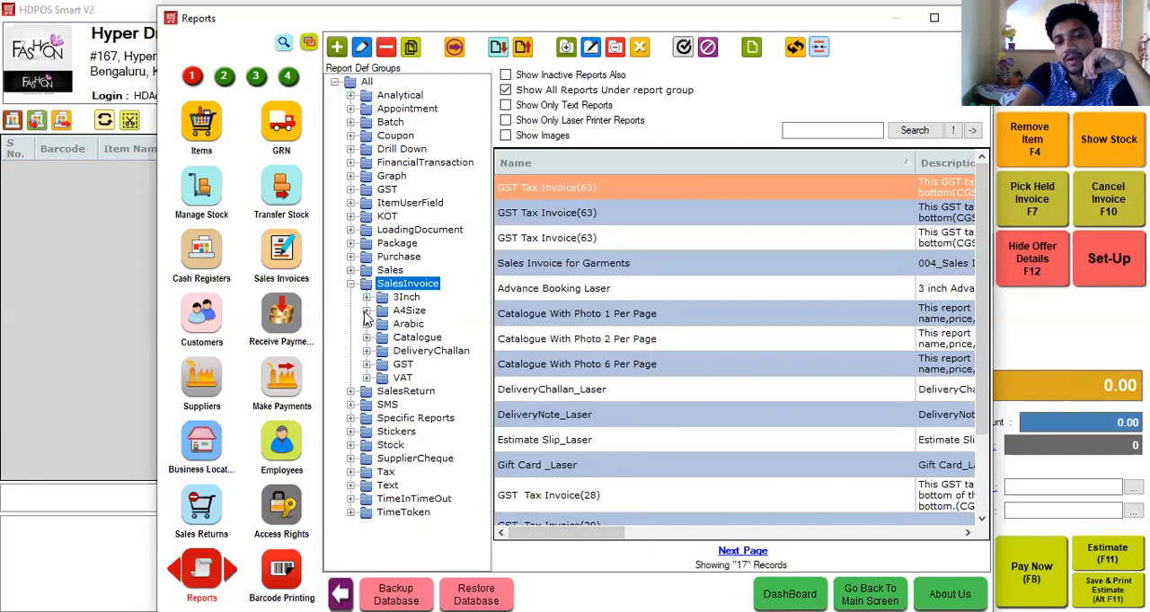
click(366, 365)
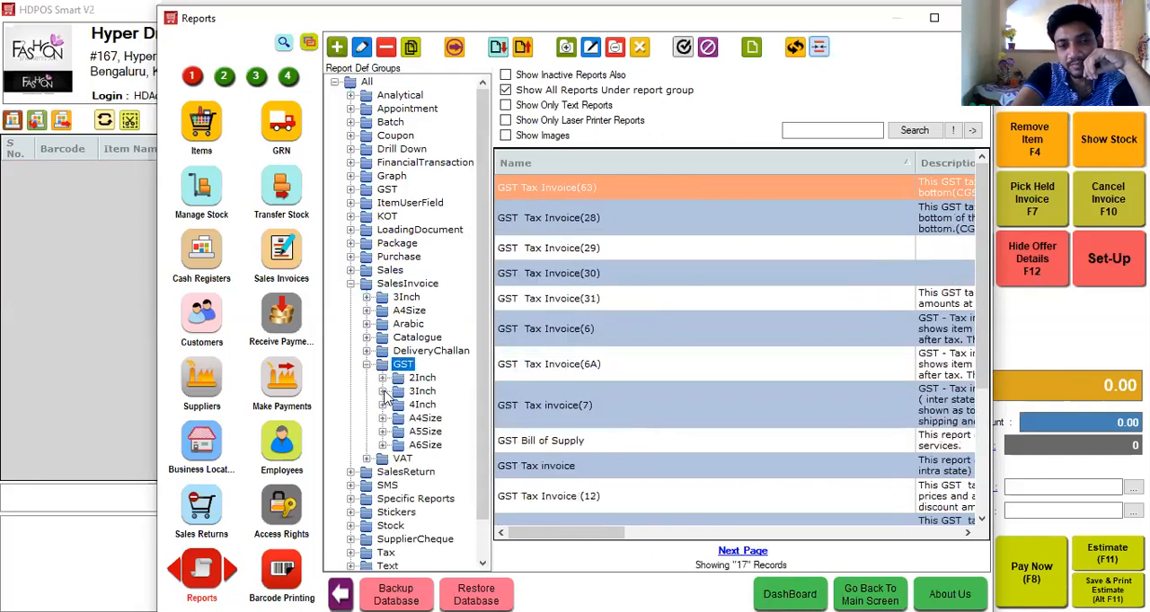
click(387, 396)
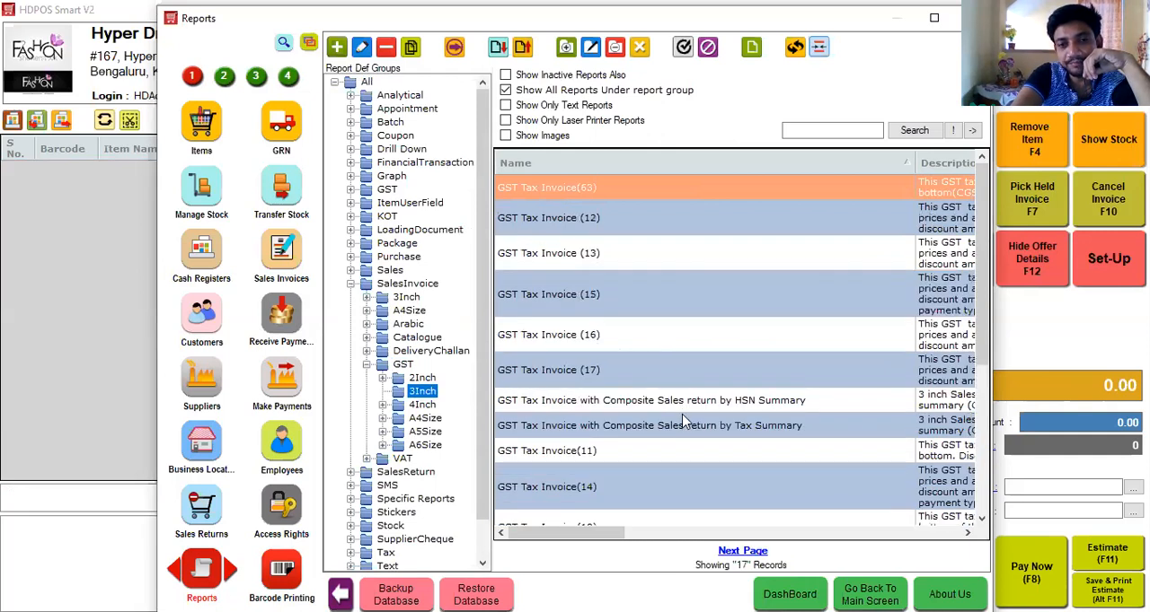
Preview the 3-inch "GST Tax Invoice with Composite Sales return by Tax Summary" report for the newly saved invoice, and close the preview.
click(683, 431)
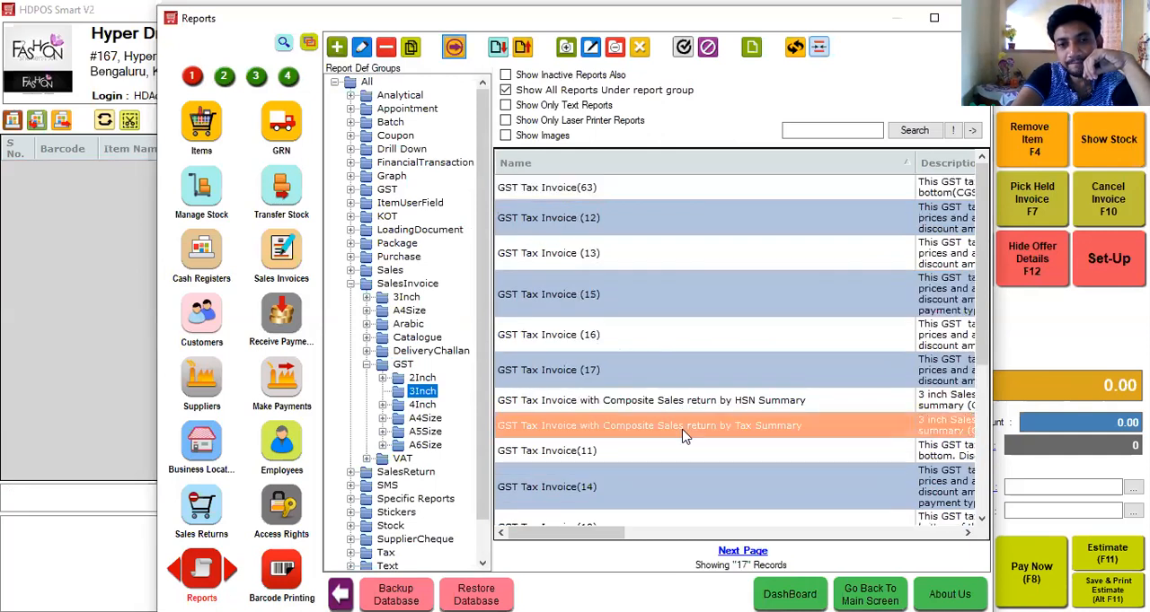
double_click(683, 436)
key(Down)
key(Down)
key(Down)
key(Down)
key(Down)
key(Down)
key(Down)
key(Down)
key(Down)
key(Down)
key(Down)
key(Down)
key(Down)
key(Down)
key(Down)
key(Down)
key(Down)
key(Down)
key(Down)
key(Down)
key(Down)
key(Down)
key(Return)
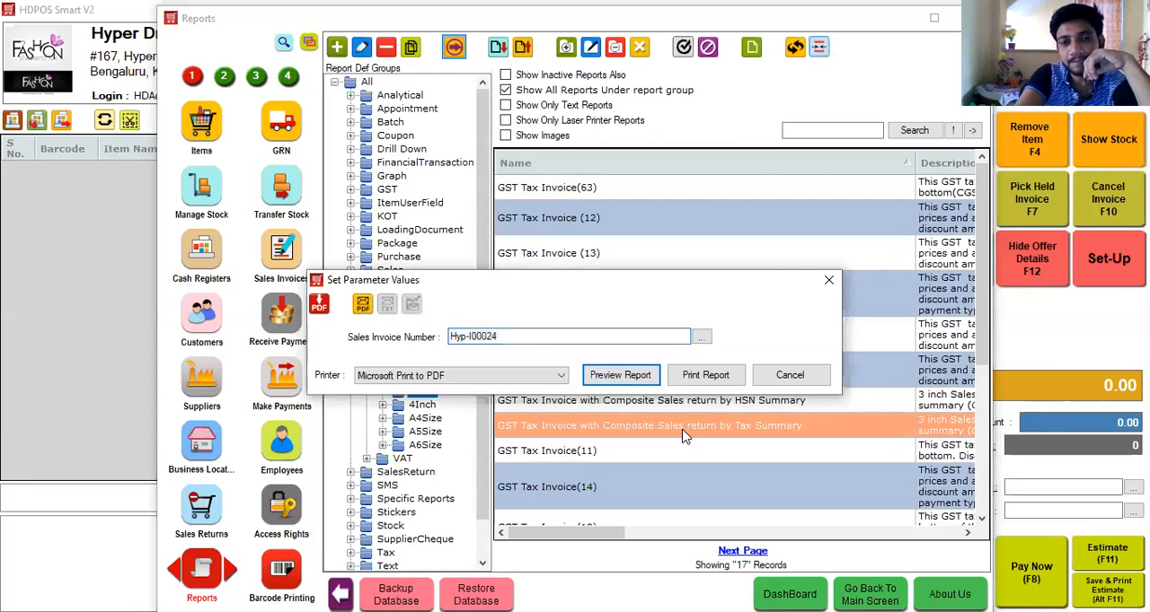
key(Return)
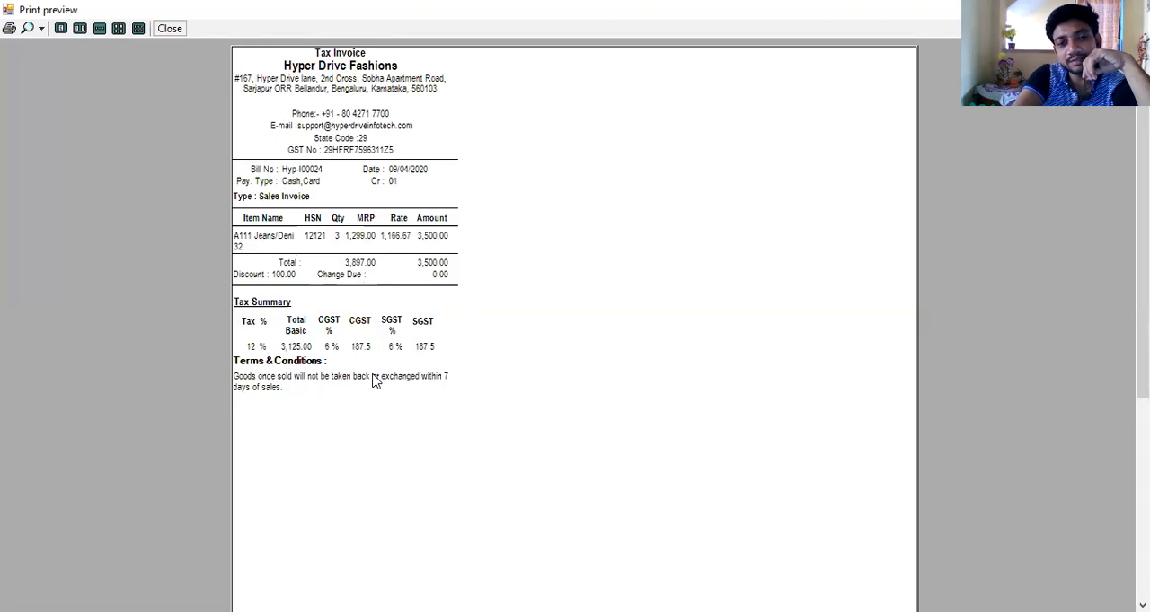
click(169, 30)
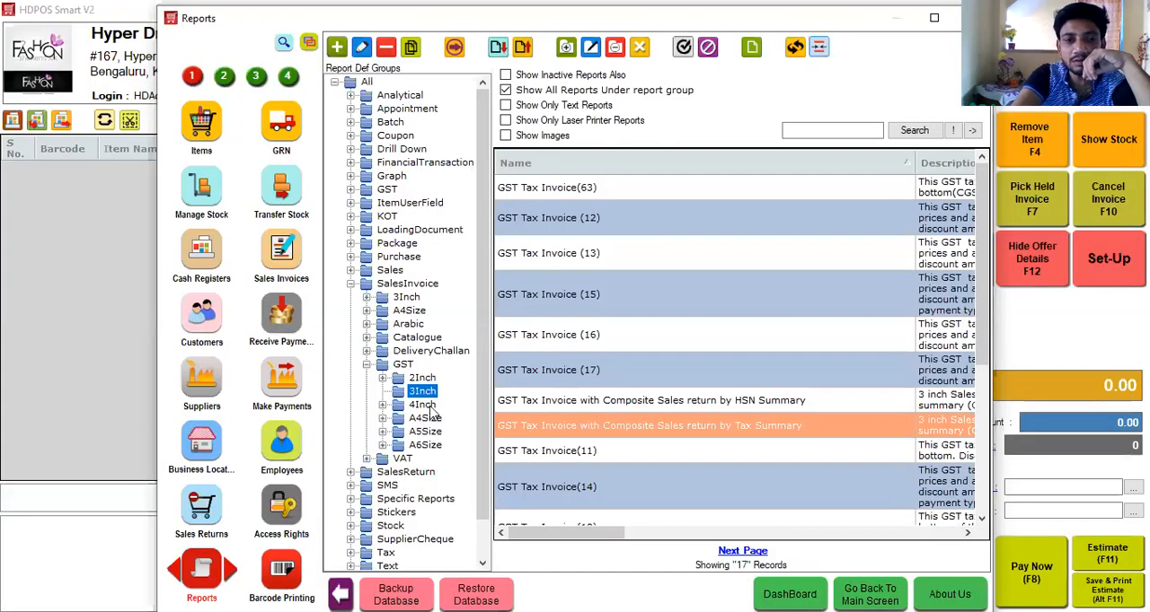
Preview the A4Size report "GST Tax Invoice With HSN Summary_A4" for the same invoice, and close the preview.
click(386, 420)
click(620, 376)
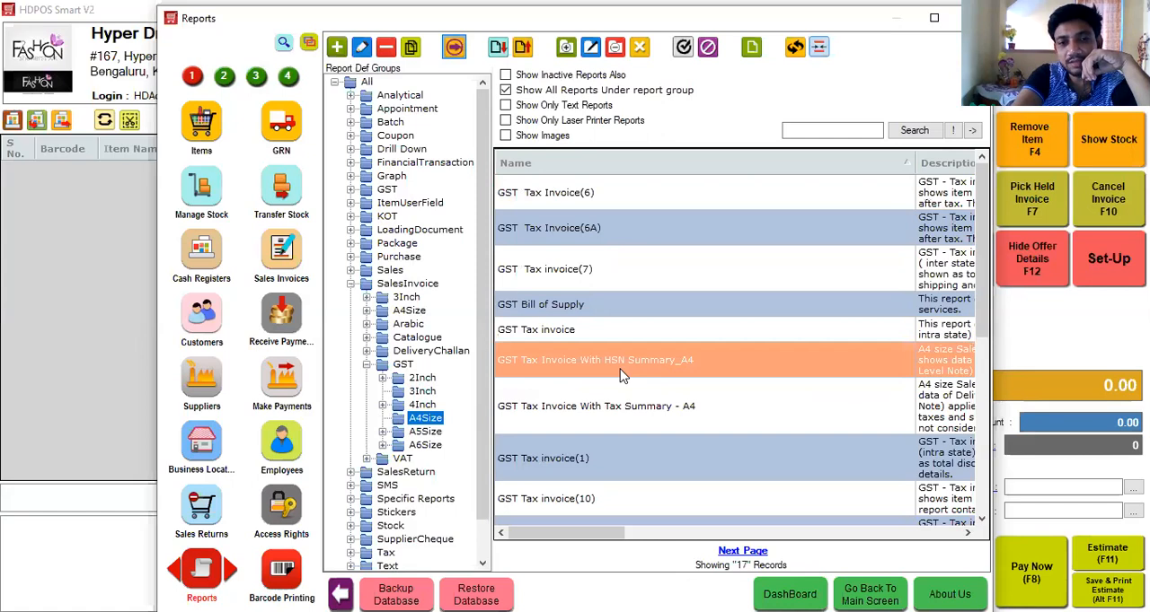
click(620, 376)
click(579, 358)
text(h)
key(Down)
key(Down)
key(Down)
key(Down)
key(Down)
key(Down)
key(Down)
key(Down)
key(Down)
key(Down)
key(Down)
key(Down)
key(Down)
key(Down)
key(Down)
key(Down)
key(Down)
key(Down)
key(Down)
key(Down)
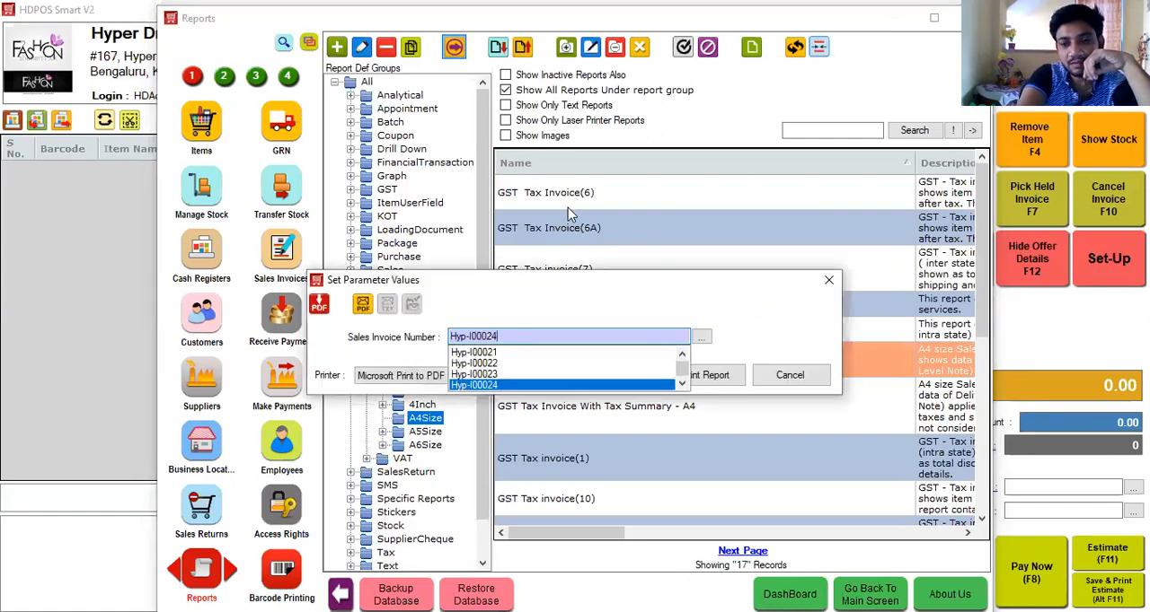
key(Return)
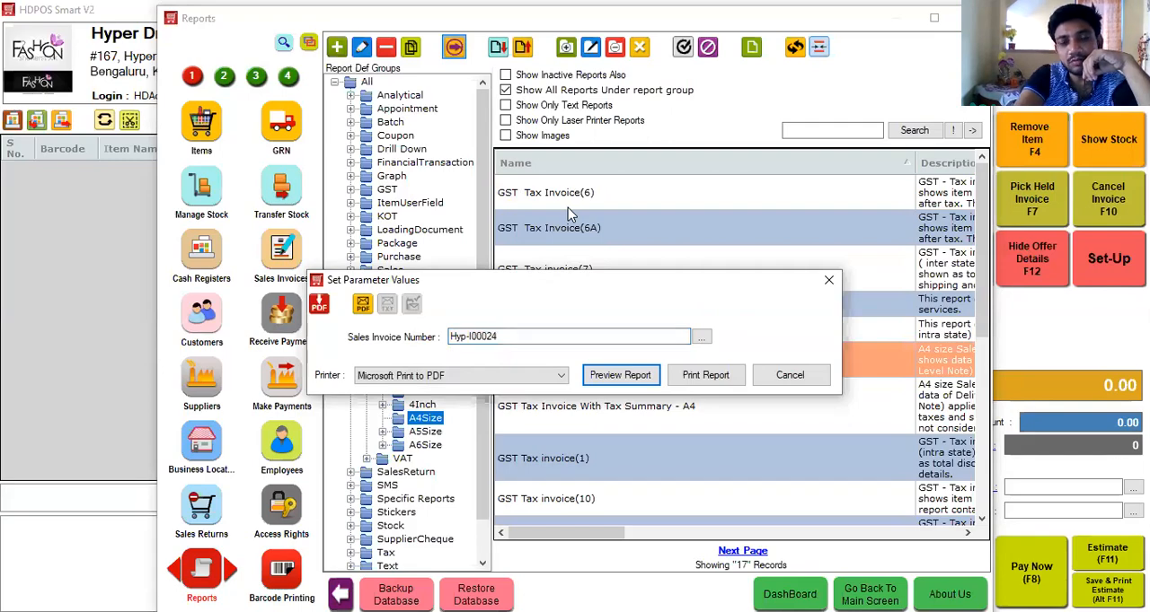
key(Return)
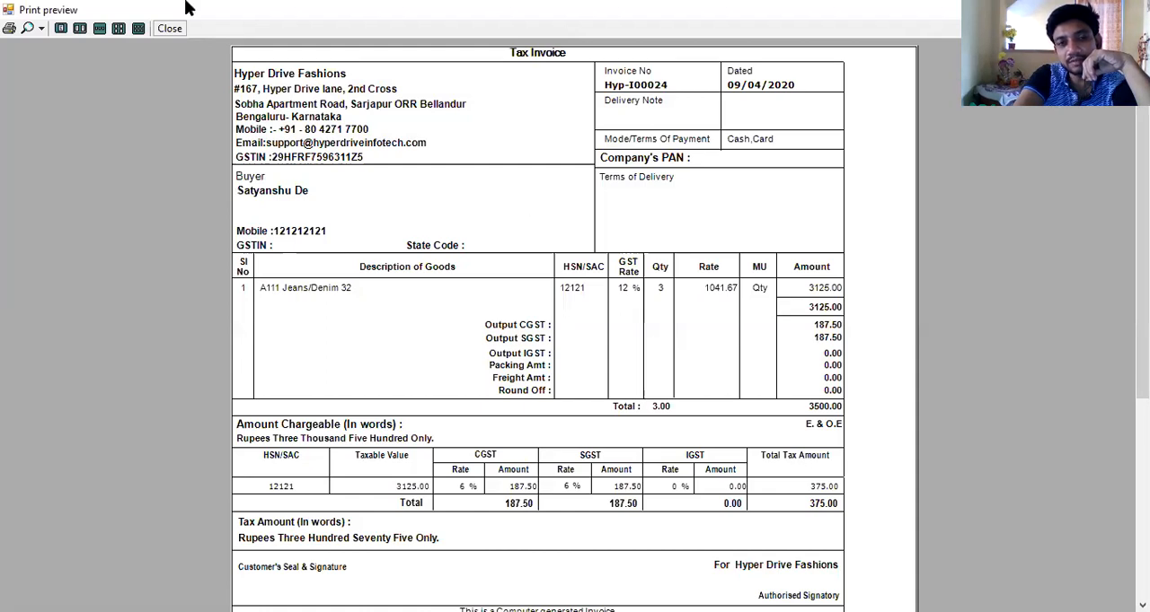
click(171, 32)
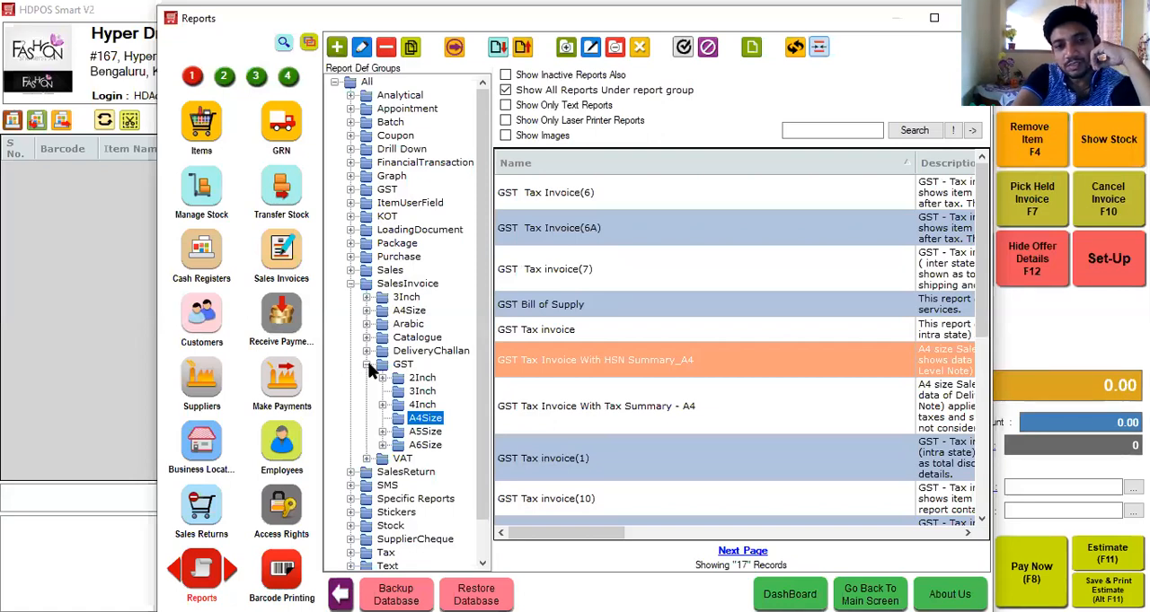
Collapse the sales invoice report groups and search all reports for "day clo".
click(381, 365)
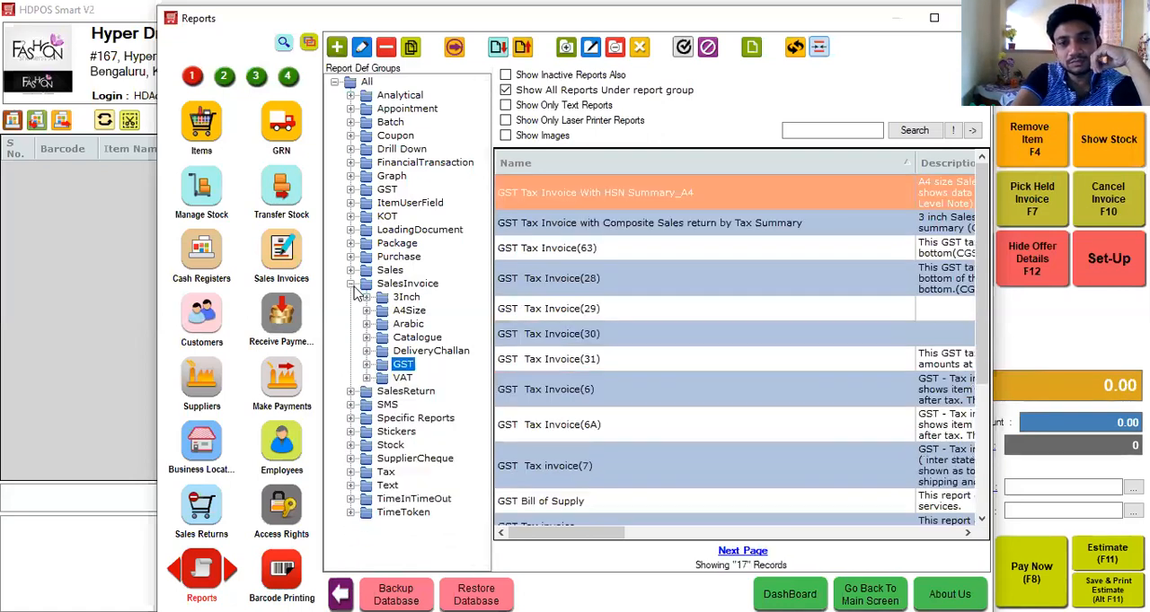
click(362, 286)
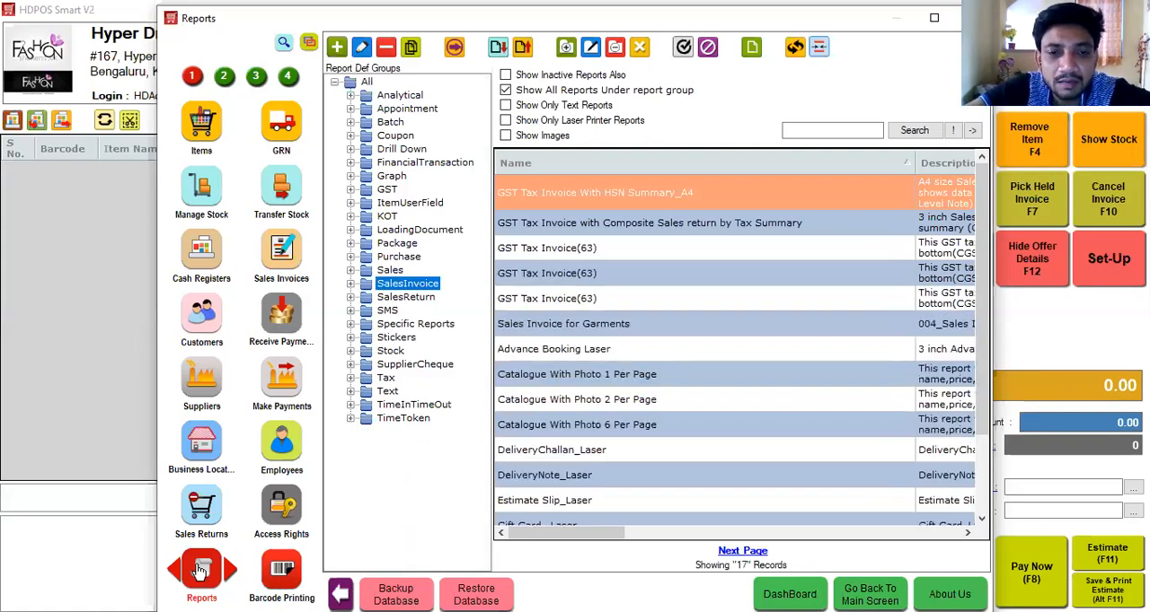
click(819, 125)
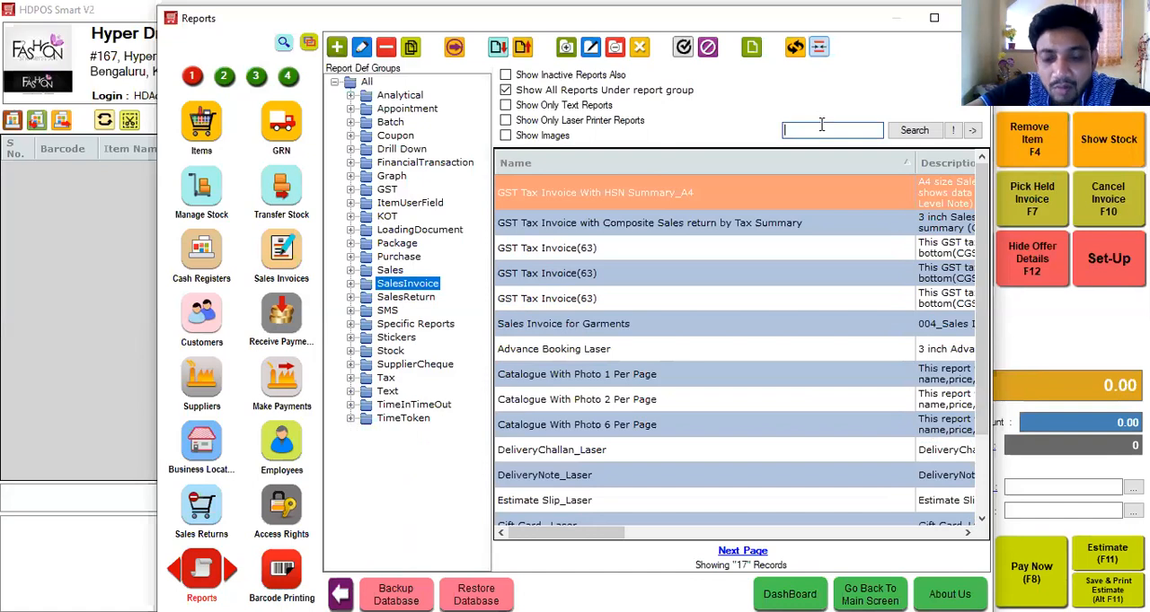
text(day clo)
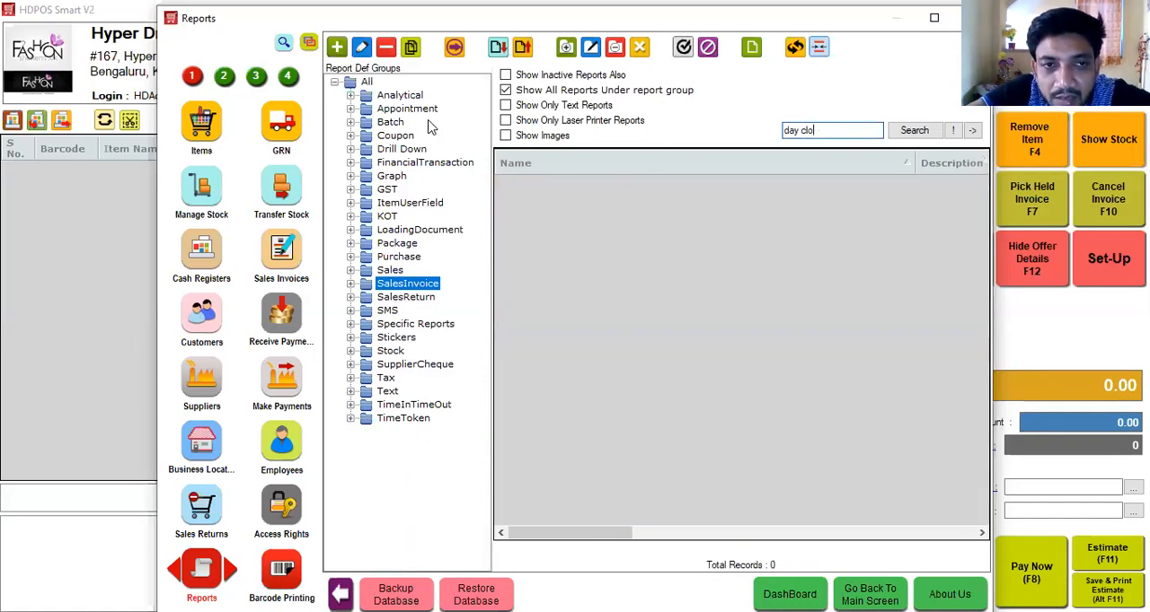
click(334, 82)
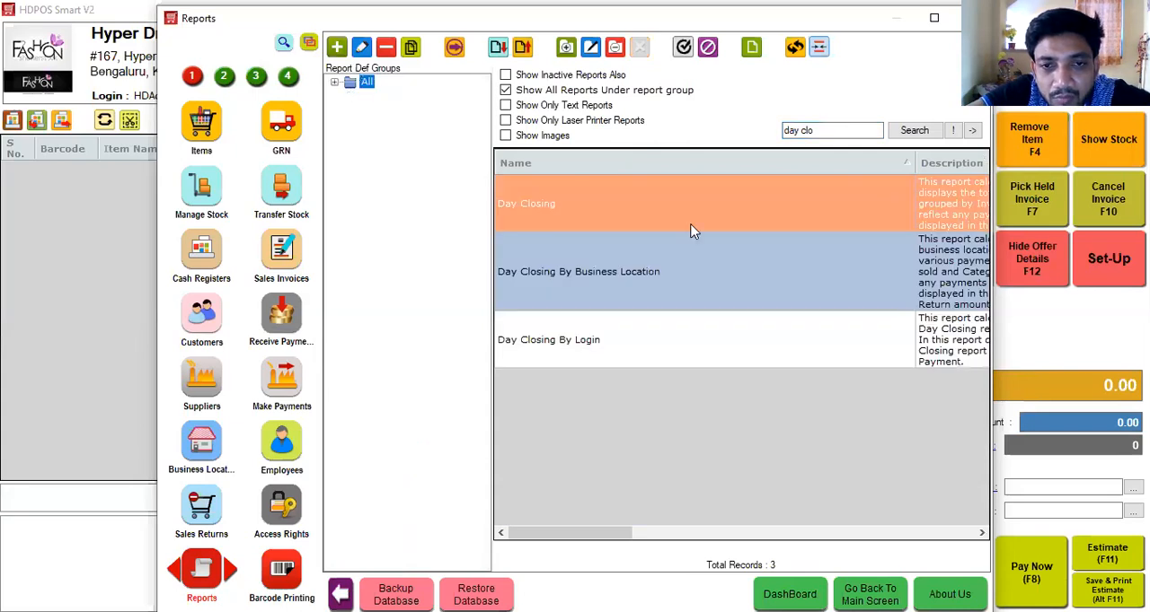
Preview the Day Closing report from 09/04/2020 to 09/04/2020 for the company Hyper Drive Fashions, and close the preview.
click(453, 46)
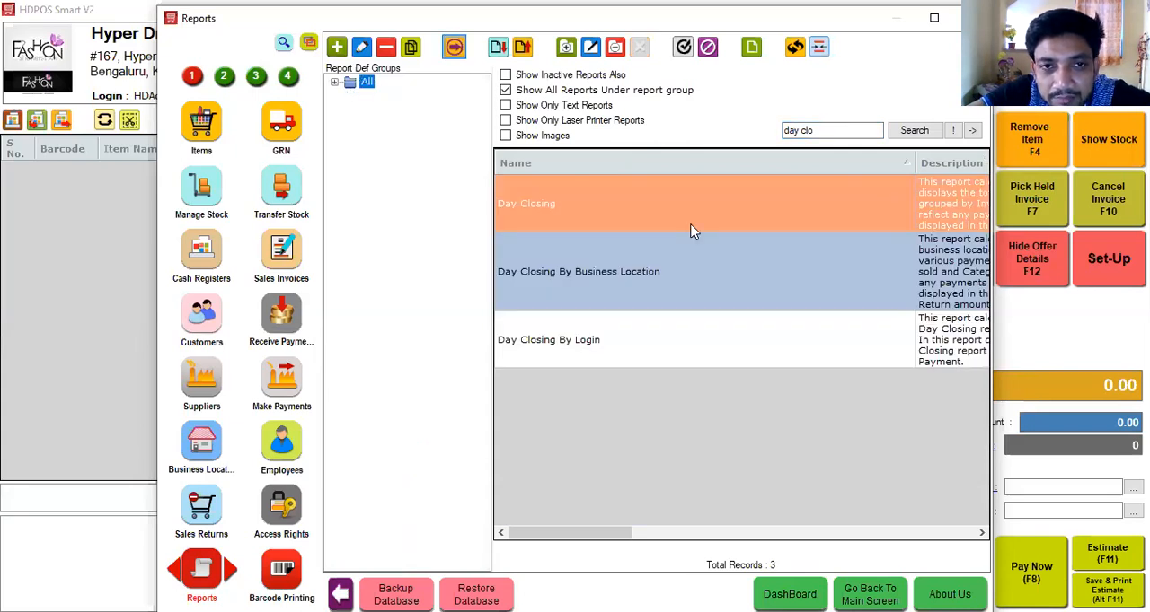
key(Down)
key(Return)
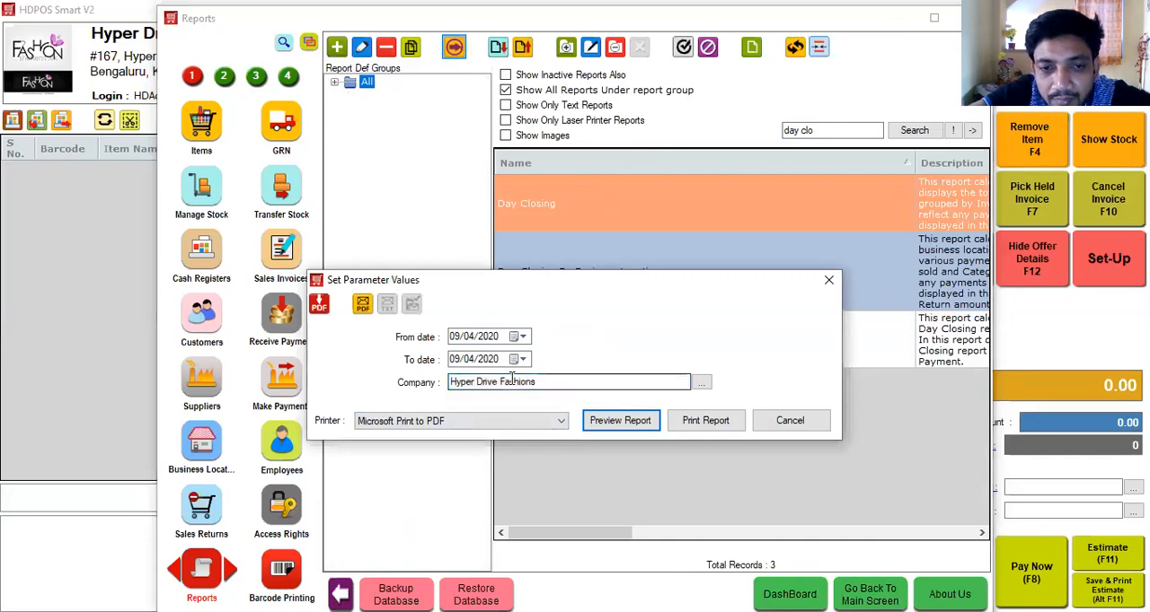
click(608, 422)
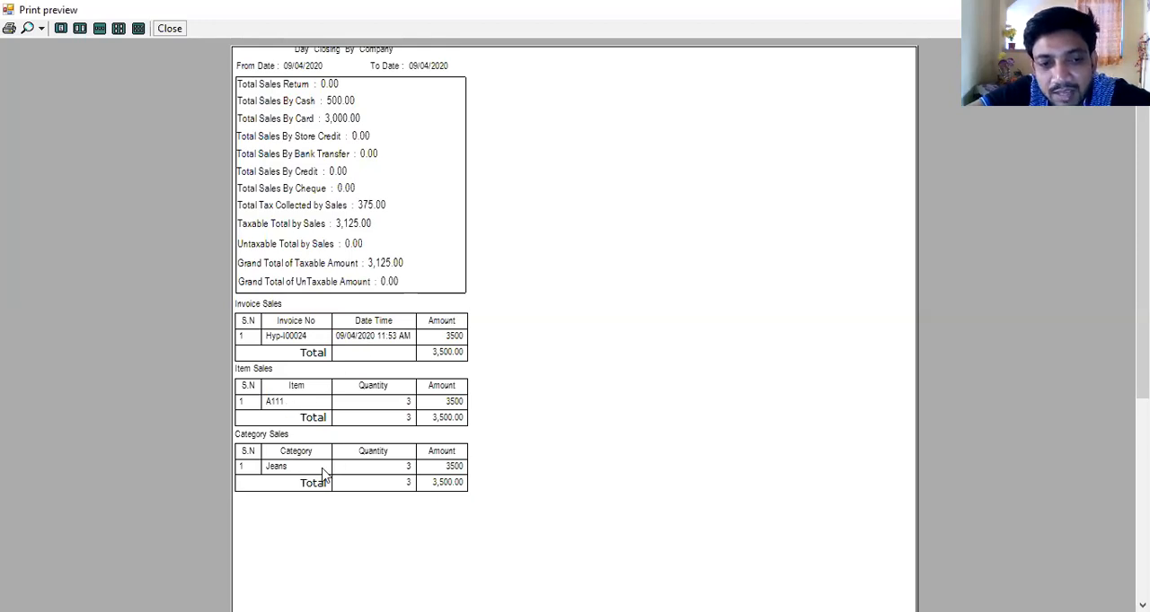
click(170, 30)
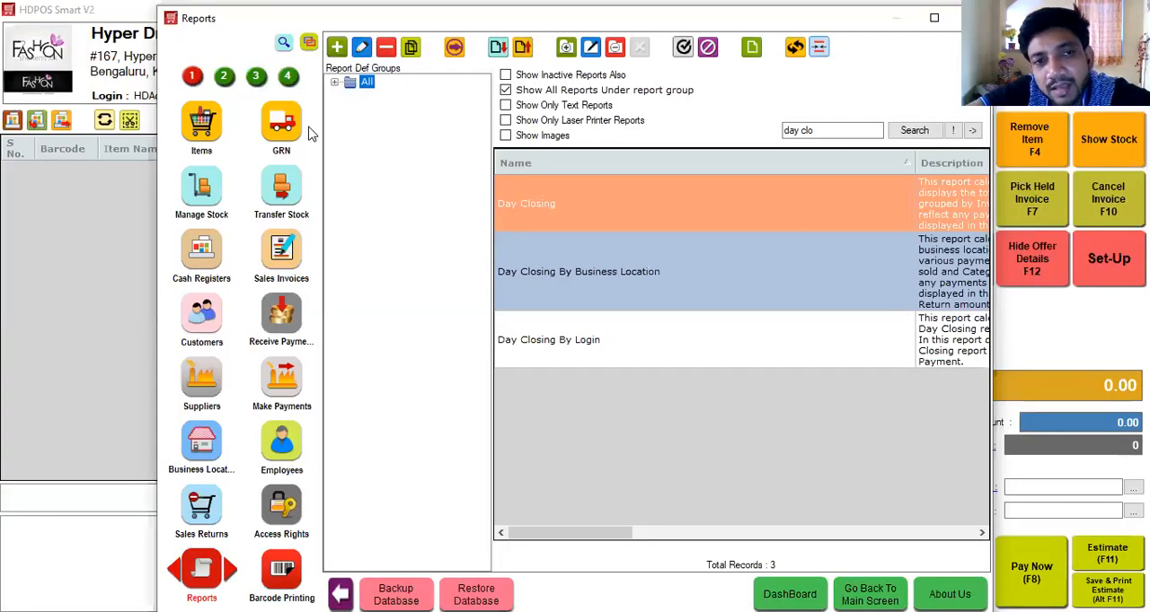
Expand all report groups and examine the reports in the Analytical and Drill Down groups.
click(334, 83)
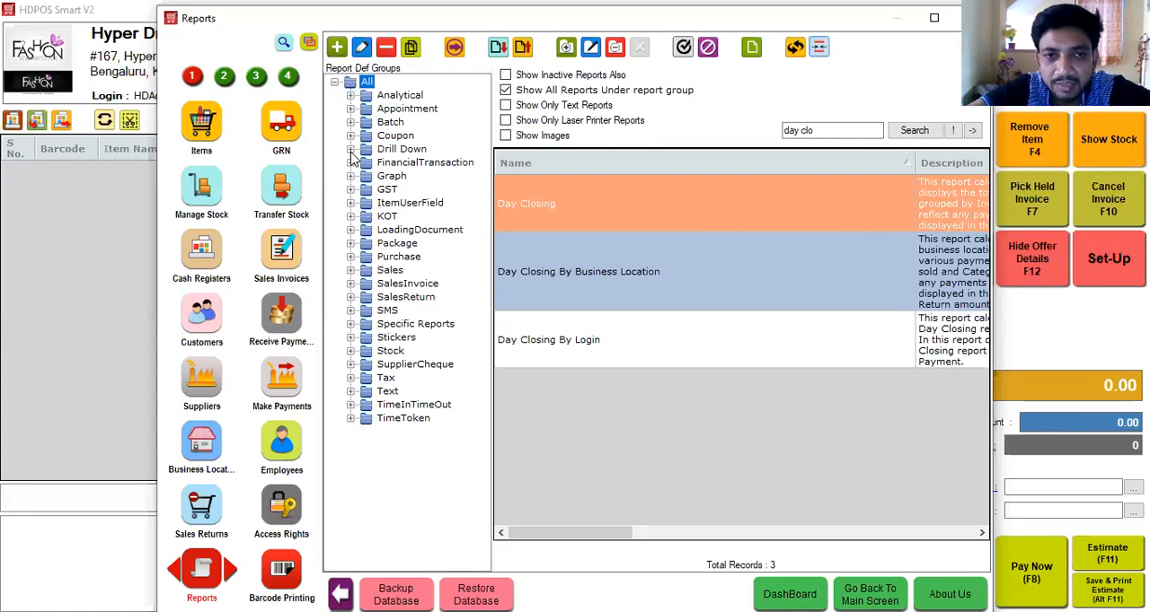
click(349, 92)
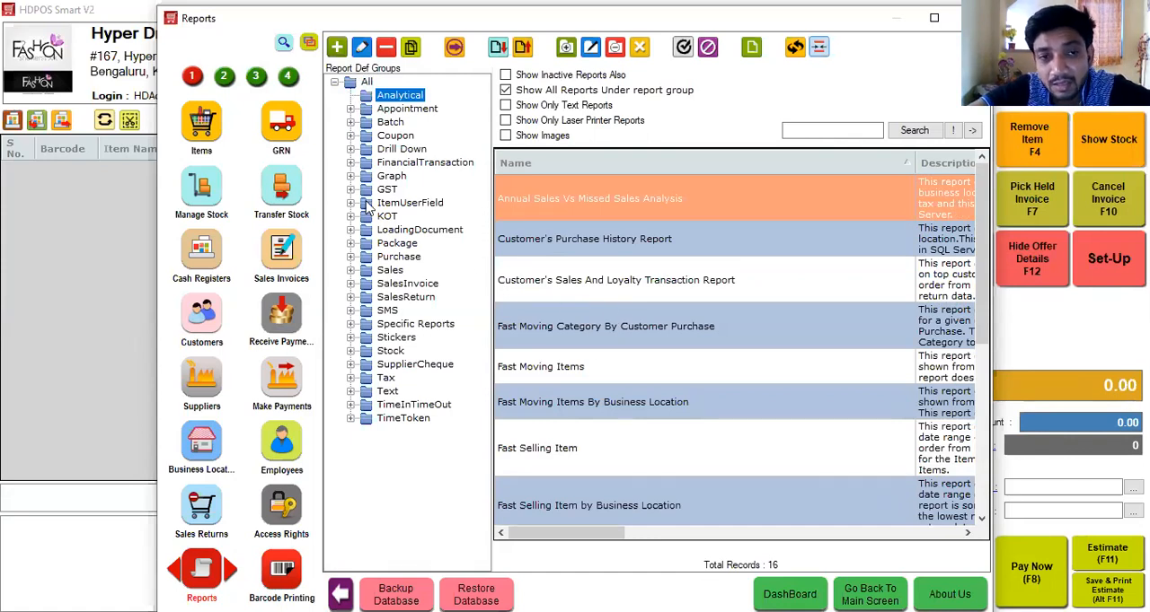
click(355, 151)
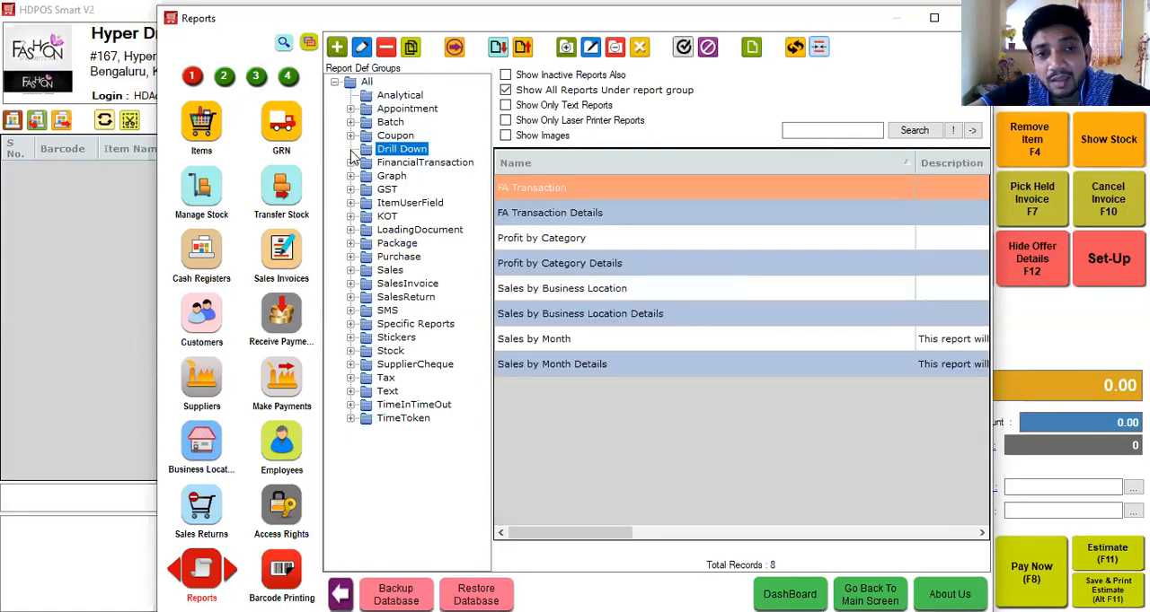
Start a new drill down in the Drill Downs set-up and name it Sales Report.
click(288, 77)
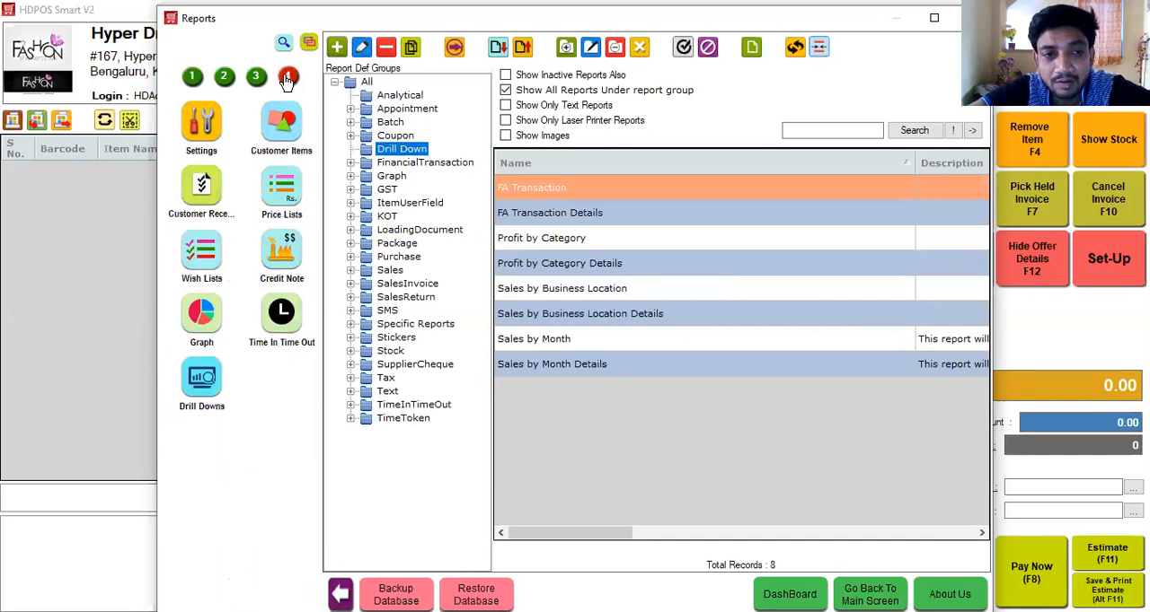
click(207, 385)
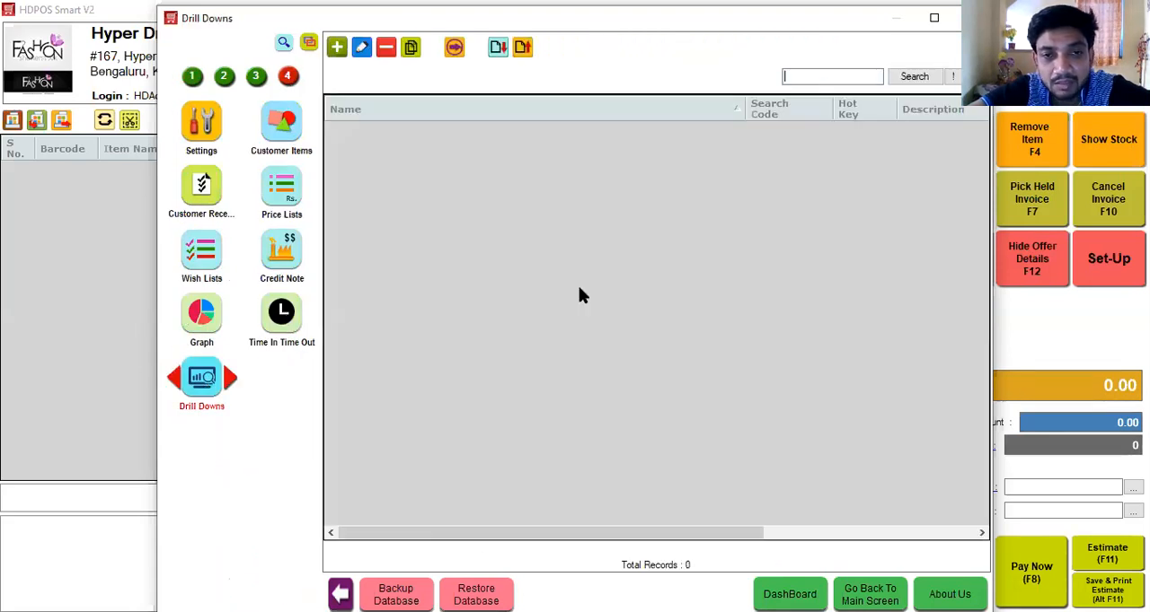
click(337, 50)
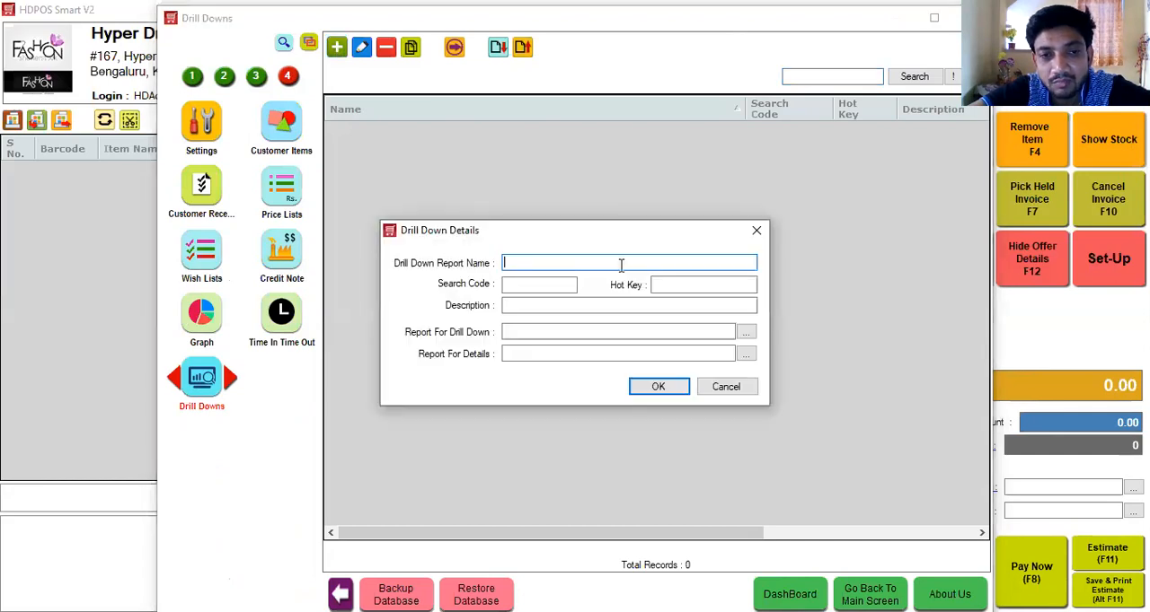
text(Sales Report)
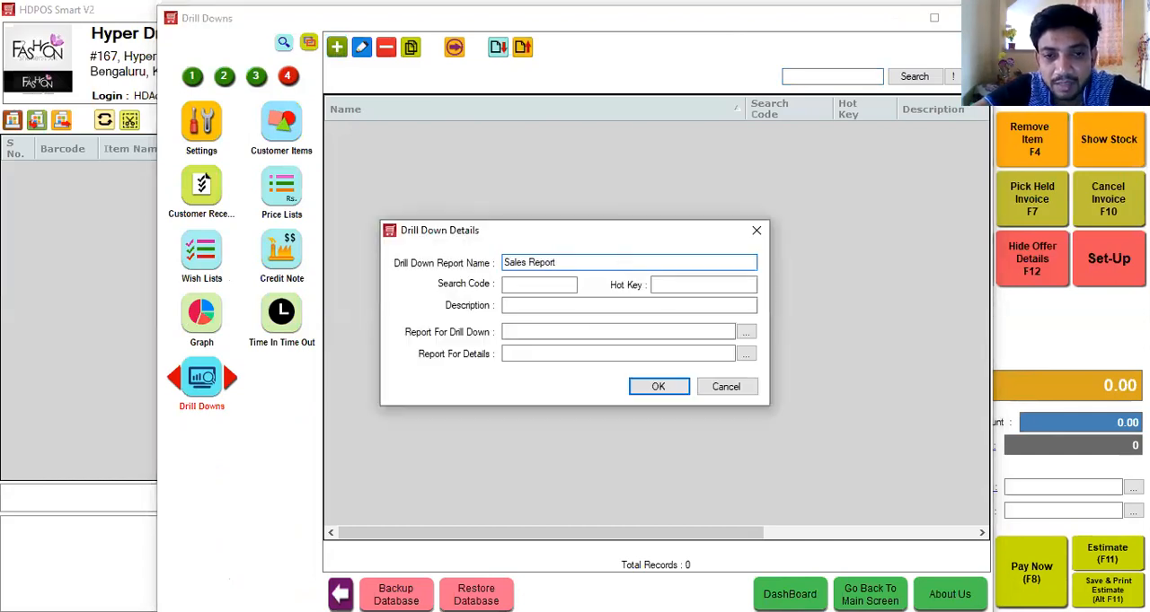
Set the report for drill down to Sales by Month from the Drill Down report group.
click(594, 332)
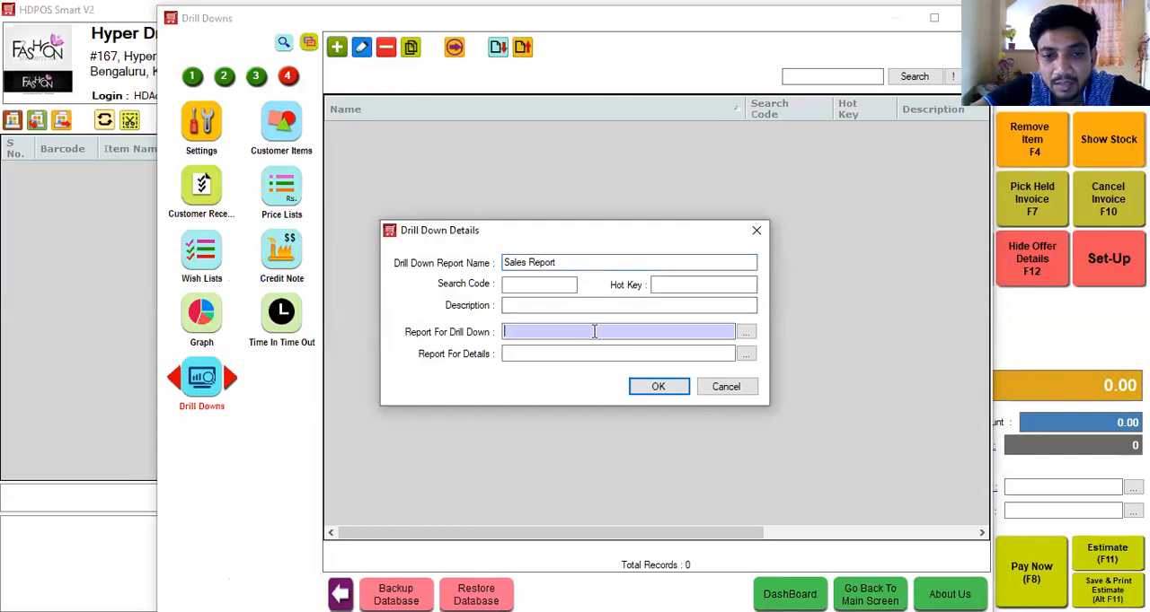
click(745, 332)
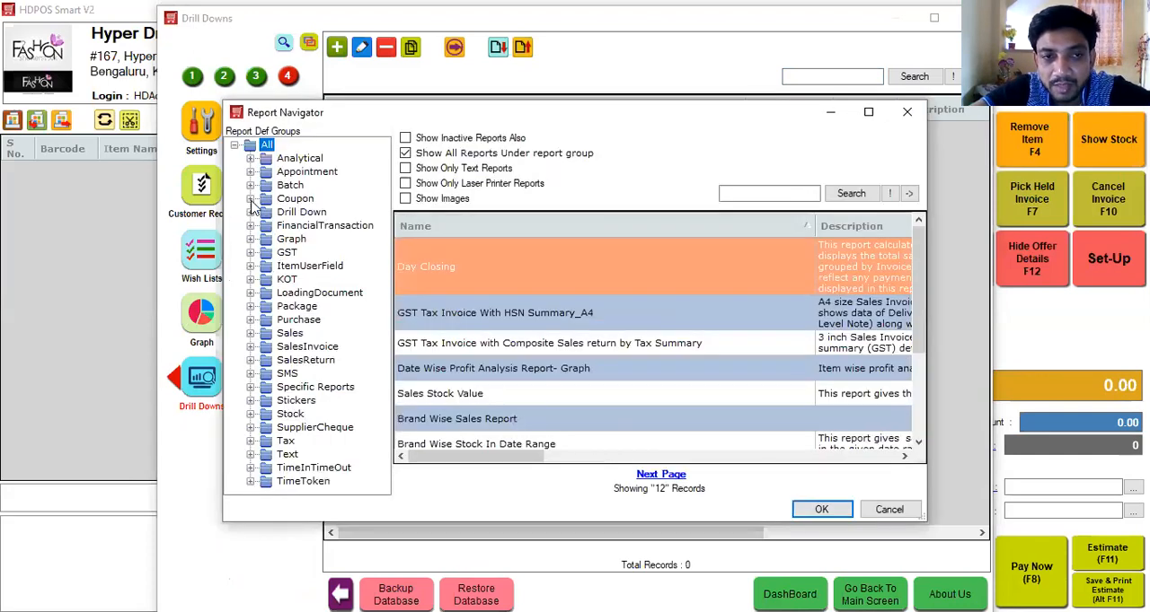
click(254, 215)
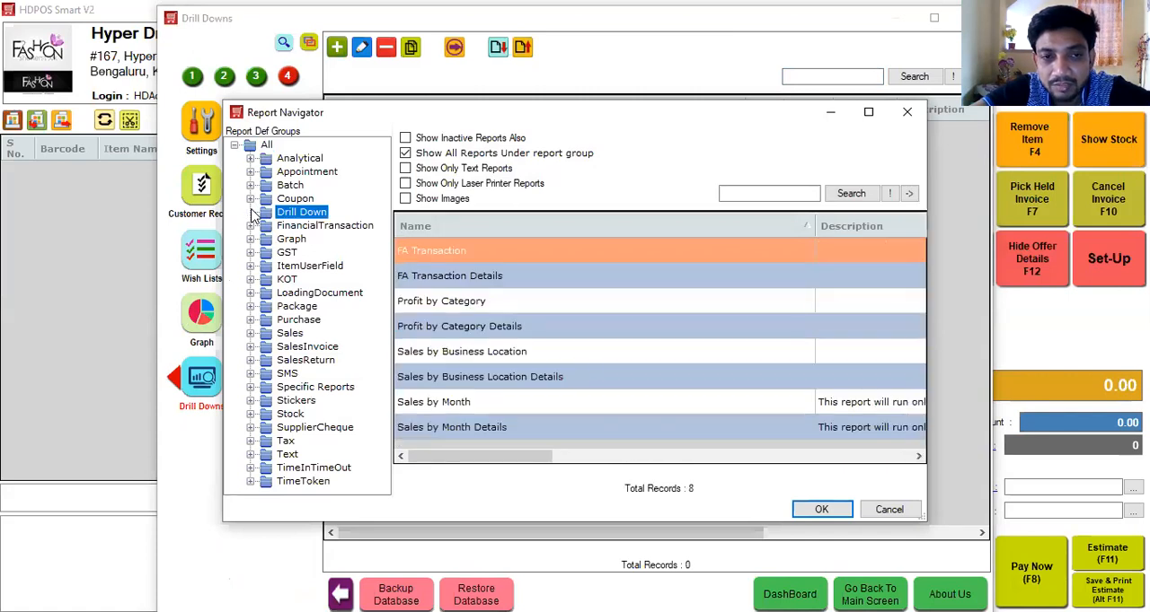
click(467, 409)
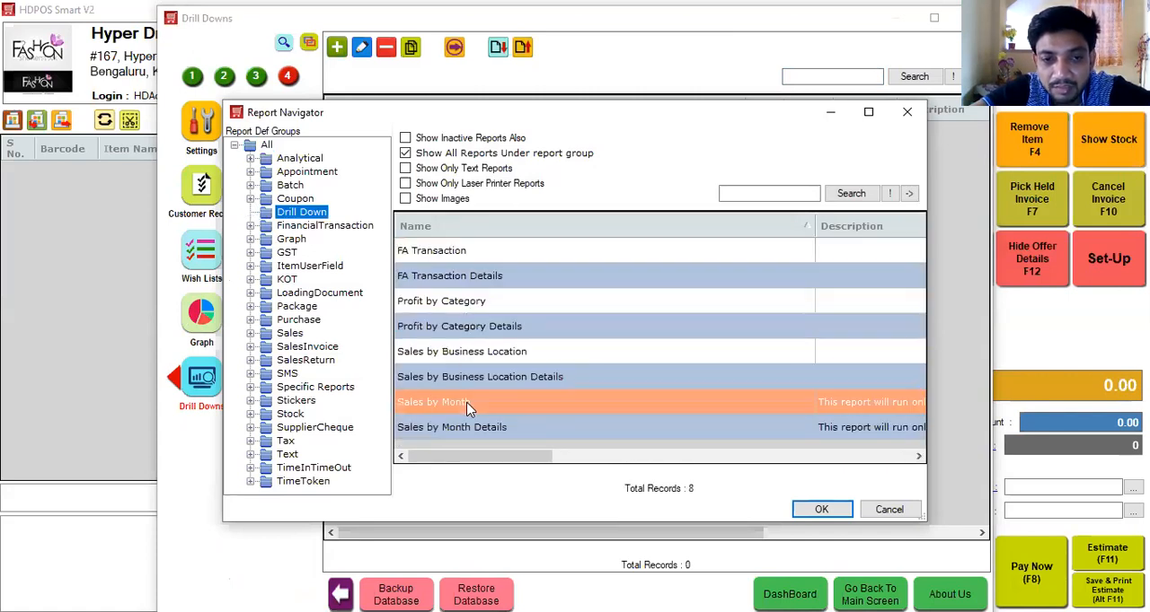
click(816, 510)
Set the report for details to Item Wise Sales With Returns (Basic Value) from the Sales Item group and save the drill down.
click(614, 354)
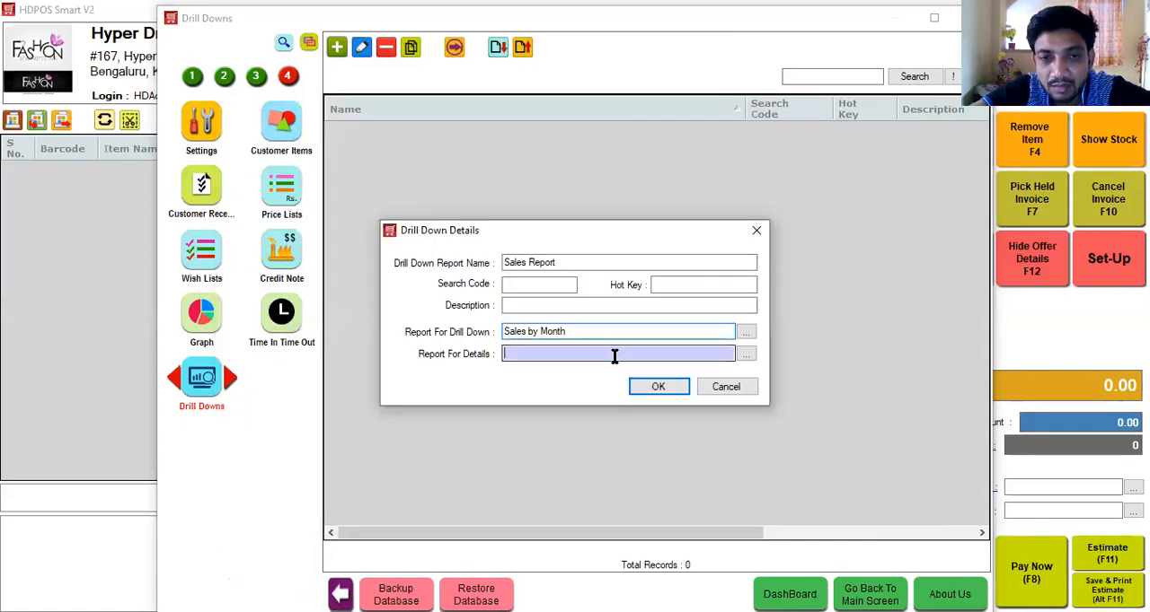
click(746, 356)
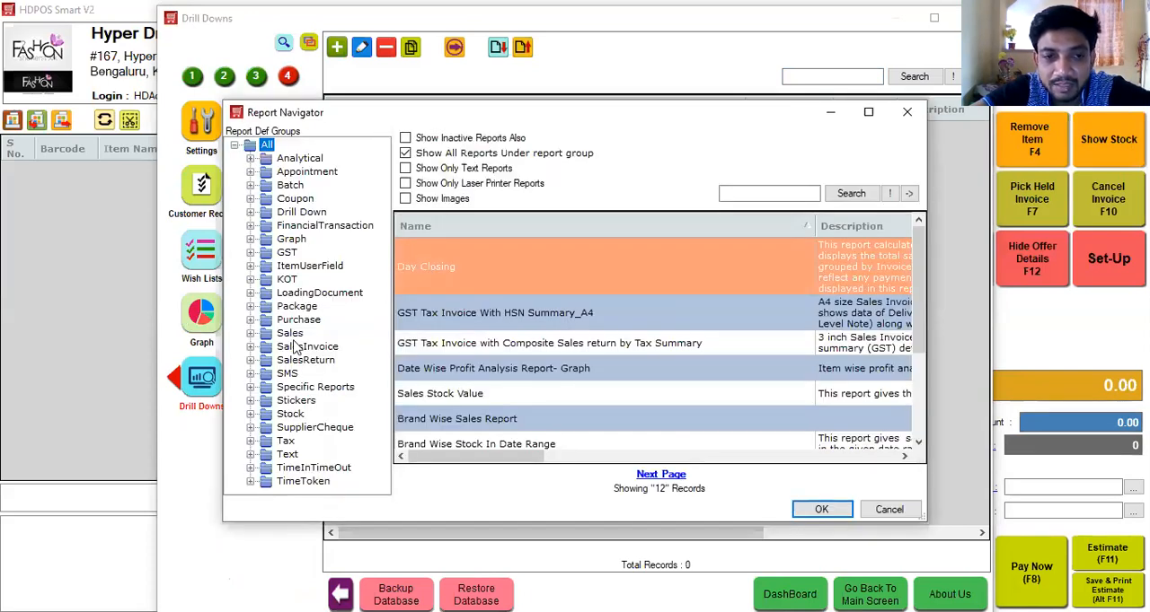
click(251, 334)
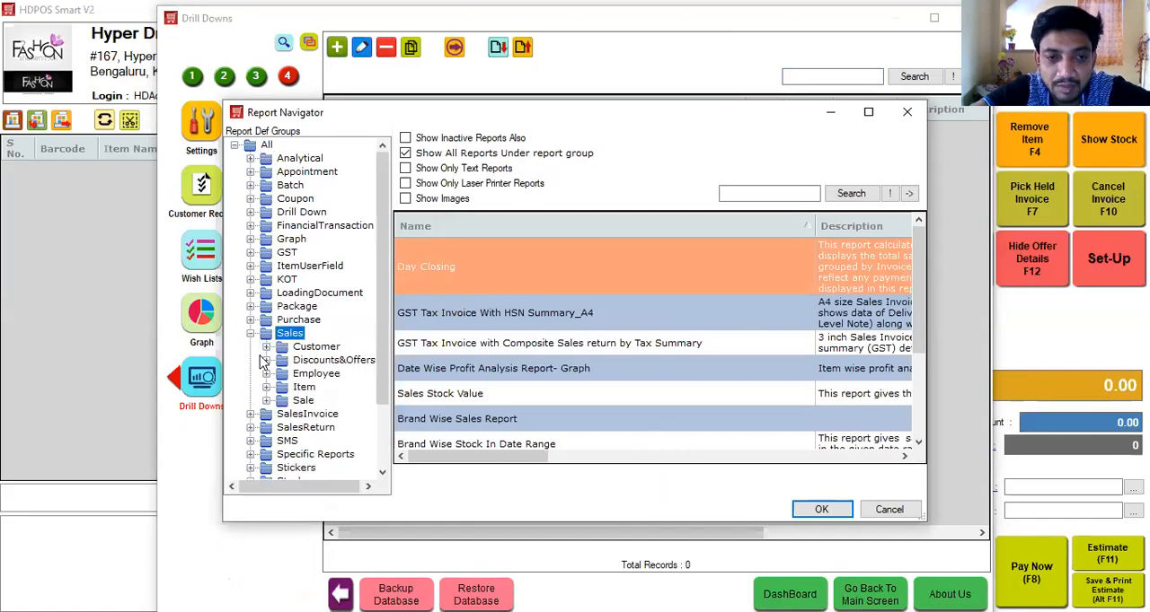
click(301, 387)
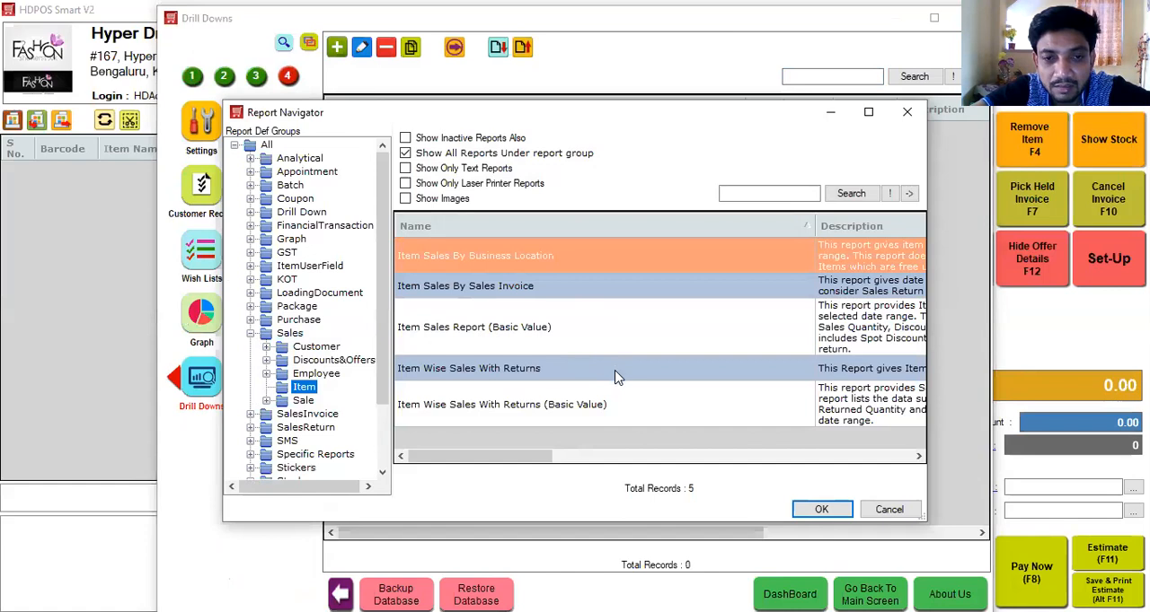
click(614, 406)
click(820, 509)
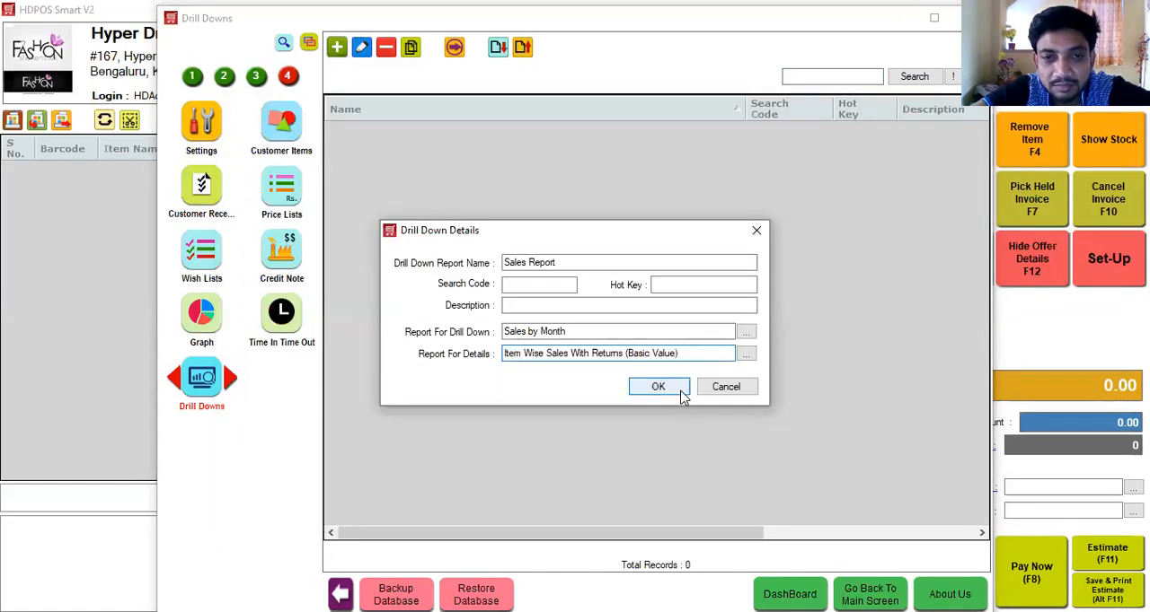
click(659, 387)
Run the Sales Report drill down and move Customer above Executive in its hierarchy.
click(629, 135)
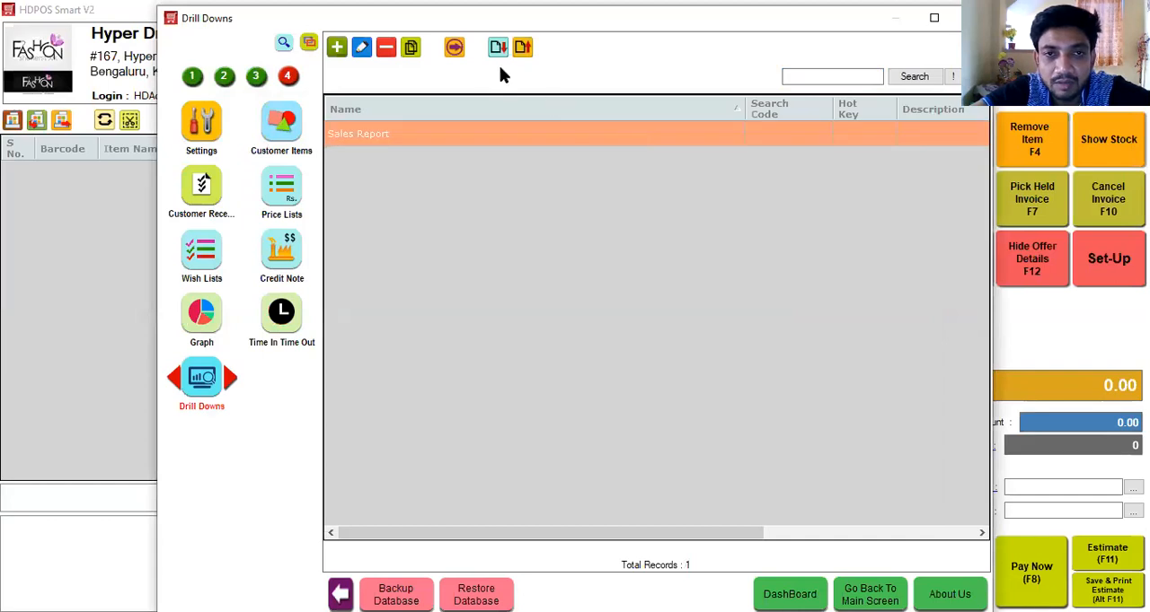
click(454, 48)
click(668, 255)
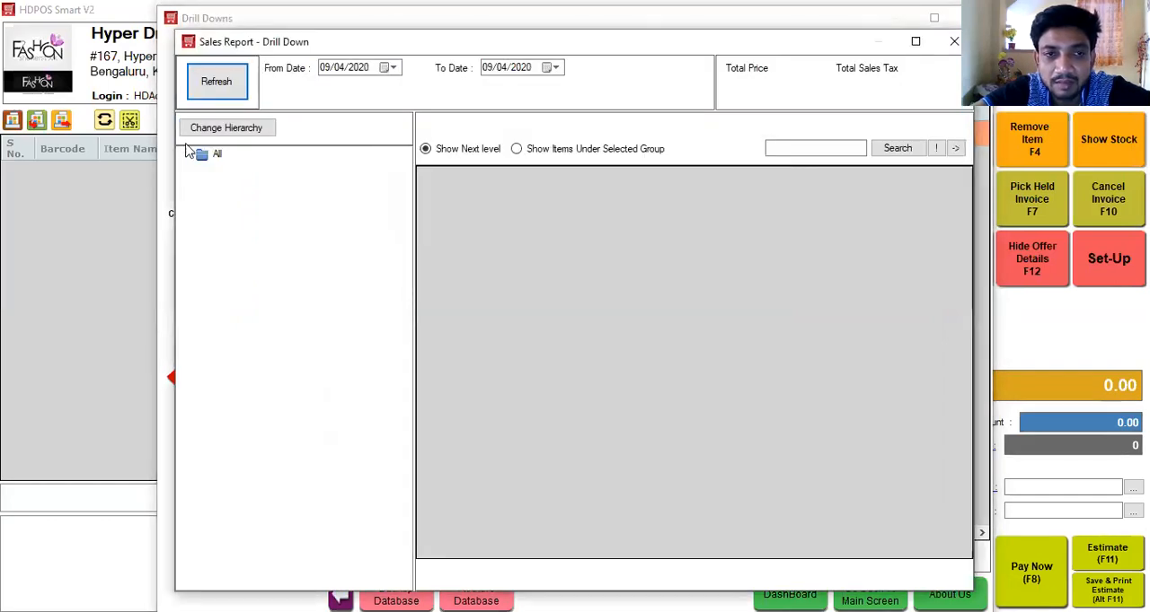
click(202, 160)
click(220, 134)
click(464, 197)
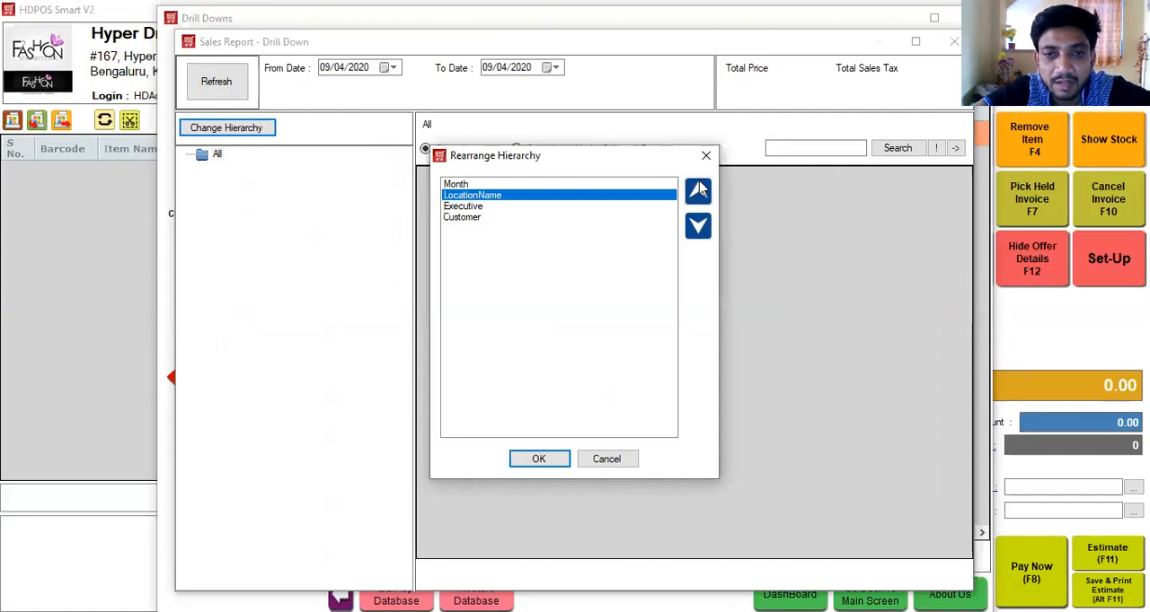
click(473, 219)
click(698, 191)
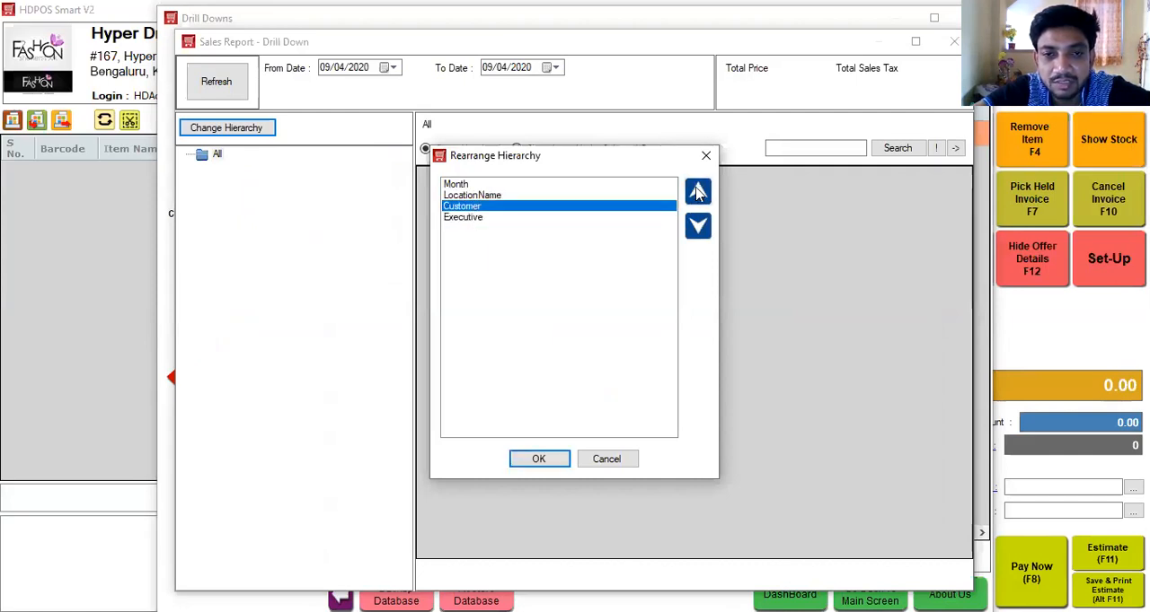
click(527, 463)
click(698, 258)
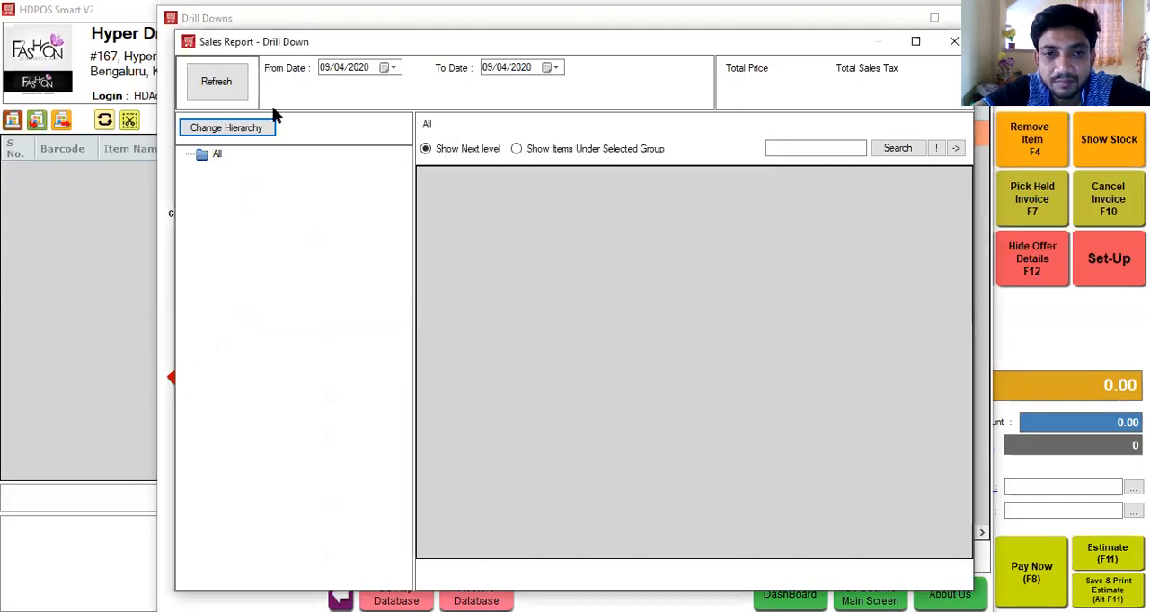
Set the drill down's From Date to 09/04/2017 and search for the sales in that period.
click(207, 159)
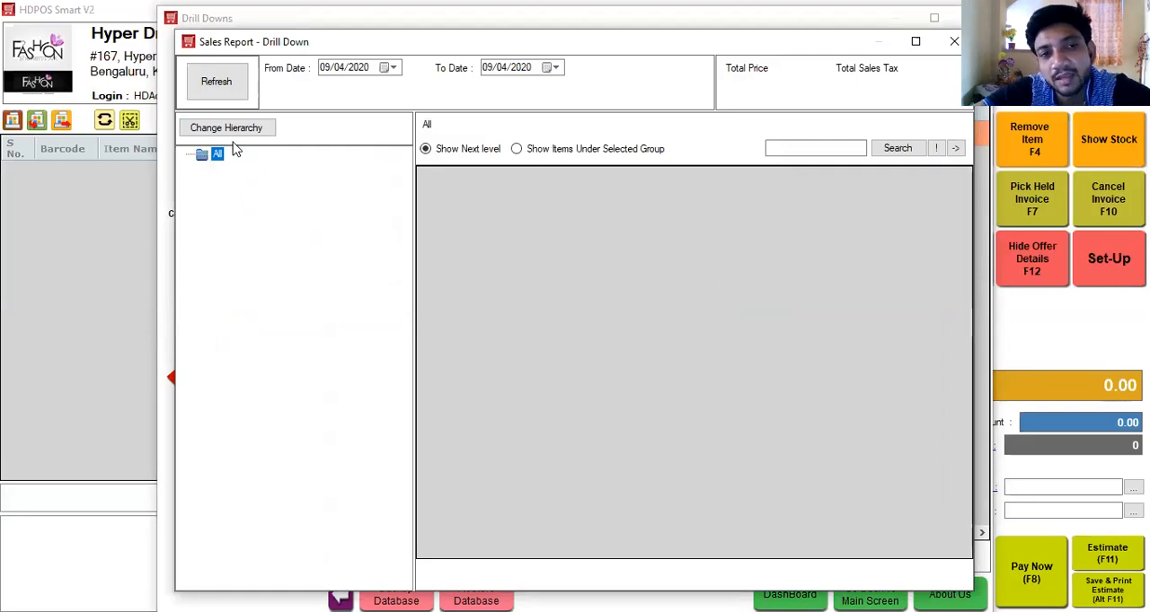
click(228, 81)
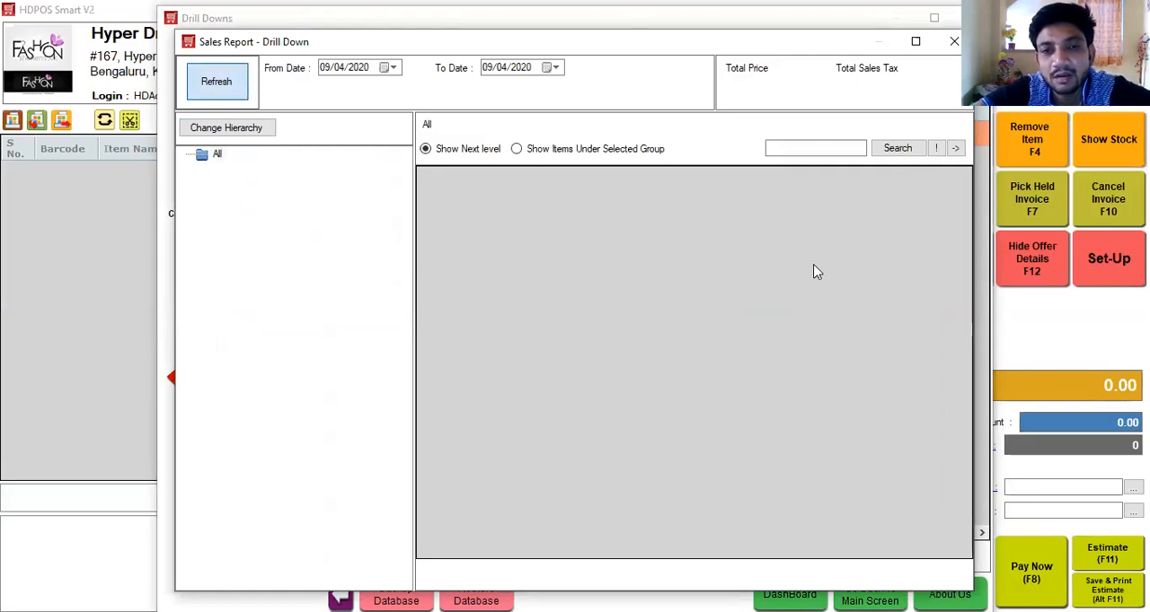
click(691, 253)
click(359, 69)
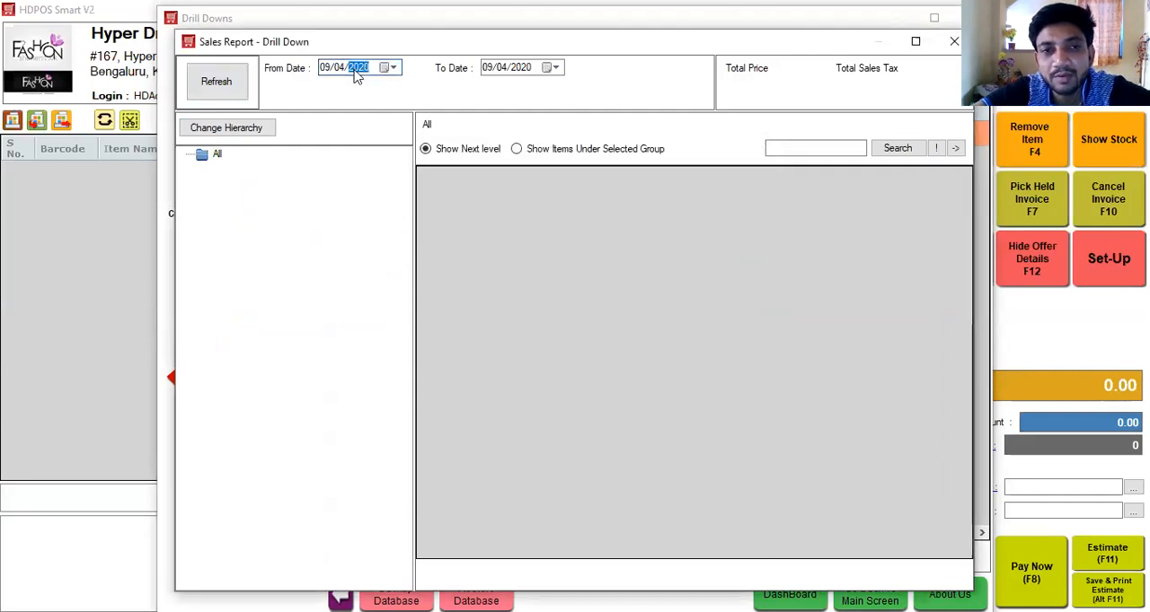
text(2017)
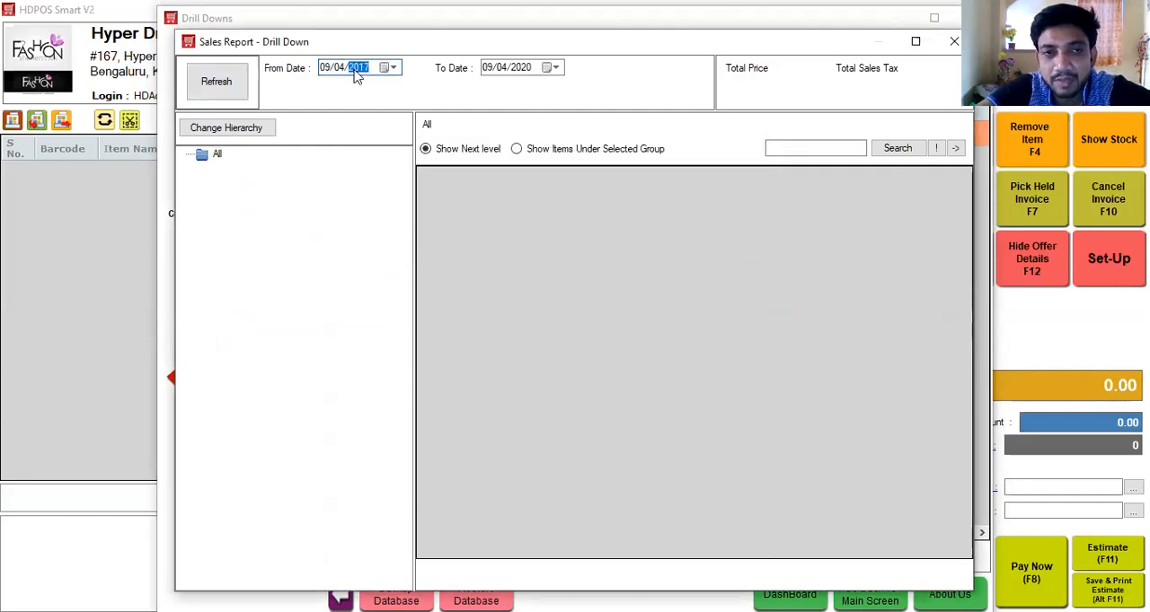
click(917, 156)
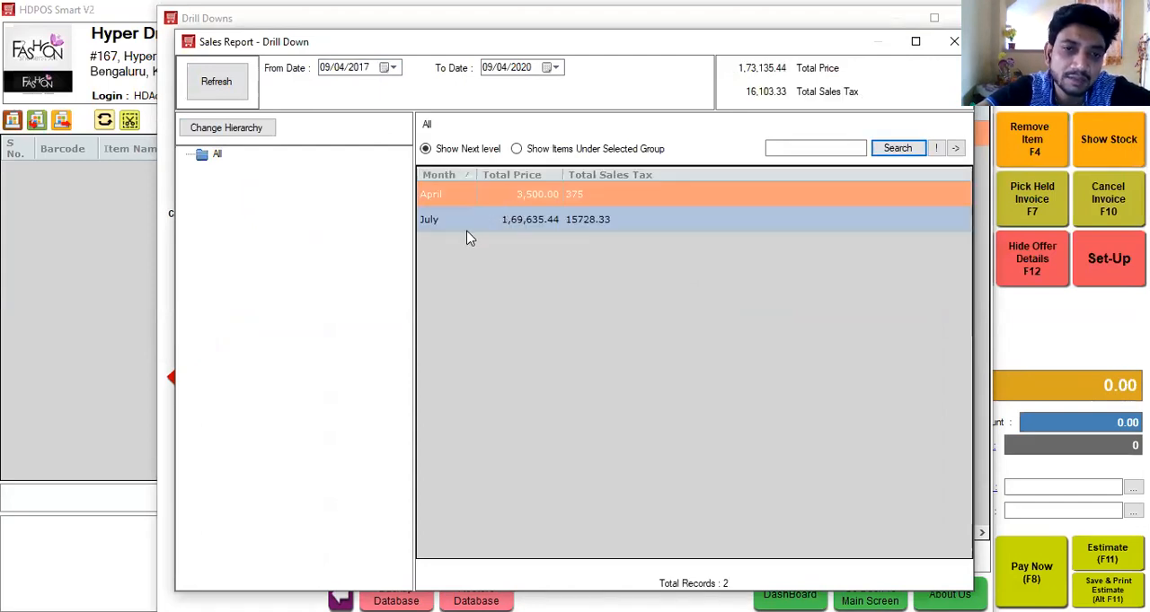
Review the hierarchy order of the Sales Report drill down without changing it, and close the drill down.
click(207, 162)
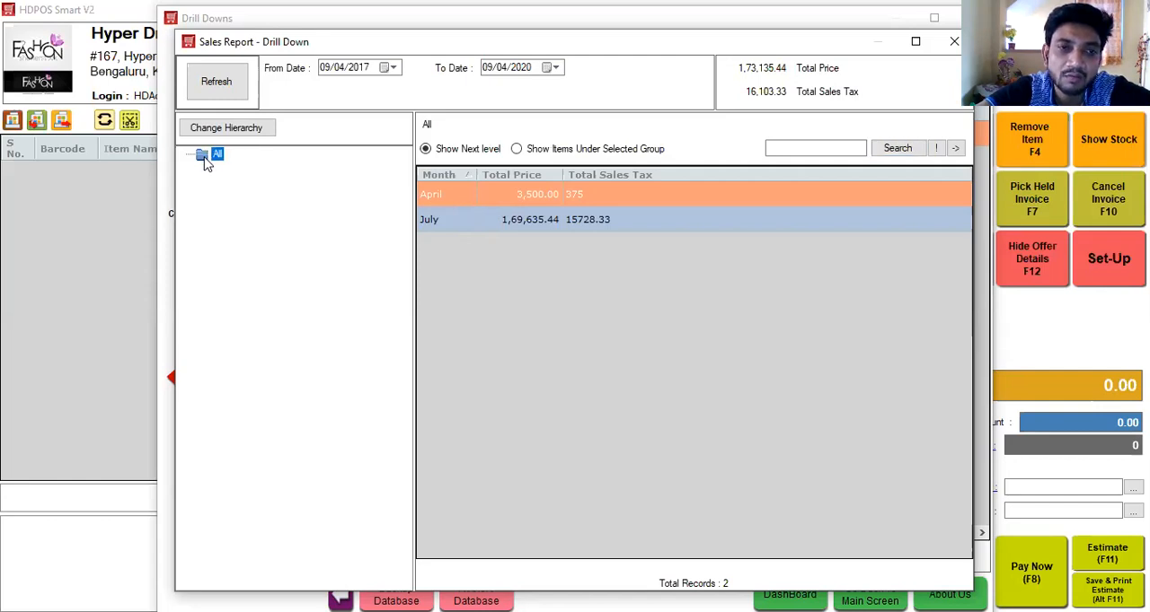
click(233, 131)
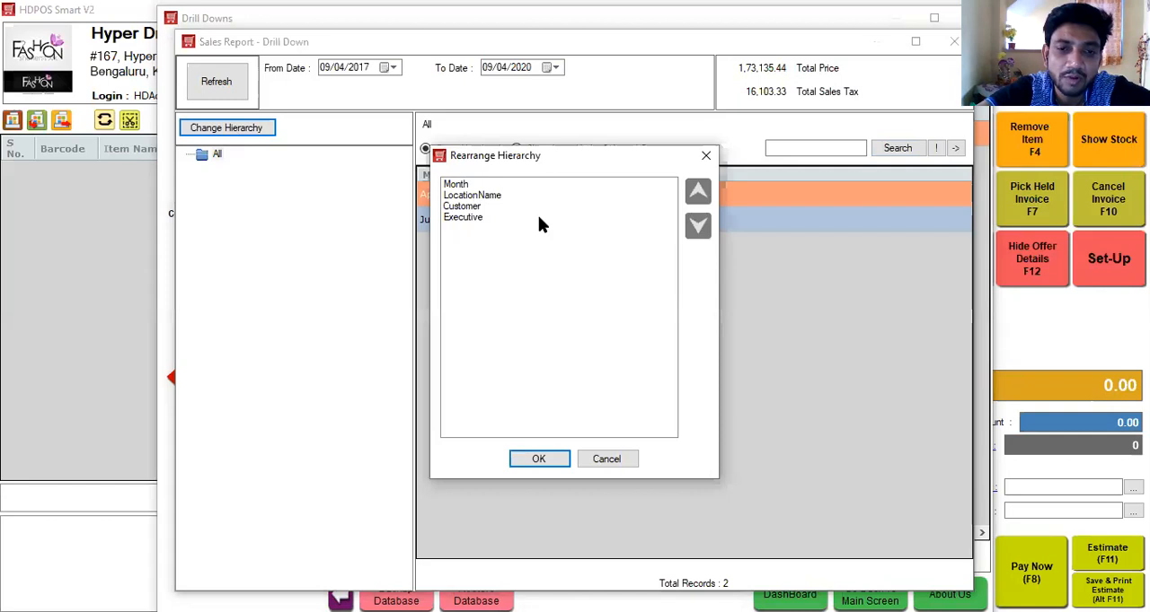
click(608, 460)
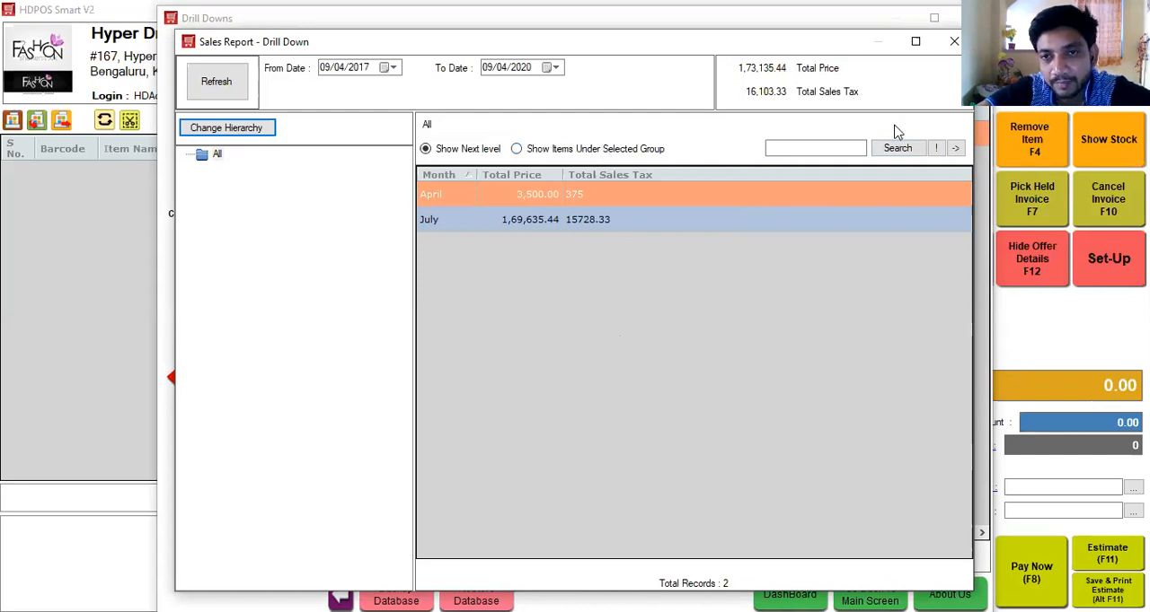
drag(820, 42, 813, 162)
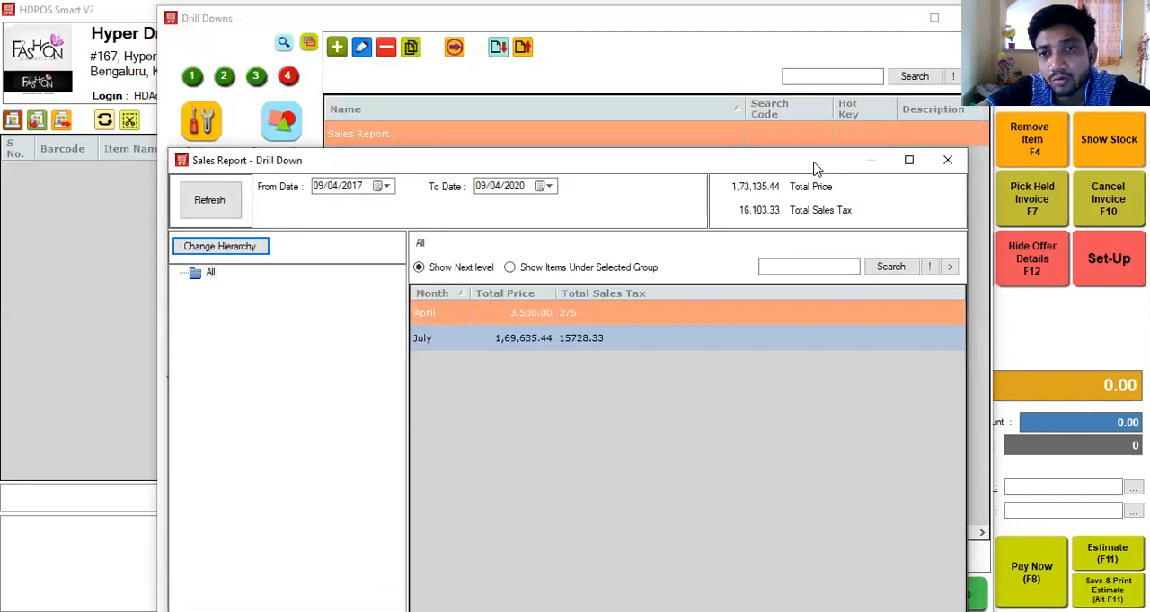
click(956, 161)
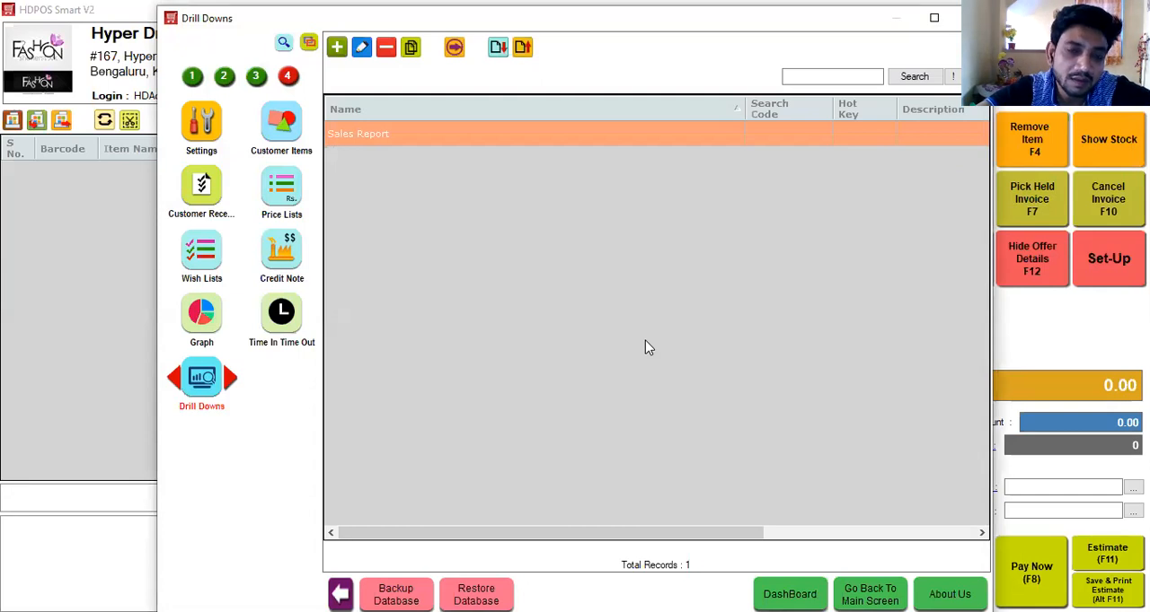
Widen the Brand Wise Stock In Date Range graph on the dashboard, review the remaining graphs, and close the dashboard.
key(alt+Tab)
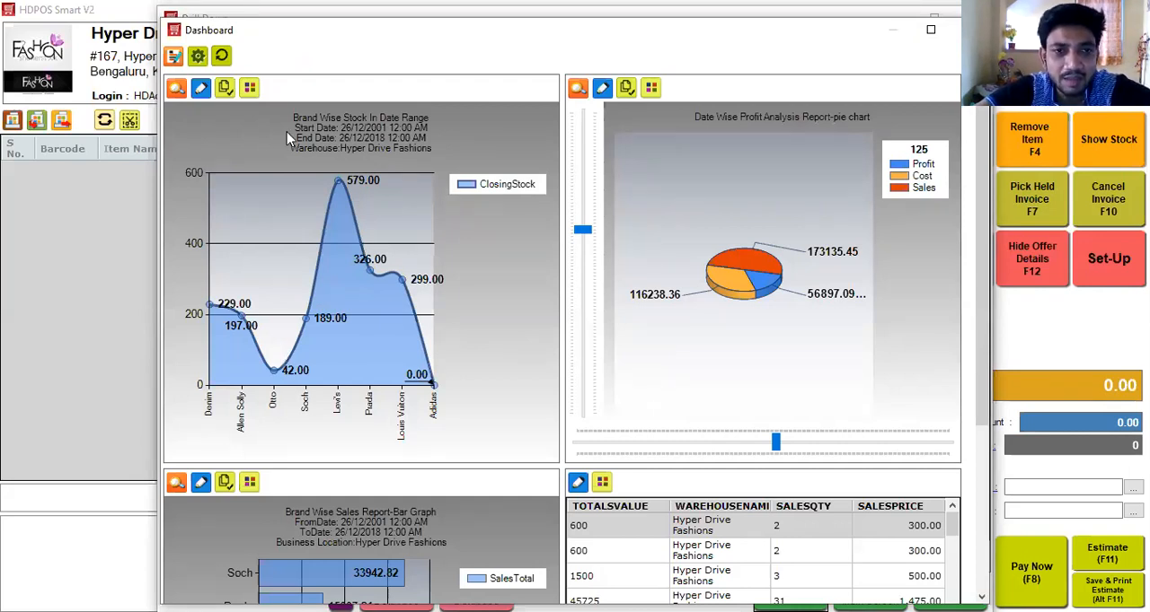
click(252, 88)
click(544, 358)
click(562, 388)
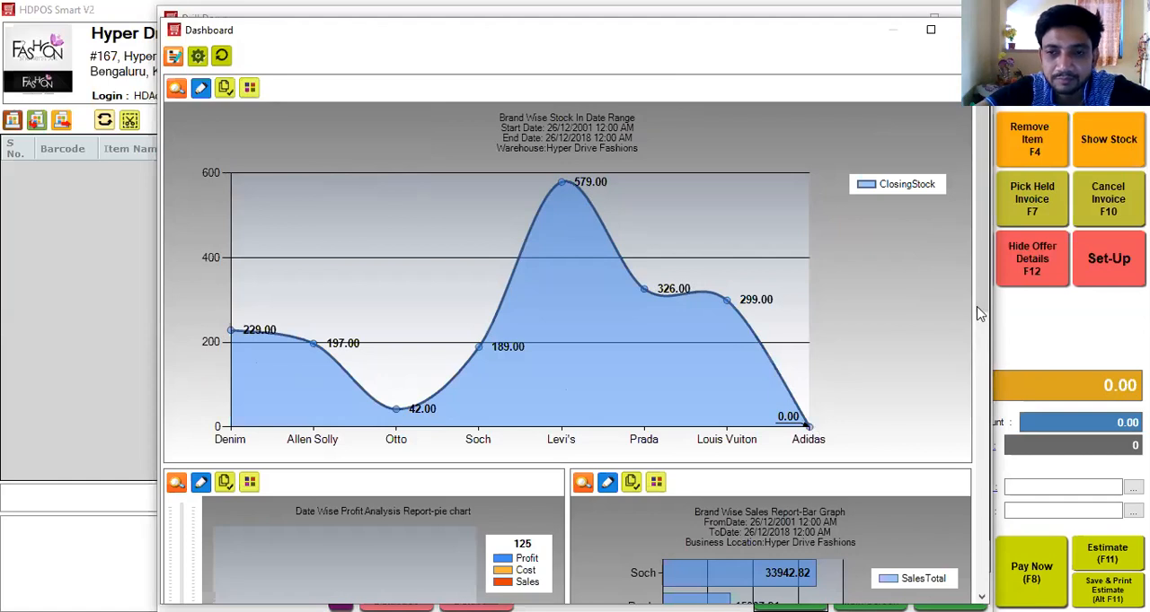
drag(981, 319, 983, 466)
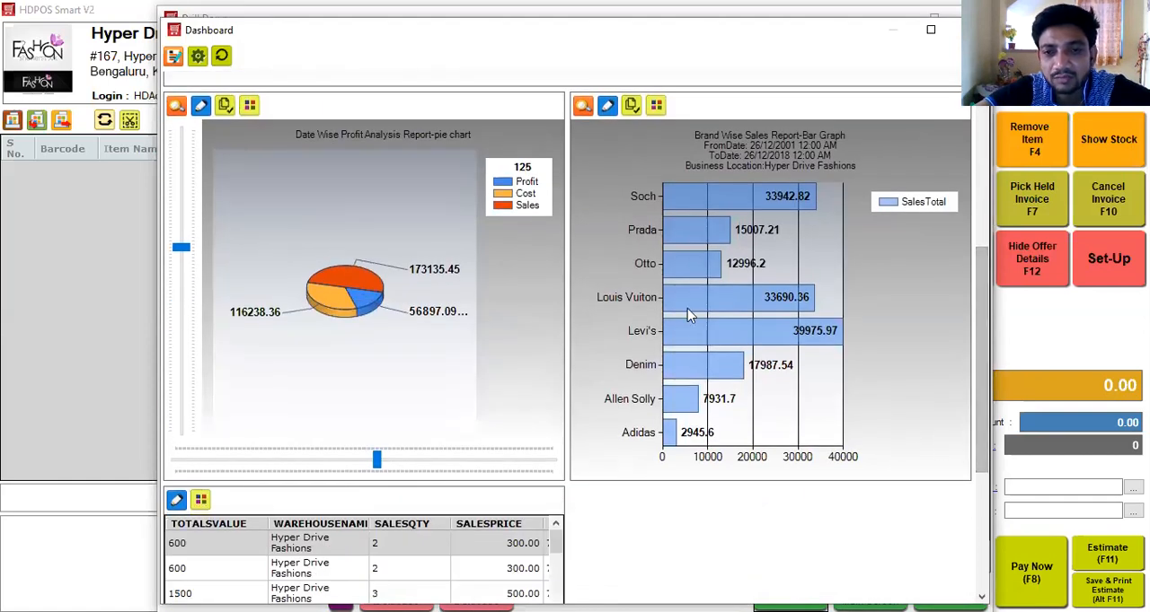
mouse_move(745, 346)
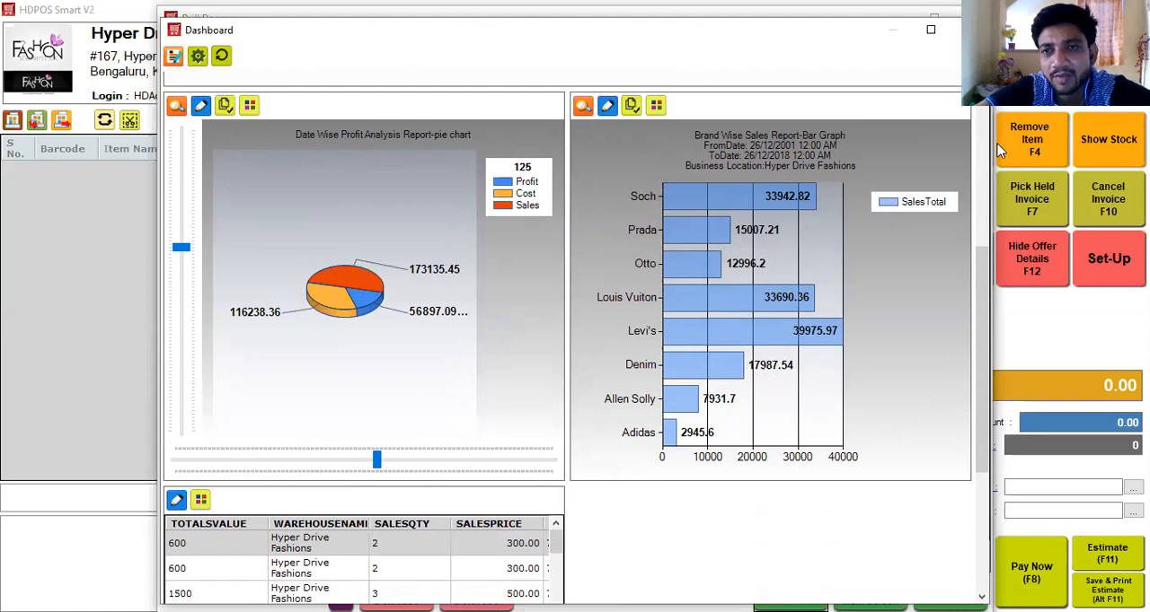
click(970, 30)
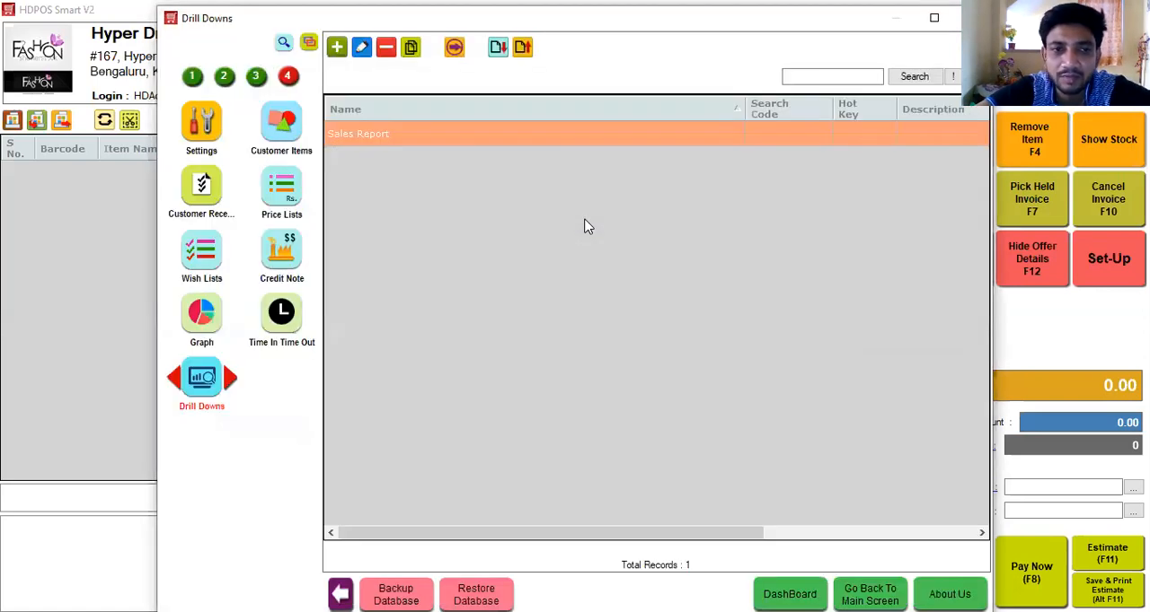
Open the list of customer items in the set-up to view the received materials and their statuses.
click(191, 76)
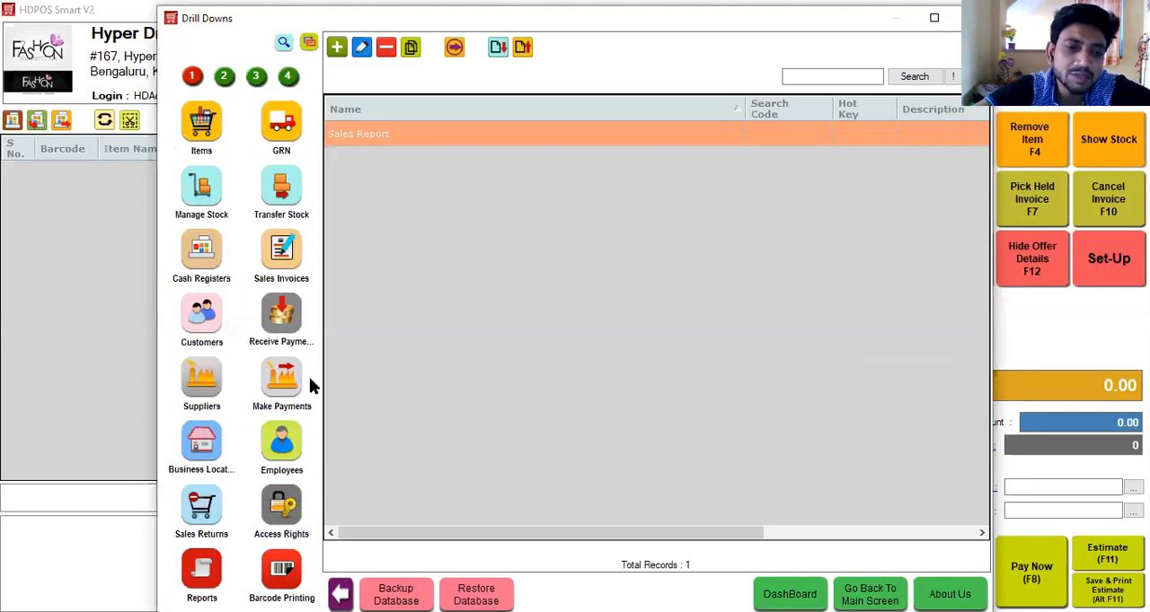
click(287, 79)
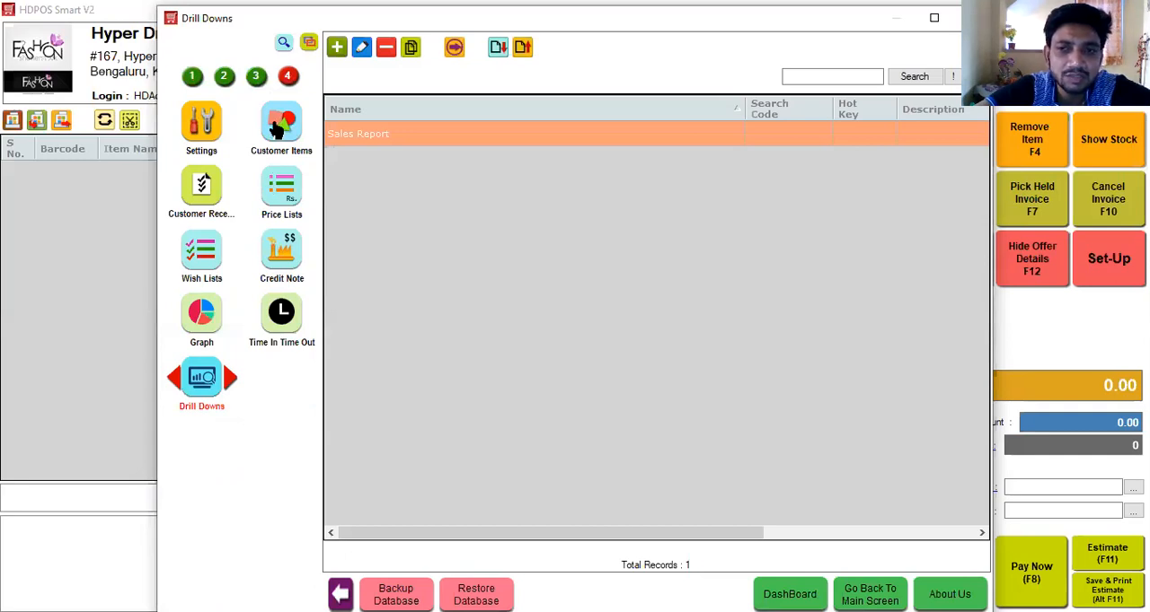
click(278, 128)
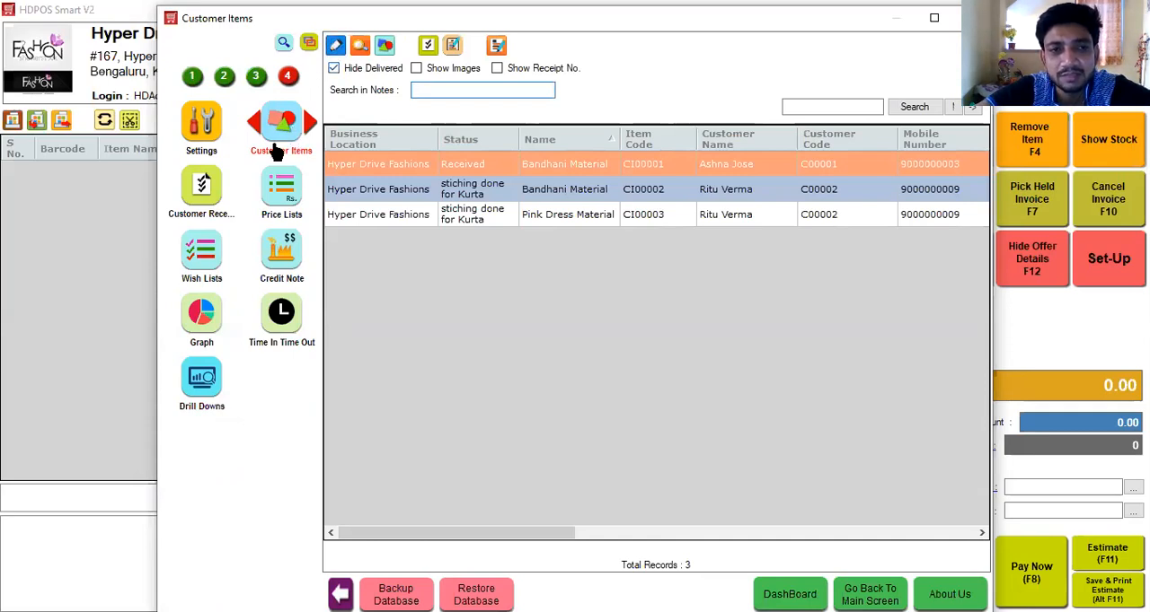
Start a new customer receipt for the Hyper Drive Fashions location and select the second suggested customer matching "Sa".
click(207, 191)
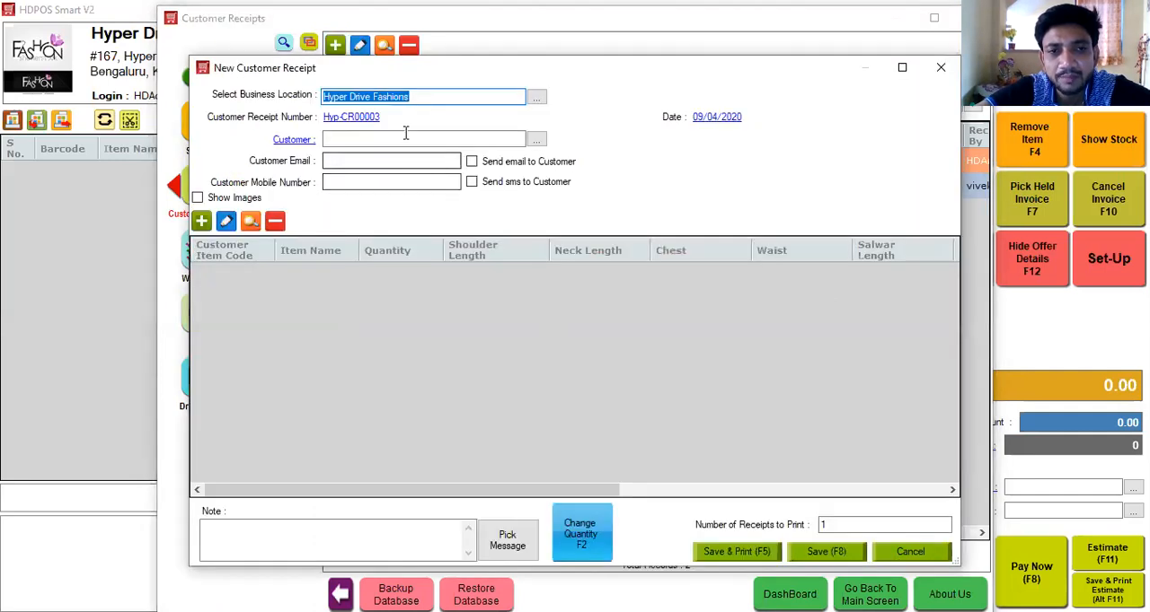
click(404, 134)
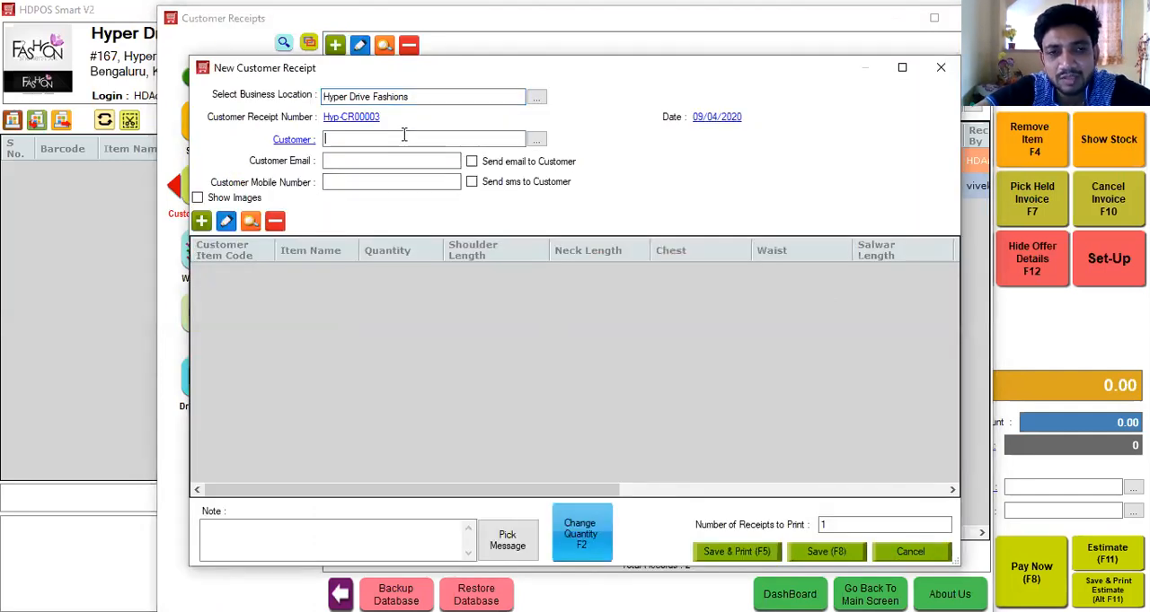
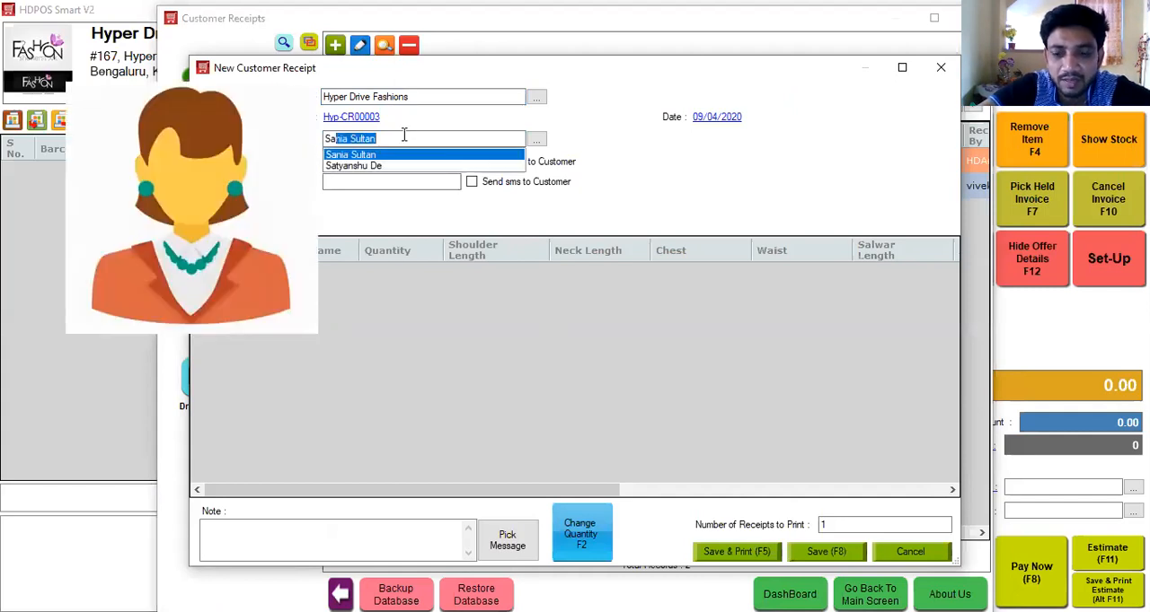
key(Down)
key(Return)
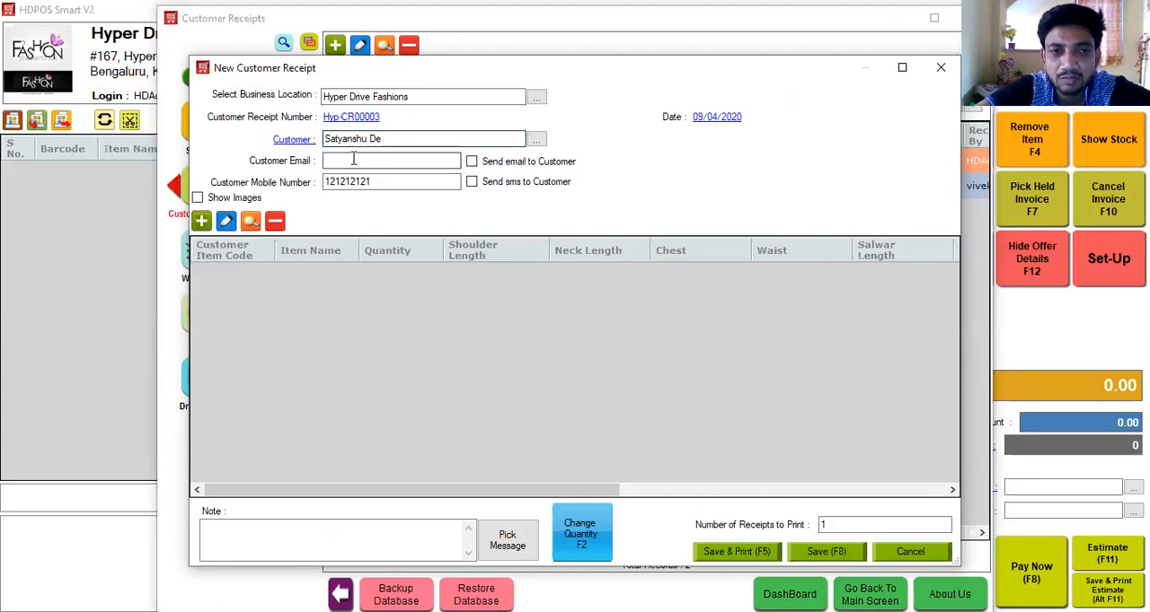
Add a customer item named Shirt FullSliv to the receipt, leaving its description and measurement fields empty.
click(208, 226)
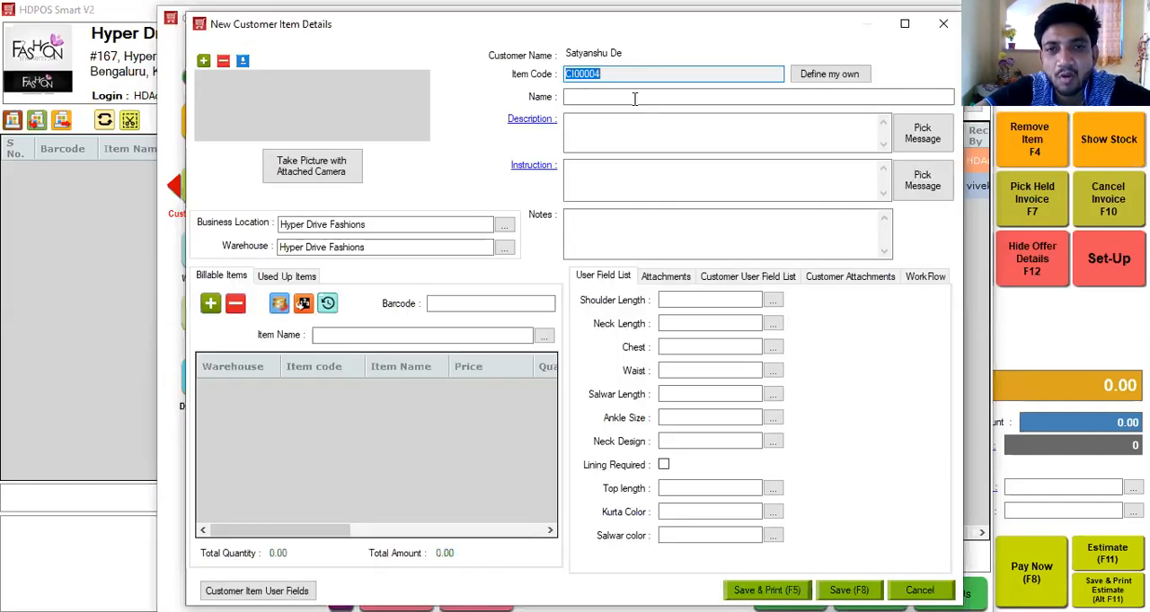
click(629, 94)
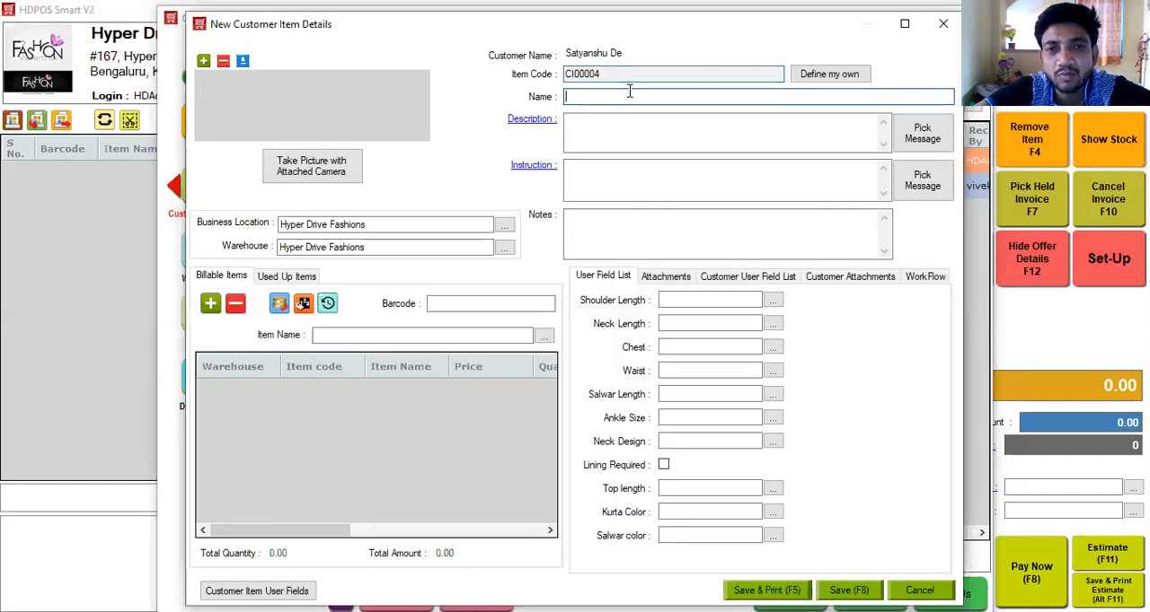
text(S)
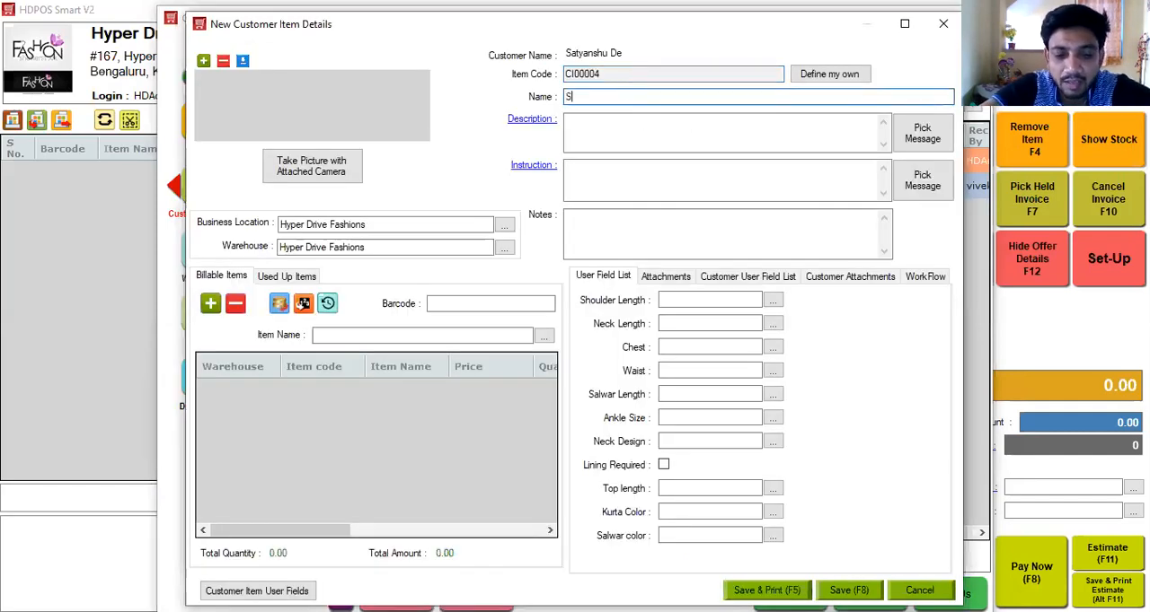
text(hirt FullSliv)
click(613, 128)
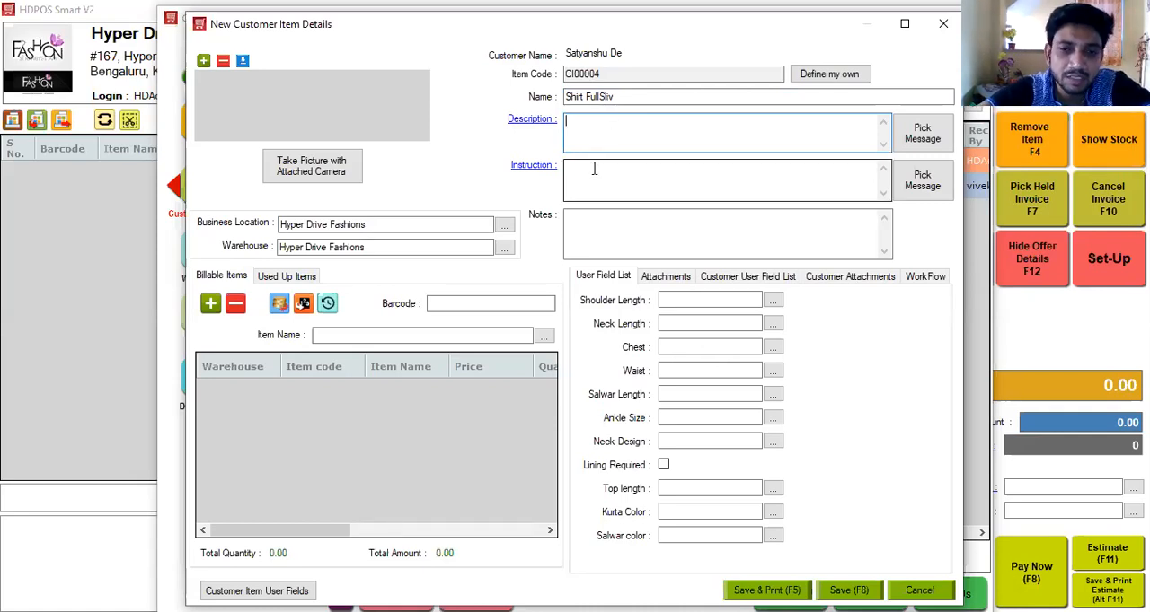
click(678, 301)
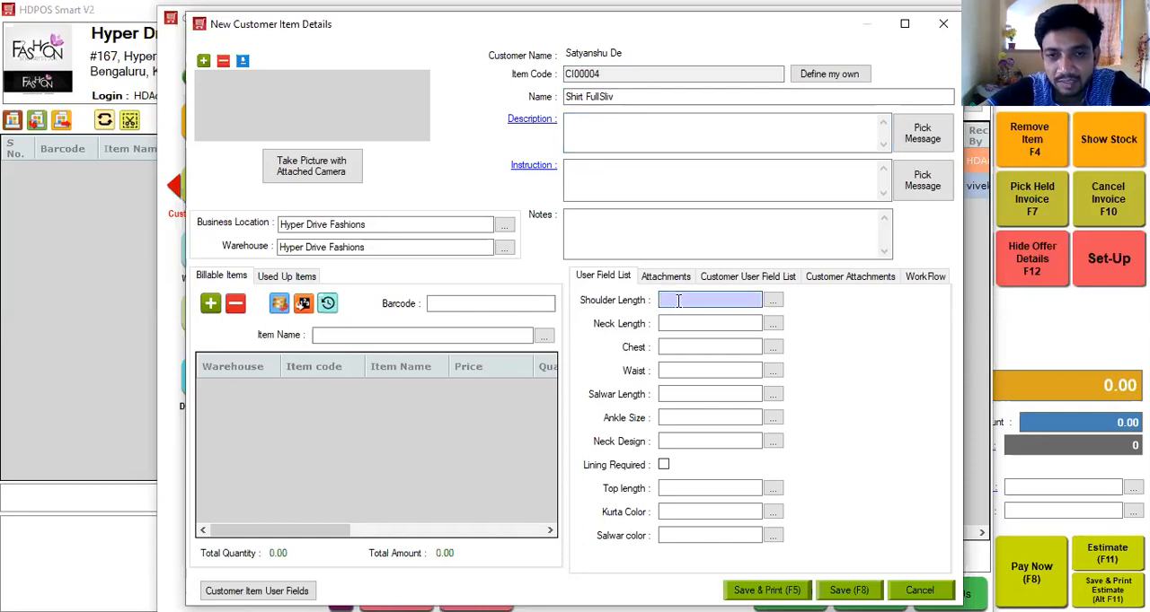
click(679, 322)
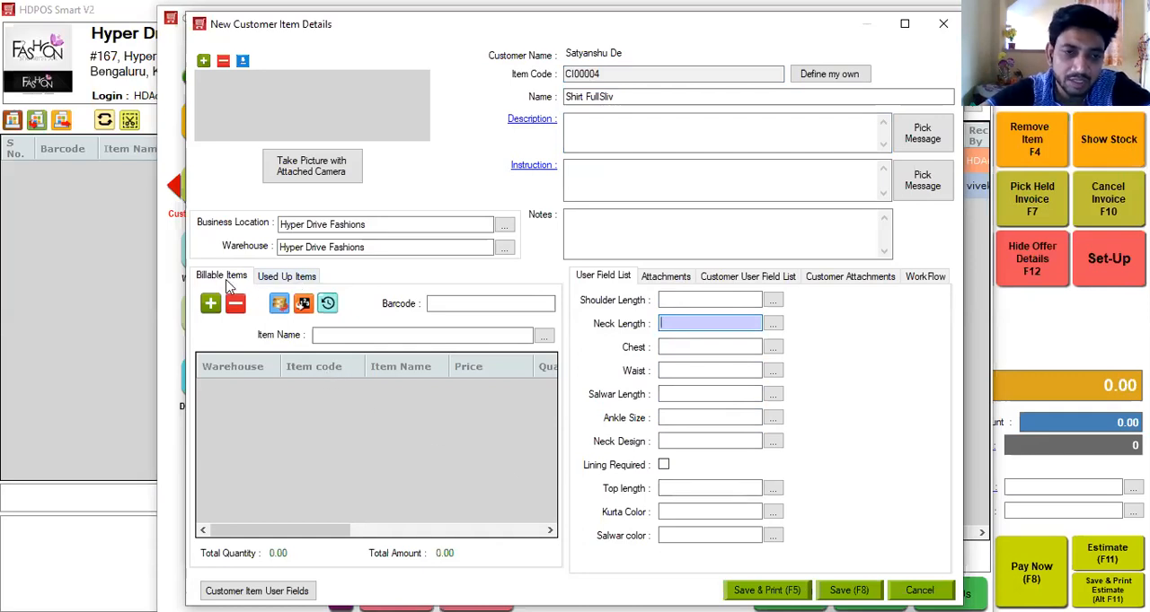
Add A111 Jeans/Denim 32 as a billable item, check the used-up items section, and save the customer item.
click(334, 336)
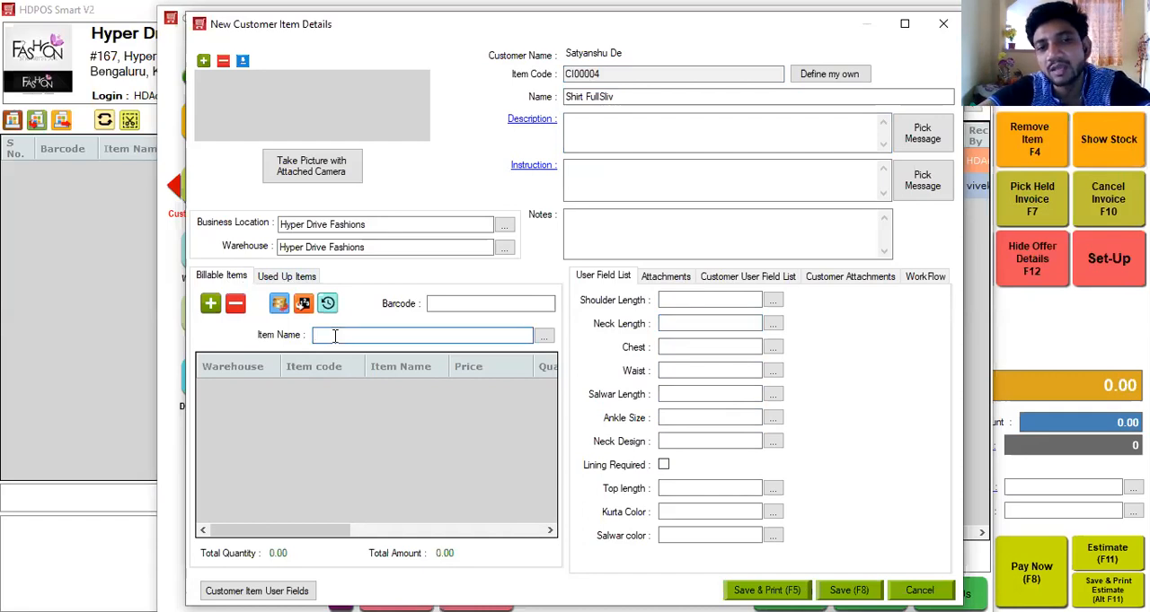
text(a)
key(Return)
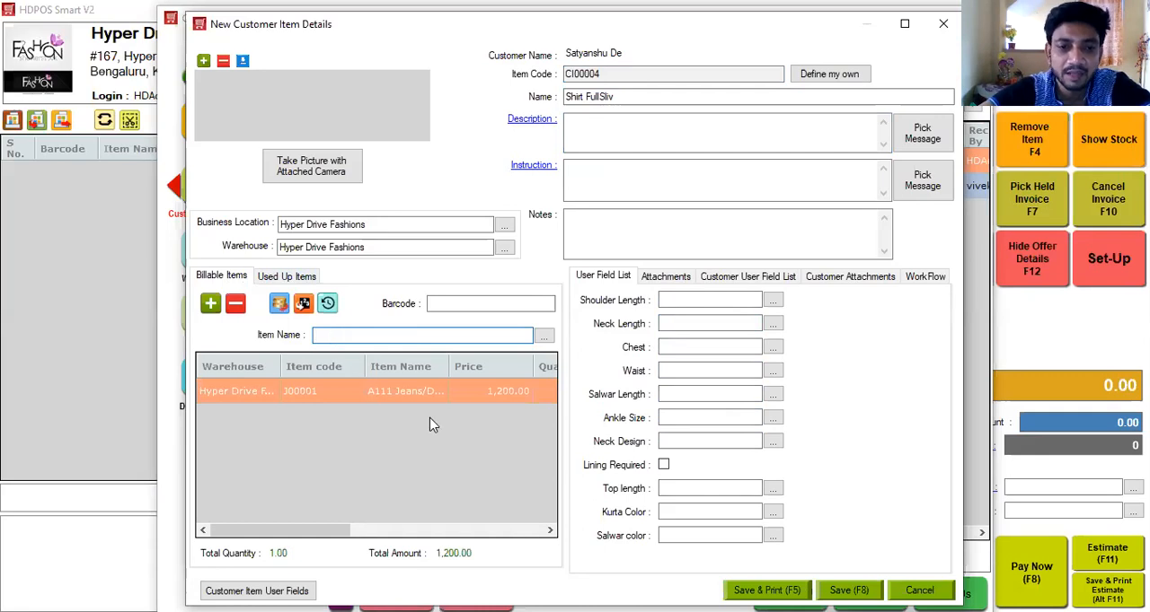
click(289, 277)
click(302, 332)
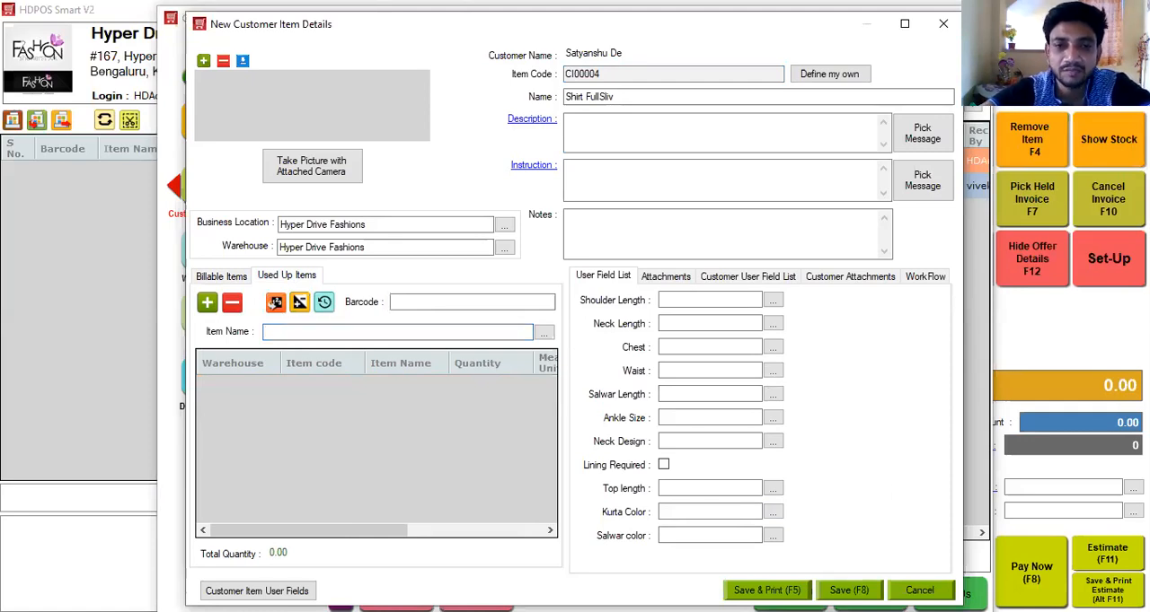
key(F8)
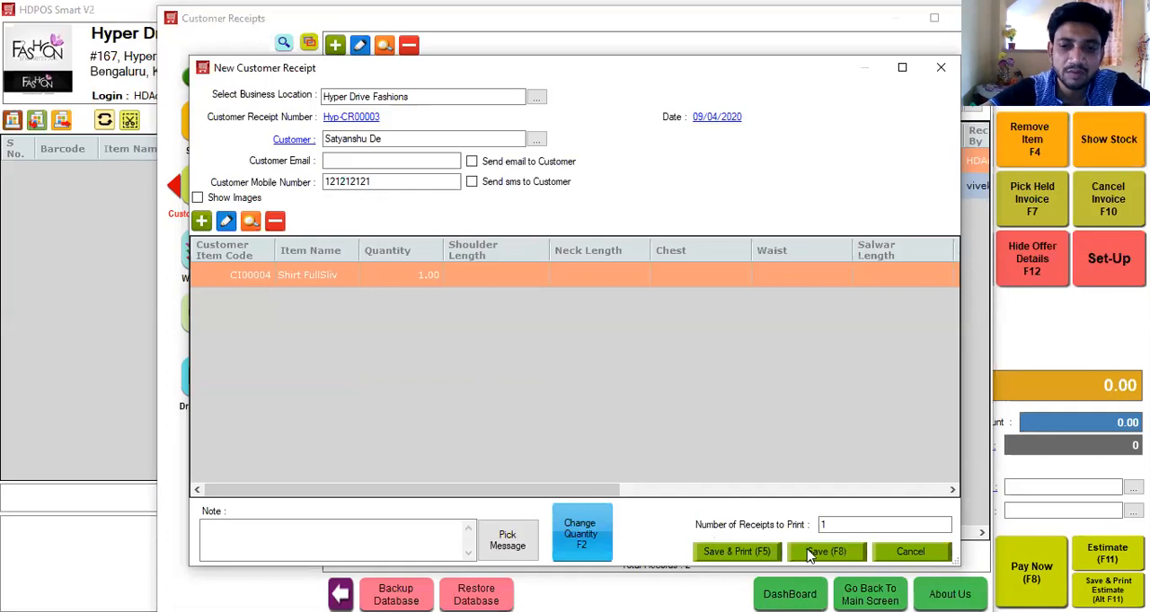
Reopen the shirt item to review its workflow and the customer status SMS form without sending anything, and update the item.
click(226, 223)
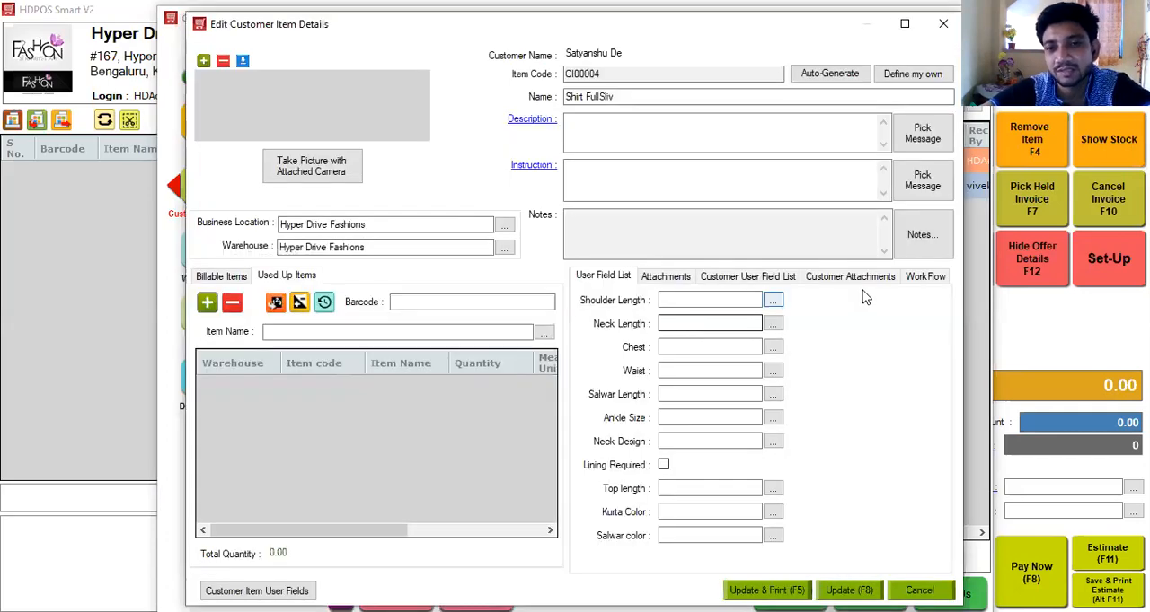
click(924, 279)
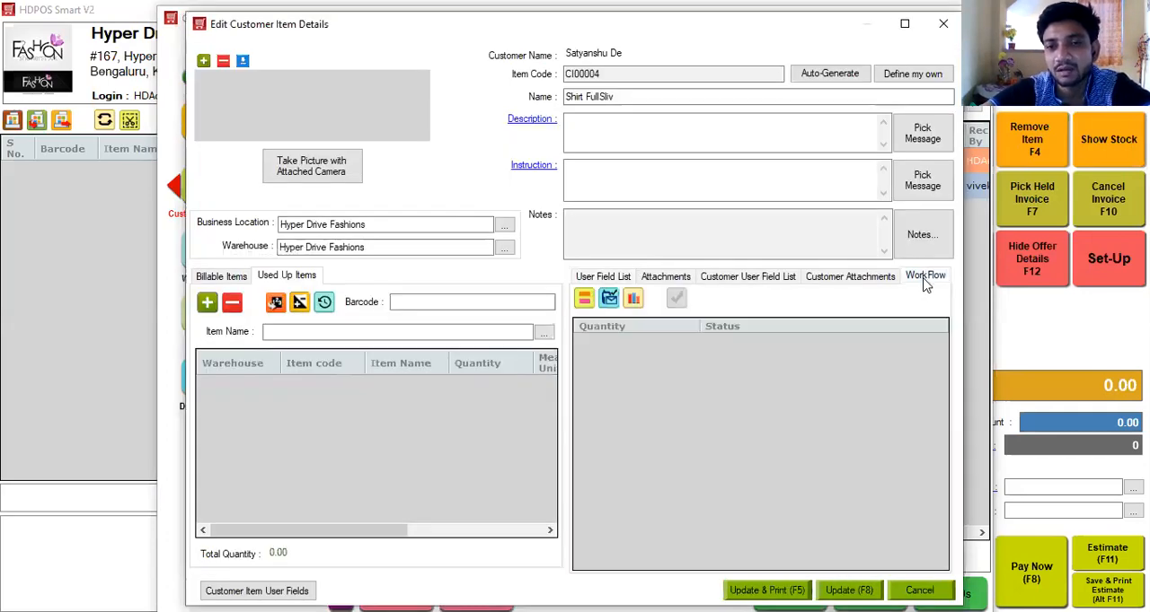
click(608, 297)
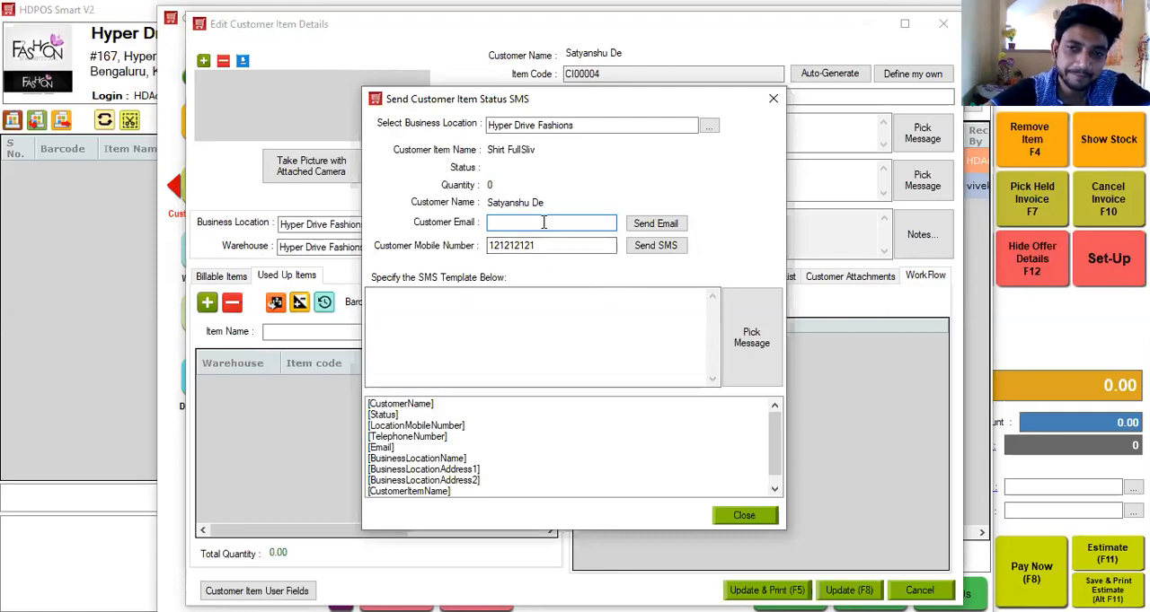
click(773, 99)
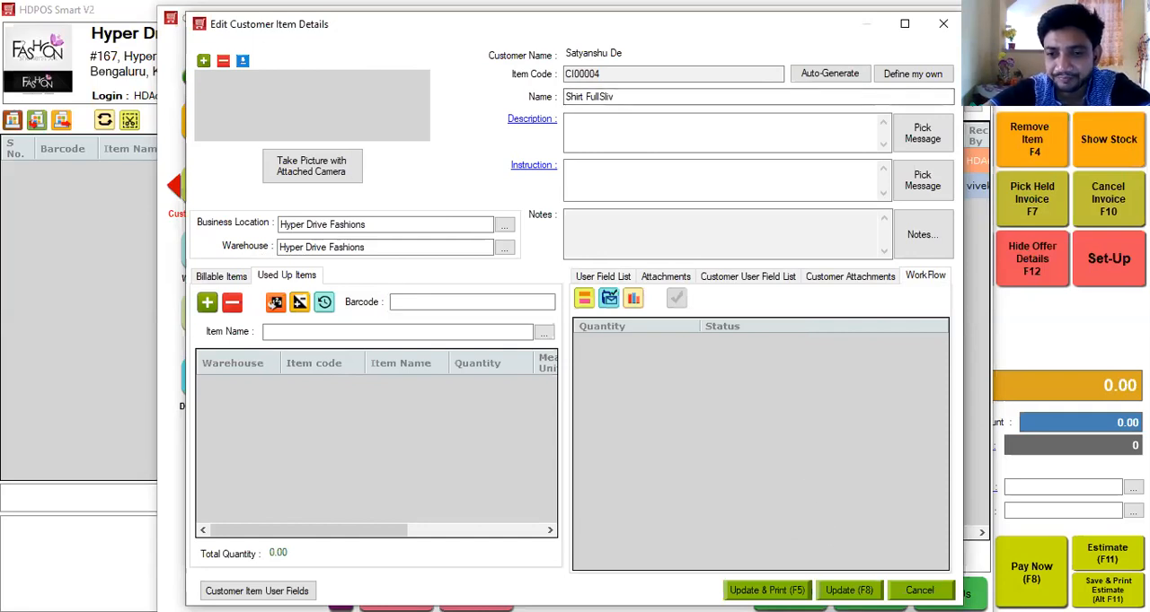
key(F8)
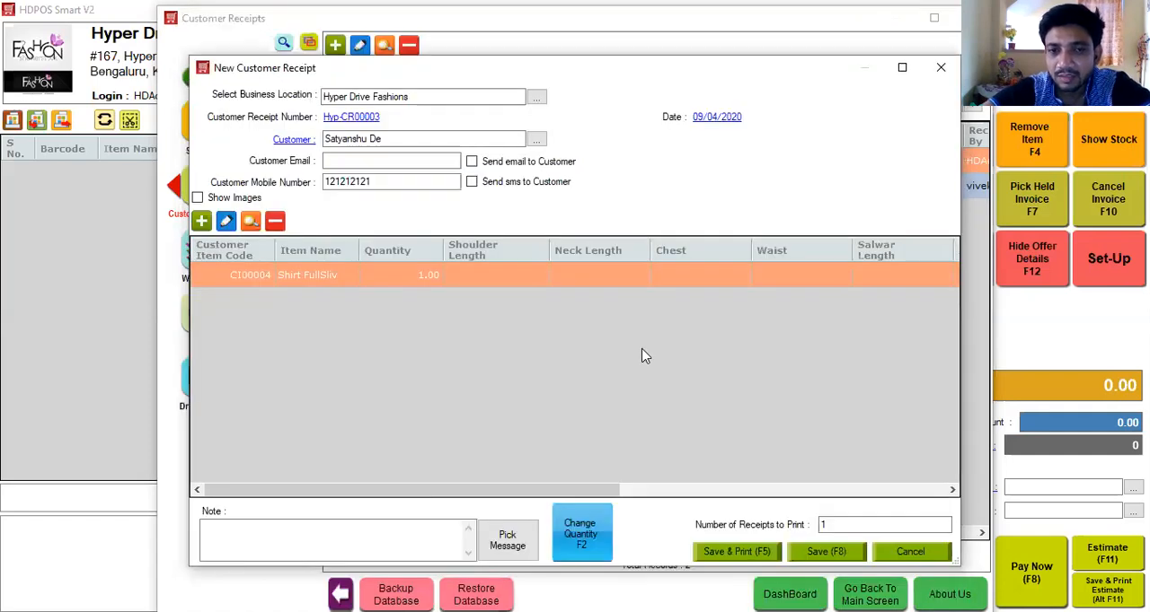
Save the customer receipt and create a sales invoice from the Shirt FullSliv customer item.
click(833, 556)
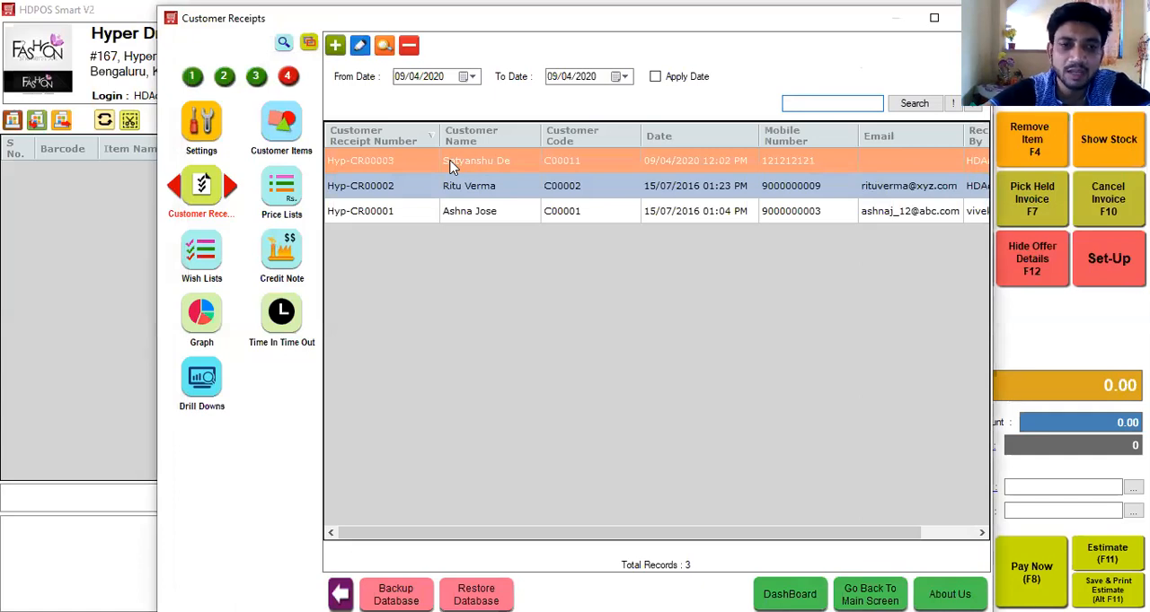
click(287, 126)
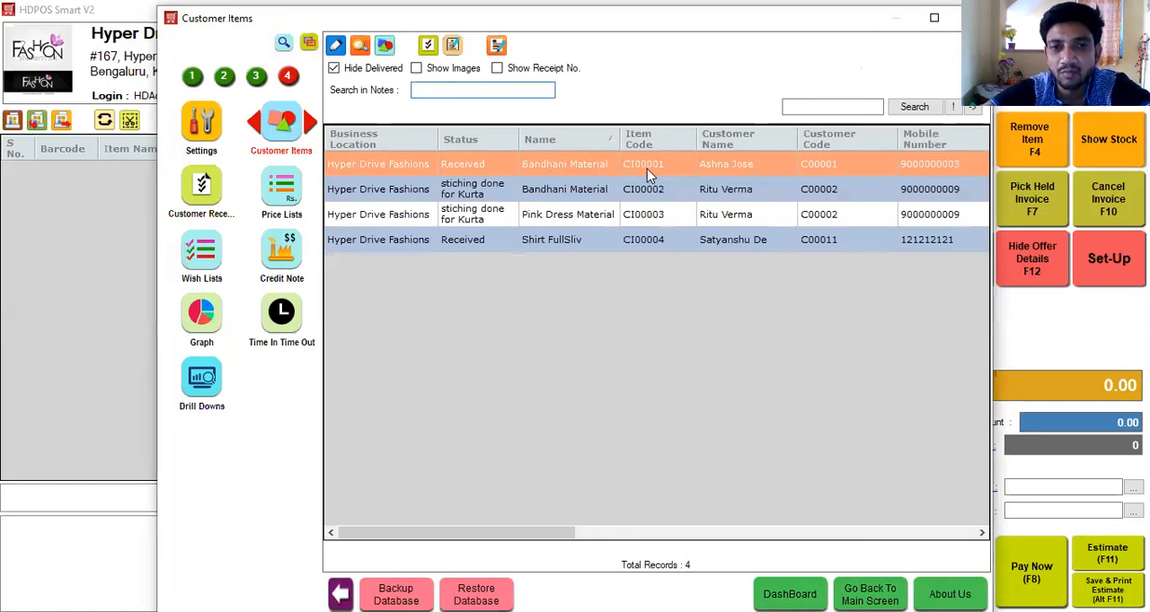
click(593, 239)
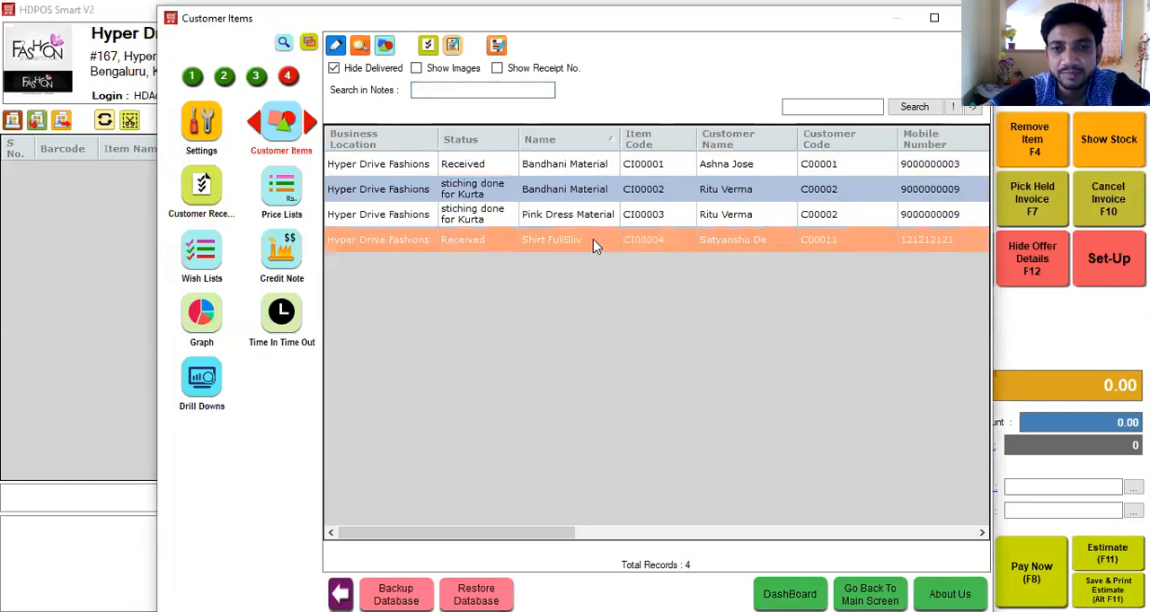
click(453, 47)
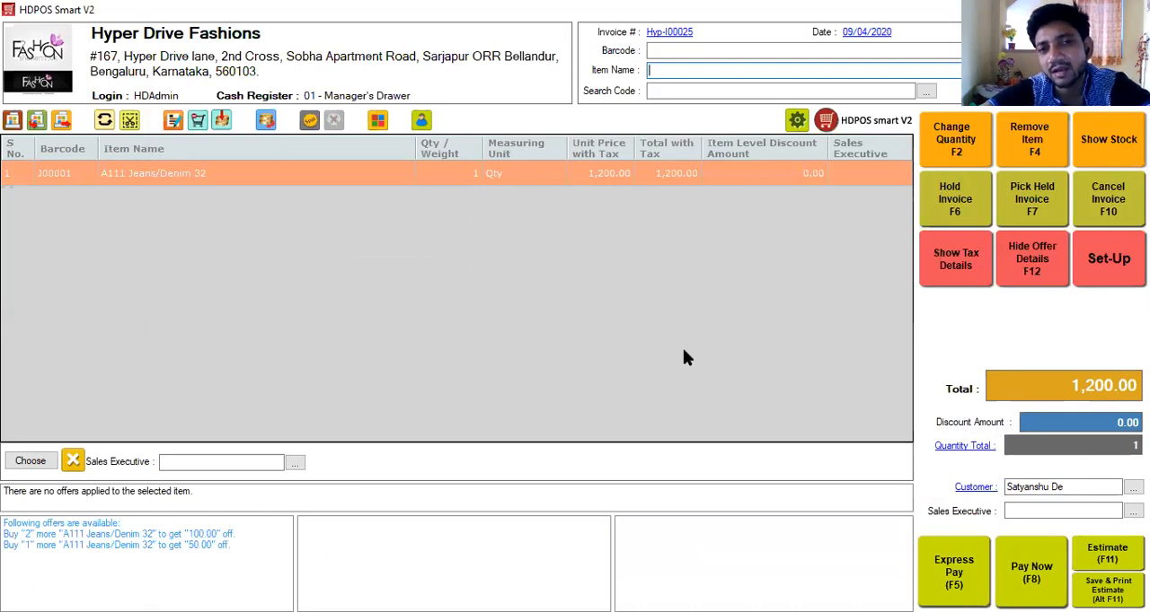
Assign a sales executive to the A111 Jeans/Denim 32 line of the invoice.
click(237, 463)
key(Down)
key(Return)
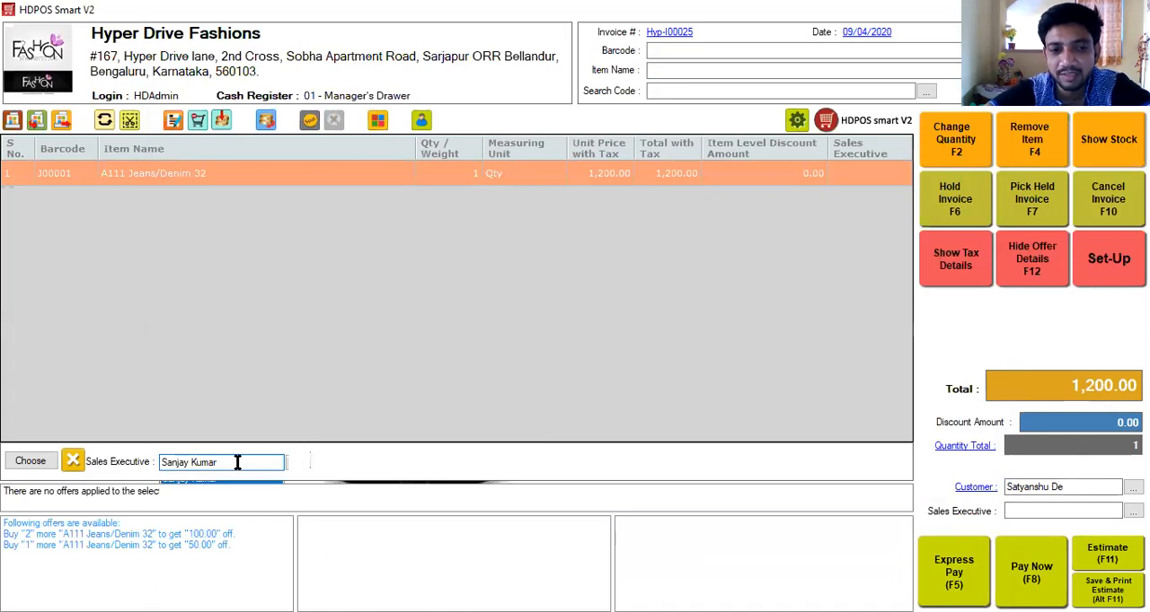
Pay the full 1,200.00 in cash and save the invoice.
click(1026, 580)
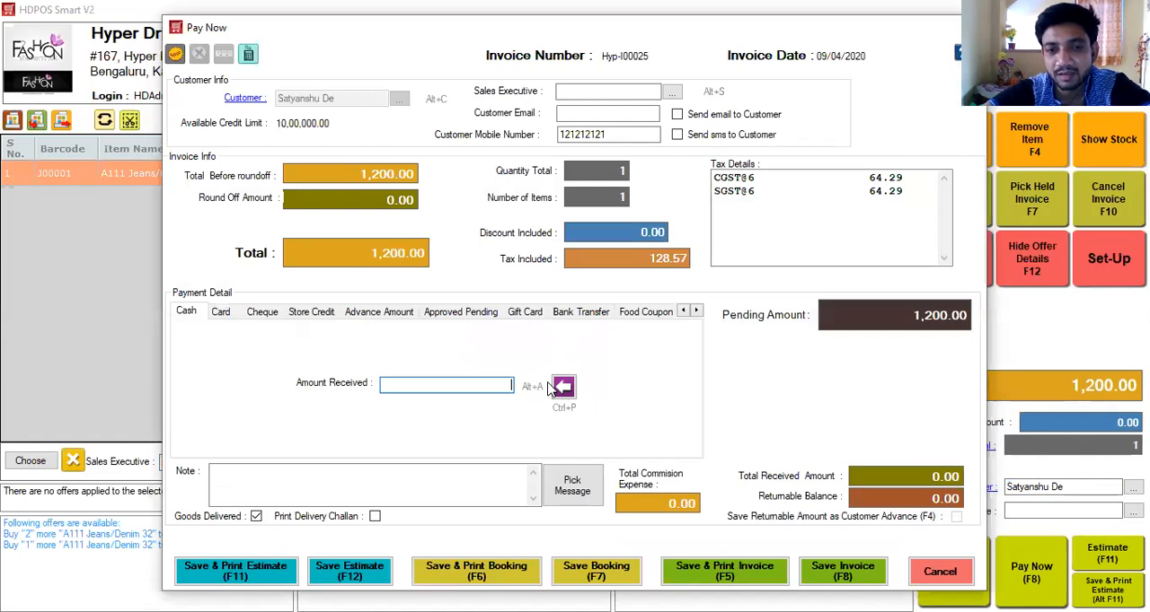
click(553, 386)
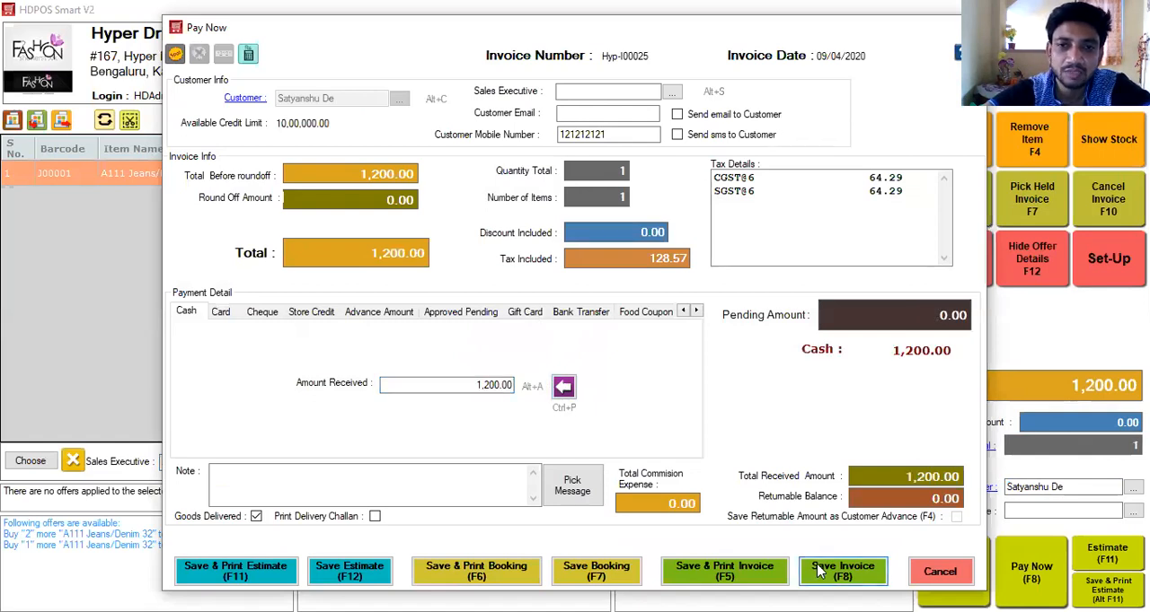
click(819, 571)
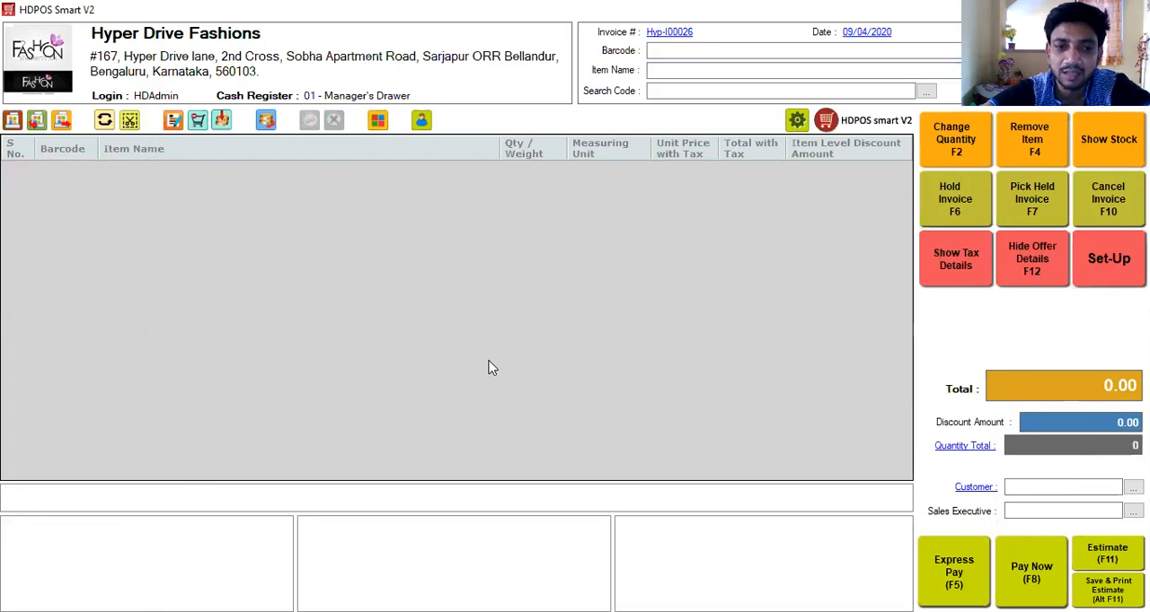
Open the reports list in the set-up and search it for "commi".
click(197, 580)
click(197, 580)
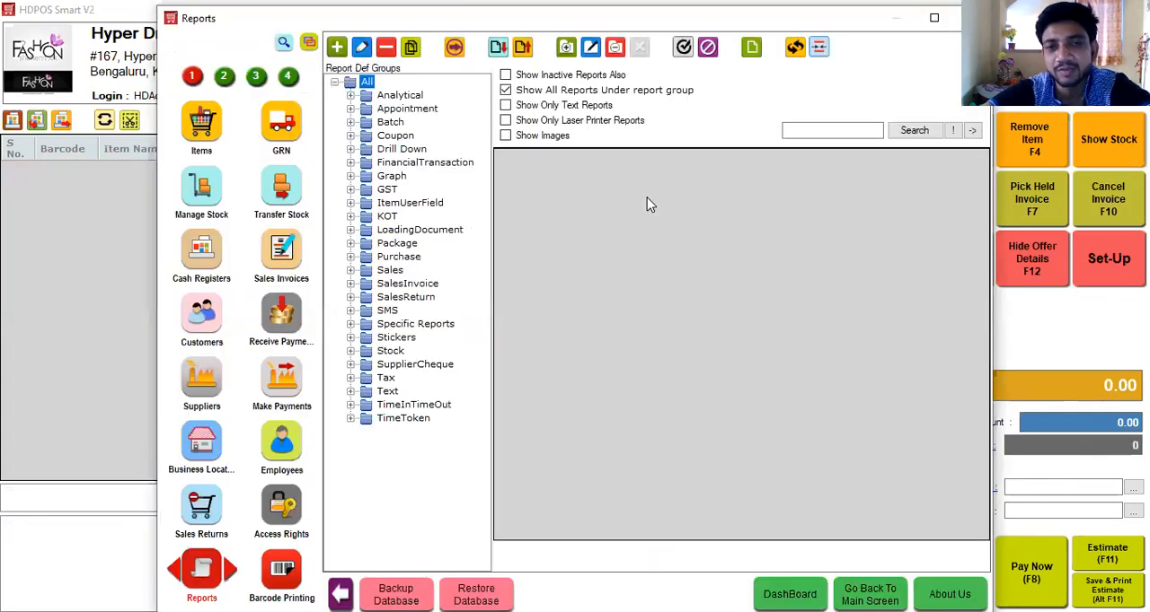
click(843, 129)
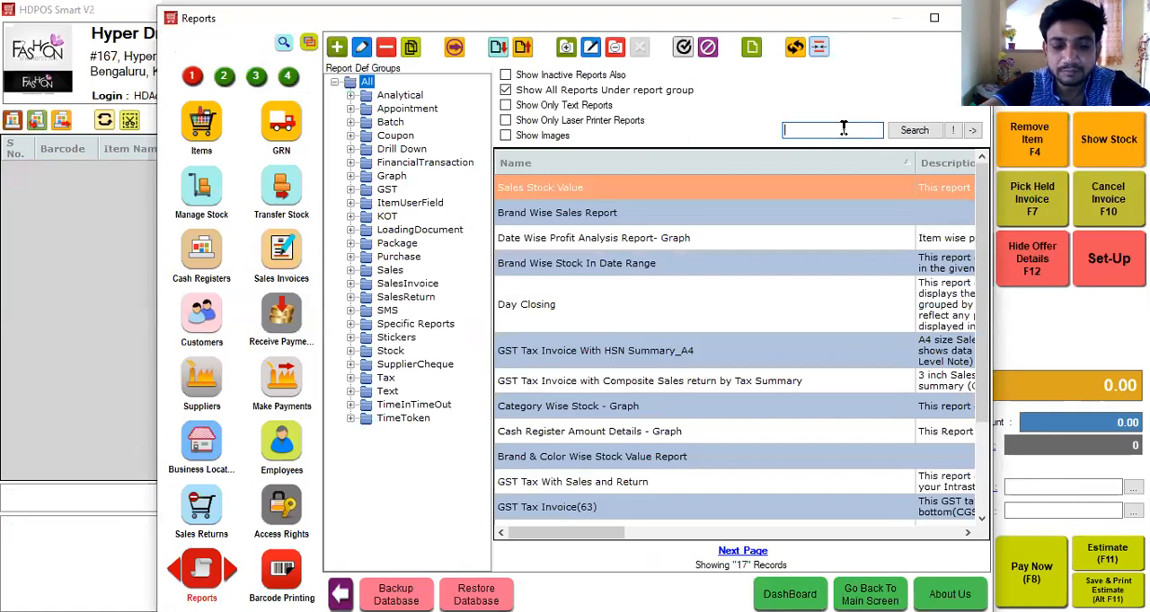
text(commi)
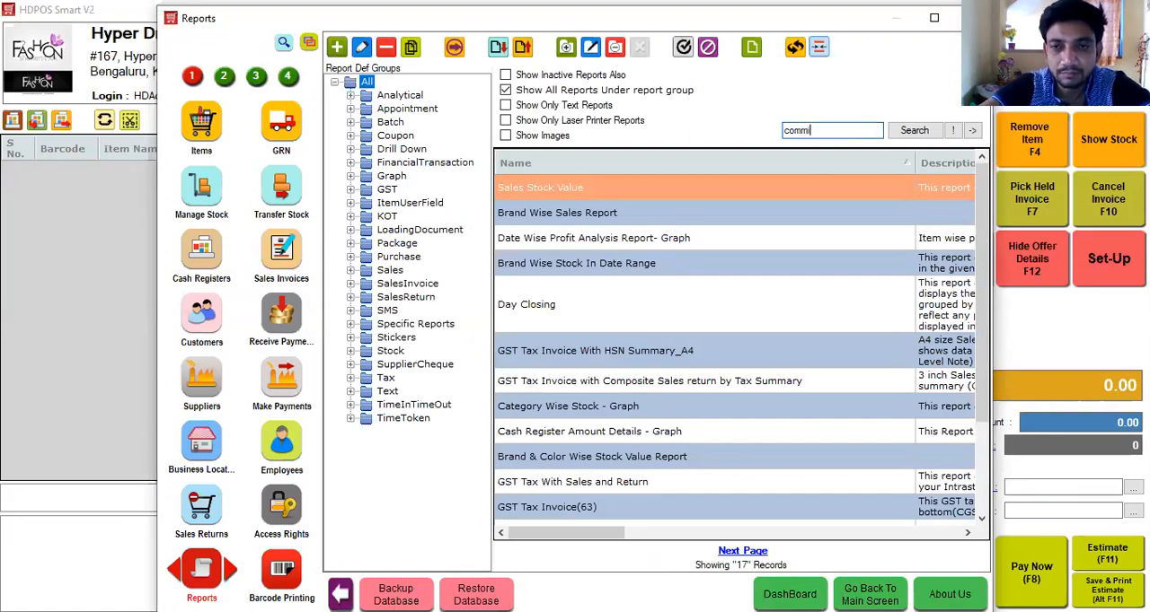
key(Return)
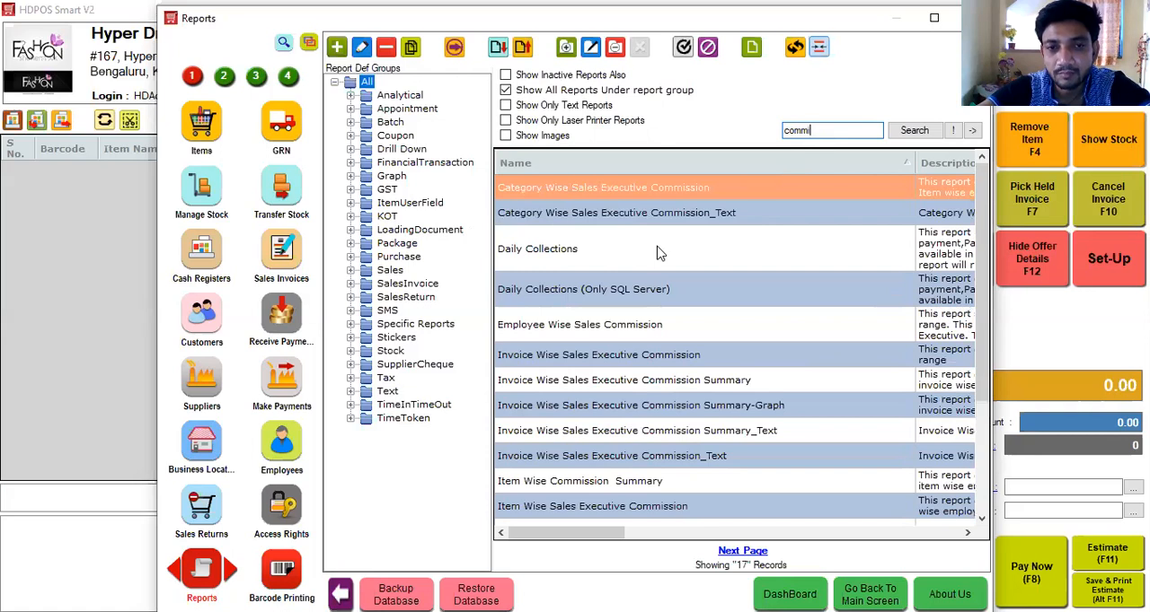
Preview the Employee Wise Sales Commission report for 09/04/2020, close it, and return to the billing screen.
click(578, 332)
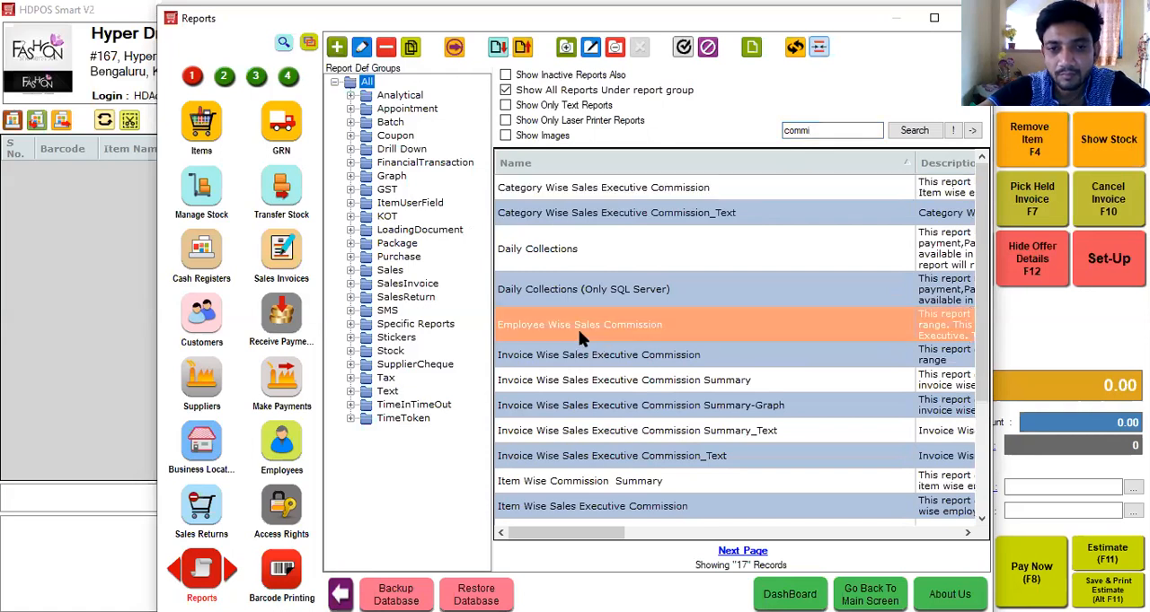
double_click(578, 331)
click(599, 397)
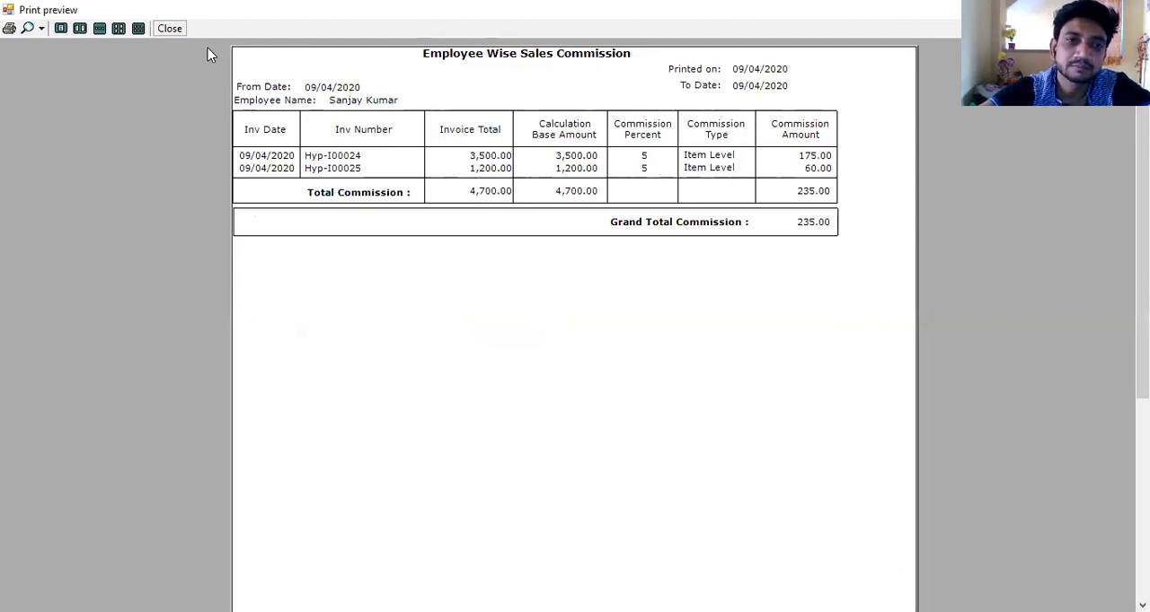
click(171, 29)
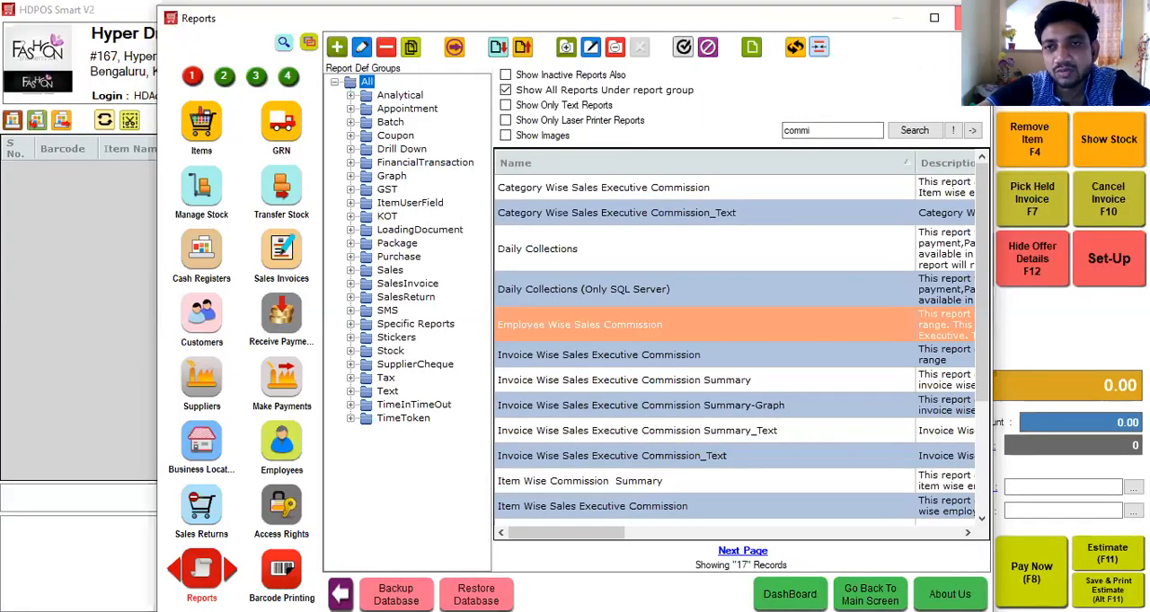
click(966, 18)
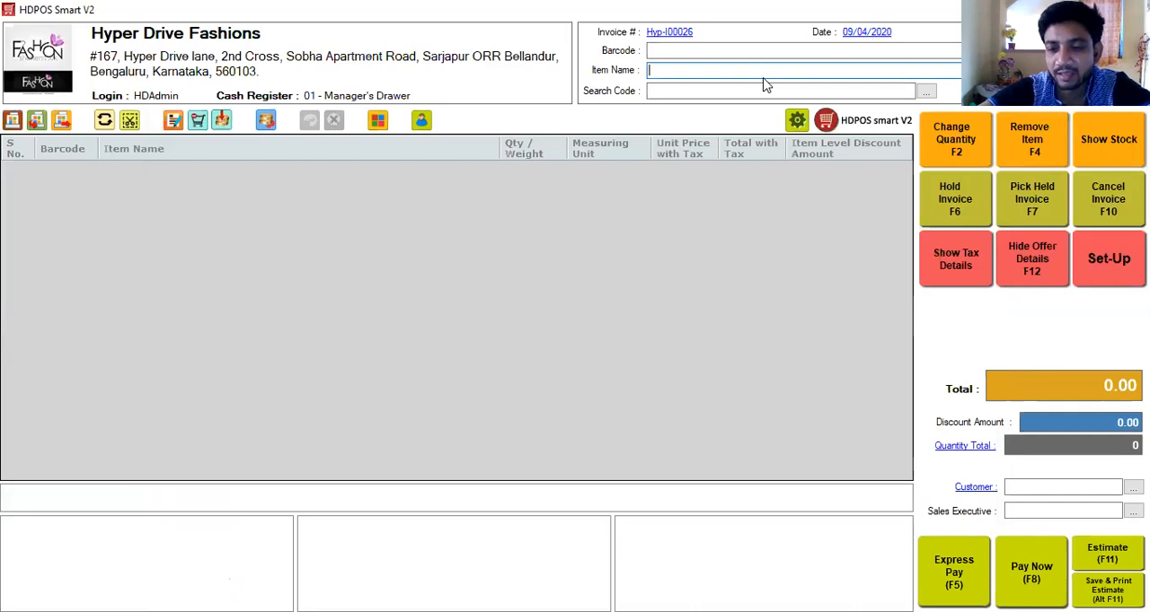
Add 9rasa Black Flared Skirt M to the invoice and start a composite sales return against invoice Hyp-I00025.
text(9rasa Black Flared Skirt  M)
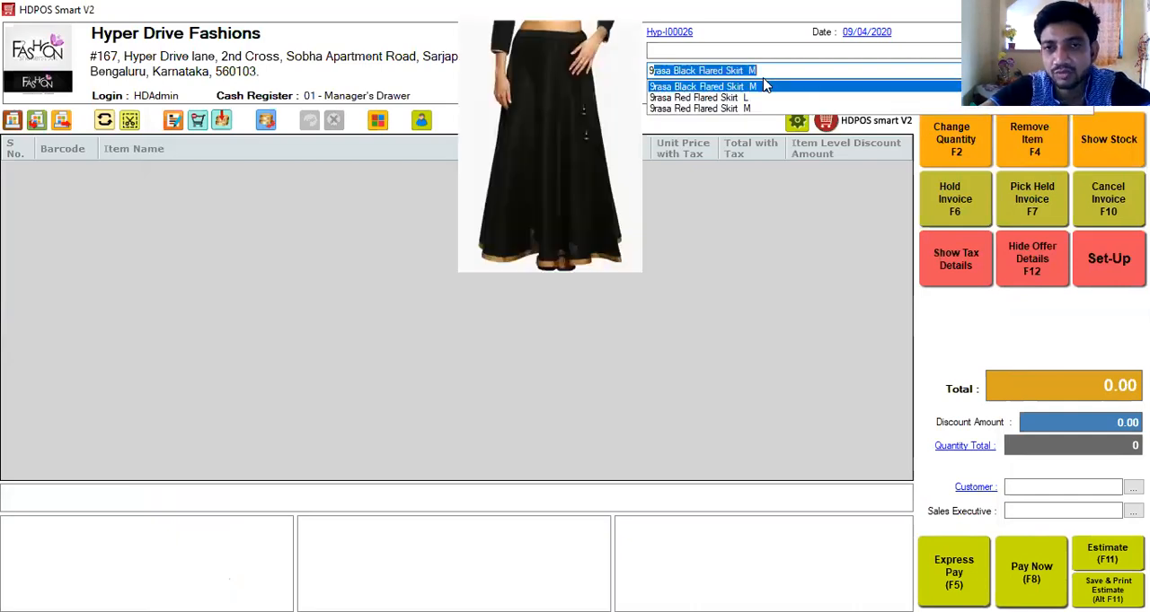
click(765, 86)
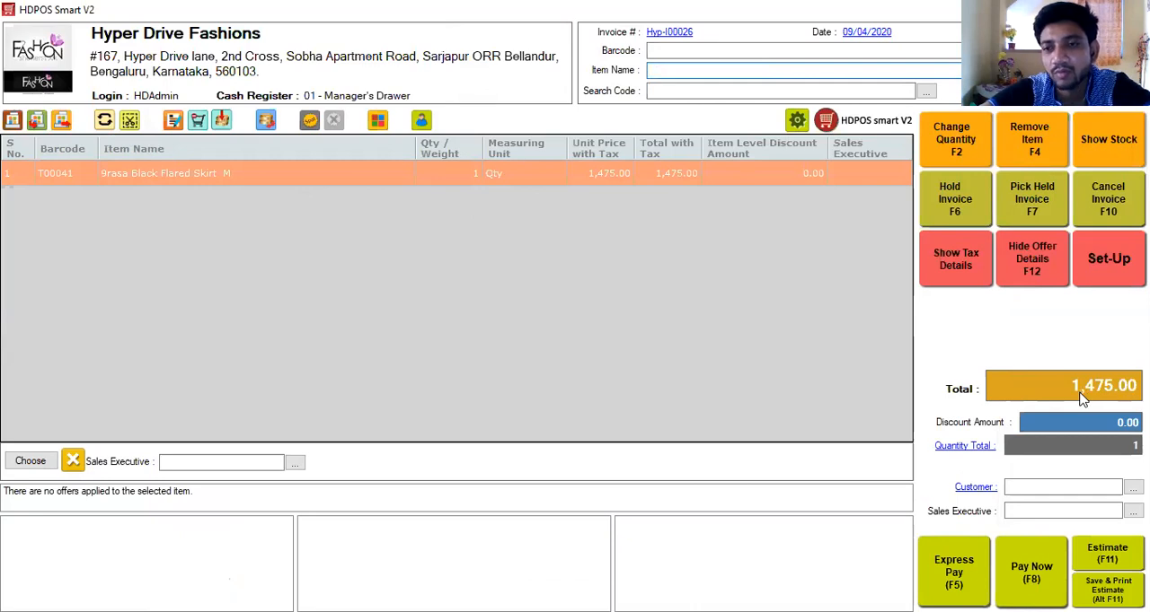
click(105, 122)
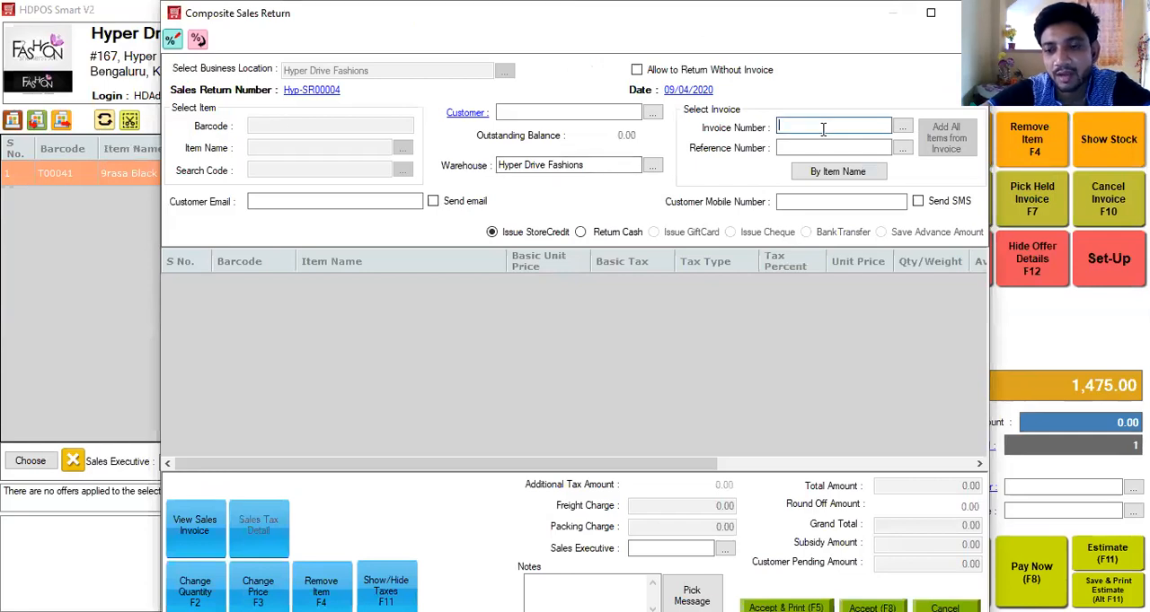
key(Down)
key(Down)
key(Down)
key(Down)
key(Down)
key(Down)
key(Down)
key(Down)
key(Down)
key(Down)
key(Down)
key(Down)
key(Down)
key(Down)
key(Down)
key(Down)
key(Down)
key(Down)
key(Down)
key(Down)
key(Down)
key(Down)
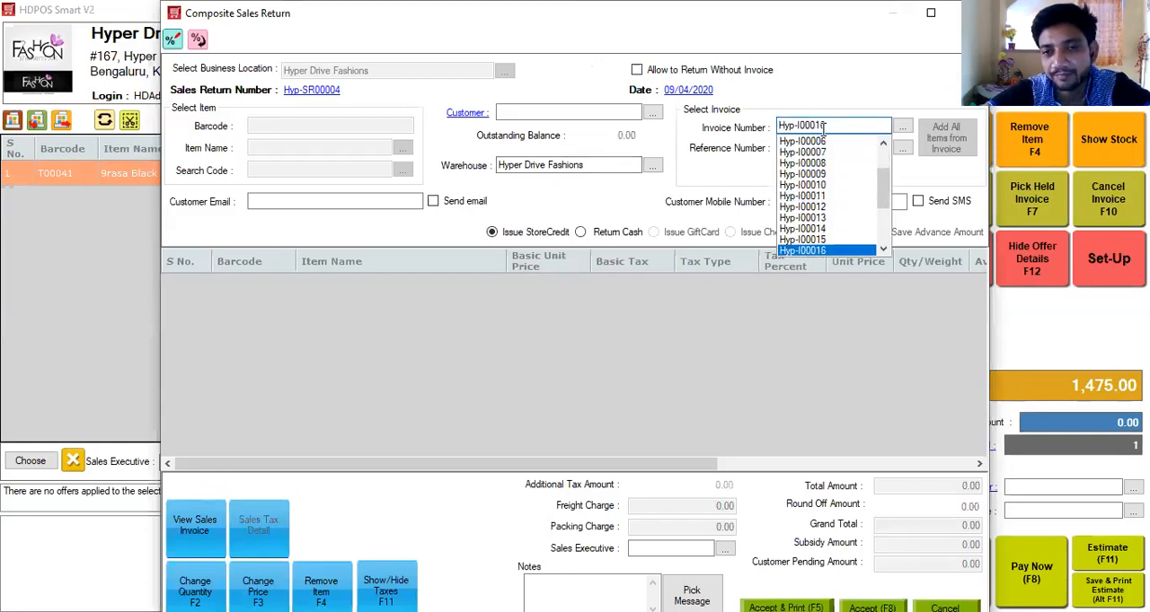
key(Return)
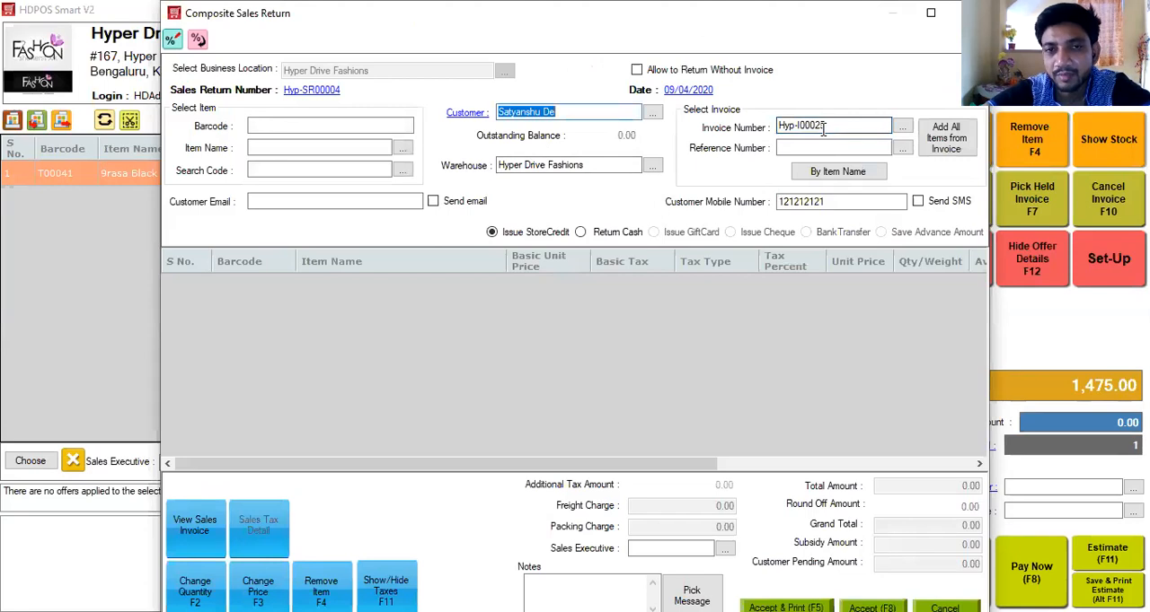
Add the A111 Jeans/Denim 32 item to the sales return and accept it with store credit issued.
click(403, 149)
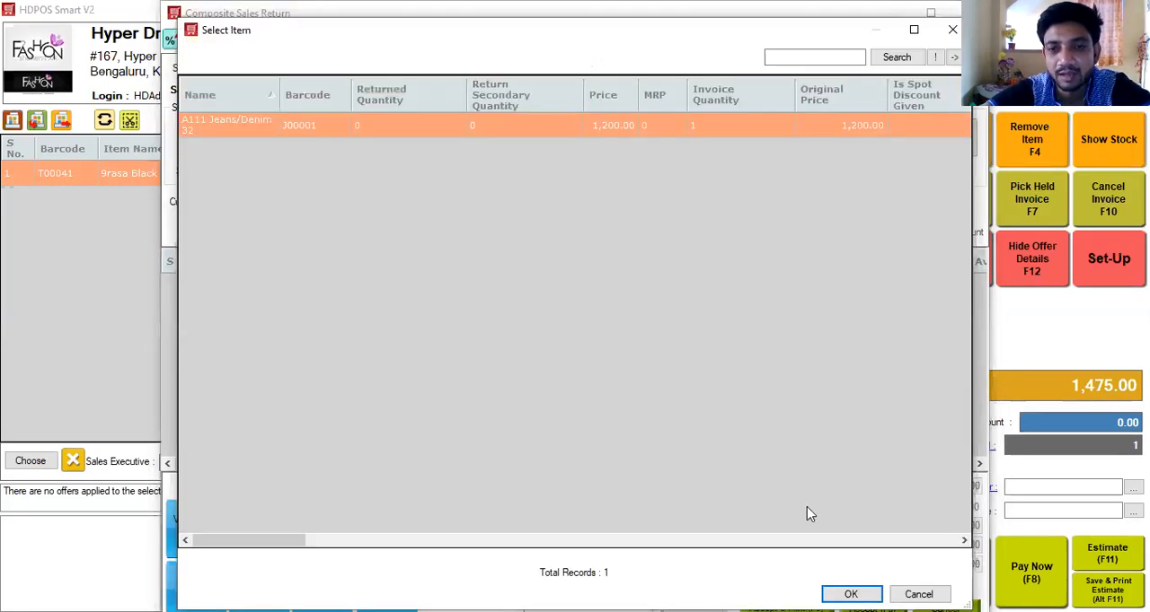
click(850, 595)
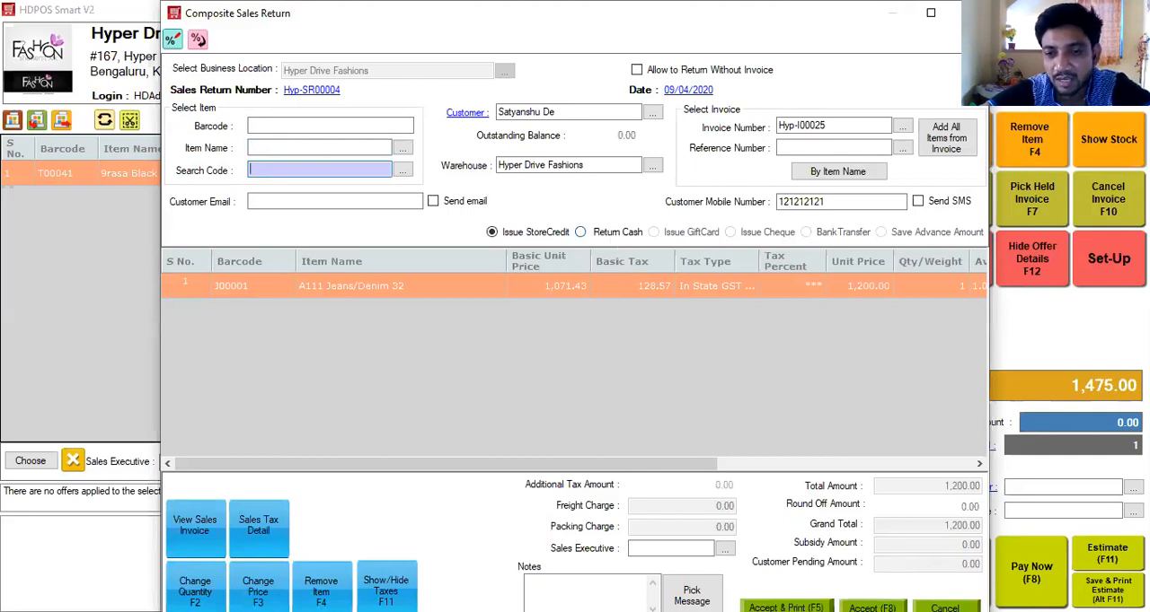
click(945, 608)
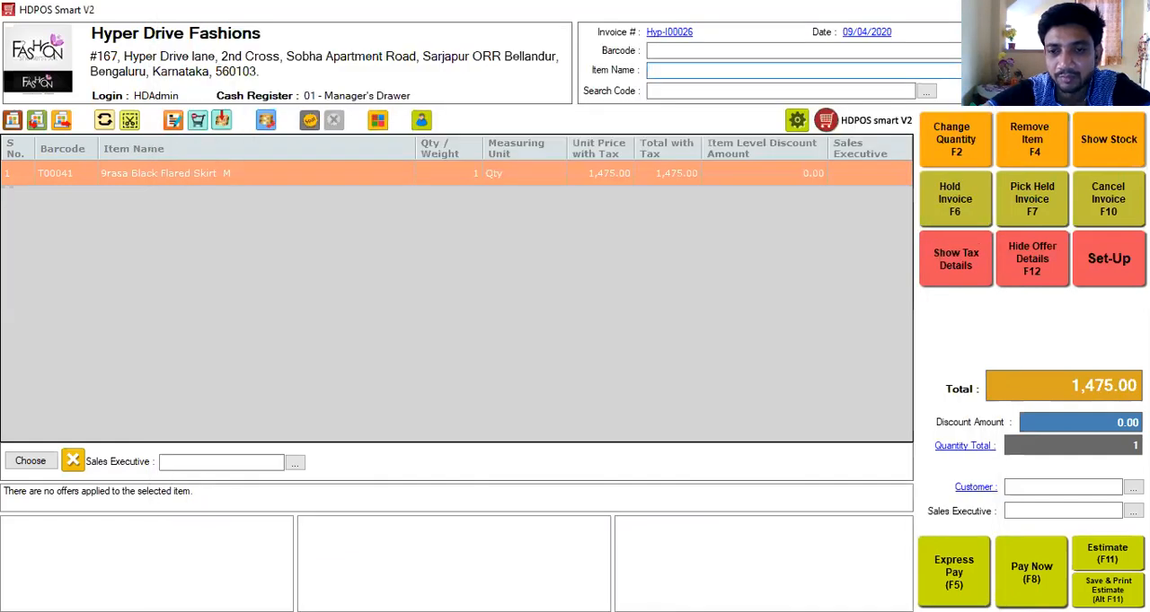
Pay the remaining 275.00 of the skirt invoice in cash and save the invoice.
click(1032, 573)
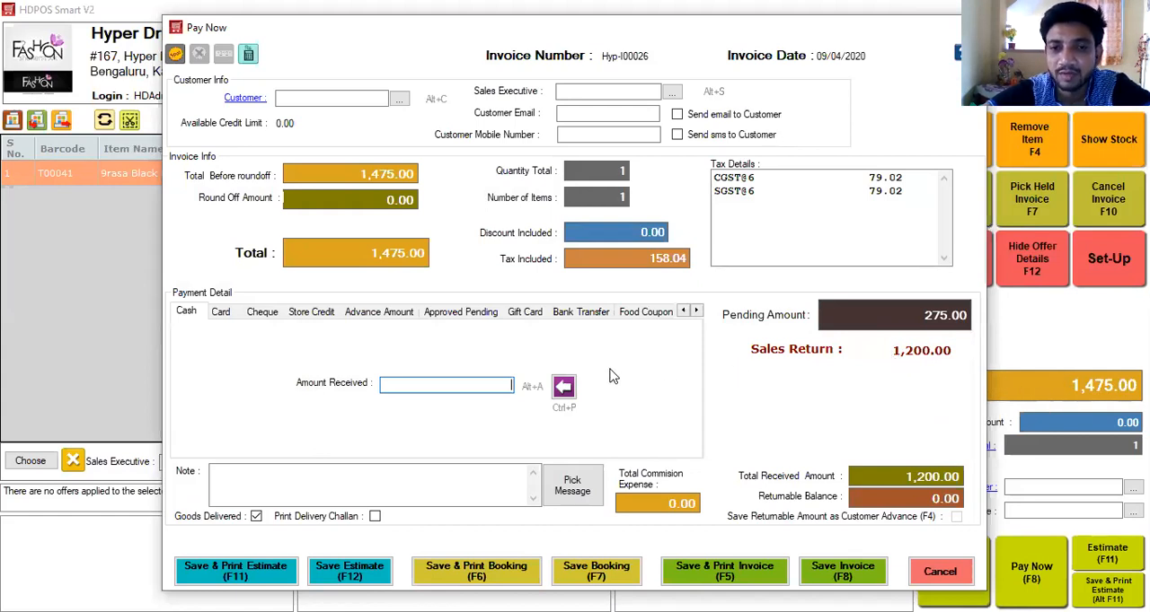
click(563, 388)
click(844, 574)
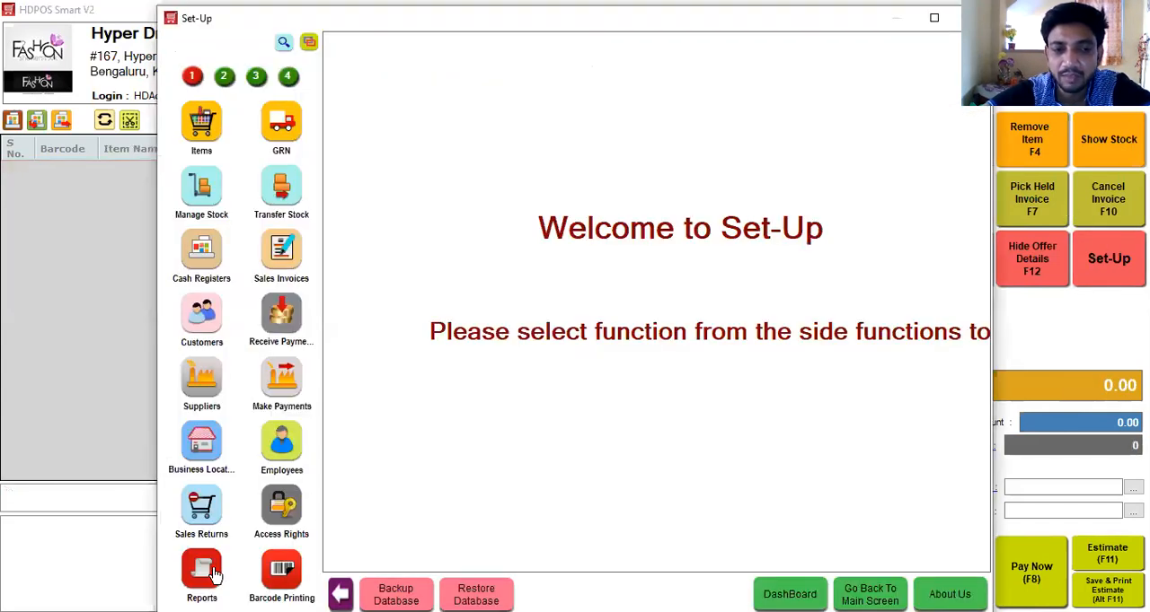
Preview the GST Tax Invoice with Composite Sales return by Tax Summary report for invoice Hyp-I00026, then close it.
click(202, 571)
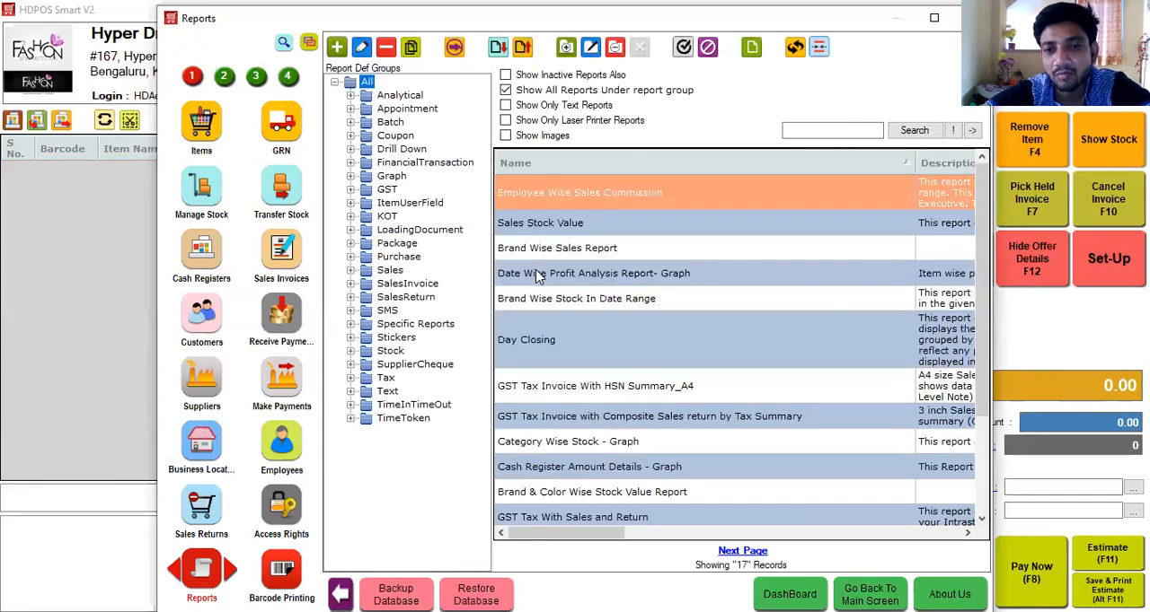
click(608, 419)
double_click(608, 423)
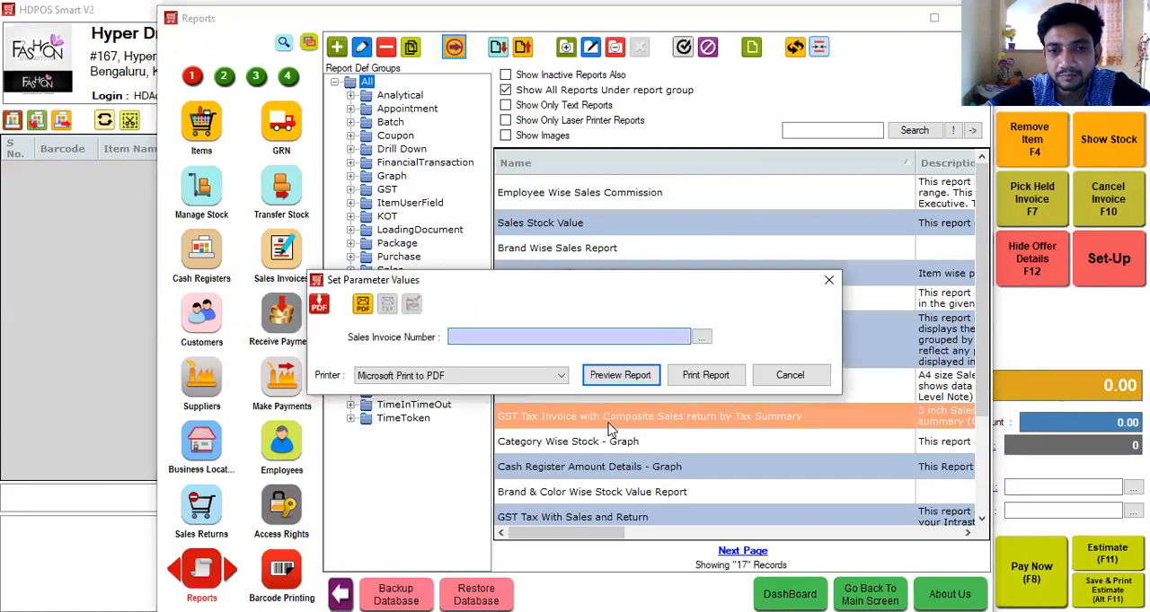
key(Down)
key(Down)
key(Down)
key(Down)
key(Down)
key(Down)
key(Down)
key(Down)
key(Down)
key(Down)
key(Down)
key(Down)
key(Down)
key(Down)
key(Down)
key(Down)
key(Down)
key(Down)
key(Down)
key(Down)
key(Down)
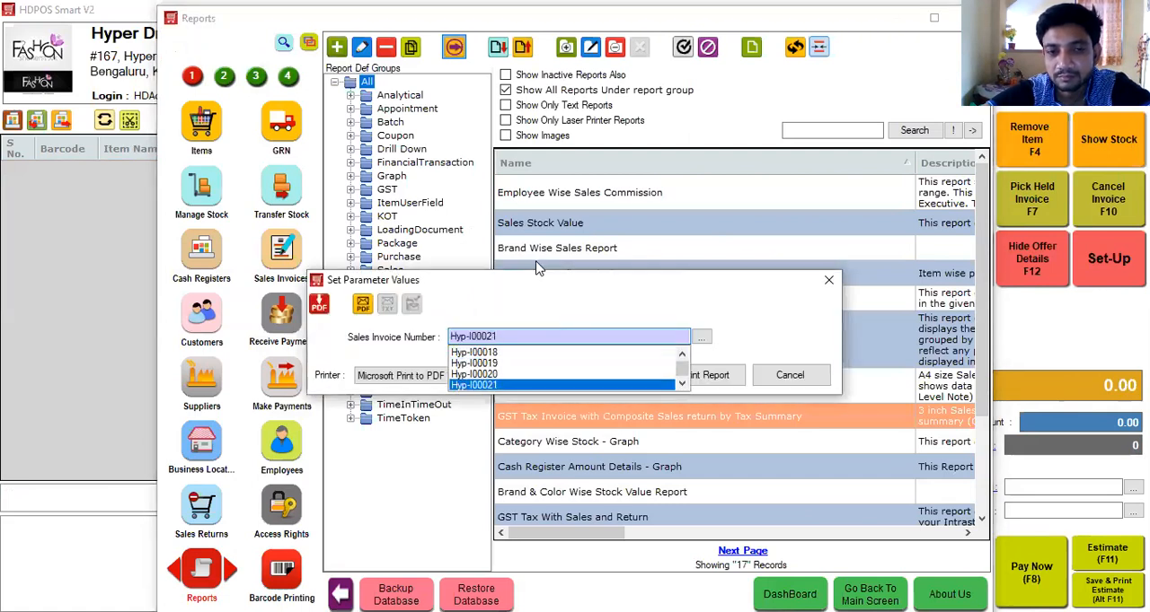
key(Return)
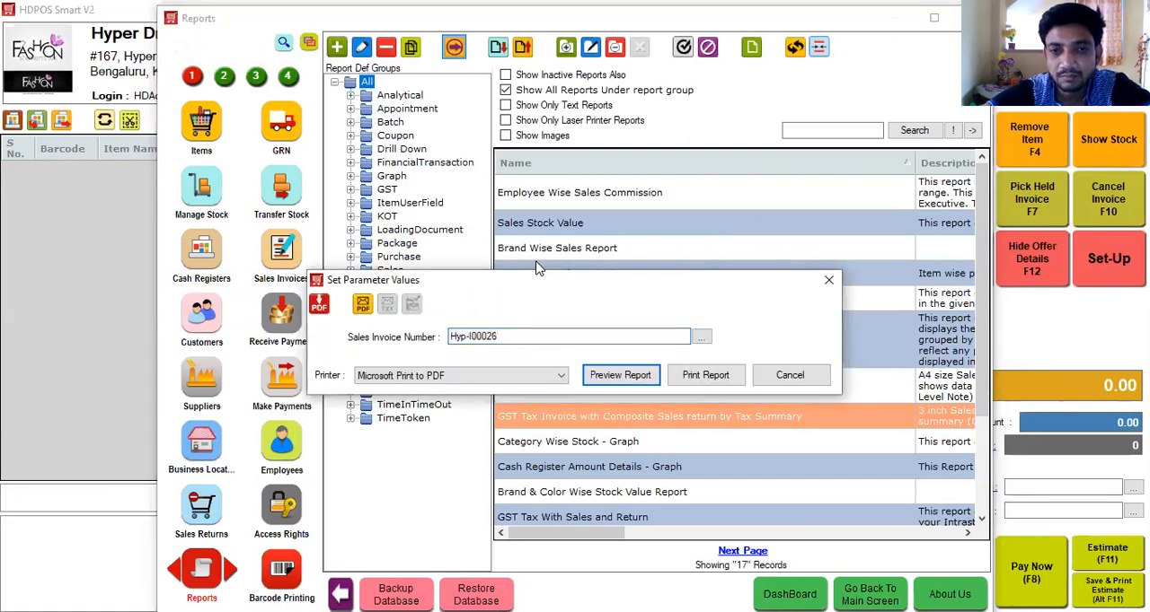
key(Return)
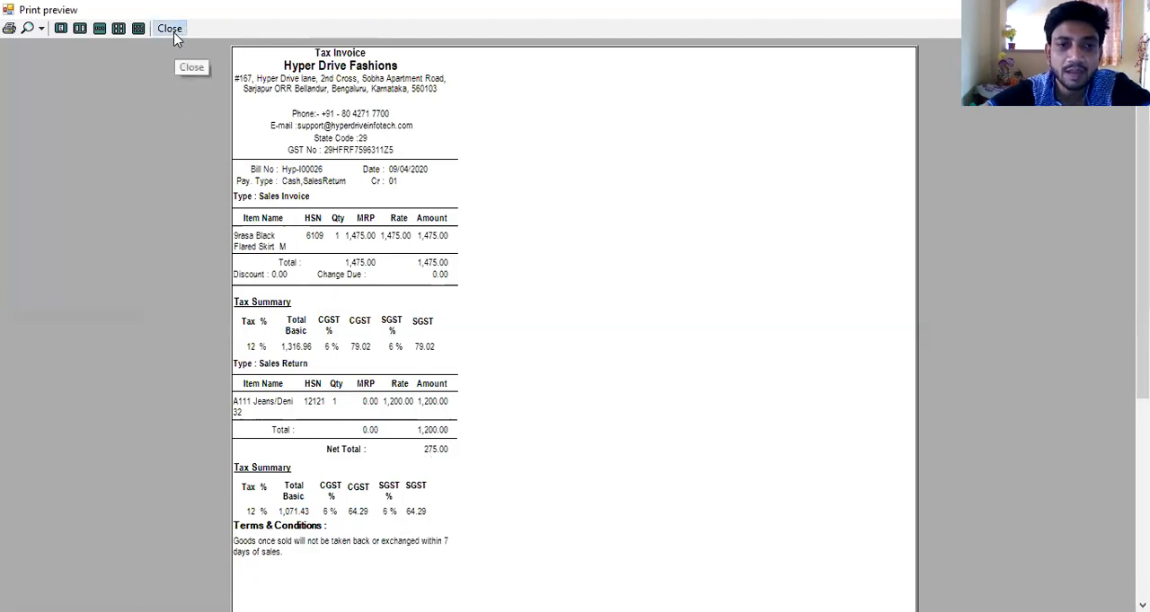
key(Escape)
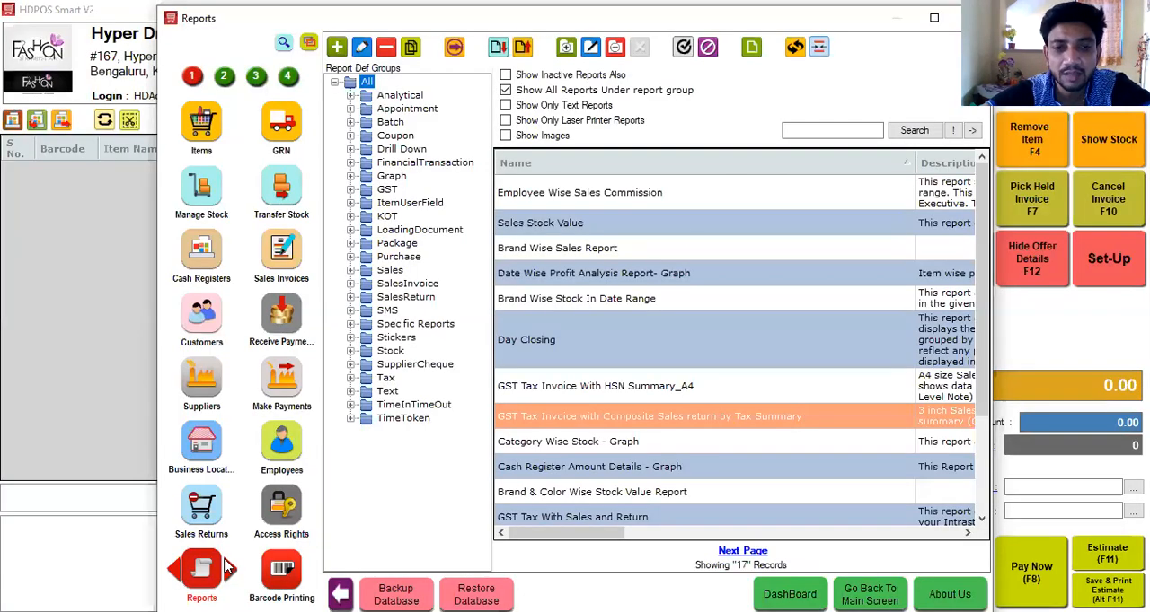
Preview the Day Closing report for Hyper Drive Fashions from 09/04/2020 to 09/04/2020 and close it.
click(613, 340)
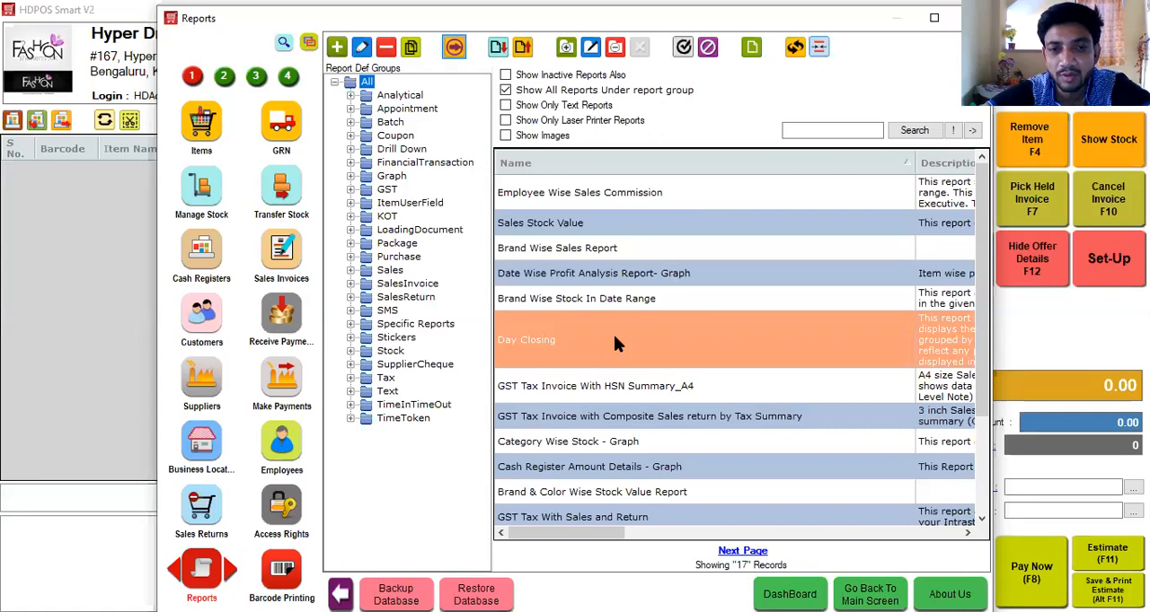
double_click(614, 340)
key(Down)
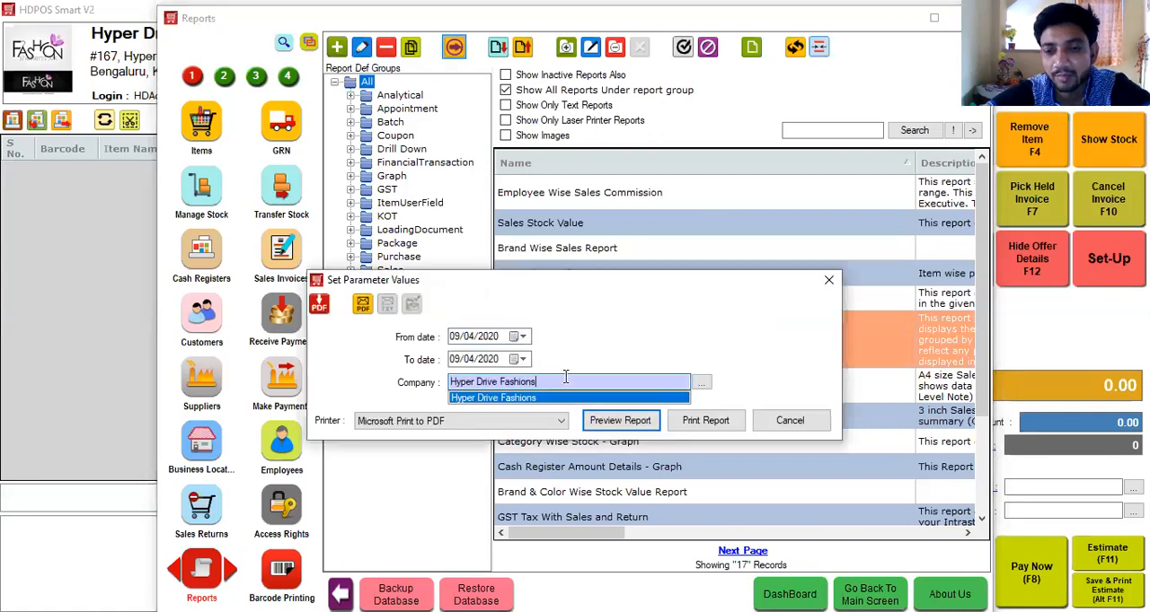
key(Return)
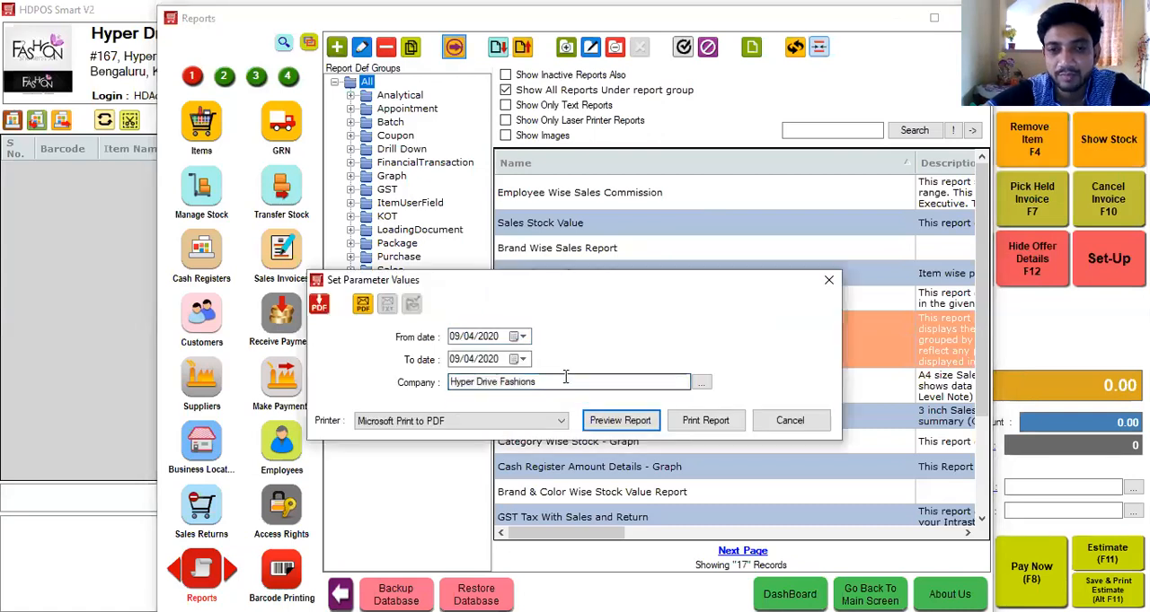
click(632, 422)
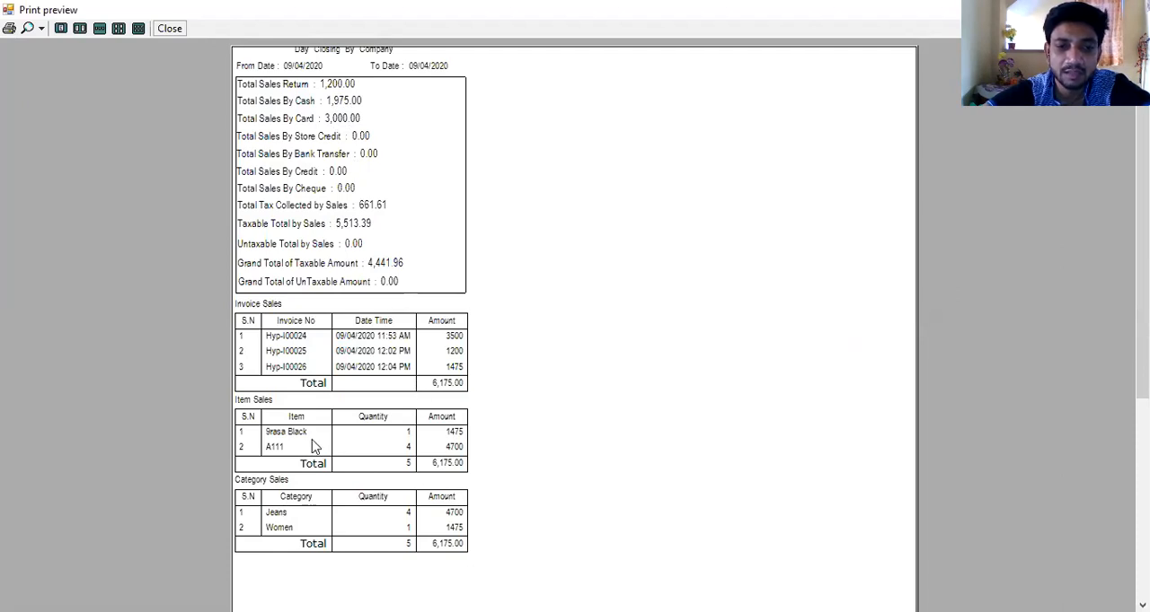
click(172, 34)
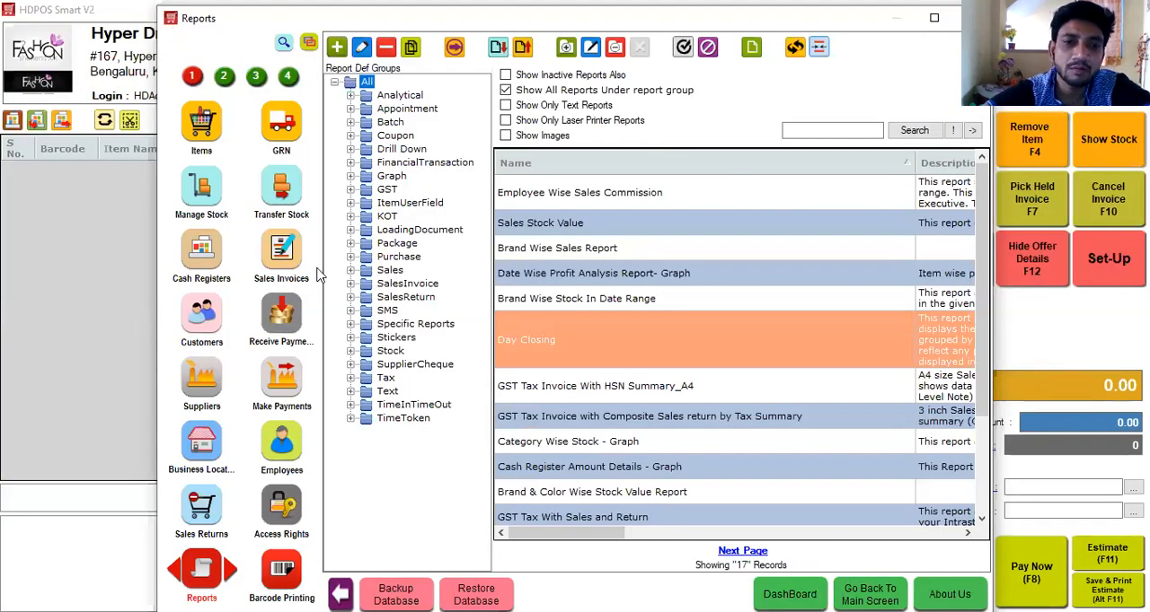
Search the set-up functions for "fin" and open Financial Accounts.
click(284, 45)
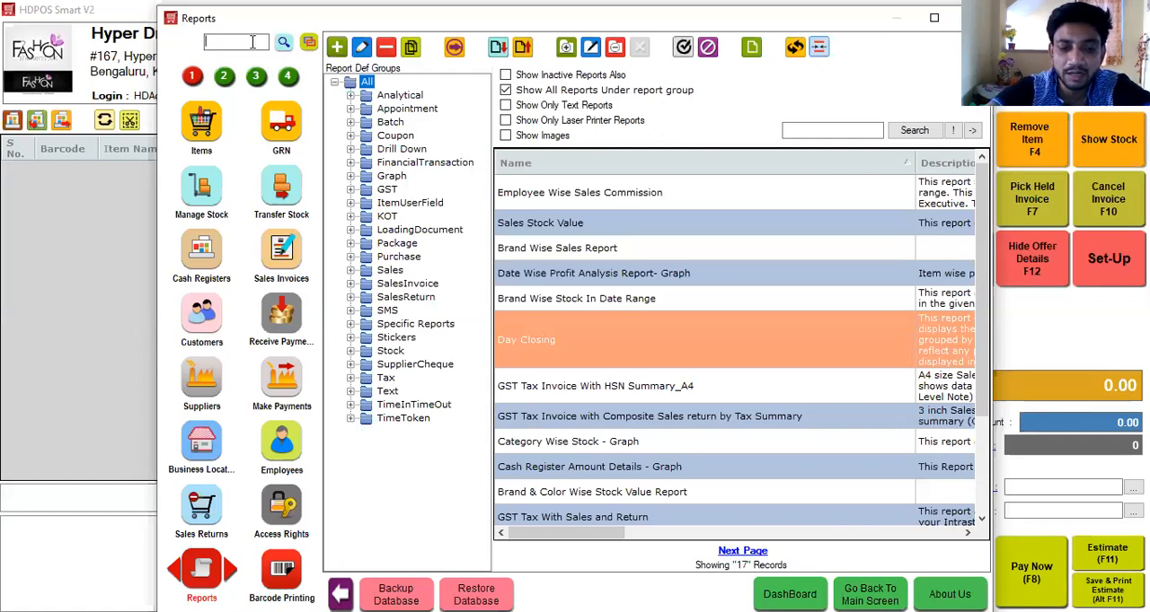
text(da)
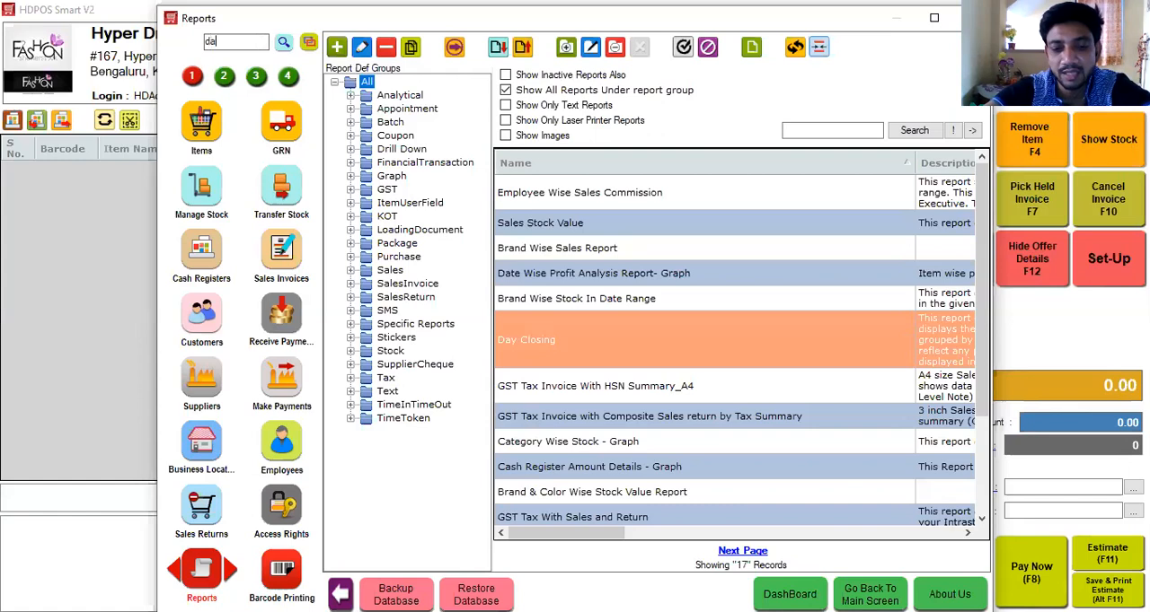
key(BackSpace)
key(BackSpace)
key(BackSpace)
text(fin)
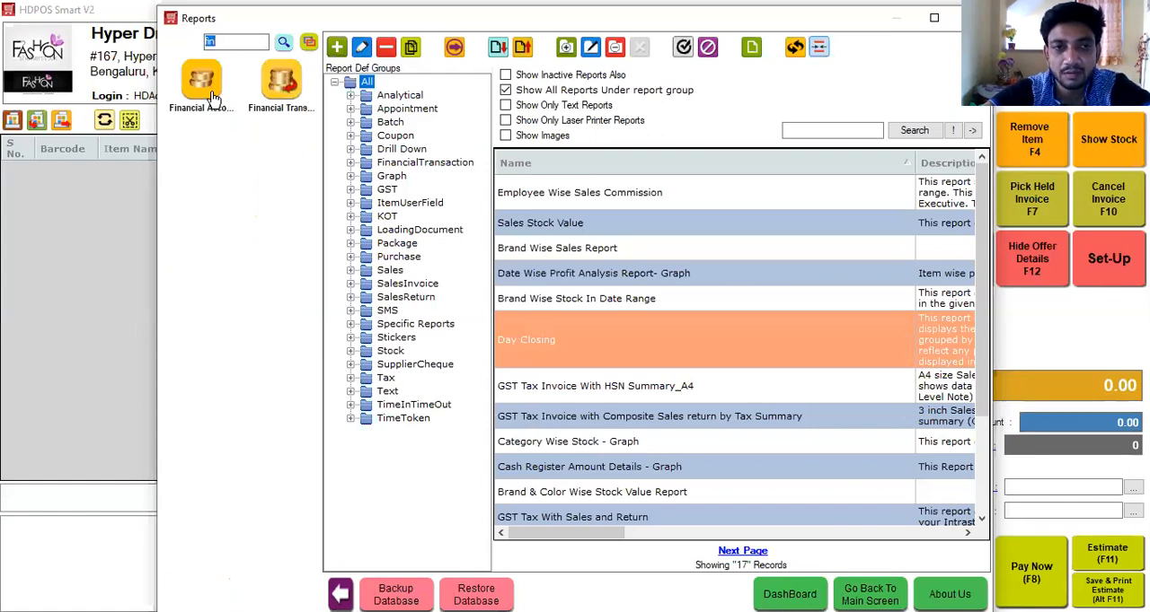
click(209, 94)
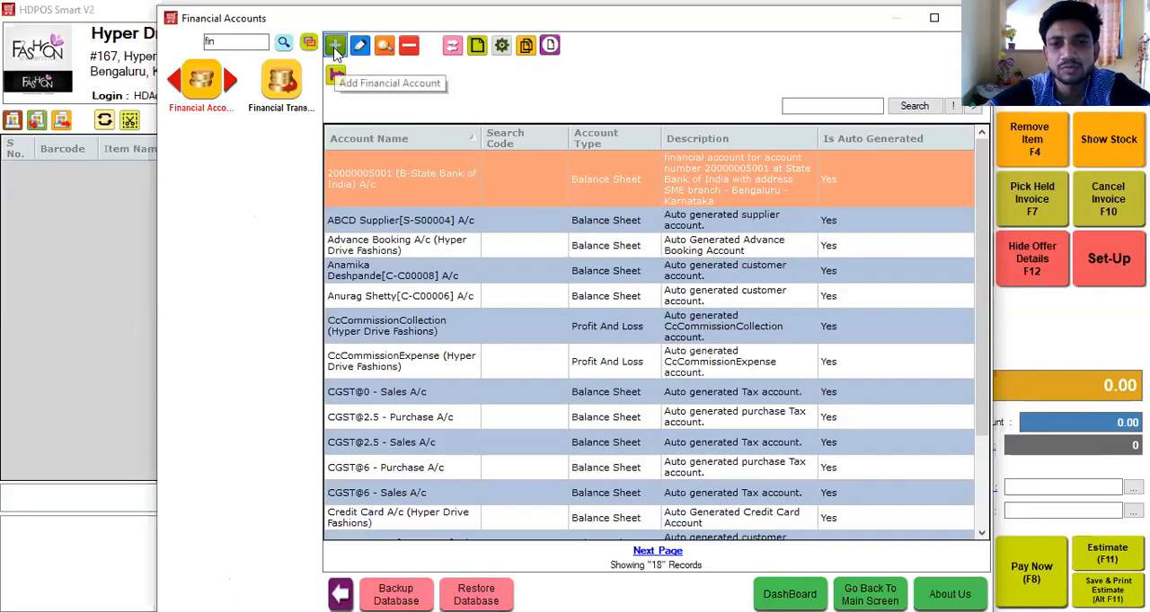
Add and save a Profit and Loss financial account named Daily Expenses in the Indirect Expenses group.
click(335, 49)
text(Da)
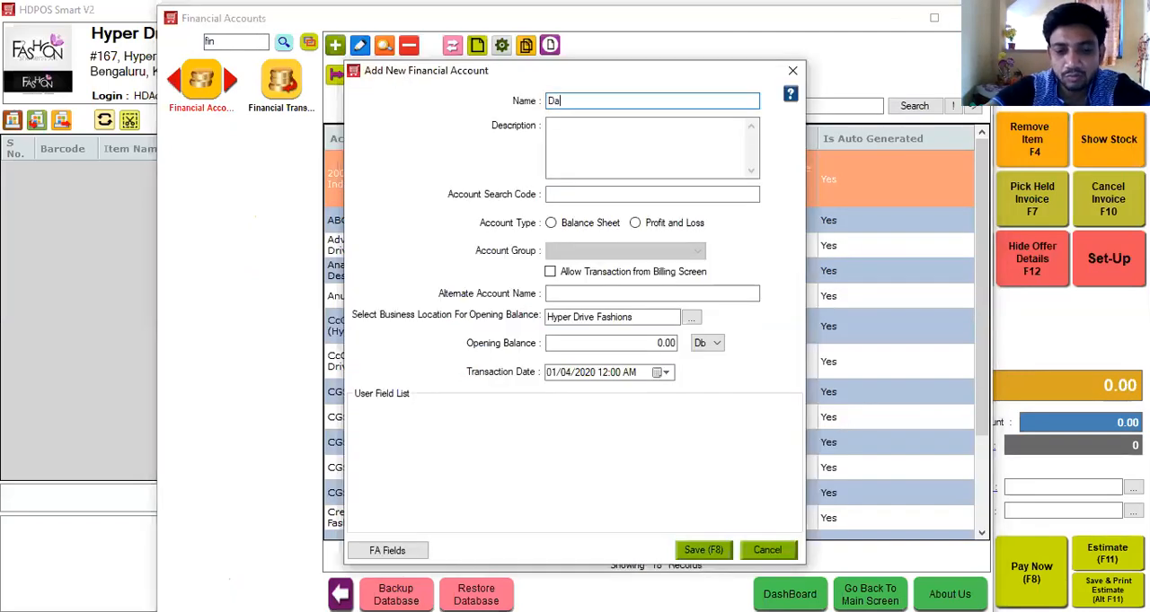
text(ily Expenses)
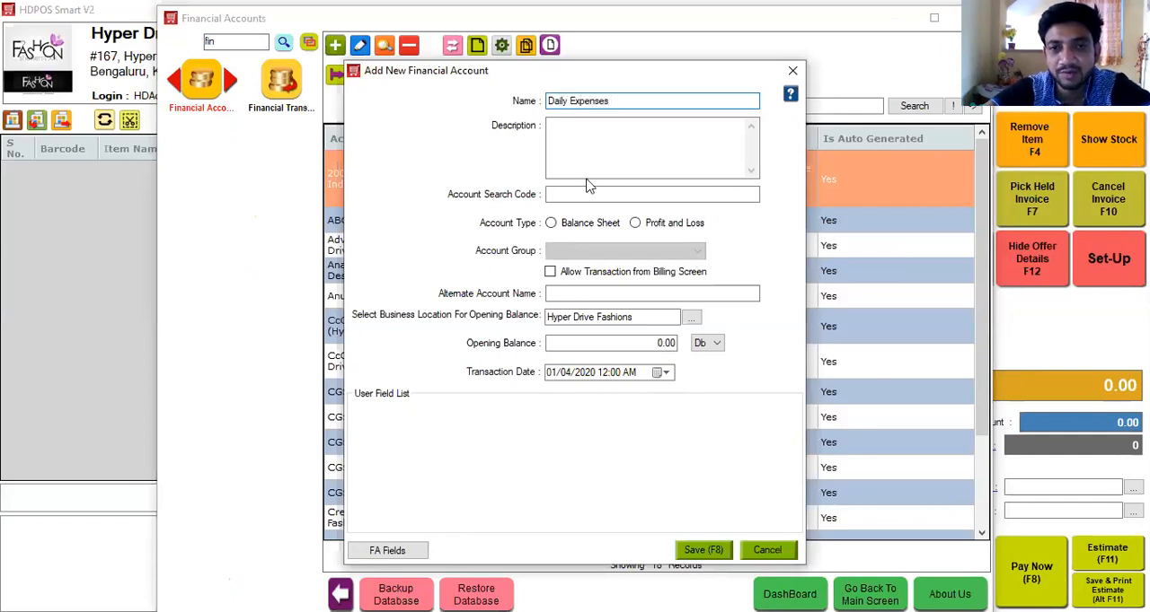
click(669, 226)
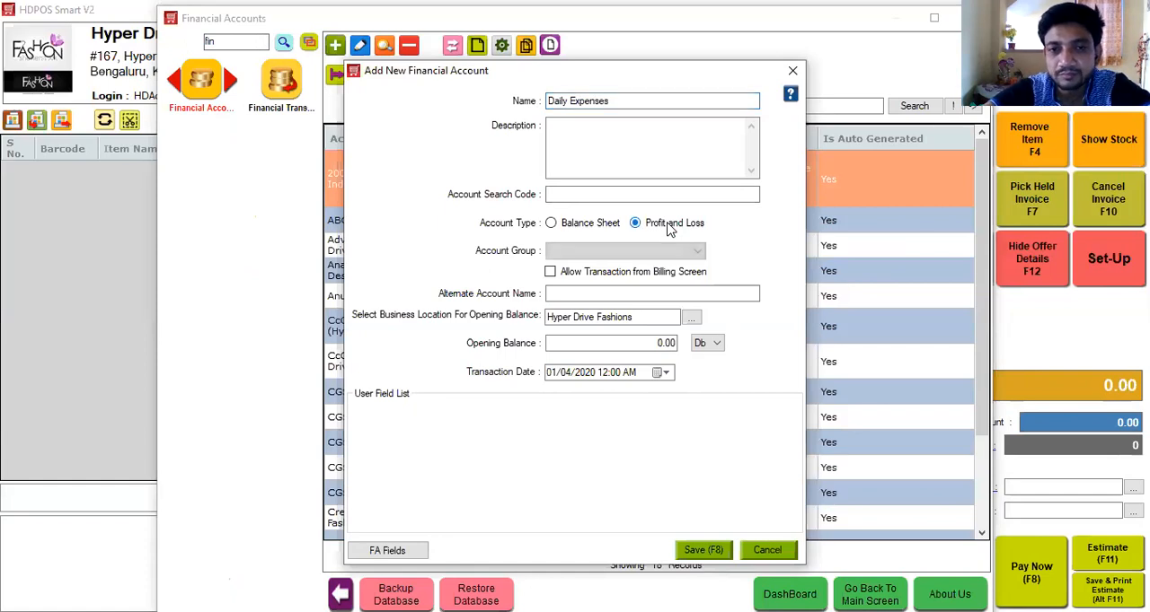
click(588, 252)
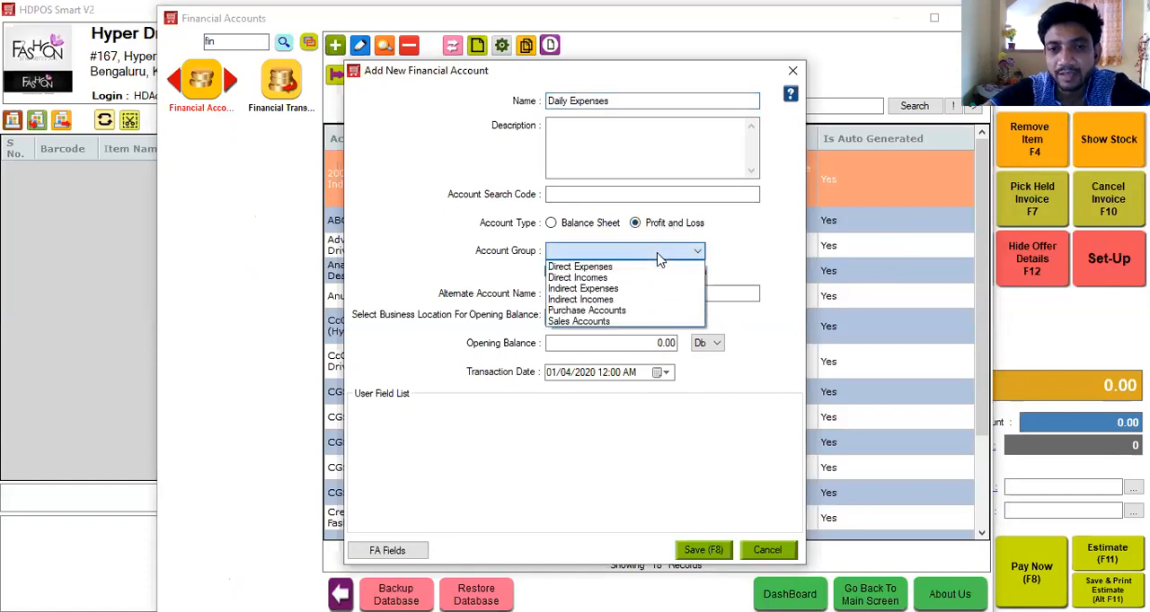
click(621, 289)
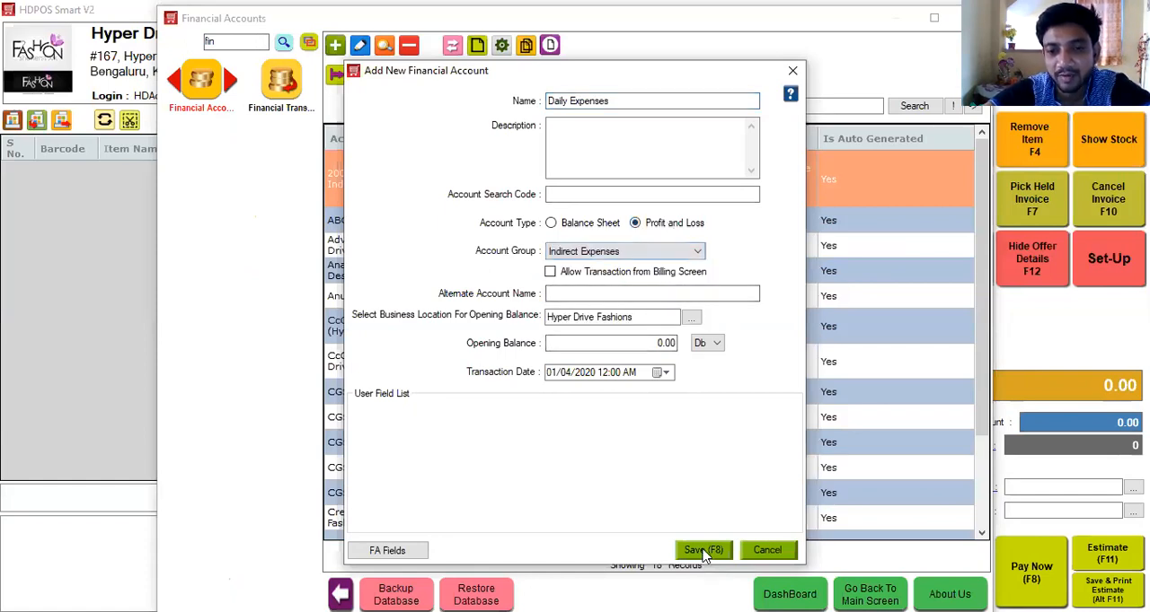
click(704, 551)
Start a new financial transaction of 100.00 with Petty Cash A/c (Hyper Drive Fashions) as the account to credit.
click(283, 83)
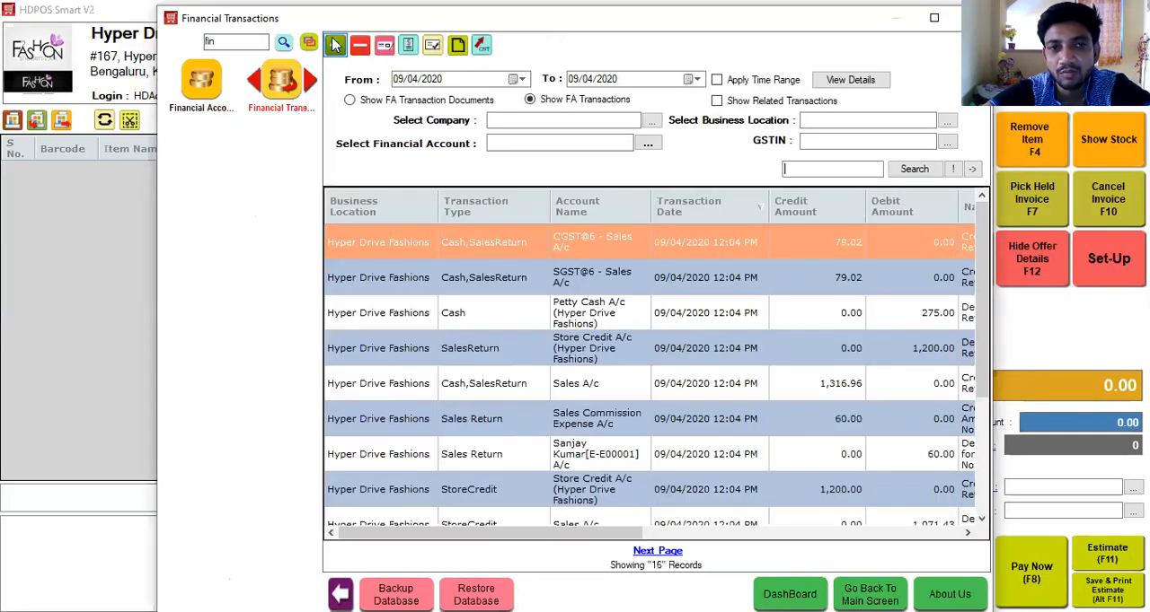
click(572, 208)
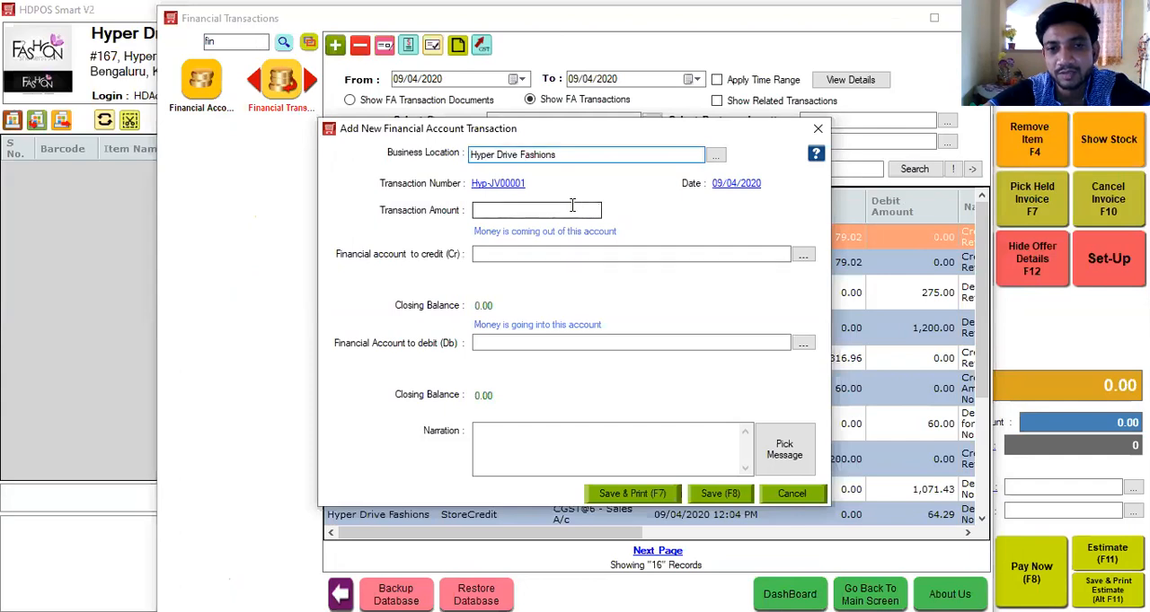
text(100)
click(532, 256)
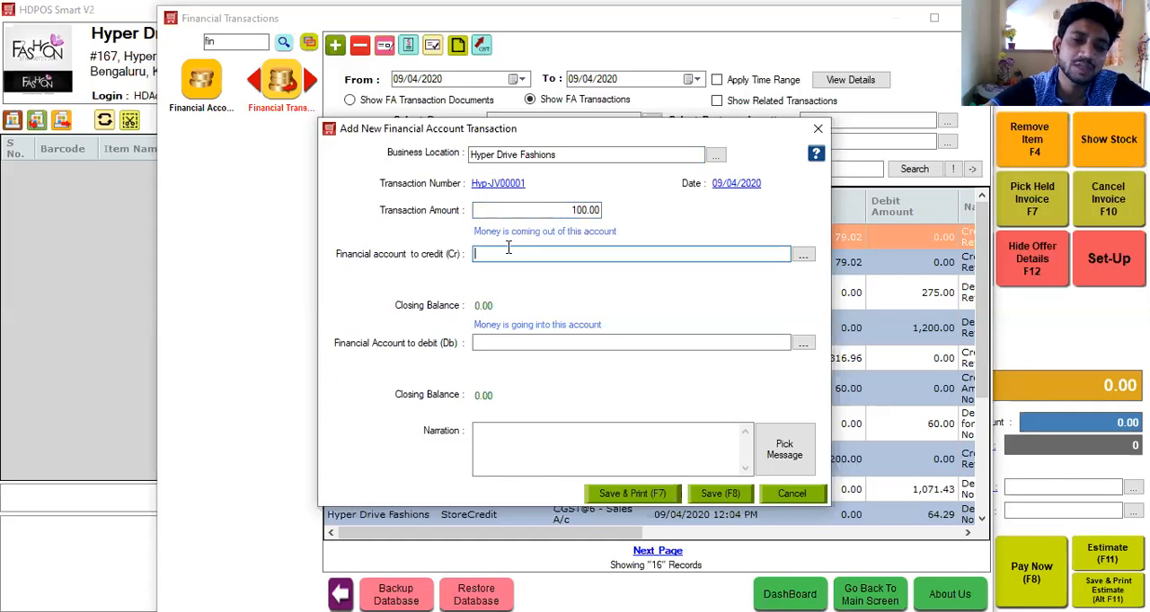
text(Pet)
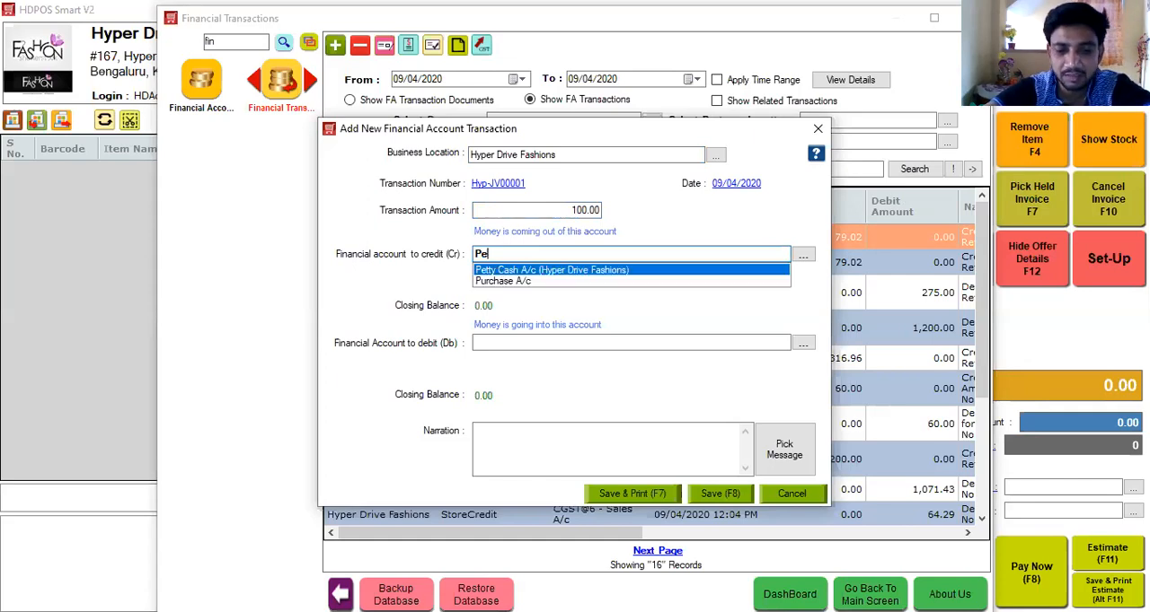
key(Return)
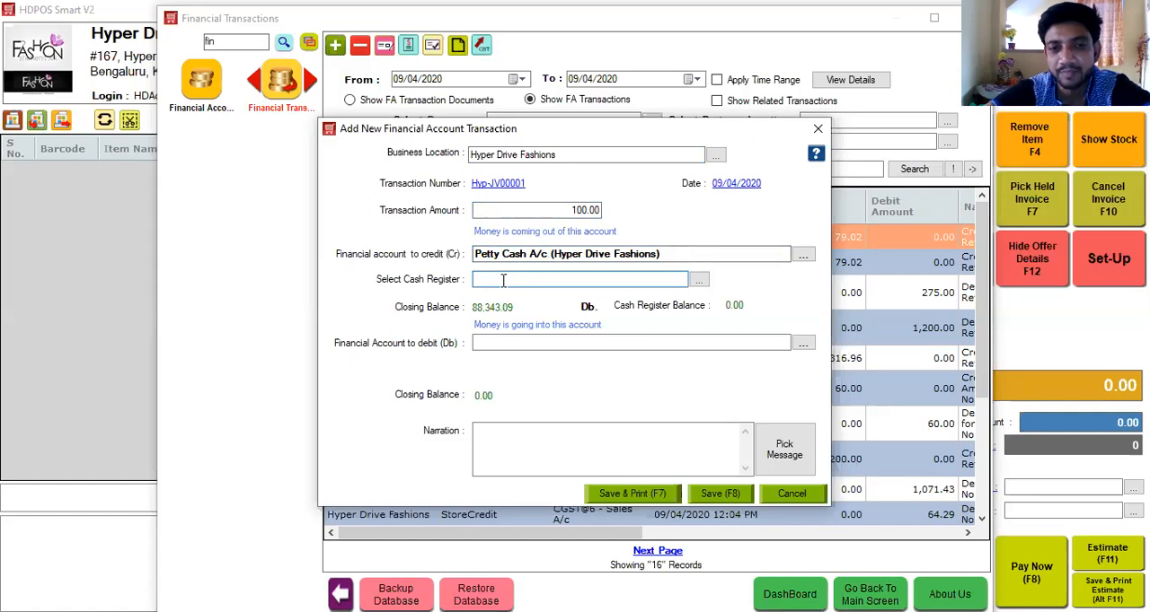
Select 01 - Manager's Drawer as the transaction's cash register and Daily Expenses as the financial account to debit.
key(Down)
key(Return)
click(503, 345)
text(Daily Expenses)
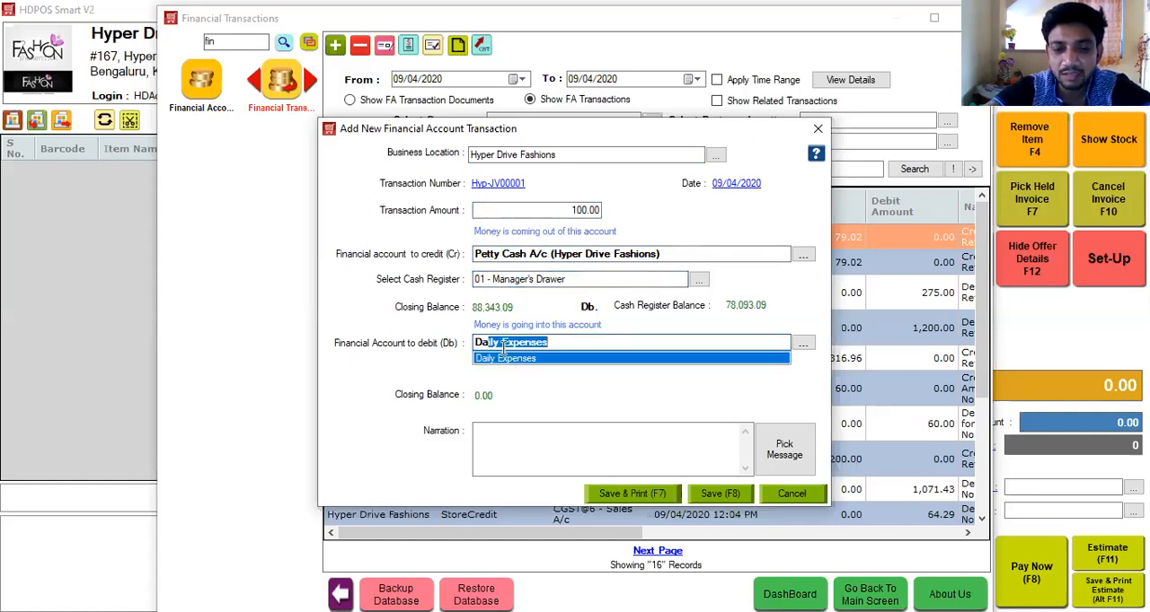
key(Return)
Enter the narration "Paid for Tiffin" and save the financial account transaction.
click(501, 432)
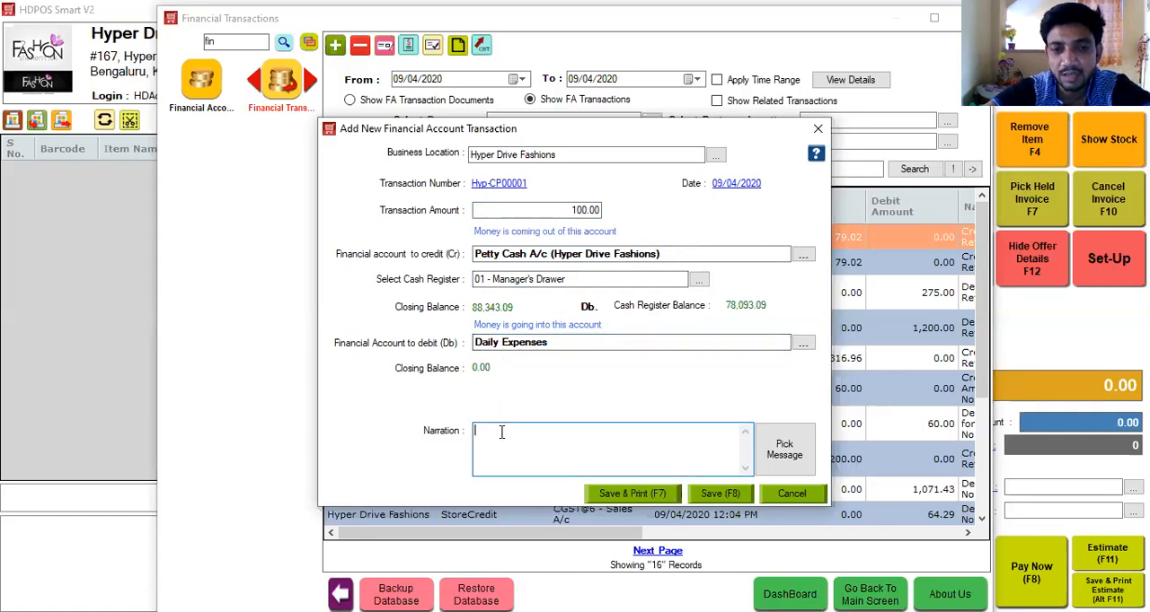
text(Paid for Tiffin)
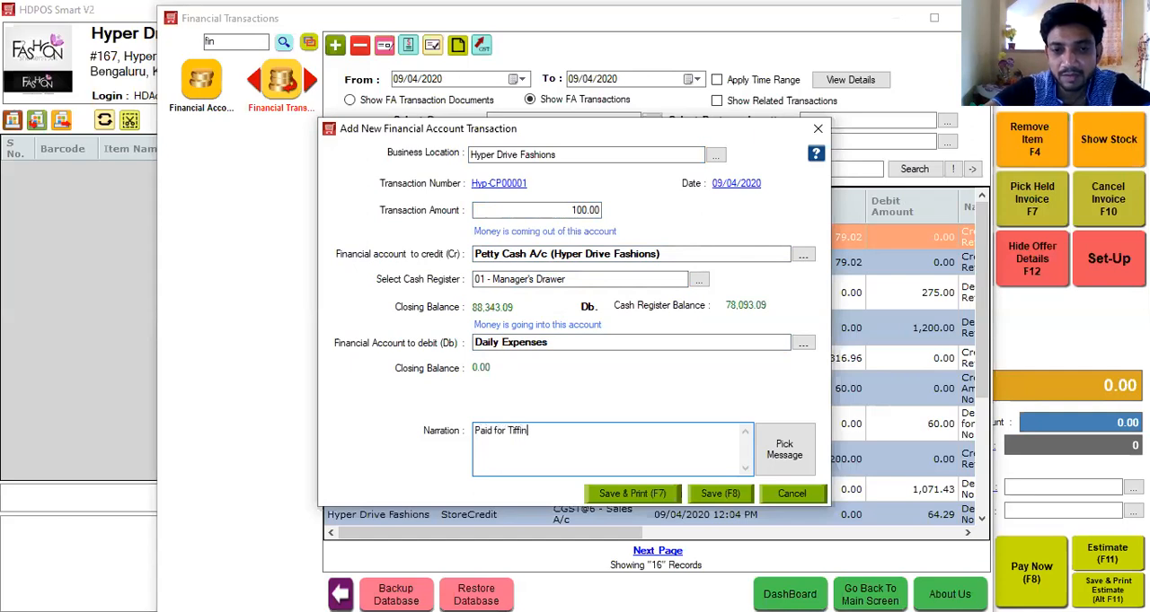
click(712, 494)
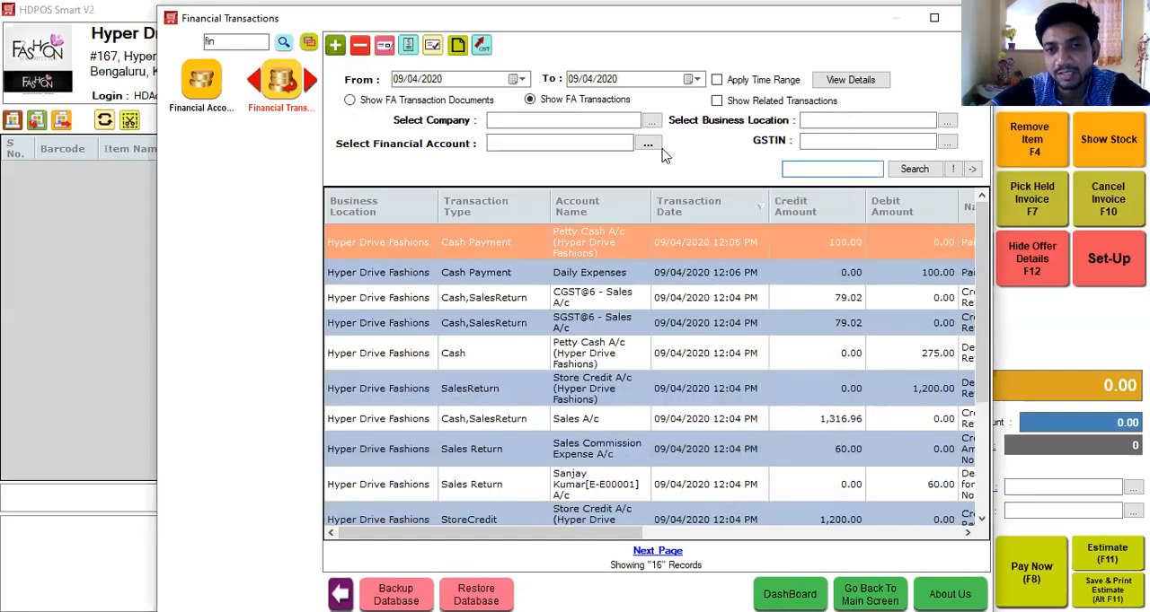
Filter the financial transactions by the Daily Expenses account, view its ledger and close it.
click(608, 146)
text(Daily Expenses)
key(Return)
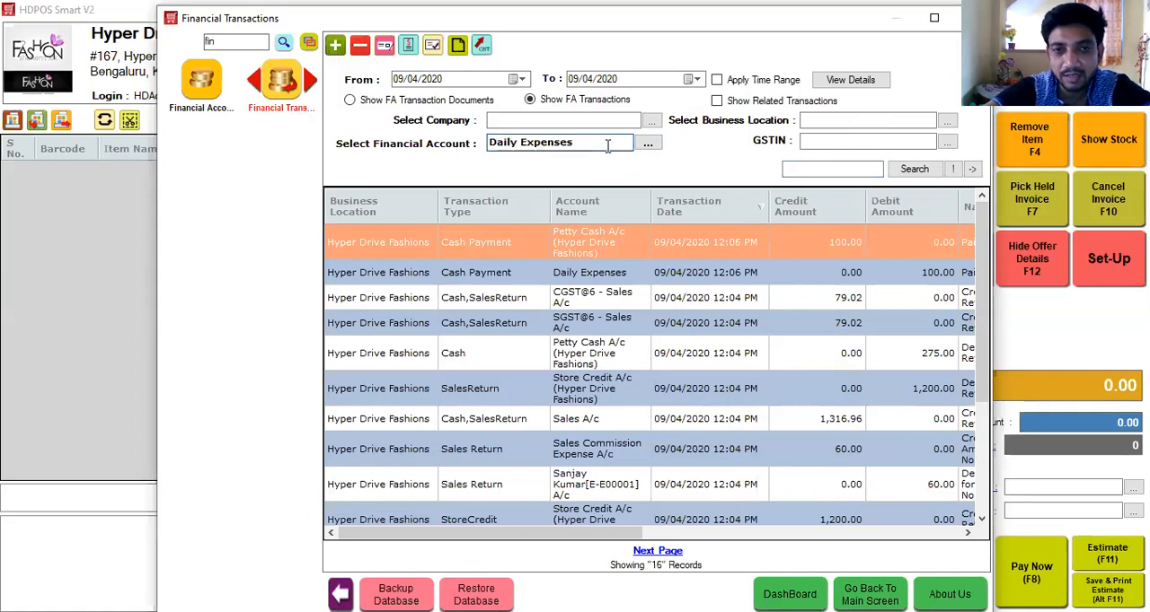
click(914, 171)
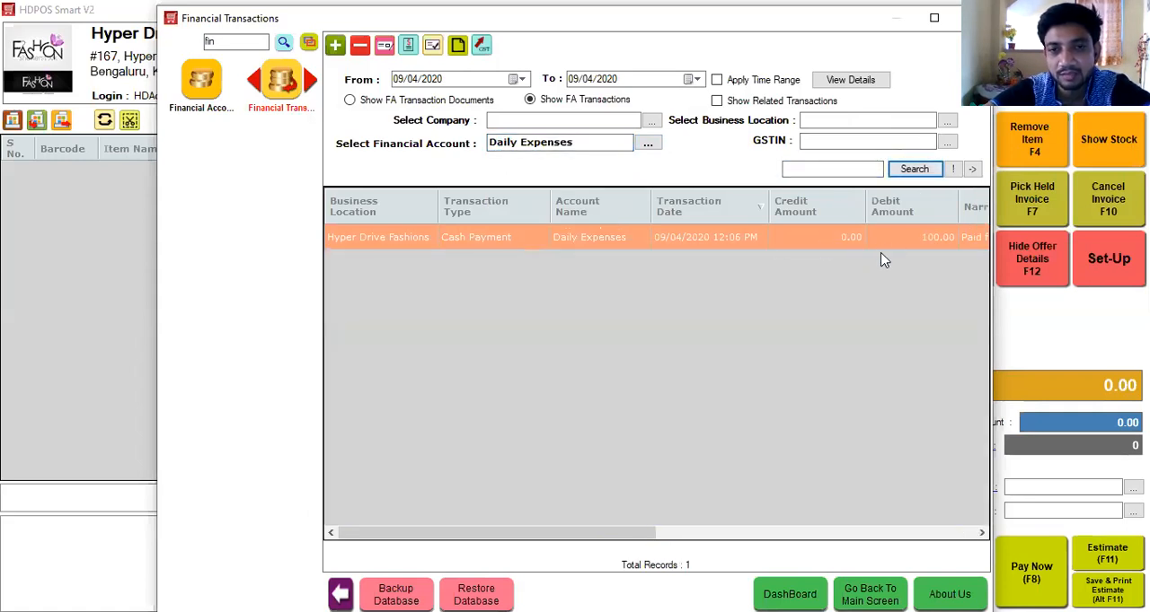
click(459, 47)
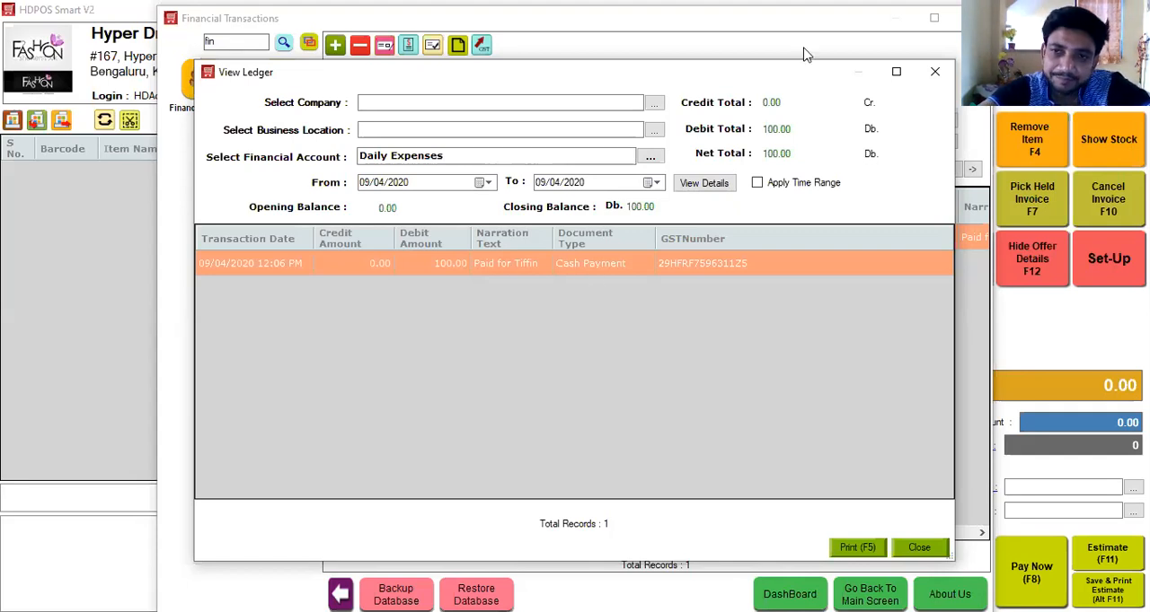
click(935, 74)
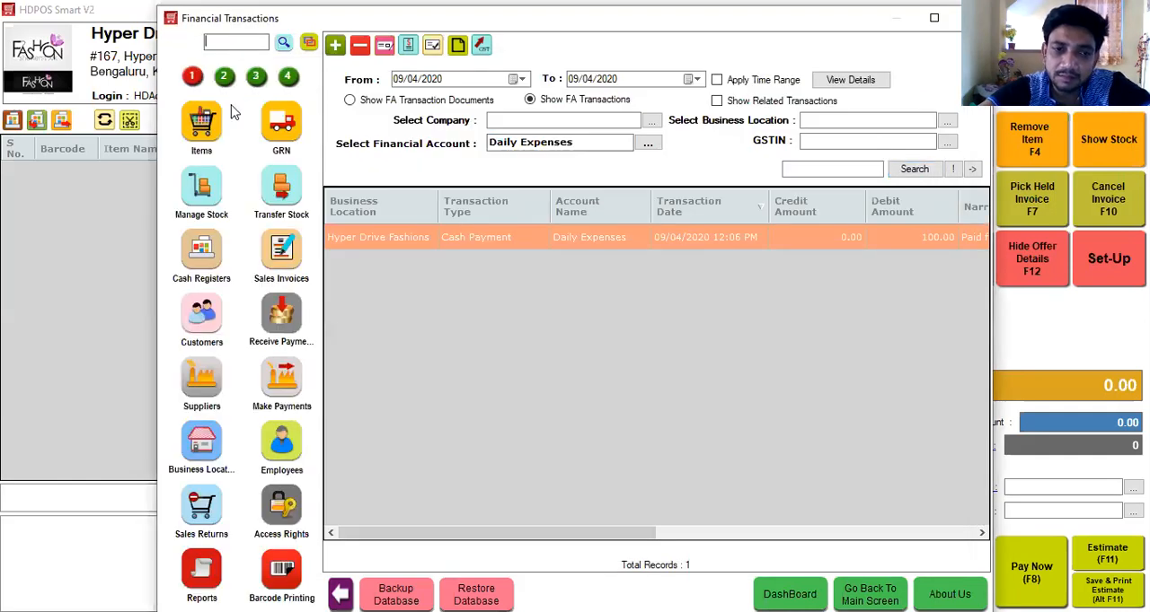
Start a new supplier payment in Make Payments with ABCD Supplier as the supplier.
click(278, 379)
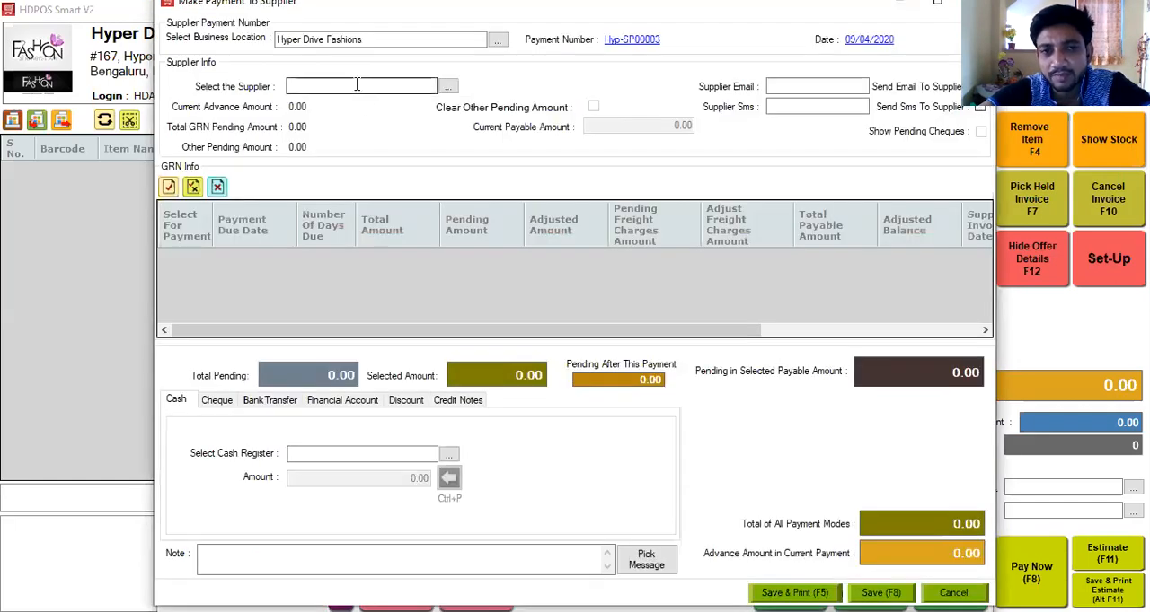
click(357, 86)
text(x)
key(BackSpace)
text(ABCD Supplier)
key(Tab)
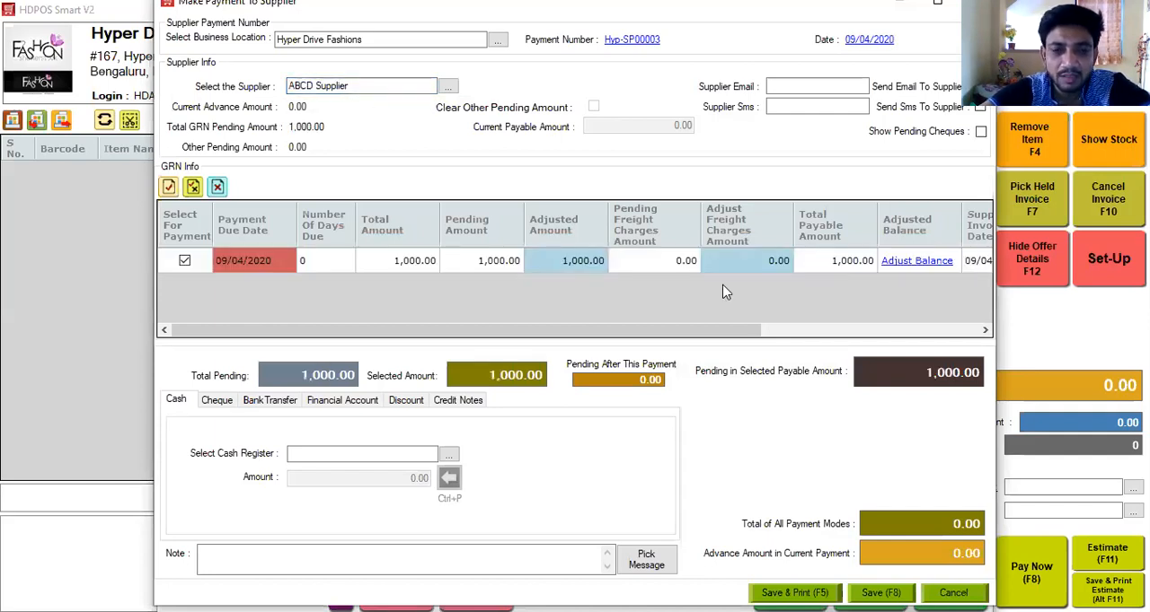
Pay 500 in cash from 01 - Manager's Drawer, adjust the pending GRN's balance to it and save the supplier payment.
click(402, 456)
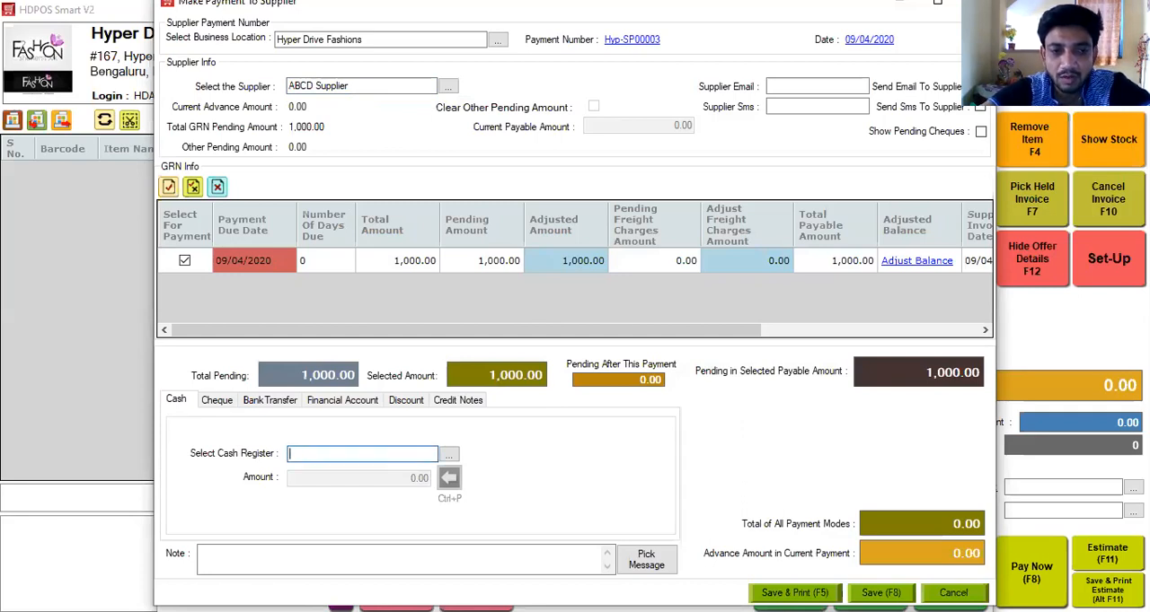
key(Down)
key(Return)
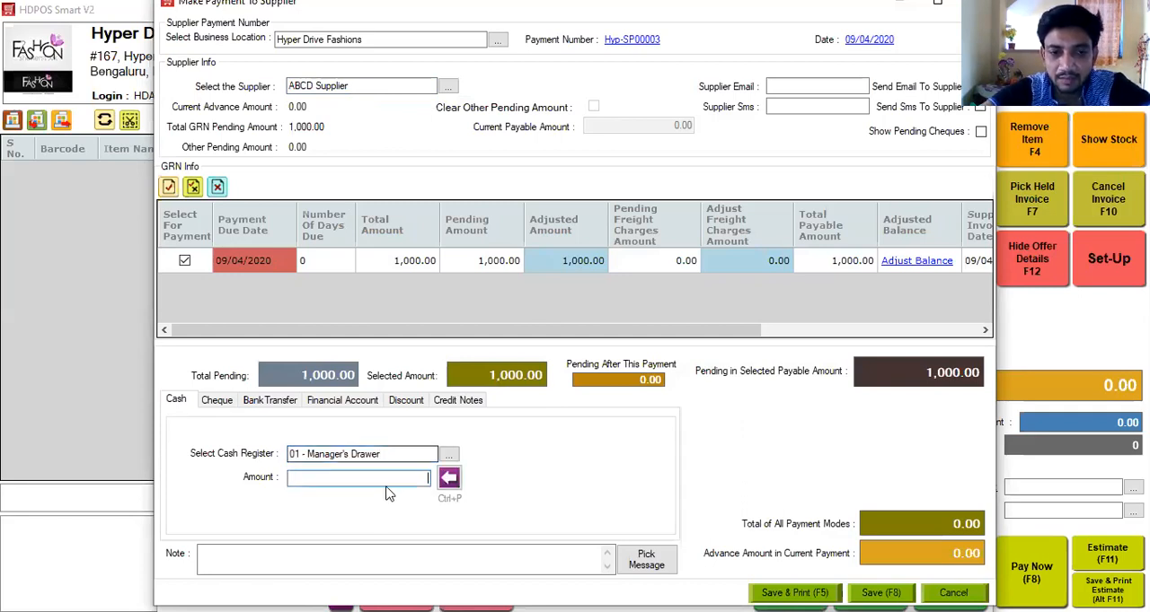
text(500)
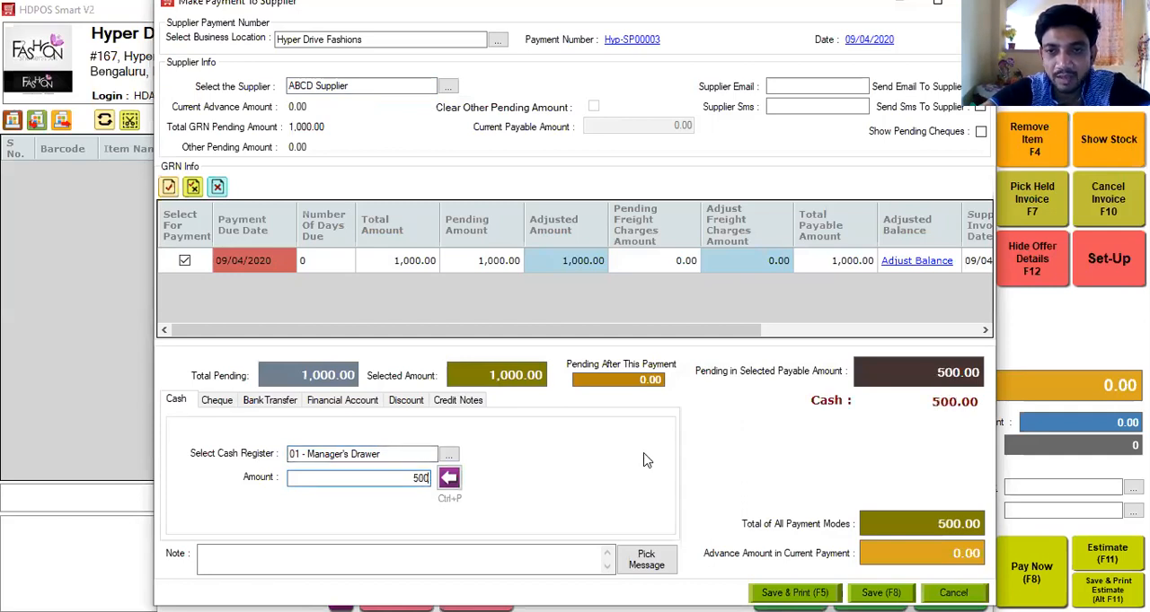
click(921, 267)
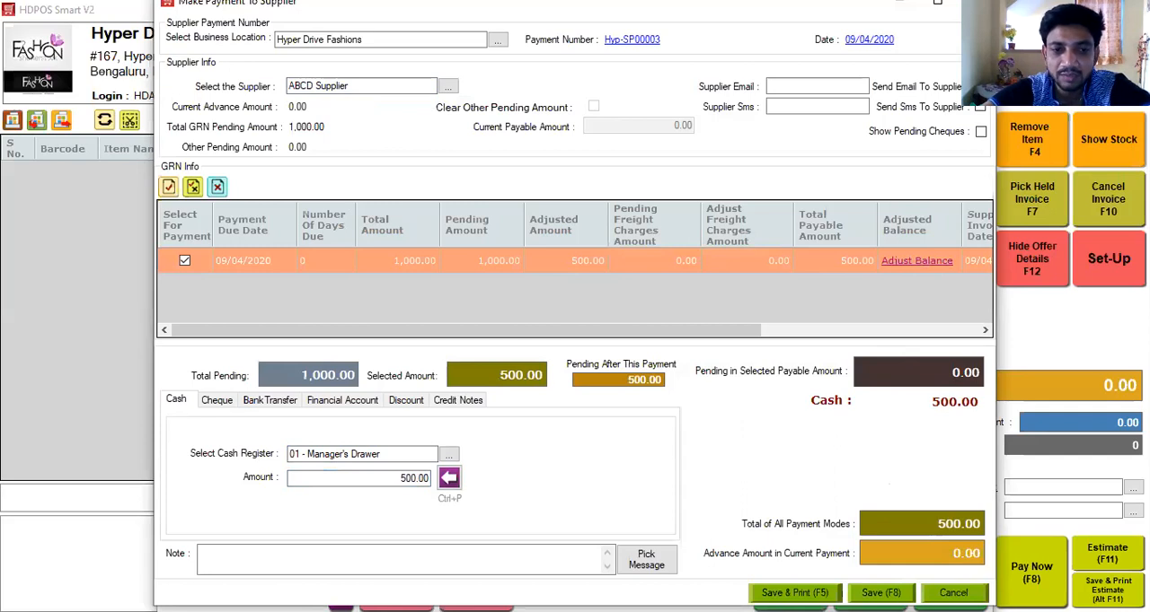
key(F8)
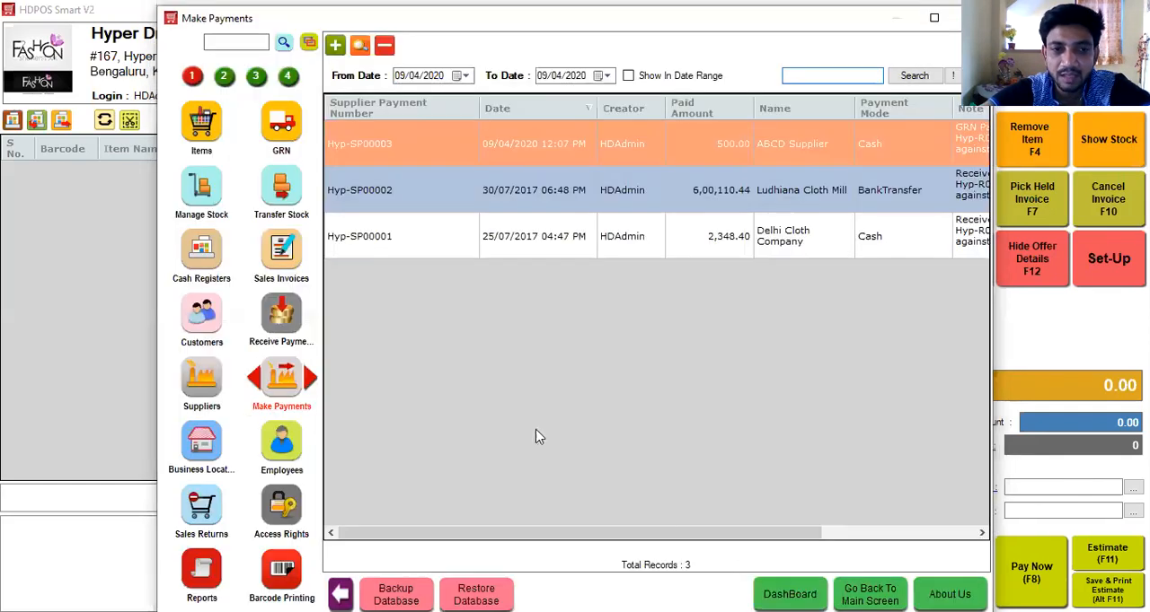
View the ledger of ABCD Supplier from the Suppliers list and close it.
click(201, 381)
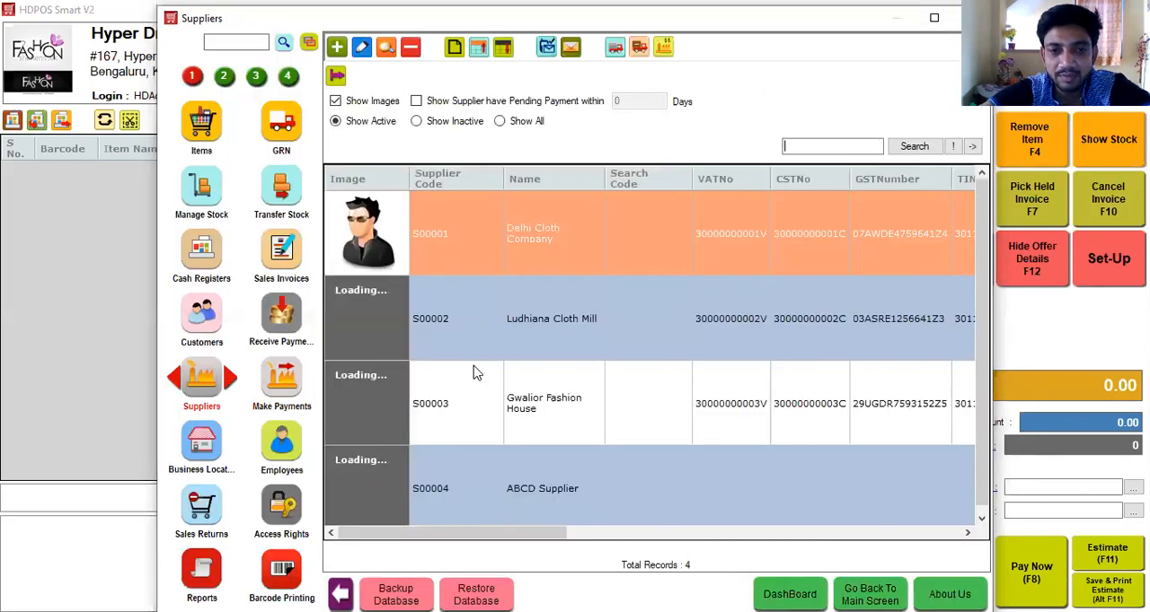
click(585, 476)
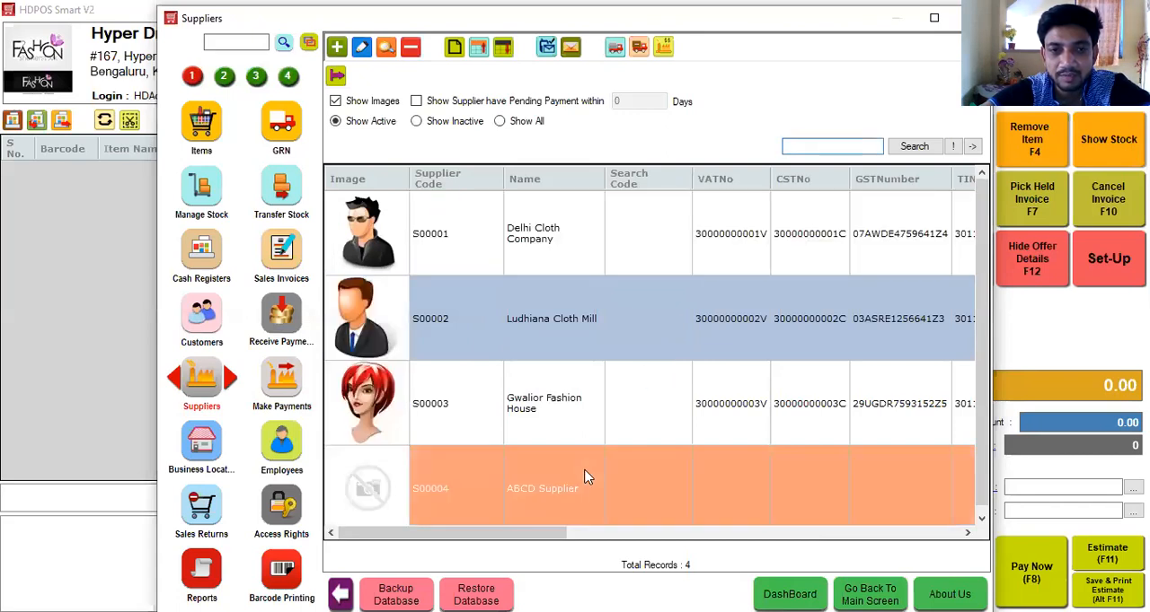
click(454, 49)
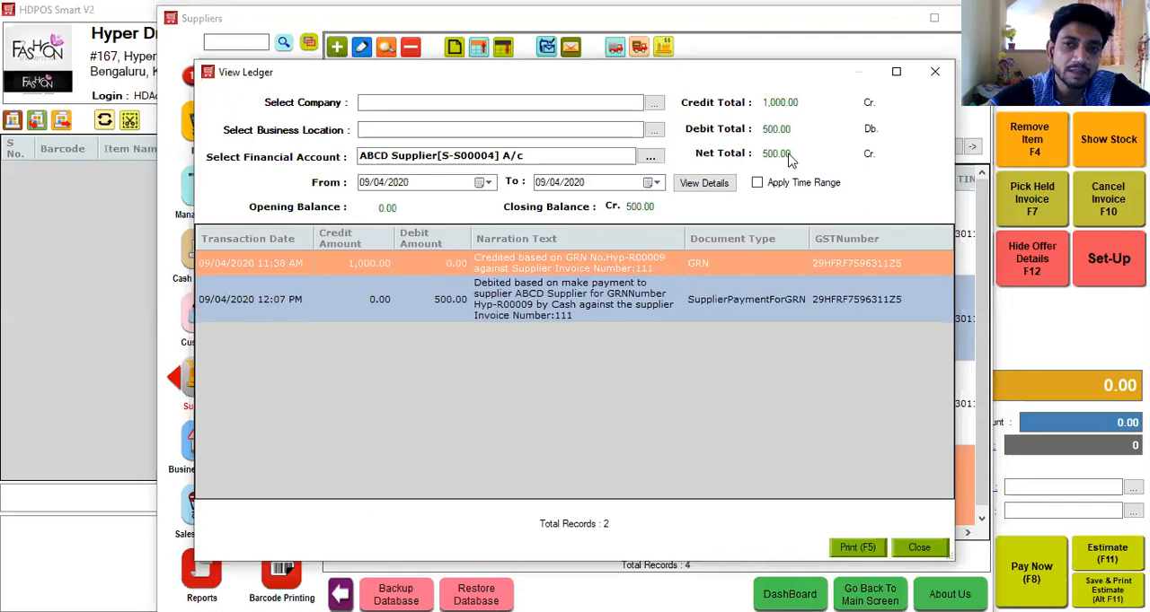
click(934, 74)
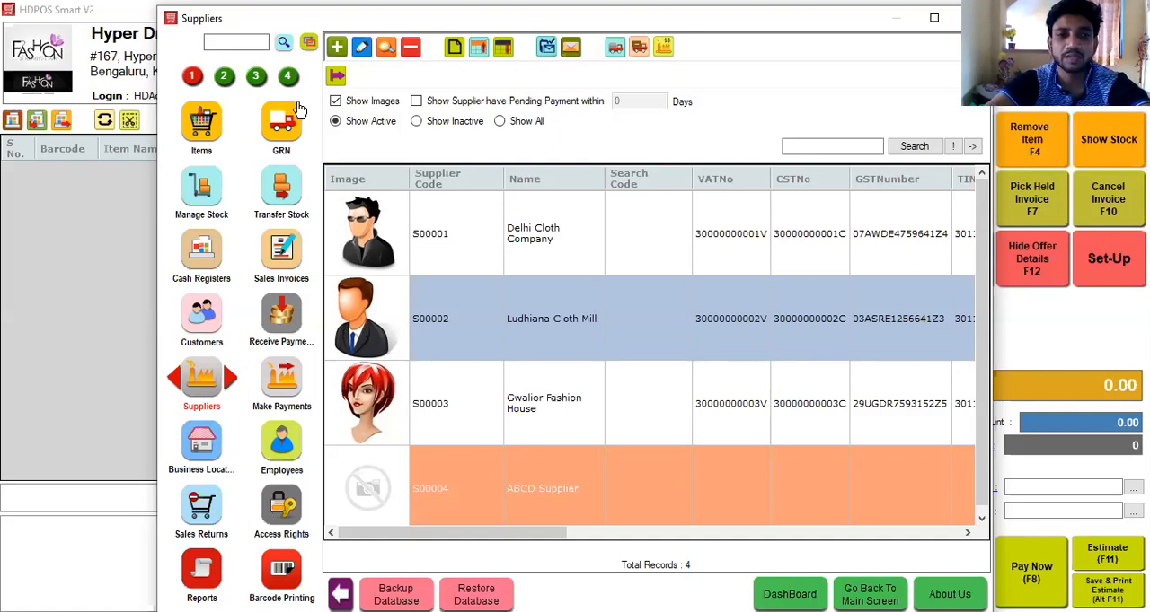
Search the set-up functions for "even" and open Event Logs.
click(252, 41)
text(even)
key(Return)
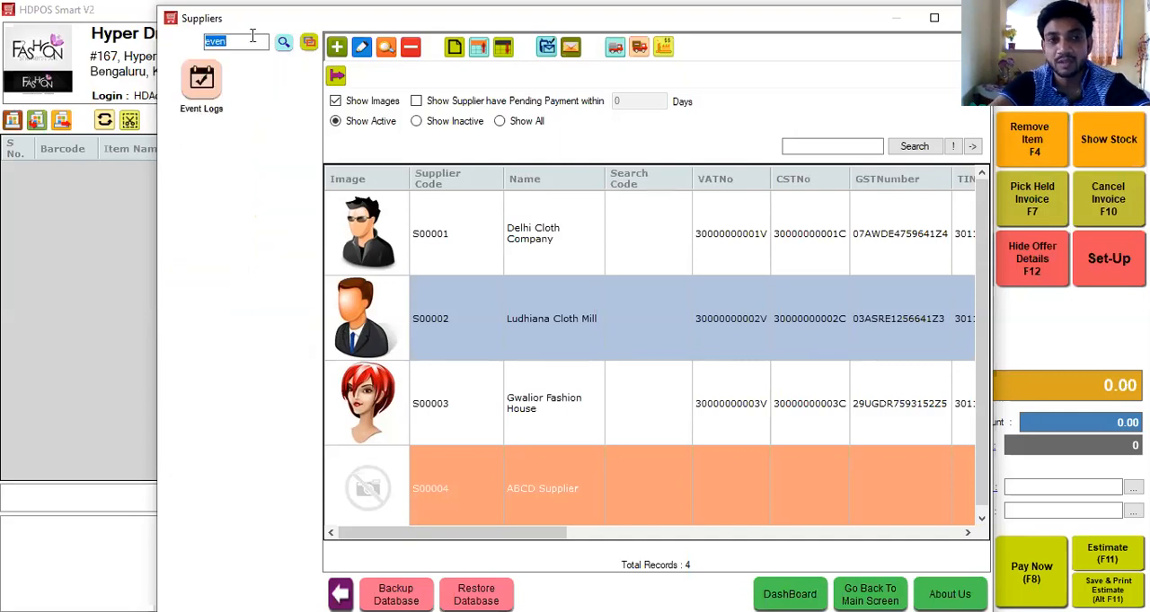
click(199, 89)
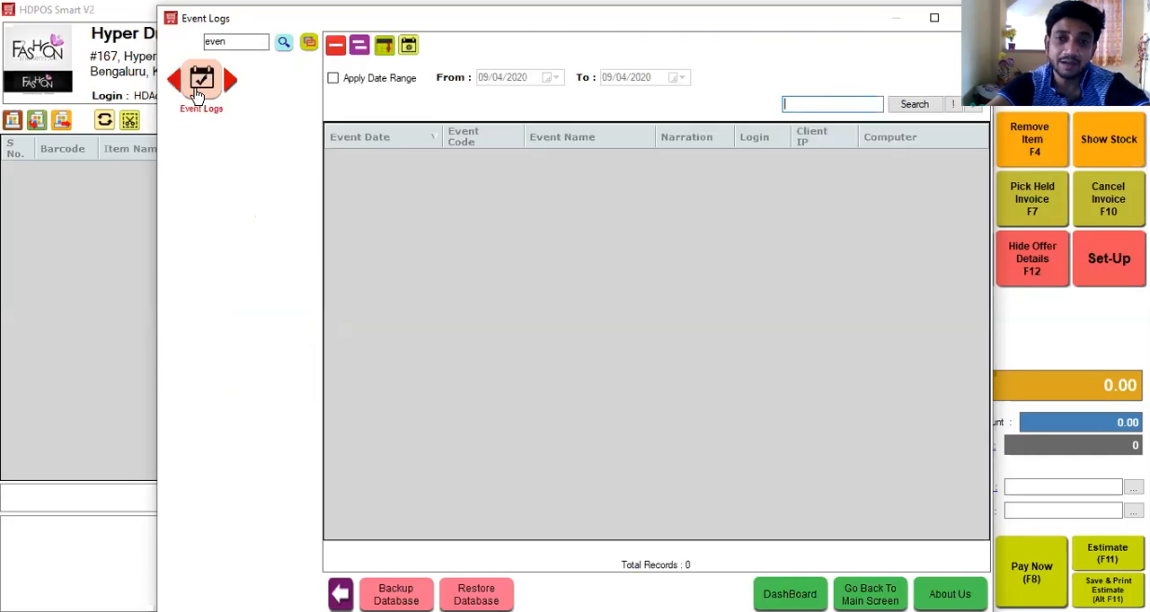
Clear the function search and search the set-up functions for "wi" to find Wish Lists.
double_click(241, 45)
key(BackSpace)
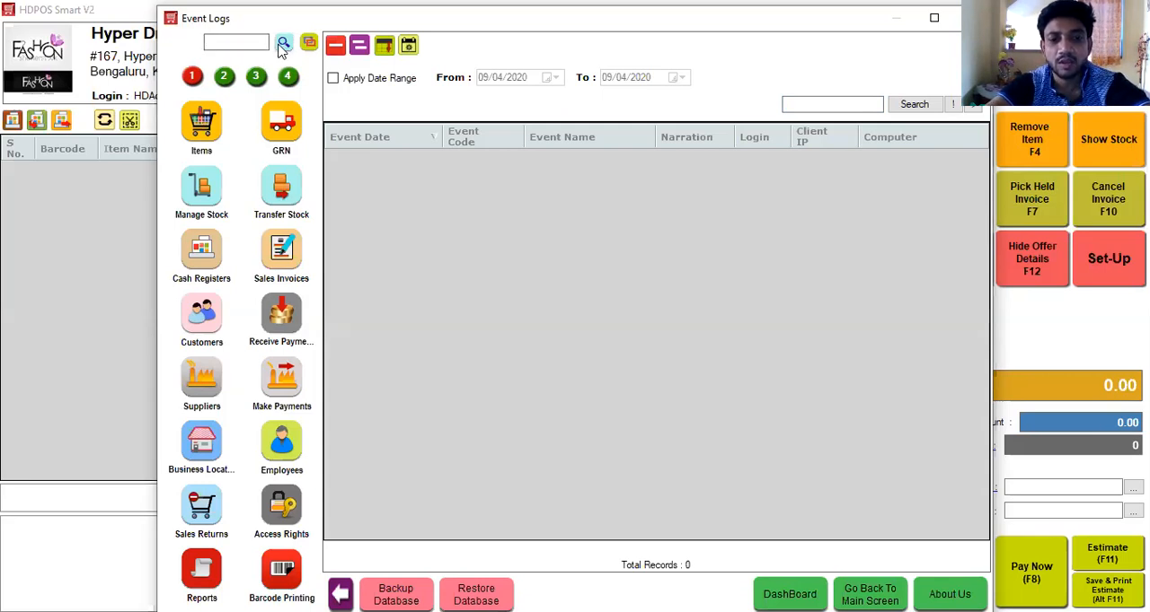
text(wi)
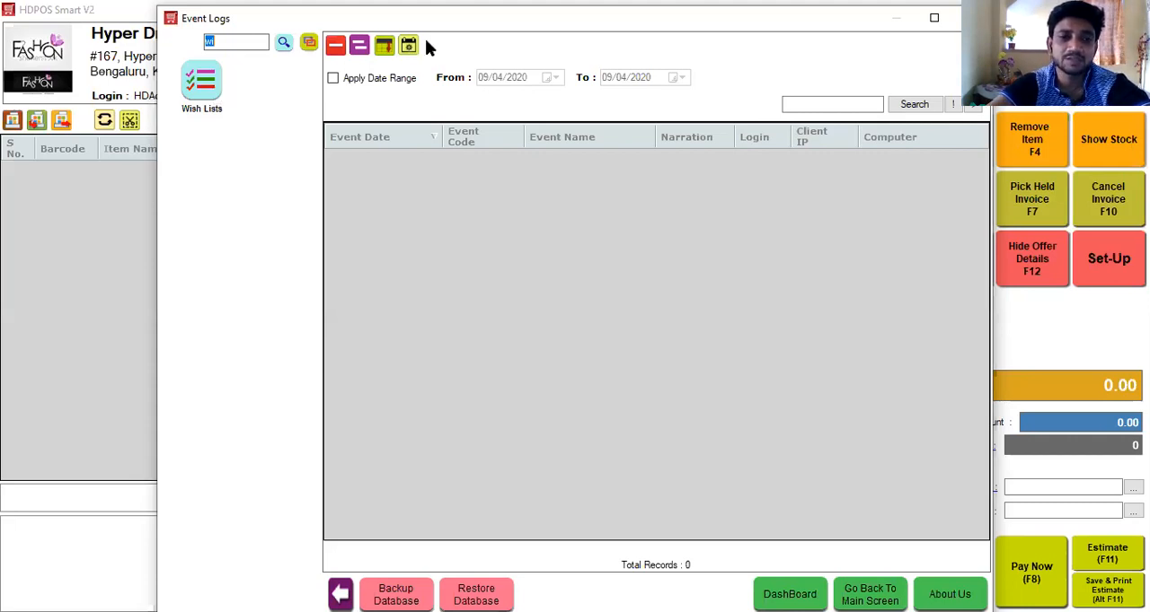
click(251, 42)
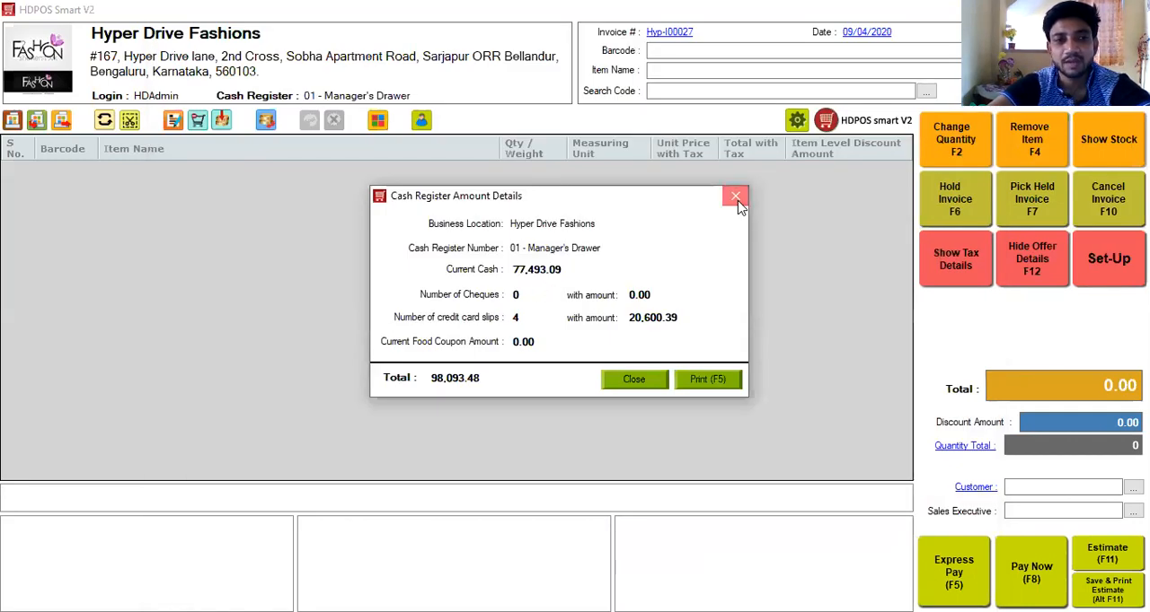
Close the cash register amount details, then view the currency denominations of the new cash transfer and close them.
click(735, 197)
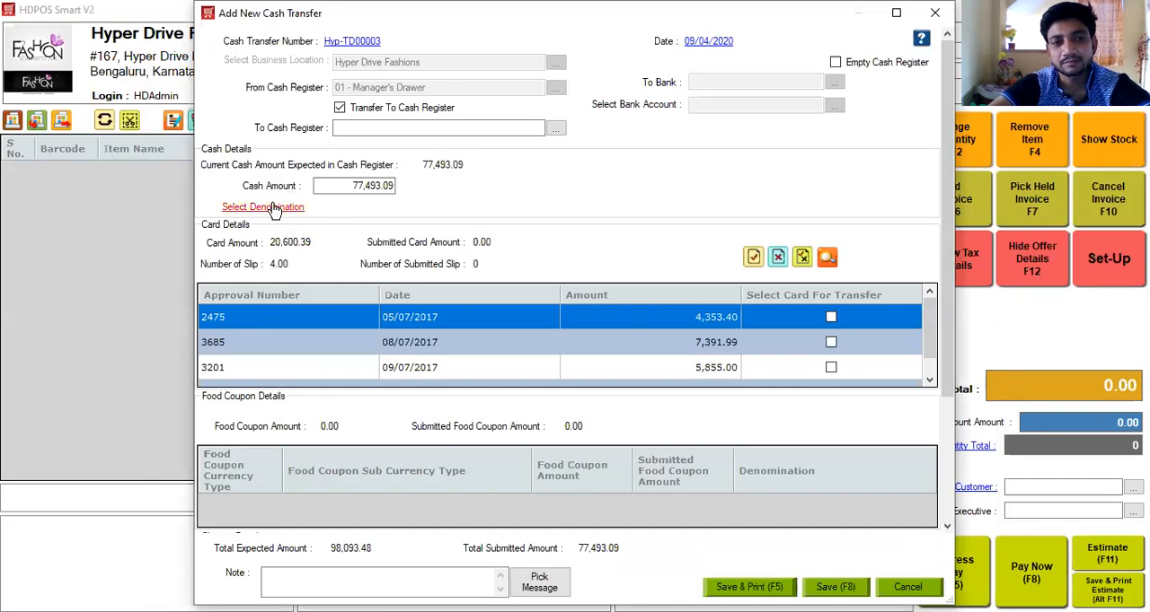
click(273, 208)
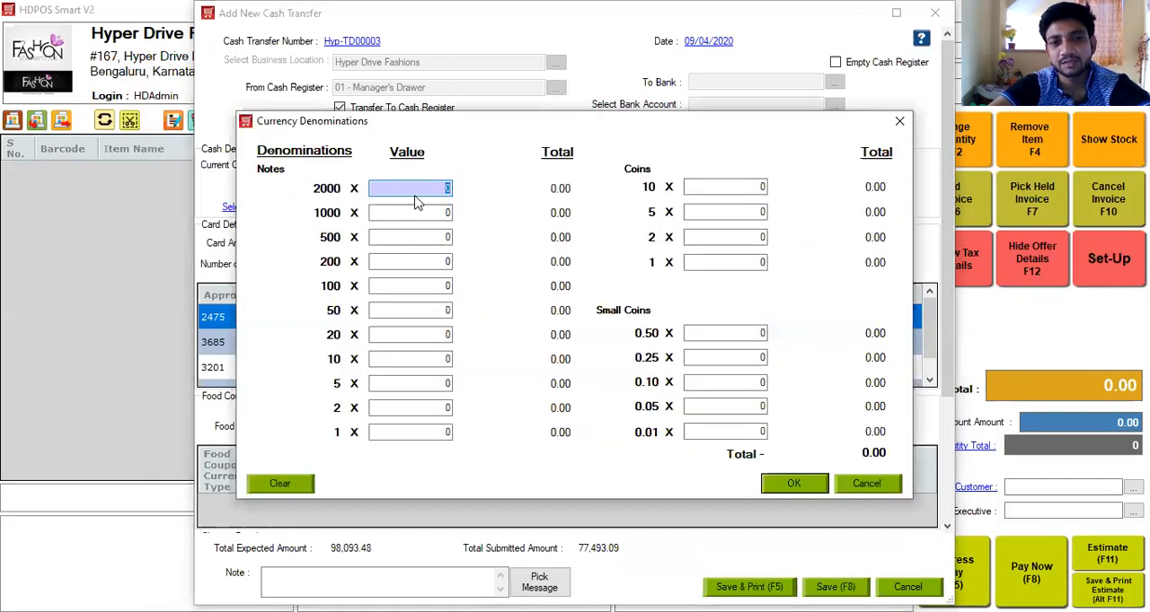
click(899, 123)
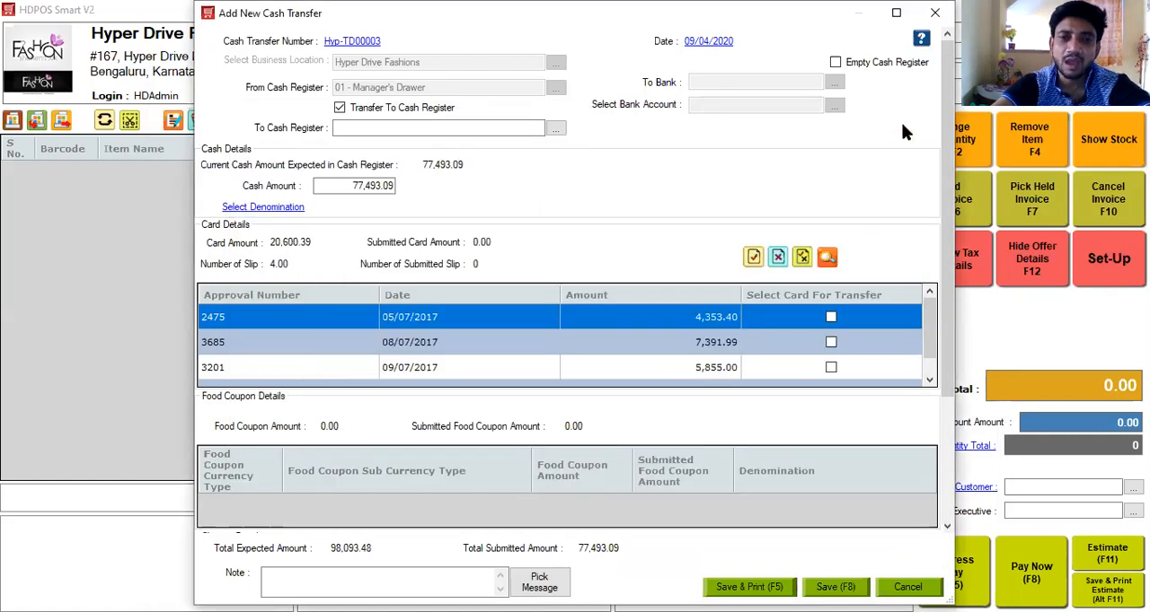